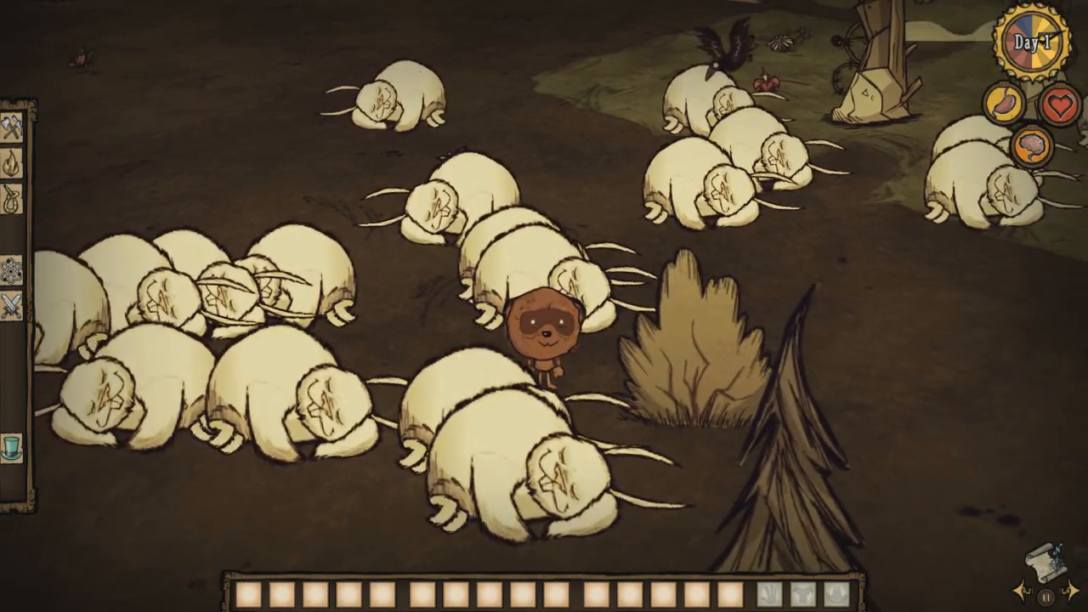
pyautogui.press('d')
pyautogui.press('s')
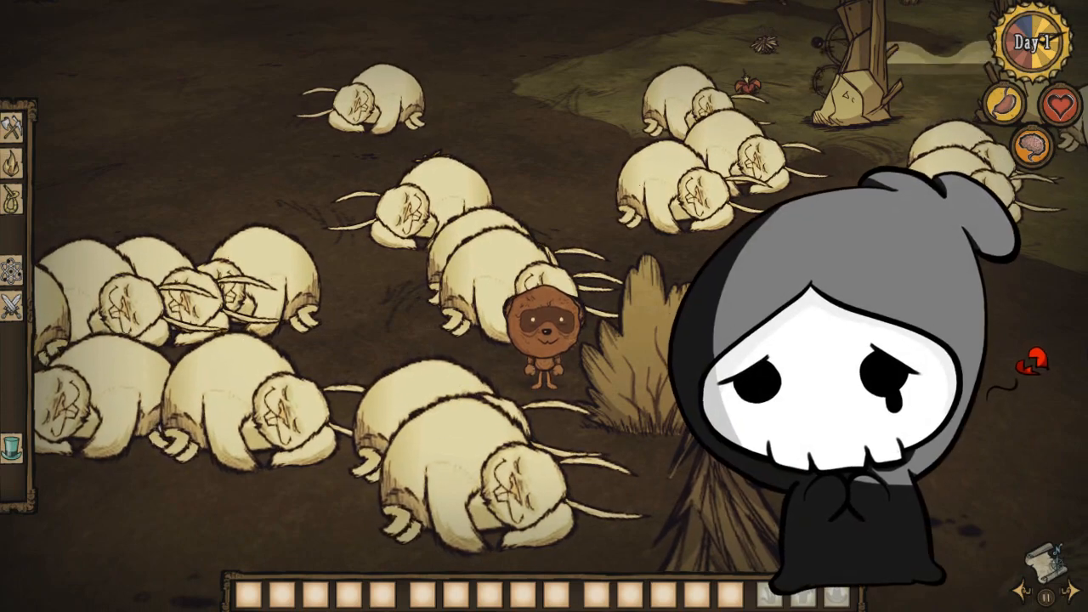
pyautogui.press('a')
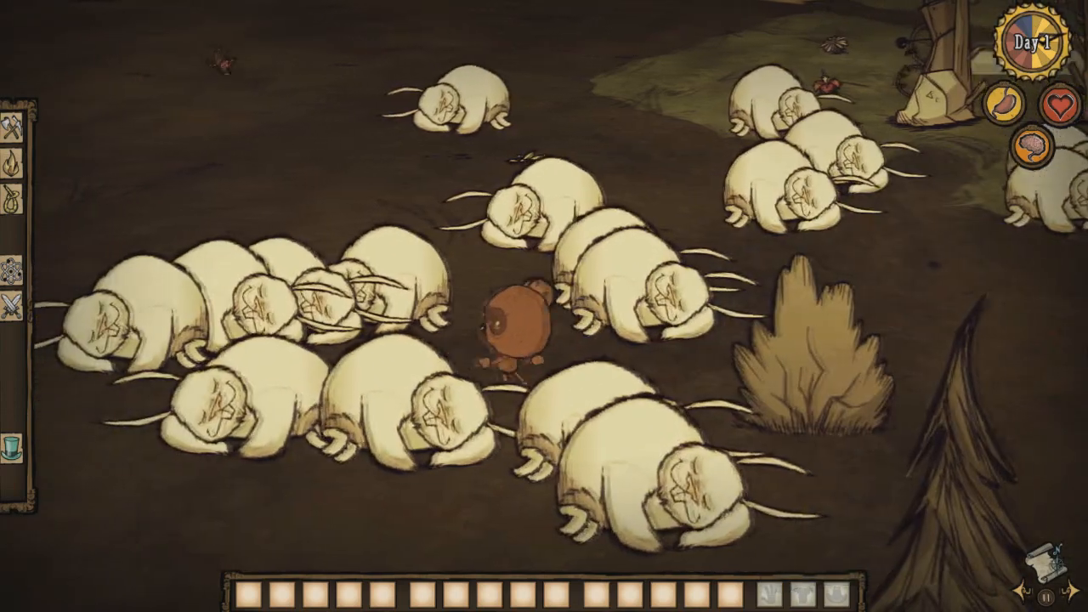
pyautogui.press('s')
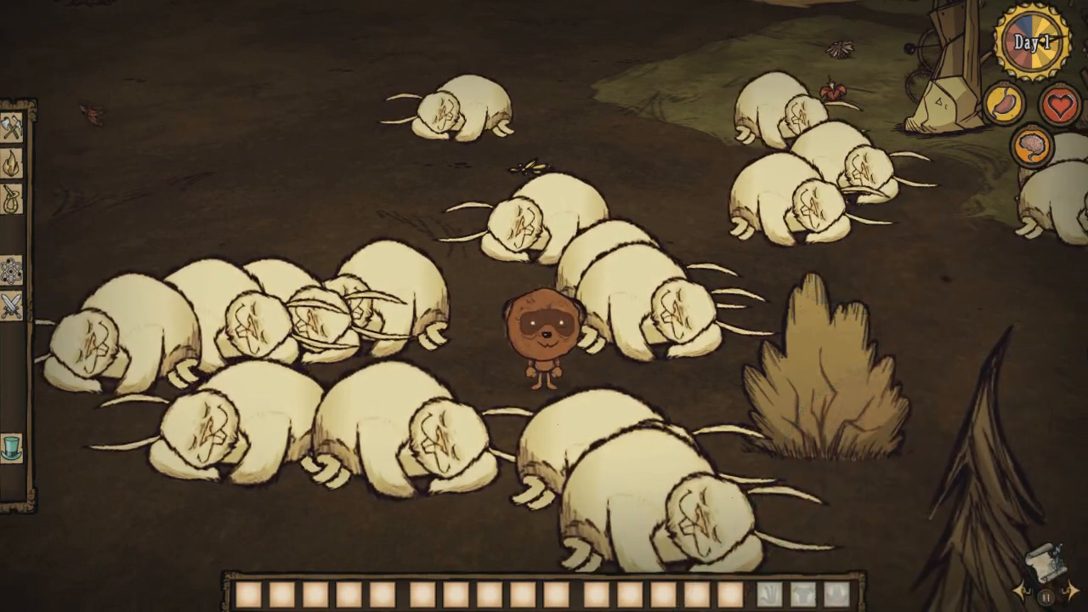
pyautogui.scroll(-2, 544, 306)
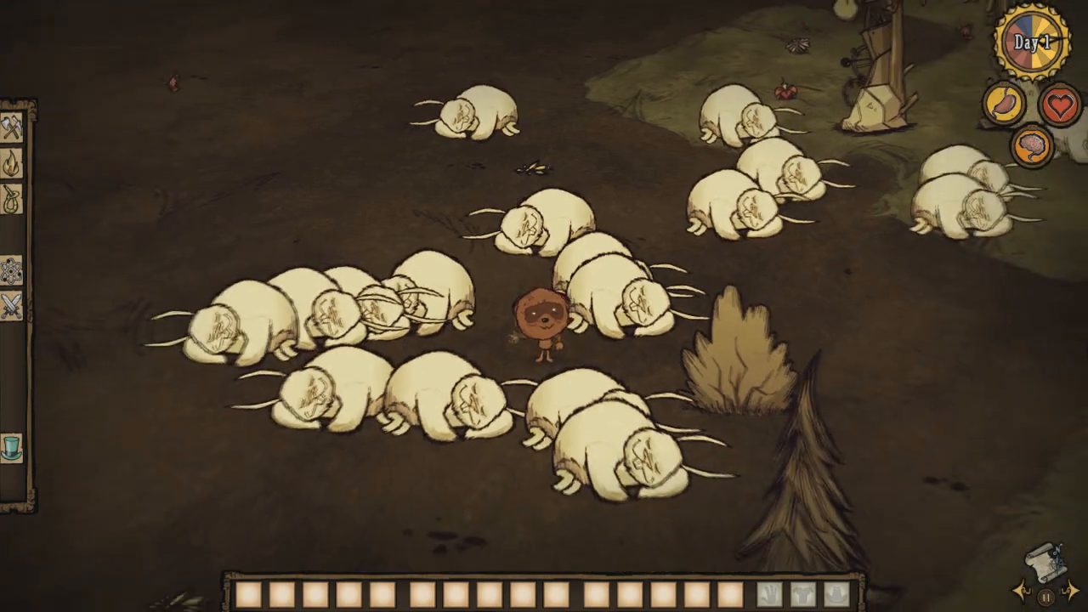
pyautogui.scroll(-1, 544, 306)
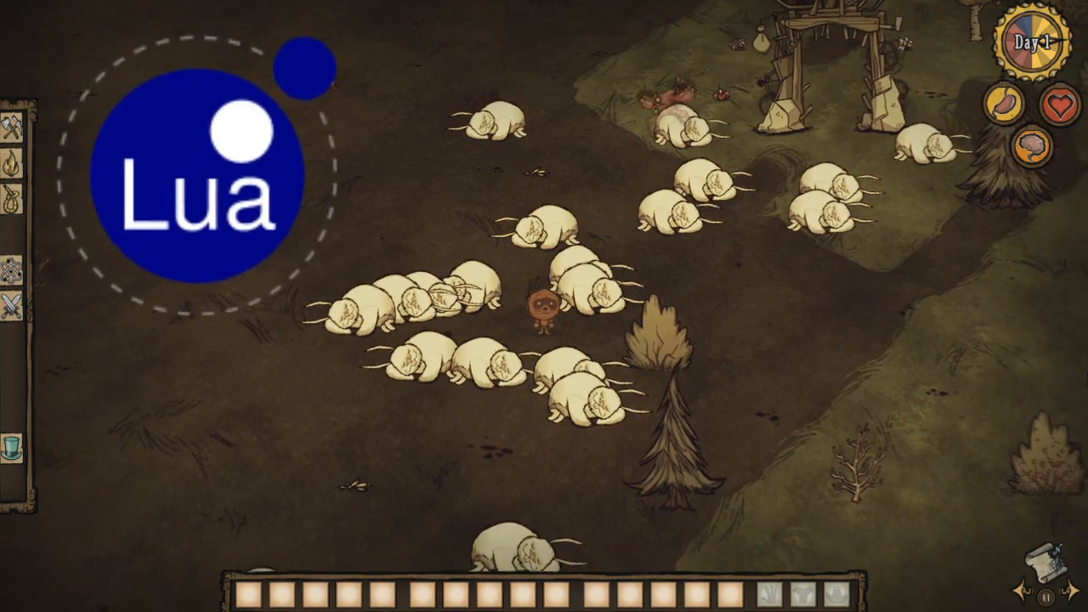
pyautogui.scroll(1, 544, 306)
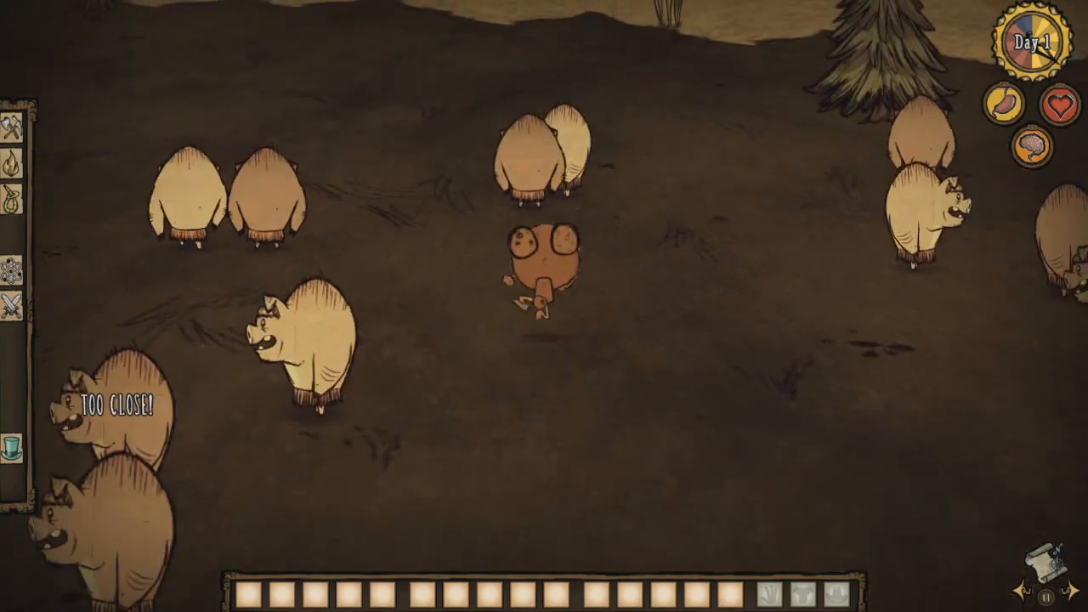
pyautogui.press('a')
pyautogui.press('s')
pyautogui.press('d')
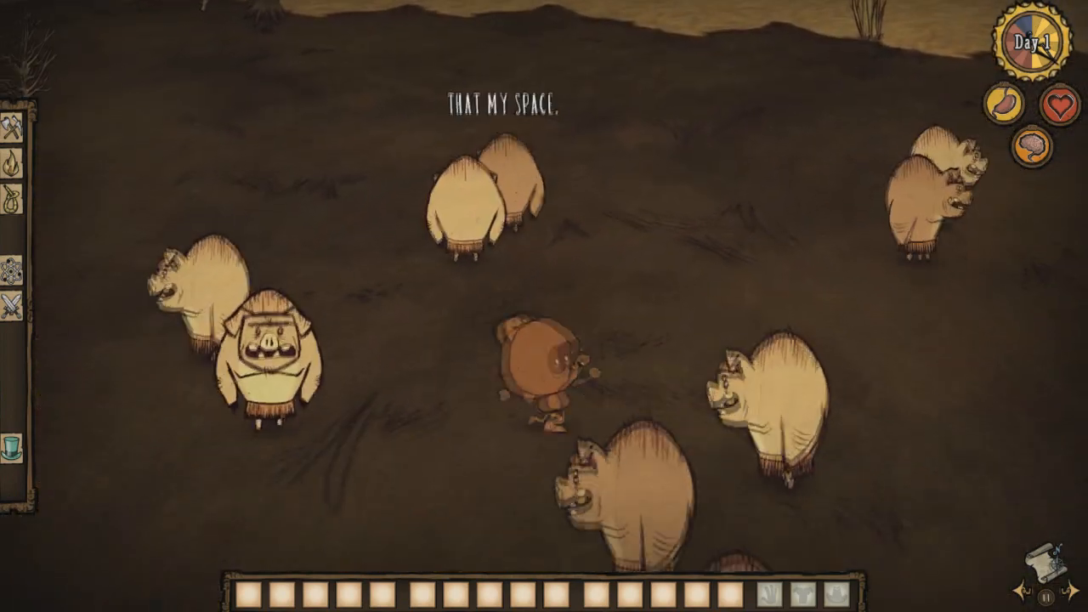
pyautogui.press('s')
pyautogui.press('d')
pyautogui.press('w')
pyautogui.press('d')
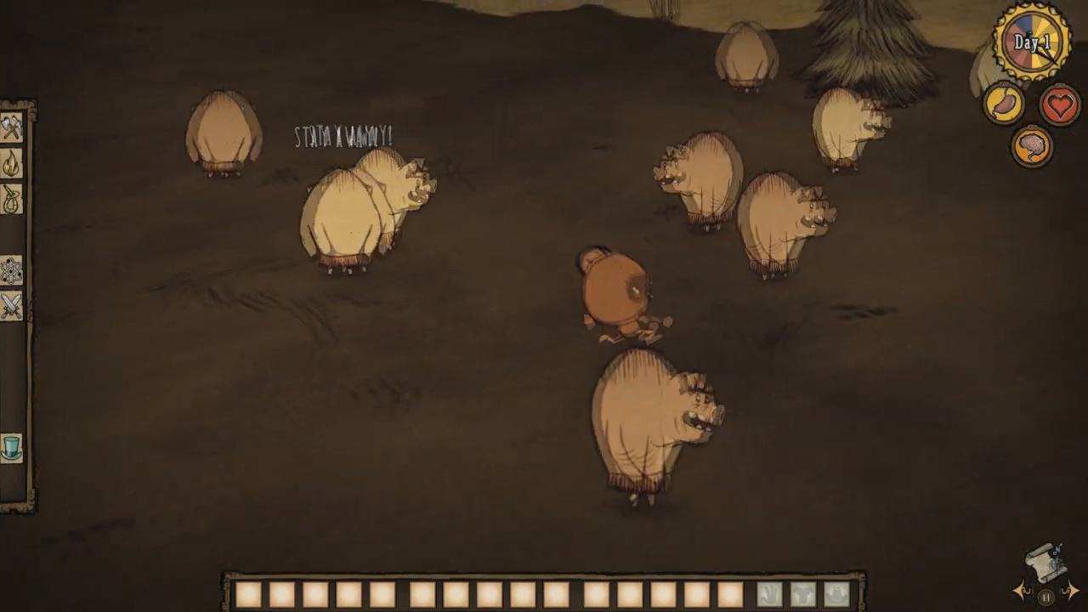
pyautogui.press('w')
pyautogui.press('a')
pyautogui.press('s')
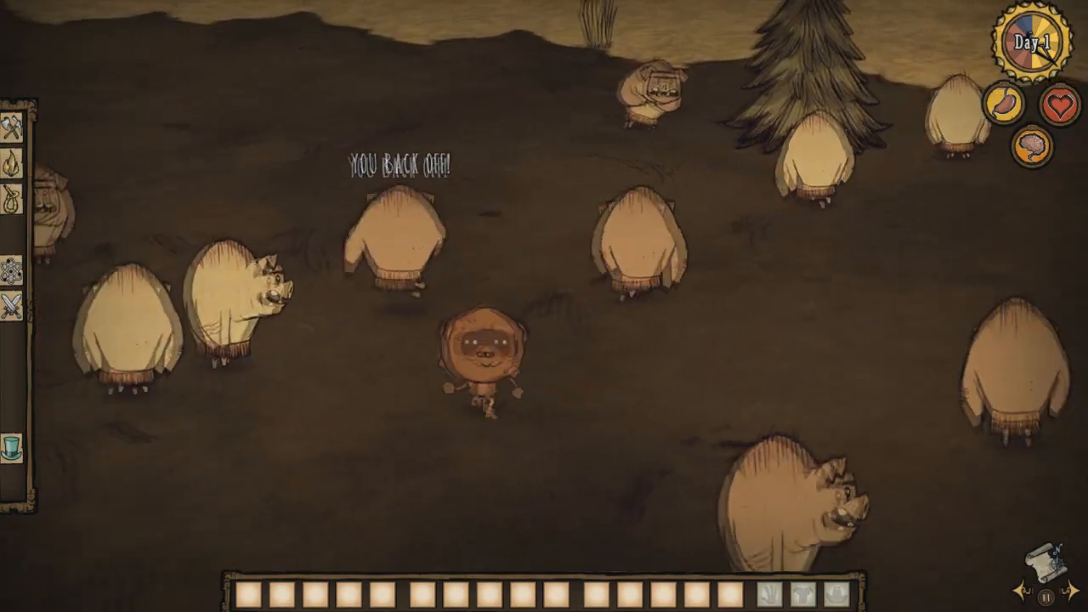
pyautogui.press('a')
pyautogui.press('w')
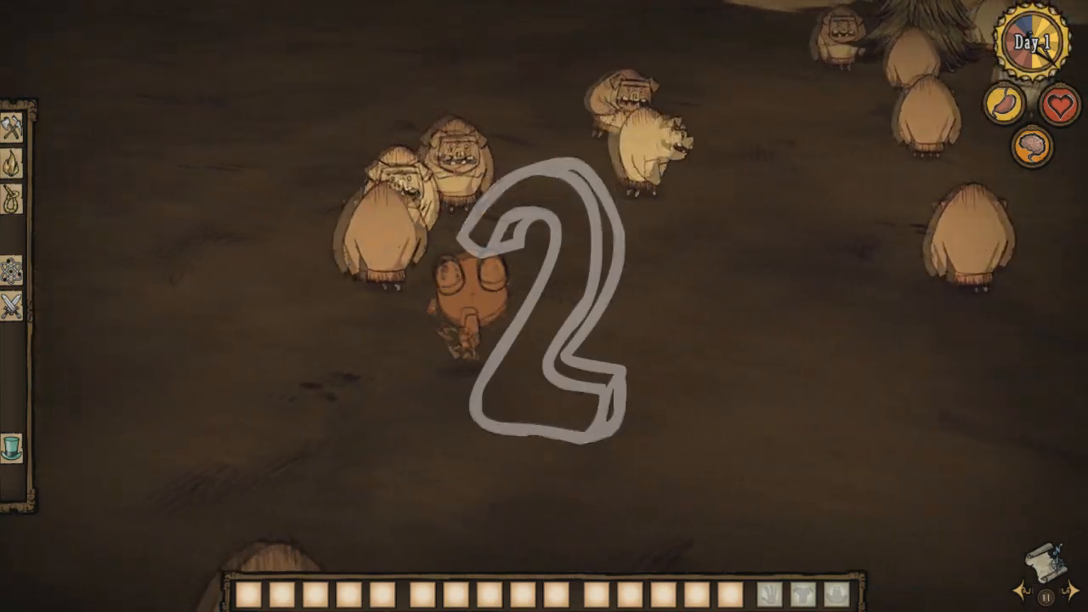
pyautogui.press('d')
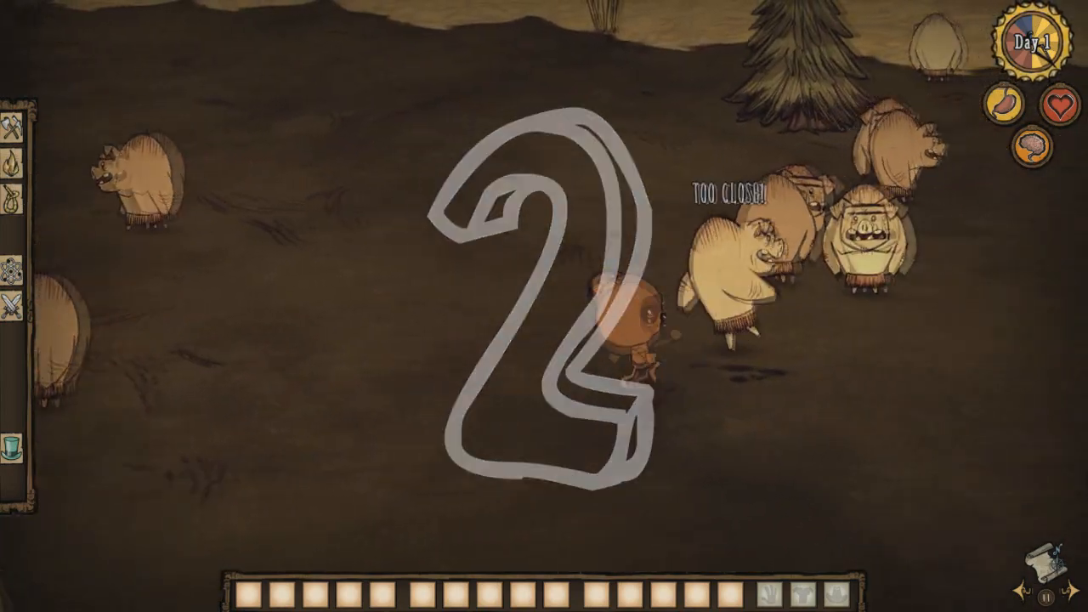
pyautogui.press('s')
pyautogui.press('w')
pyautogui.press('a')
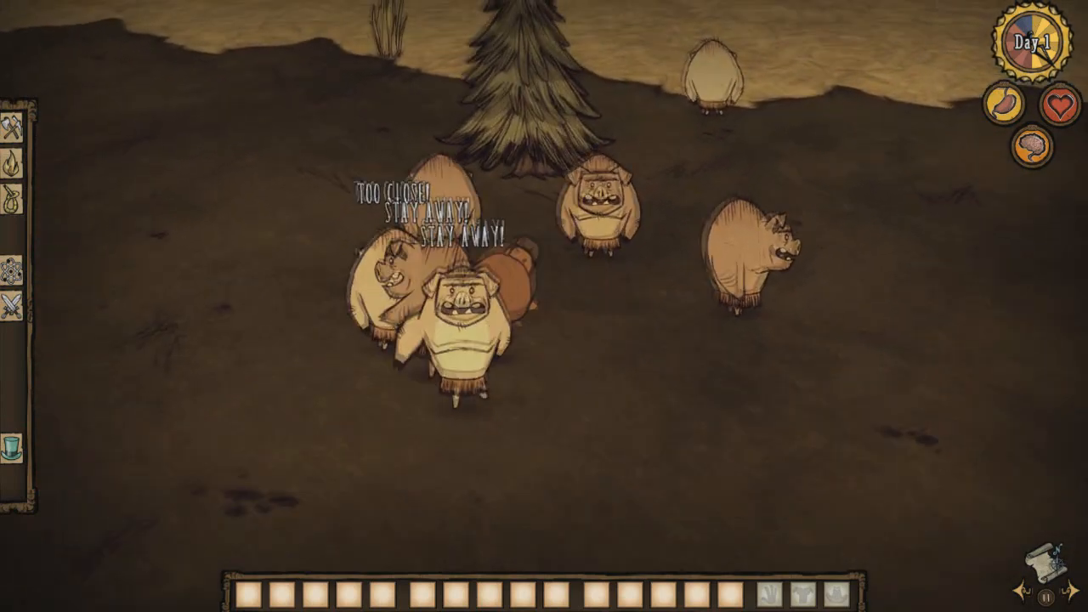
pyautogui.press('s')
pyautogui.press('a')
pyautogui.press('s')
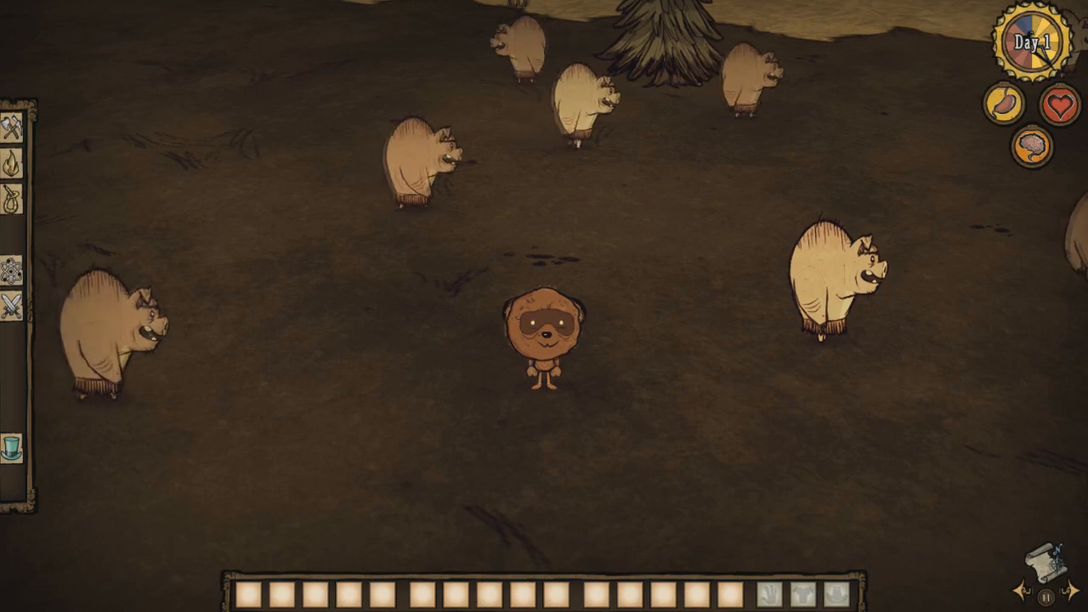
pyautogui.press('a')
pyautogui.press('w')
pyautogui.press('s')
pyautogui.press('a')
pyautogui.press('s')
pyautogui.press('a')
pyautogui.press('w')
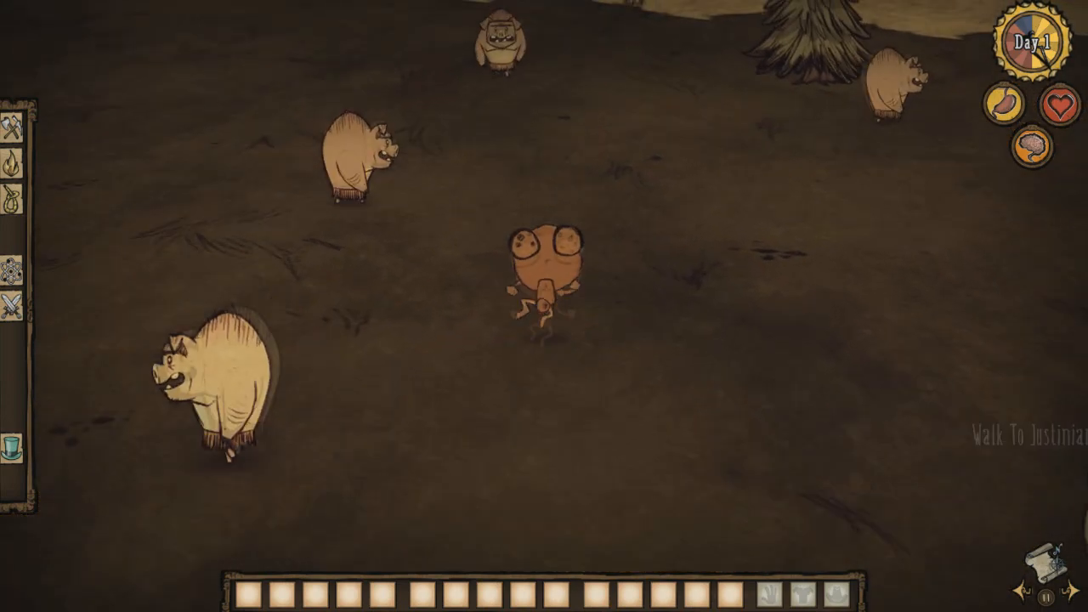
pyautogui.press('d')
pyautogui.press('s')
pyautogui.press('s')
pyautogui.press('d')
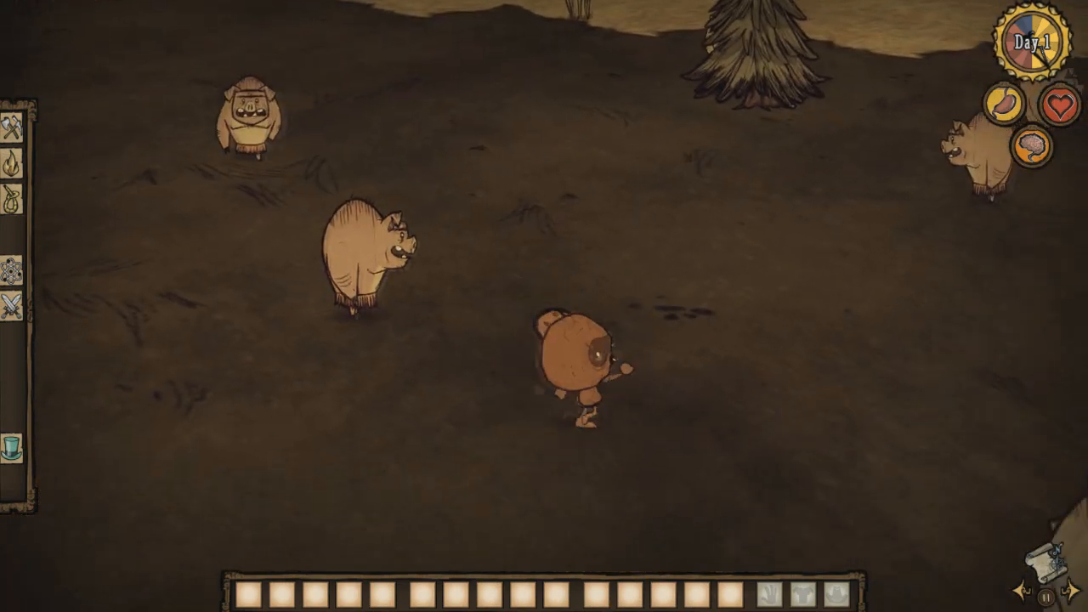
pyautogui.press('w')
pyautogui.press('a')
pyautogui.press('s')
pyautogui.press('d')
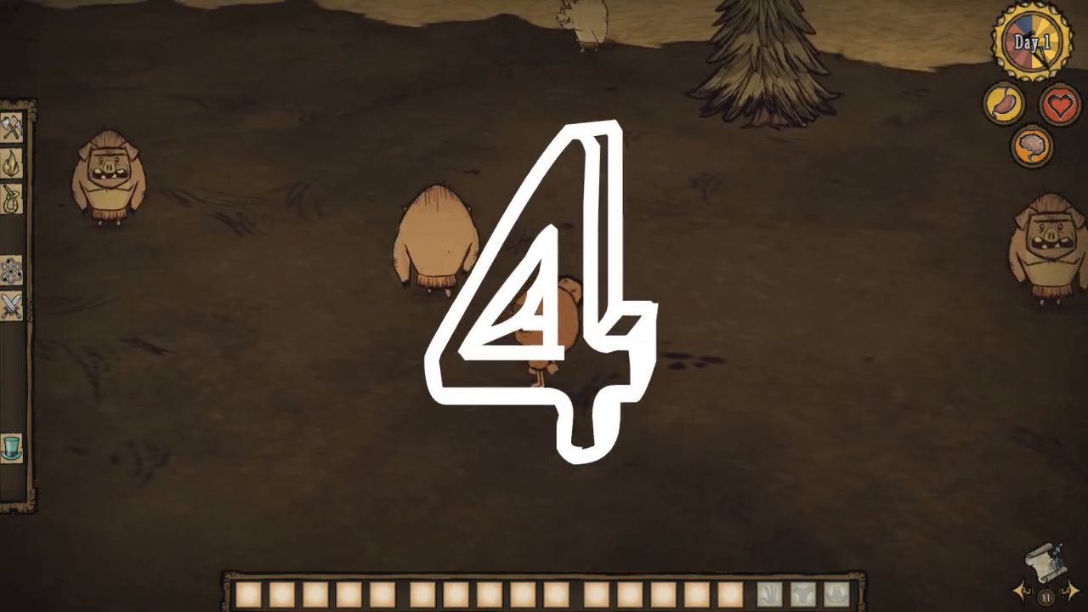
pyautogui.press('w')
pyautogui.press('w')
pyautogui.press('d')
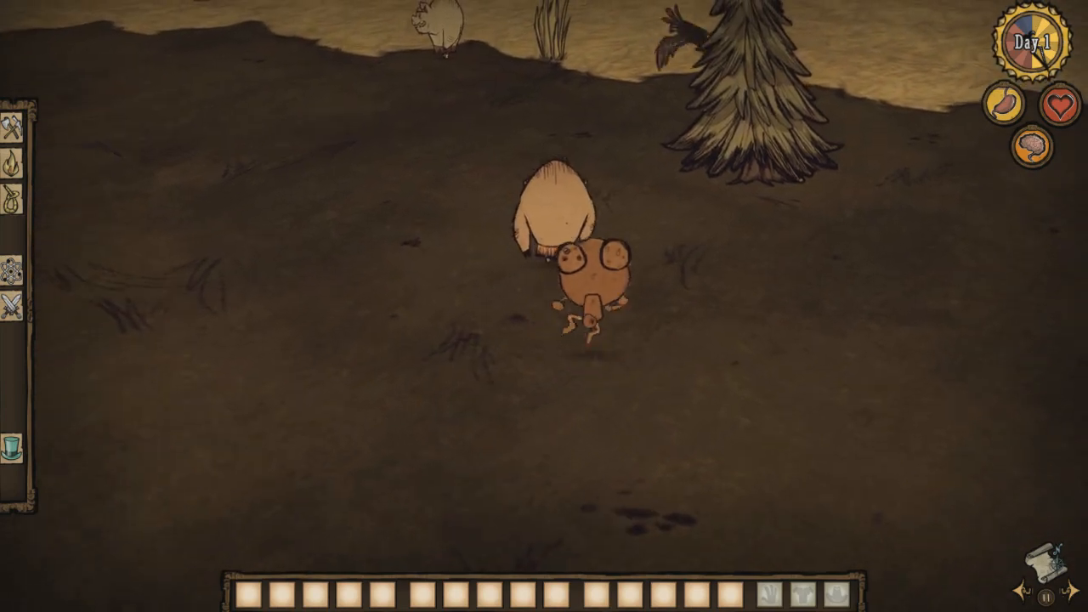
pyautogui.press('w')
pyautogui.press('a')
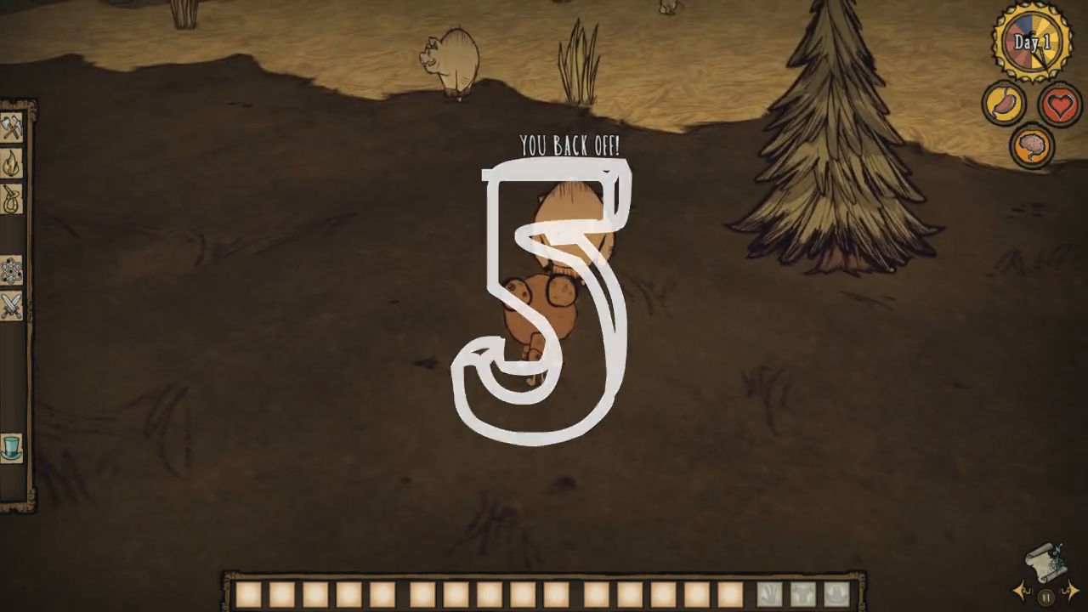
pyautogui.press('w')
pyautogui.press('d')
pyautogui.press('w')
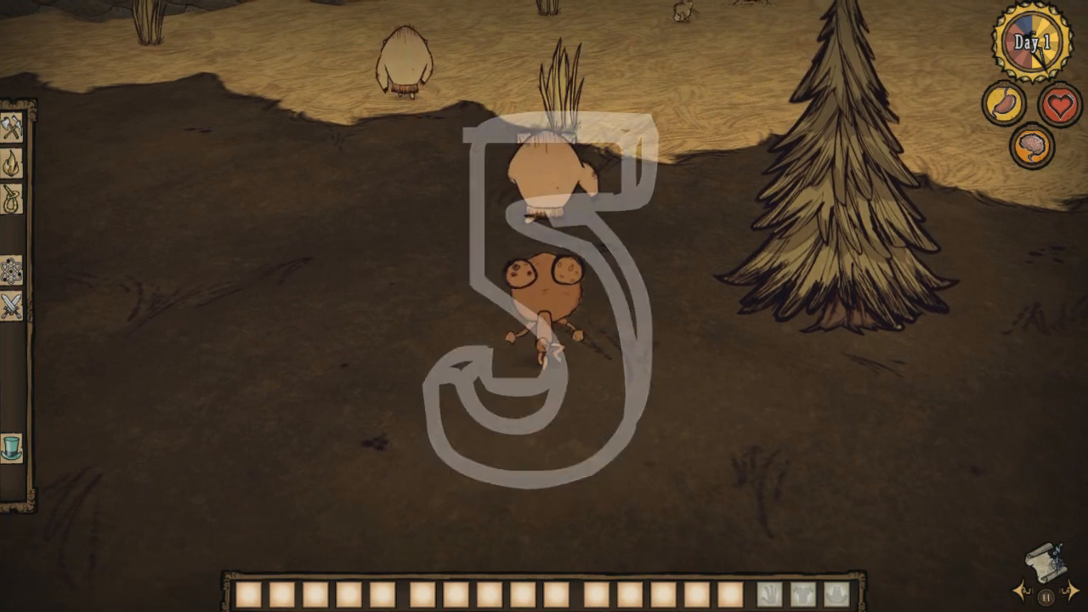
pyautogui.press('s')
pyautogui.press('a')
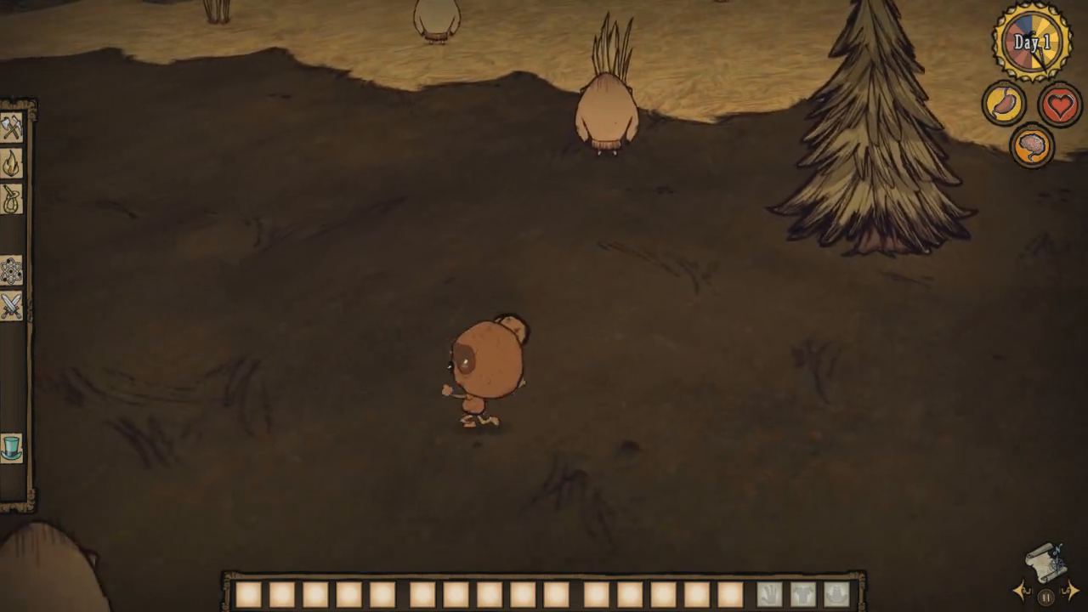
pyautogui.press('d')
pyautogui.press('s')
pyautogui.press('w')
pyautogui.press('a')
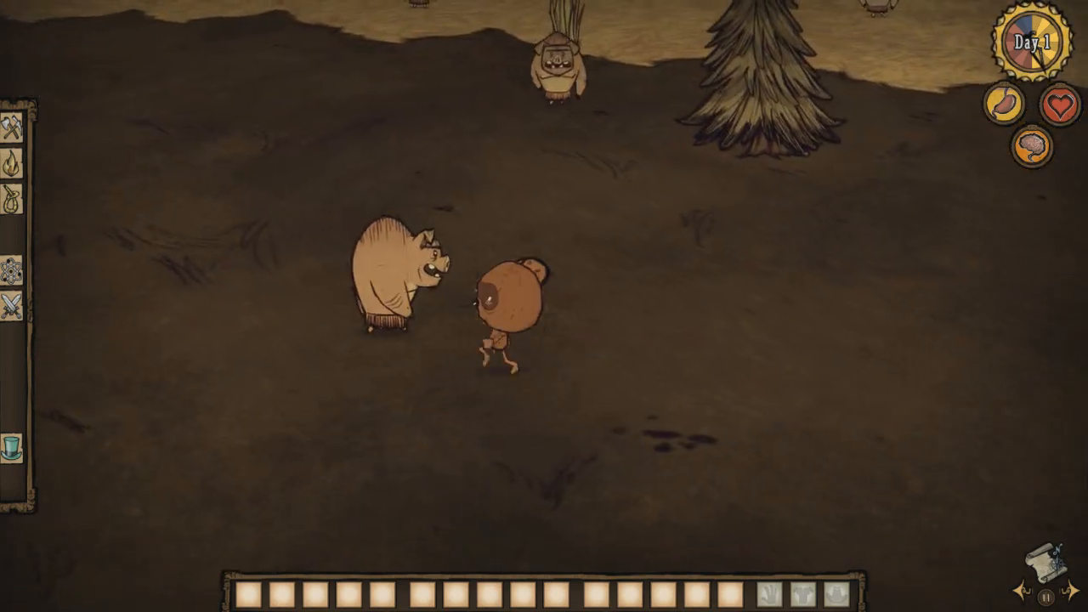
pyautogui.press('s')
pyautogui.press('d')
pyautogui.press('s')
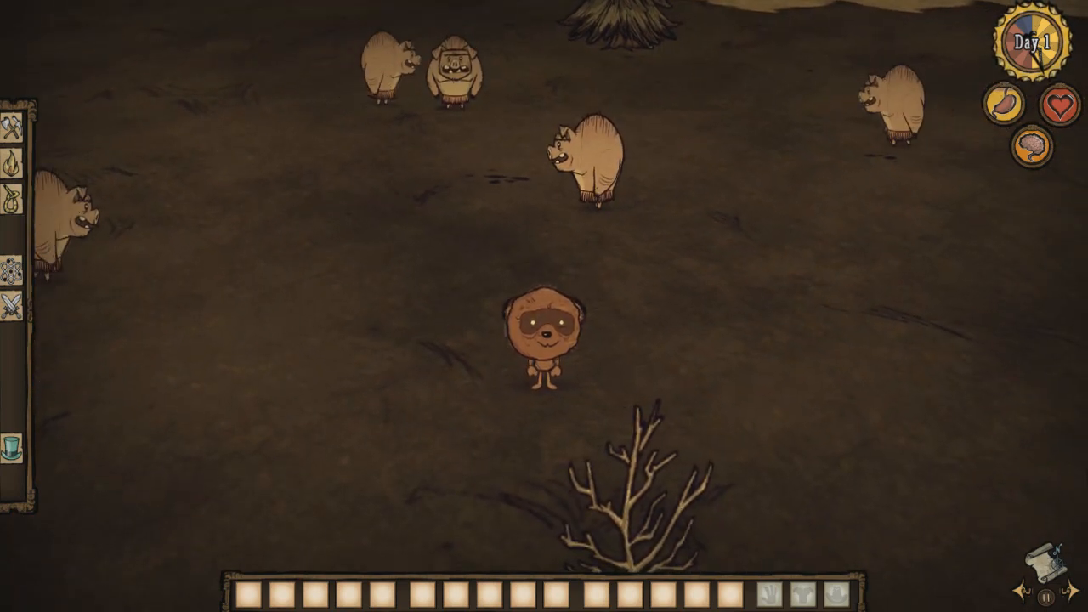
pyautogui.press('a')
pyautogui.press('w')
pyautogui.press('d')
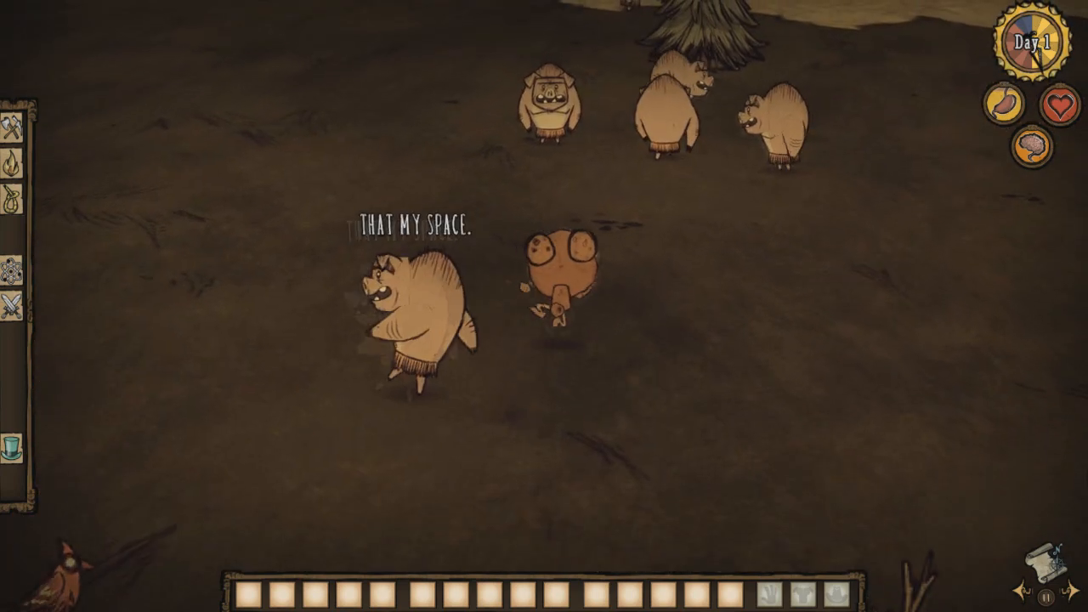
pyautogui.press('s')
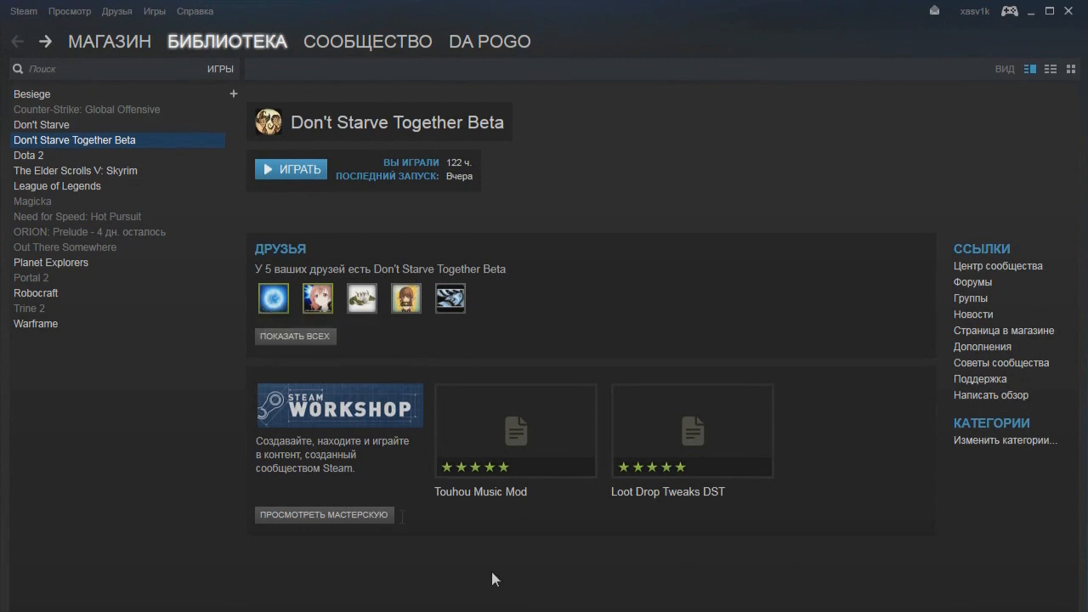
# - In Steam, switch the game library to the tools category and search the list for "do"
pyautogui.click(223, 67)
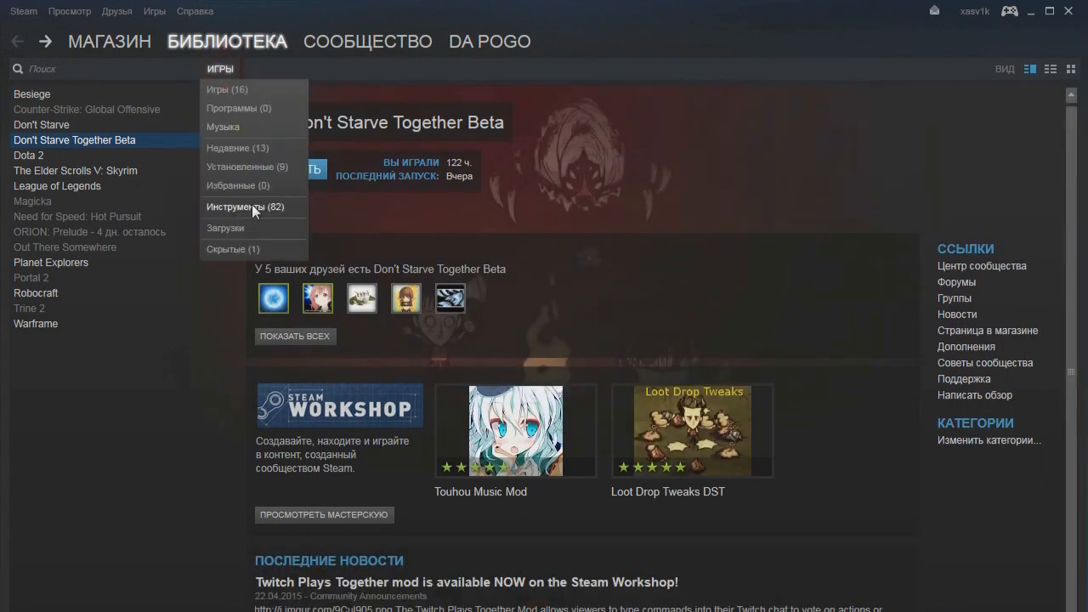
pyautogui.click(252, 204)
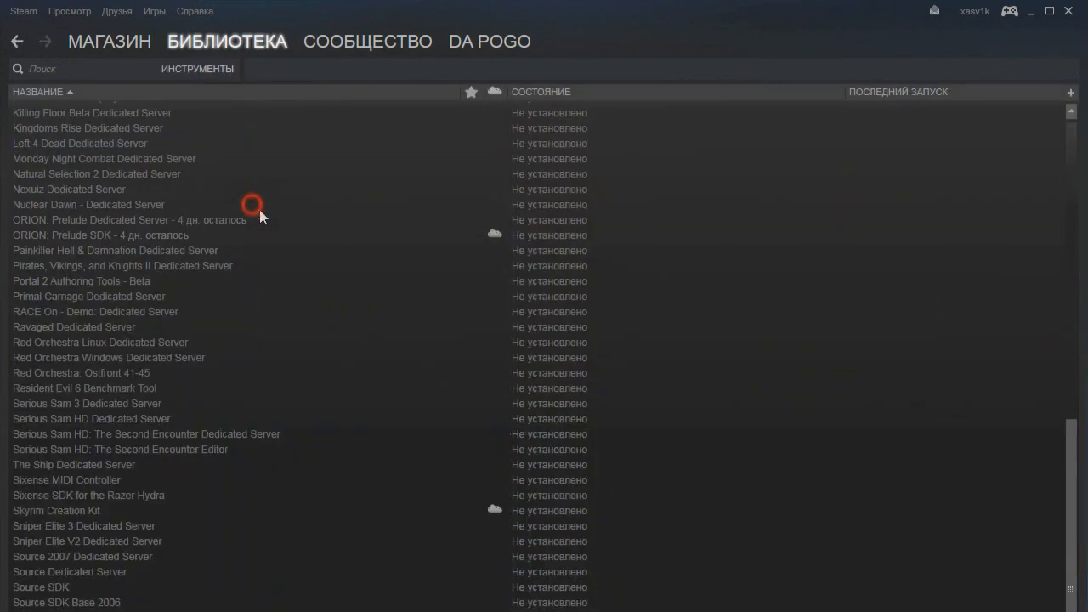
pyautogui.click(95, 67)
pyautogui.write('do')
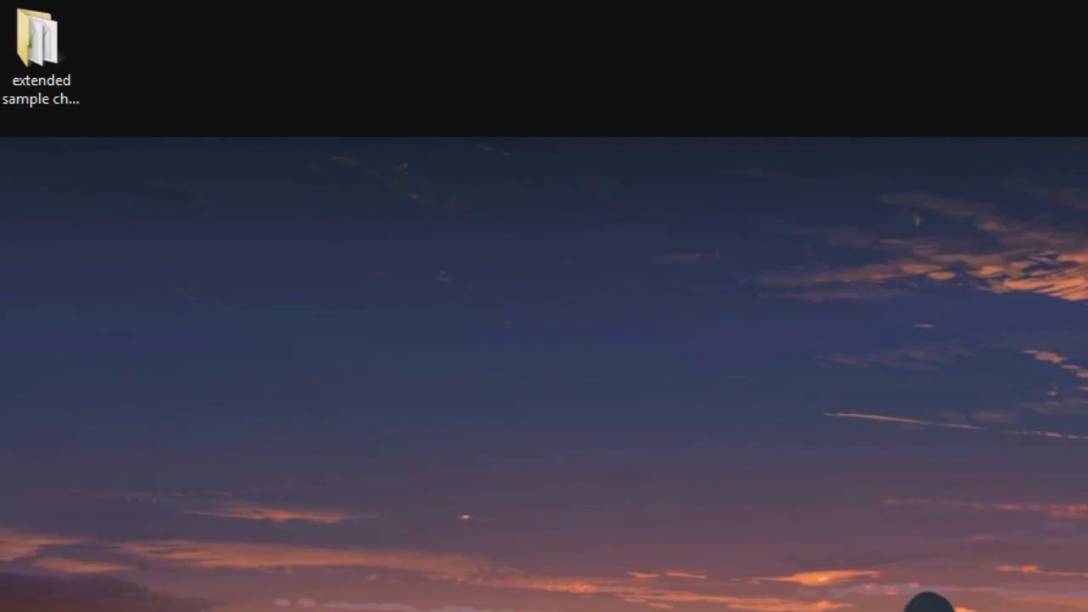
# - In Windows Explorer, open the Steam folder inside Program Files (x86) on drive C
pyautogui.press('super+e')
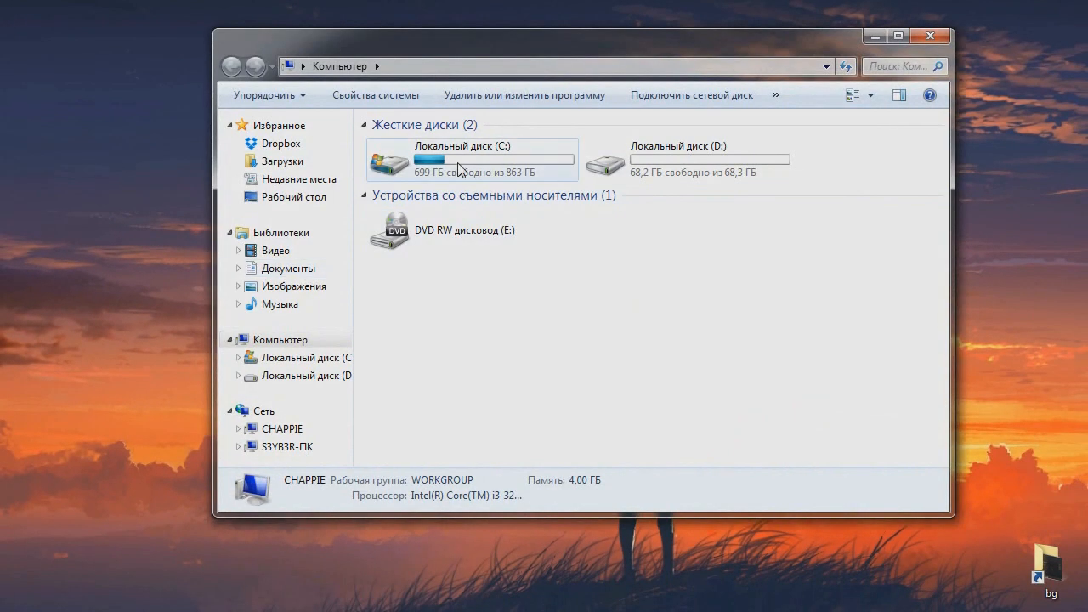
pyautogui.doubleClick(459, 169)
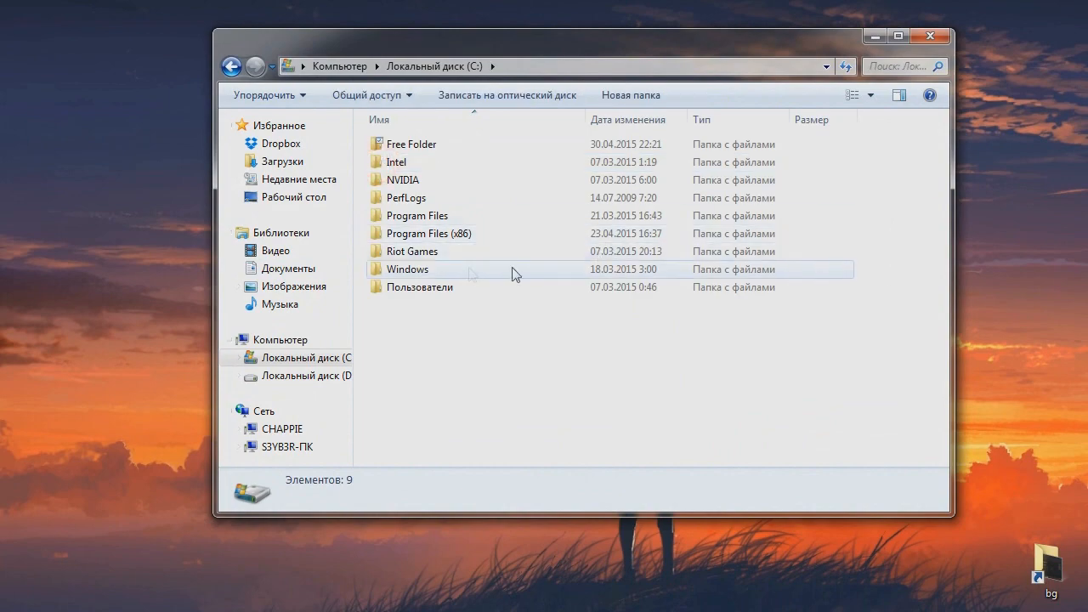
pyautogui.doubleClick(377, 235)
pyautogui.scroll(-4, 554, 275)
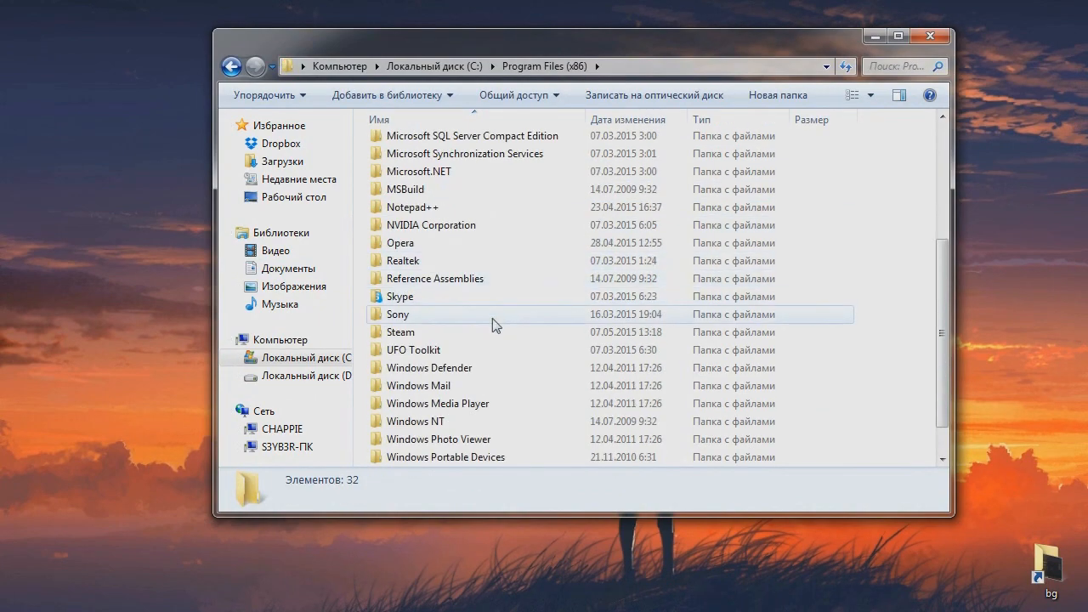
pyautogui.doubleClick(383, 331)
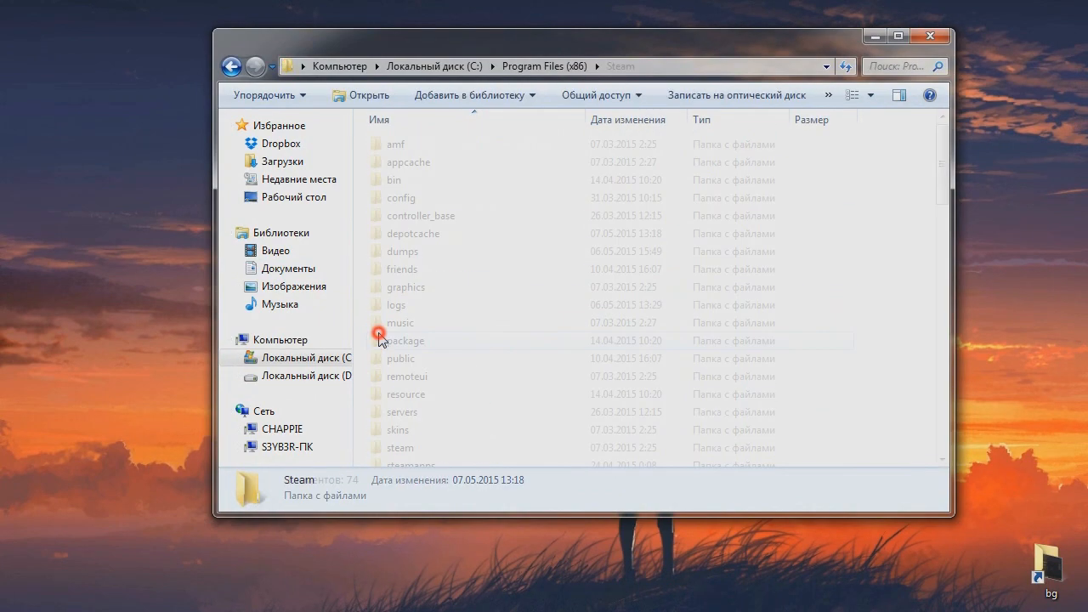
# - Open the mods folder of Don't Starve Together Beta under steamapps\common
pyautogui.scroll(-4, 580, 333)
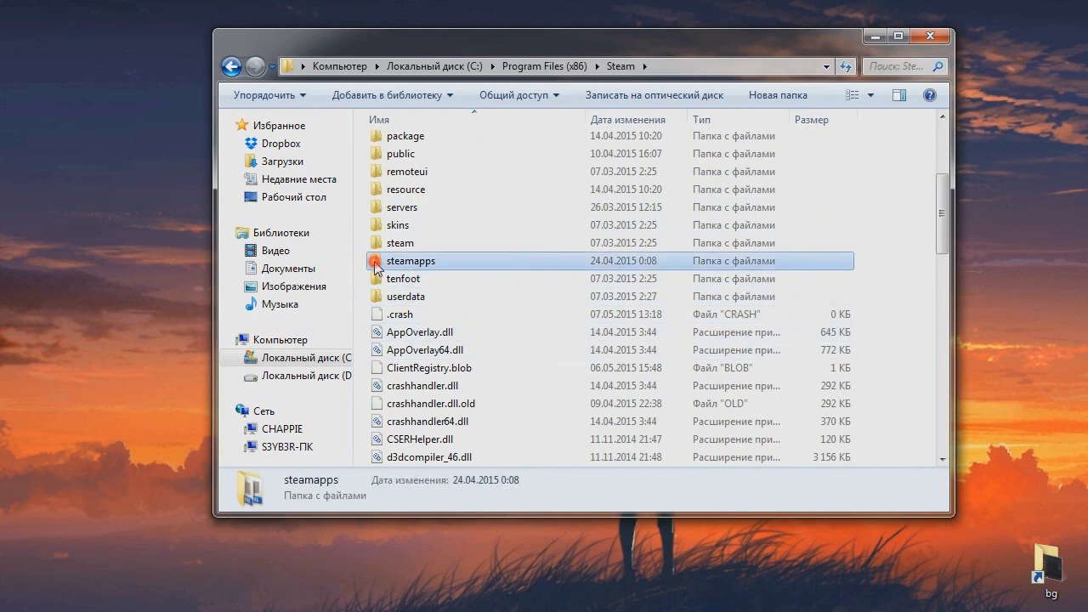
pyautogui.doubleClick(399, 264)
pyautogui.doubleClick(382, 140)
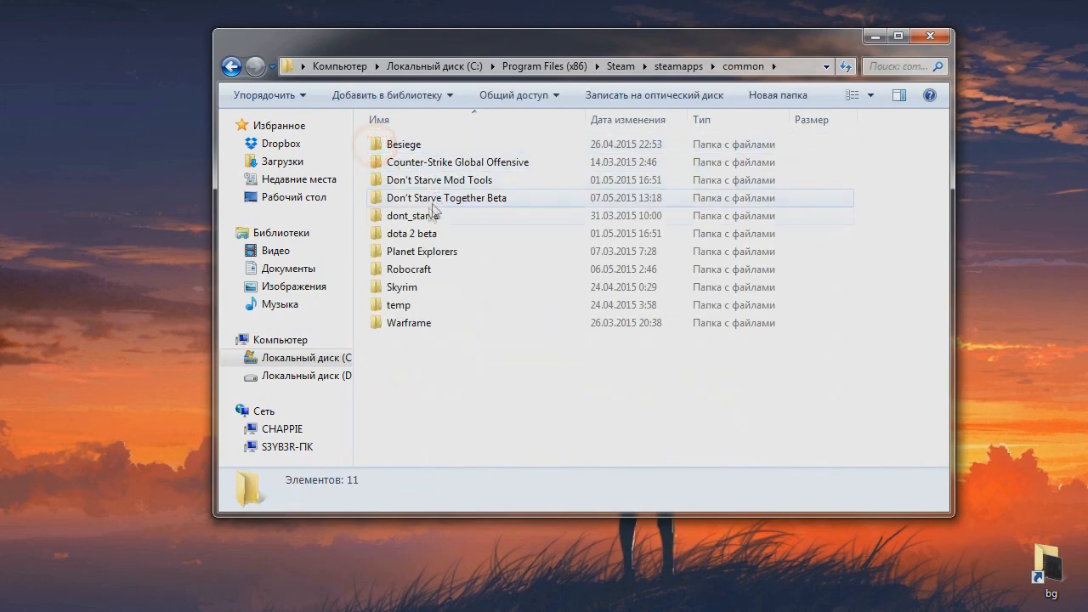
pyautogui.doubleClick(379, 199)
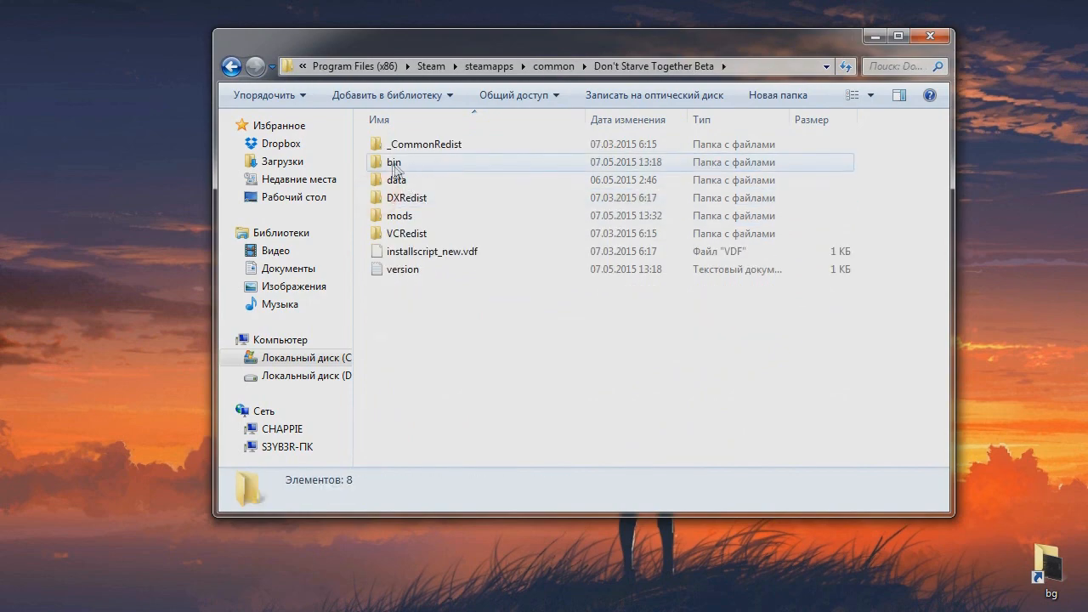
pyautogui.doubleClick(384, 215)
pyautogui.moveTo(637, 609); pyautogui.dragTo(584, 494)
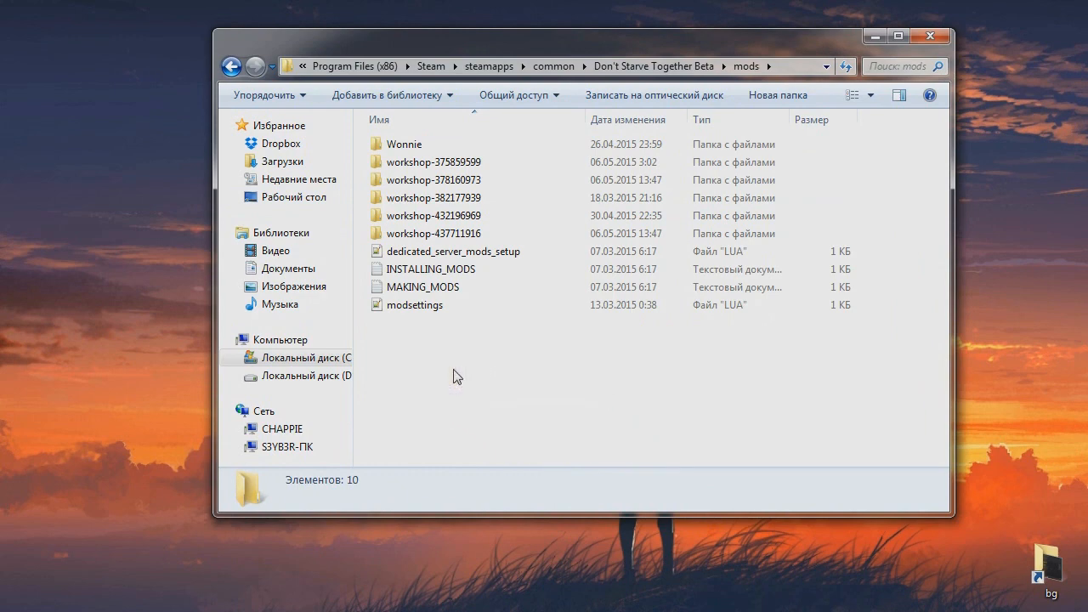
# - Switch to Steam and launch Don't Starve Together Beta from the game library
pyautogui.click(639, 410)
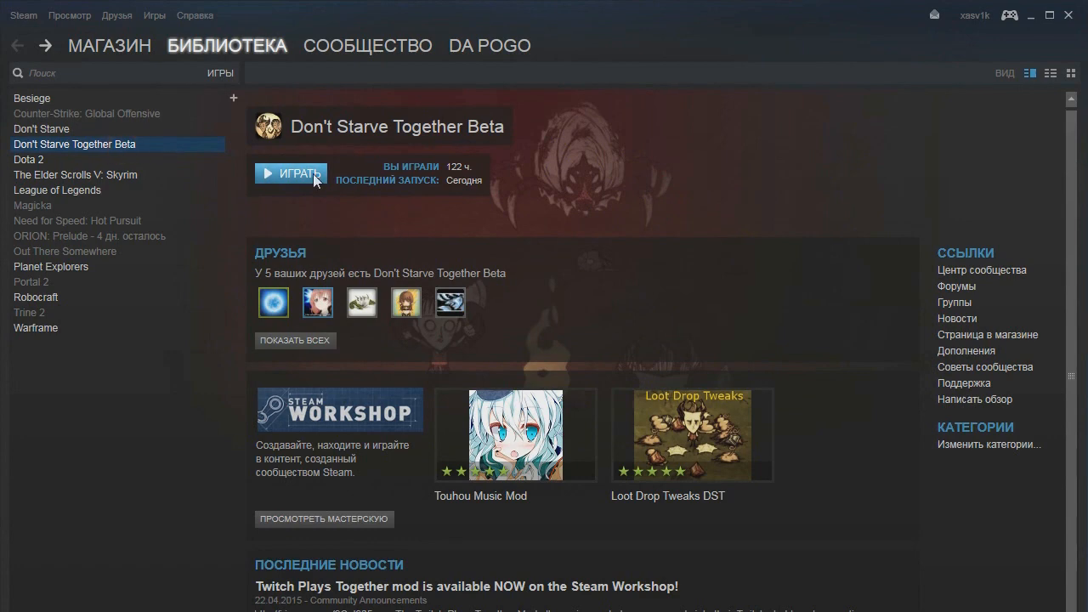
pyautogui.click(311, 173)
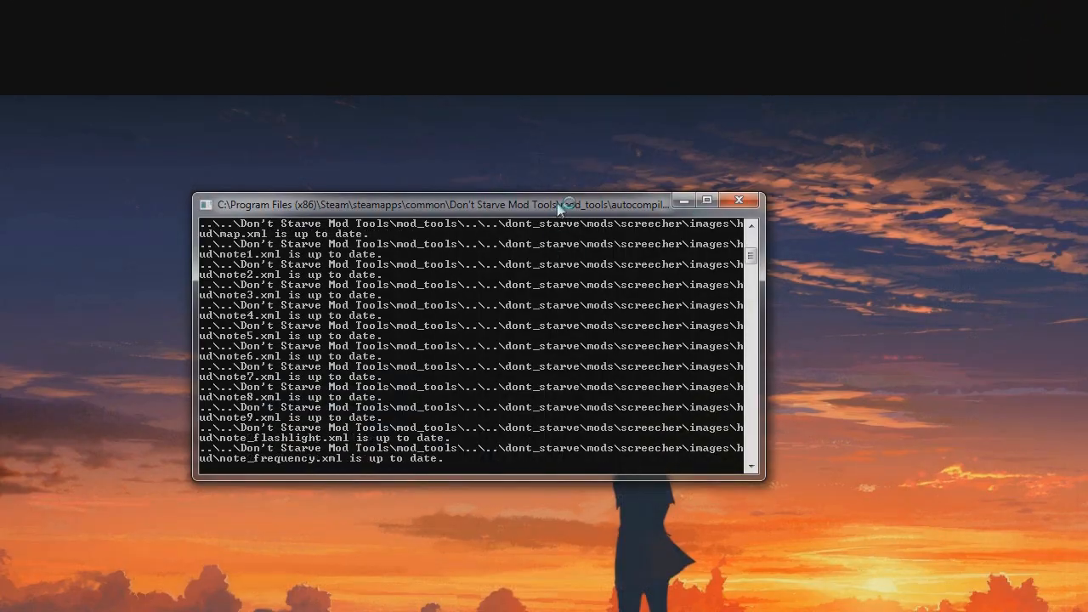
pyautogui.moveTo(561, 206); pyautogui.dragTo(611, 278)
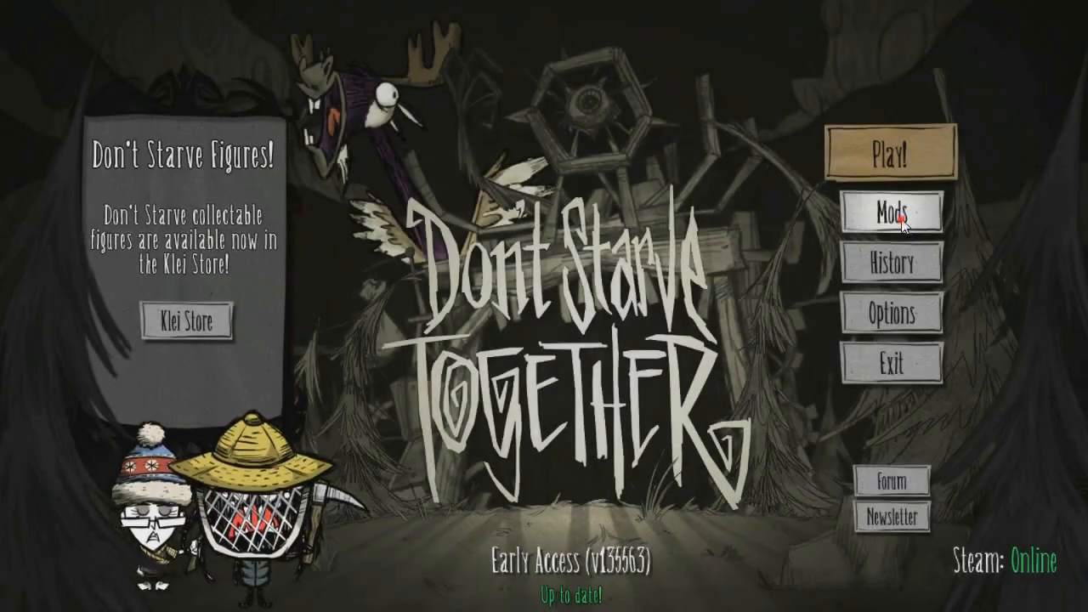
# - In the game's mod list, enable the Extended Sample Character mod and apply the change
pyautogui.click(885, 212)
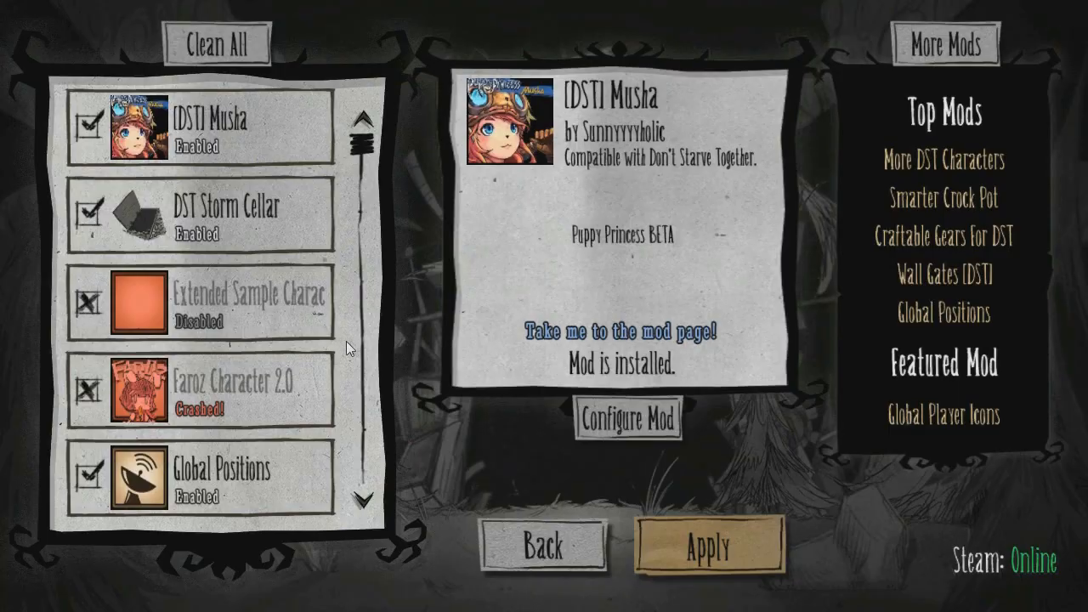
pyautogui.click(109, 304)
pyautogui.click(559, 371)
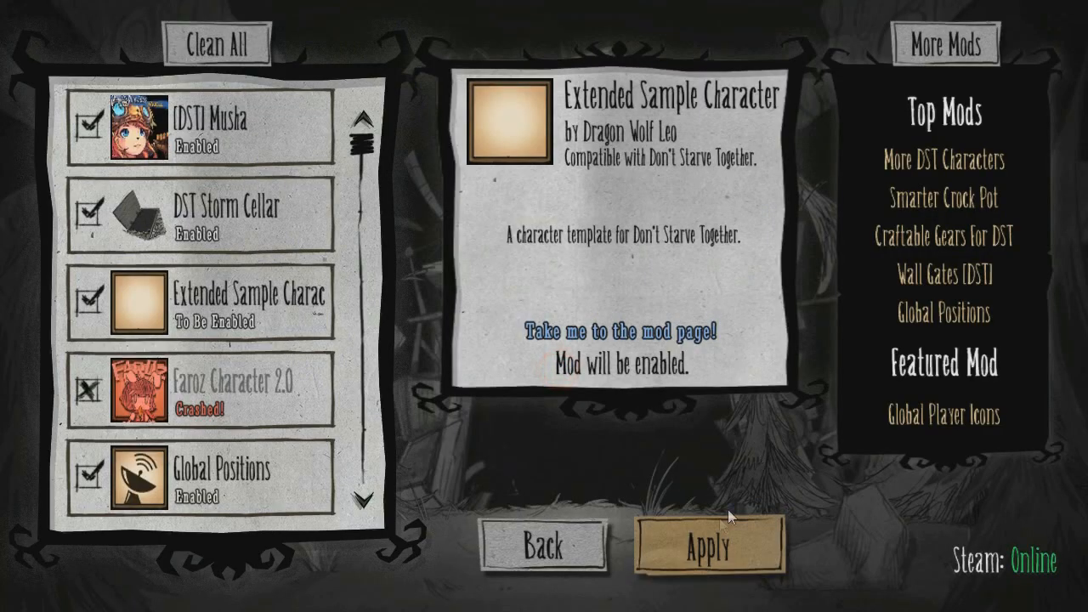
pyautogui.click(712, 539)
# - Start a new server and enter the world as the Sample Character
pyautogui.click(880, 146)
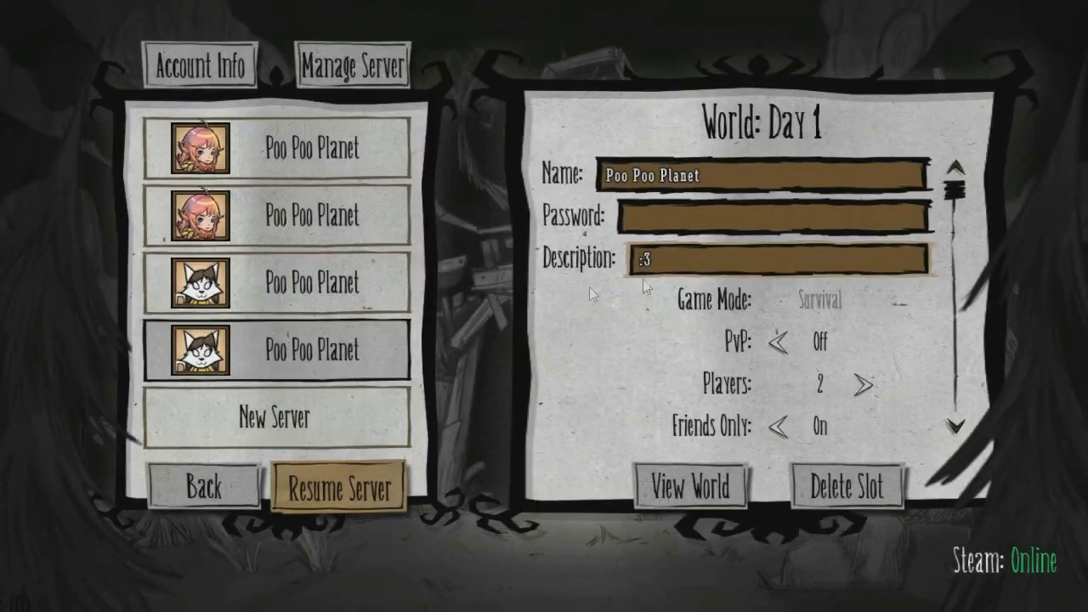
pyautogui.click(314, 414)
pyautogui.click(340, 485)
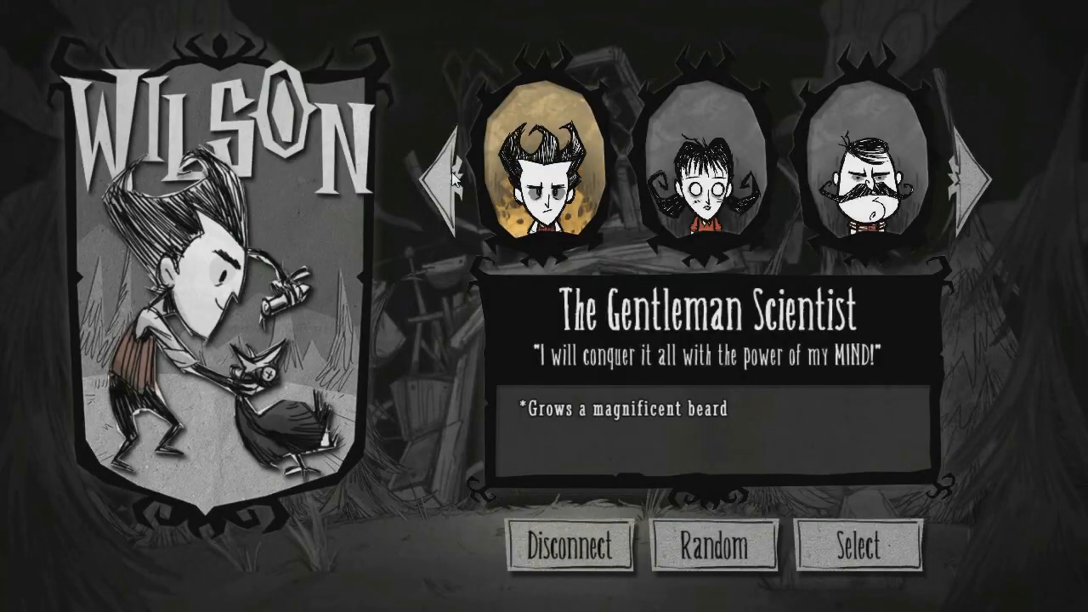
pyautogui.click(451, 171)
pyautogui.click(456, 176)
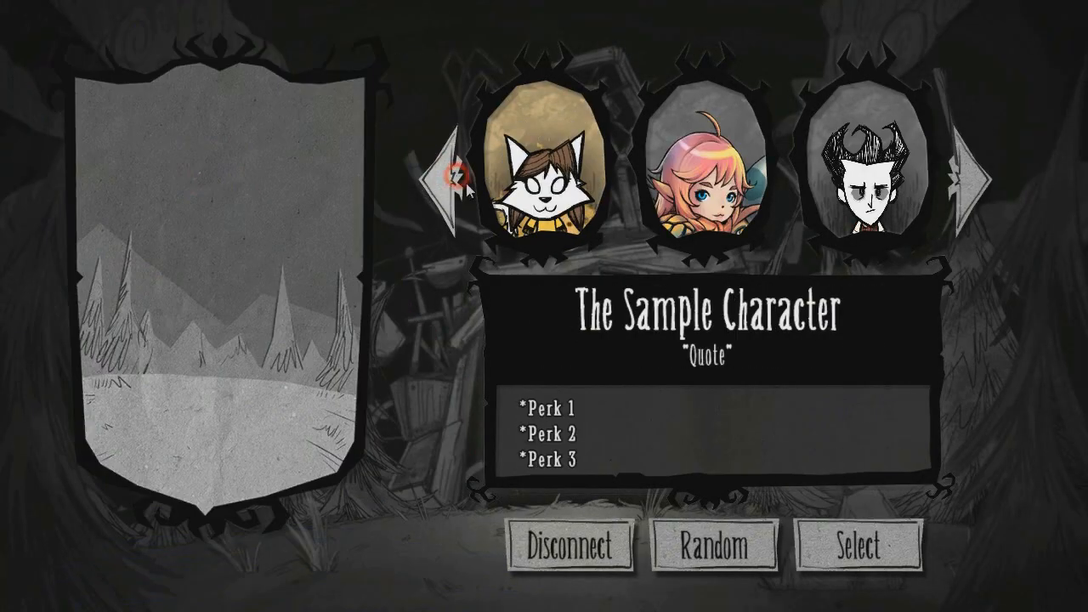
pyautogui.click(876, 555)
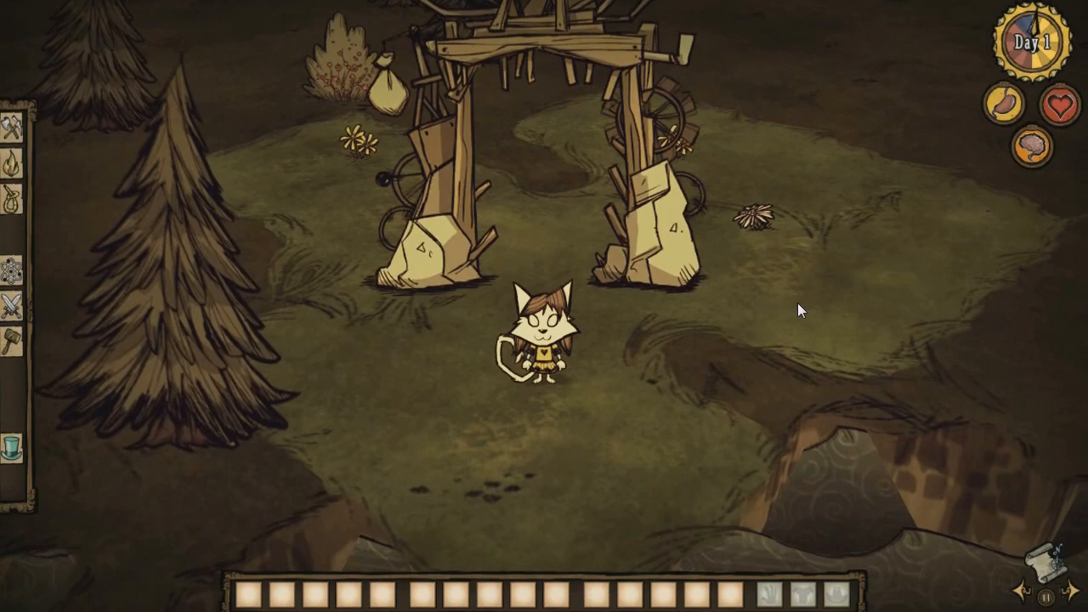
# - Walk the sample character around the starting portal and pick the flowers growing beside it
pyautogui.press('d')
pyautogui.press('w')
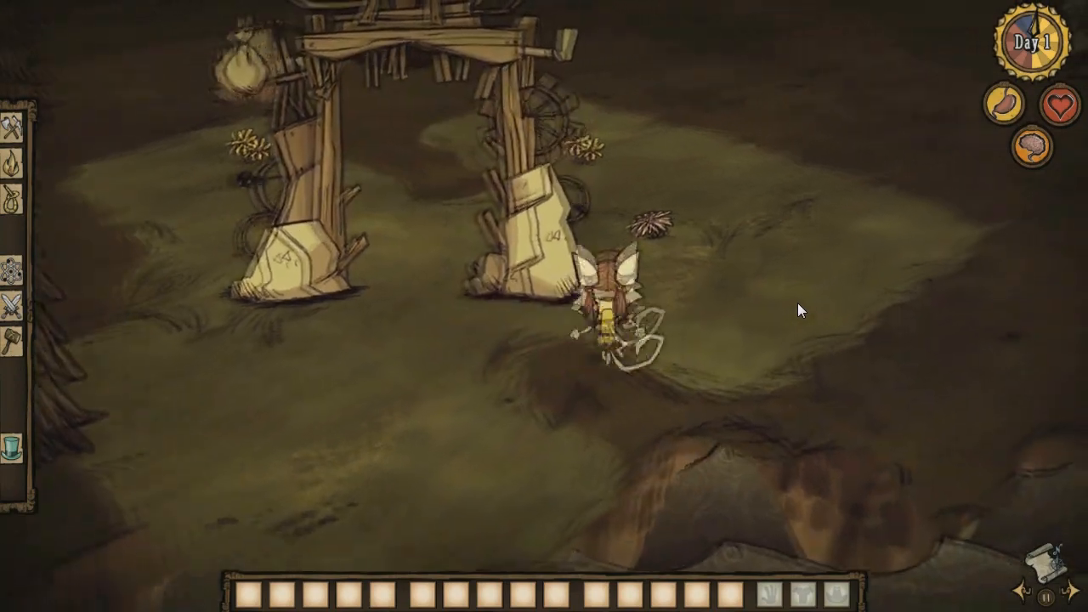
pyautogui.press('space')
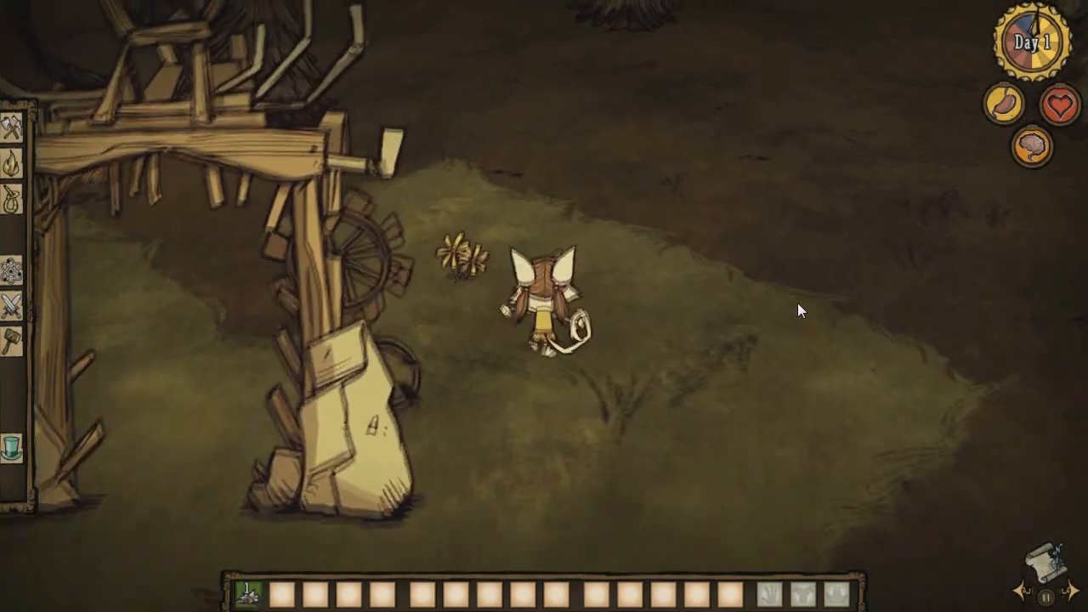
pyautogui.press('d')
pyautogui.press('s')
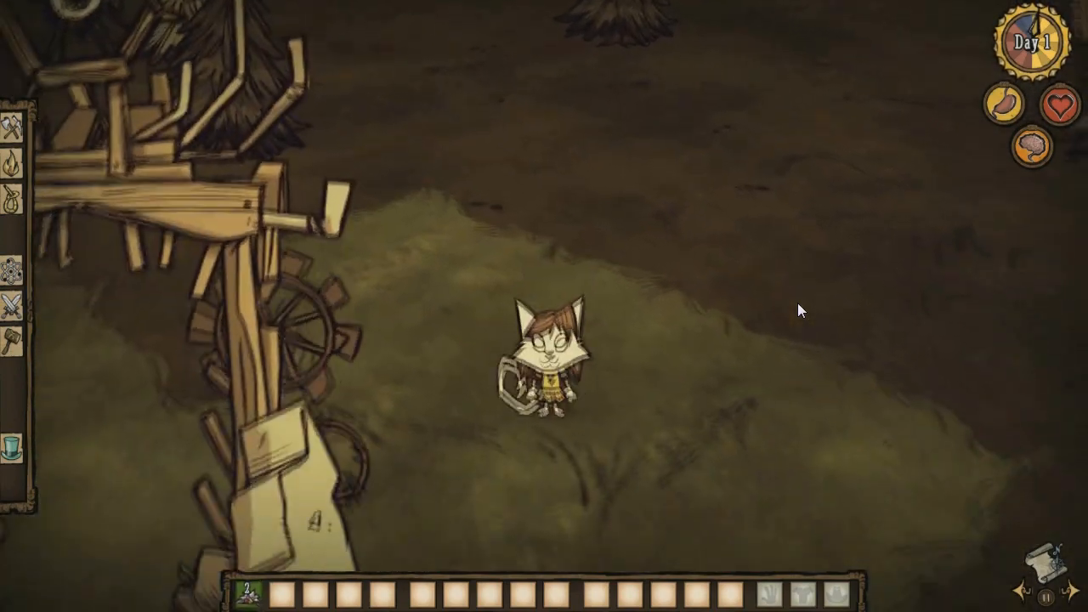
# - Leave the running game world and return to the mods folder in Windows Explorer
pyautogui.press('Escape')
pyautogui.click(765, 337)
pyautogui.click(416, 373)
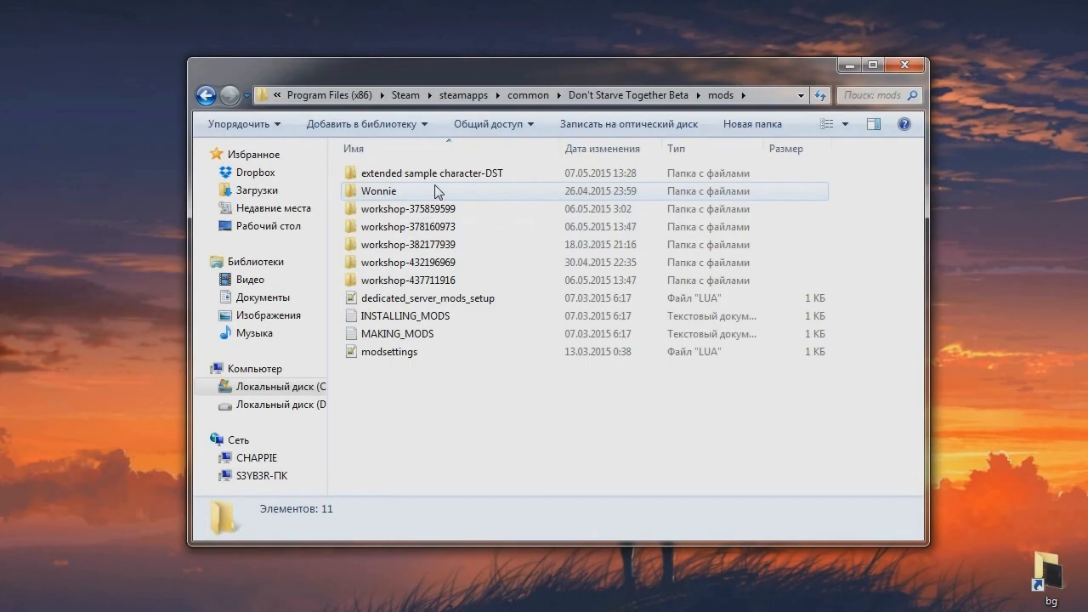
# - Rename the "extended sample character-DST" folder to "Gamaz the Superstar" and open it
pyautogui.click(435, 177)
pyautogui.rightClick(435, 178)
pyautogui.click(498, 516)
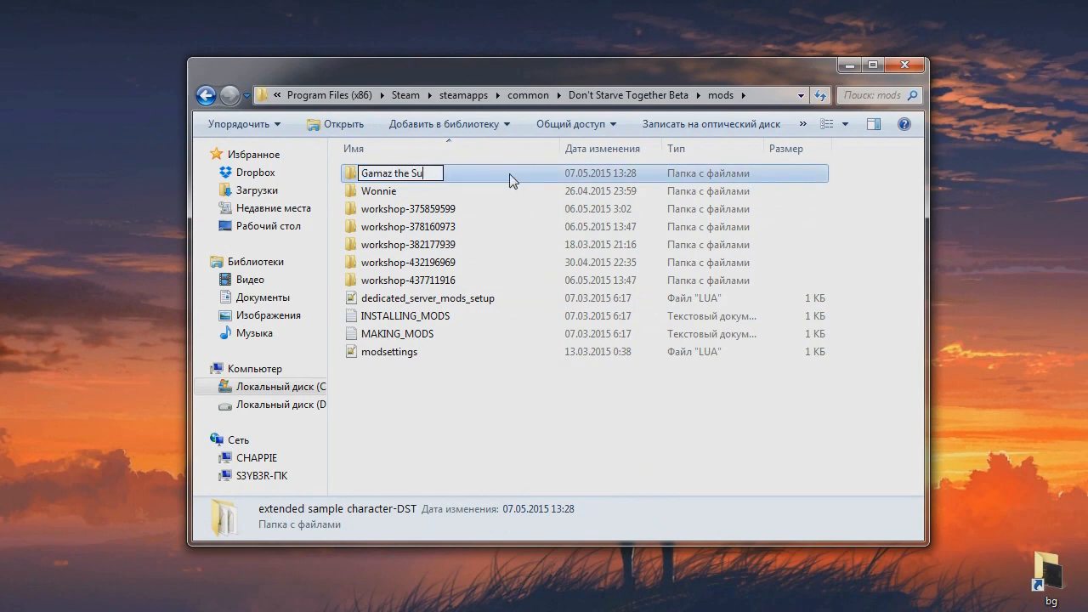
pyautogui.write('Gamaz the Superstar')
pyautogui.click(451, 455)
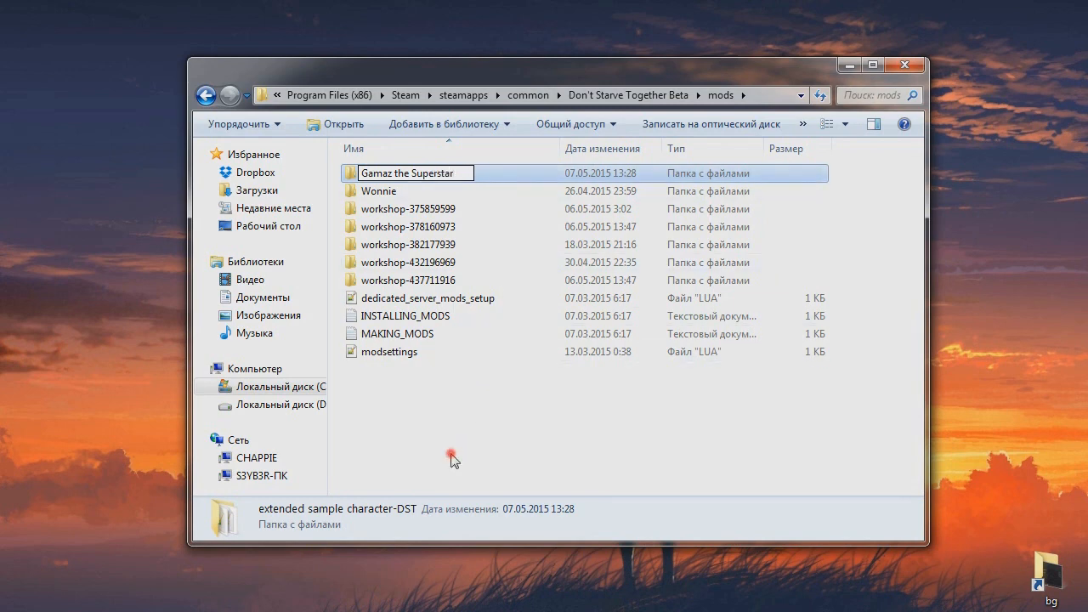
pyautogui.doubleClick(391, 175)
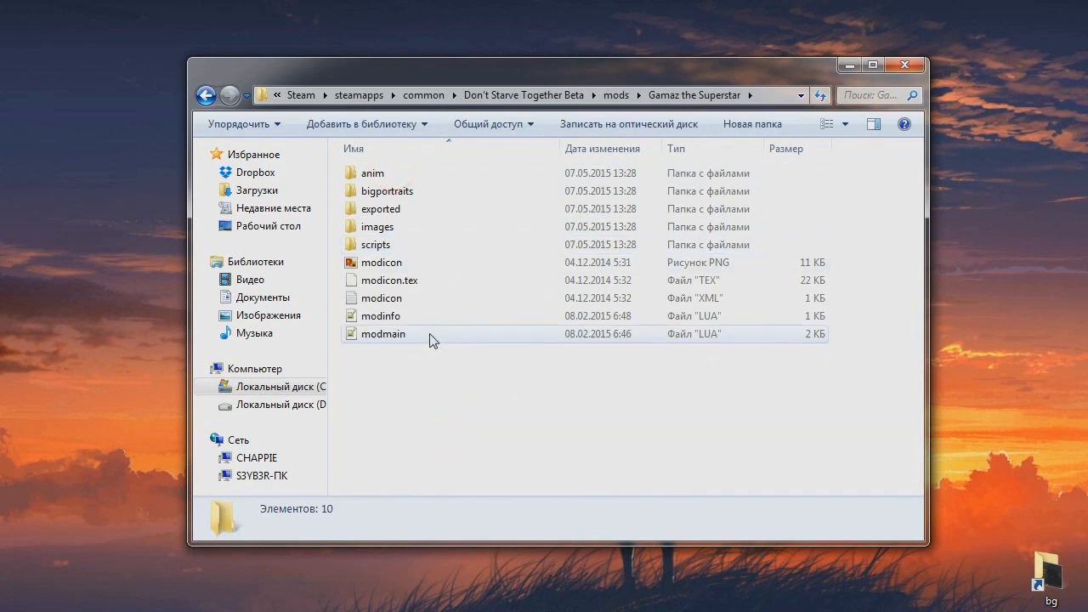
# - Bring up the choice of program for opening the modinfo.lua file
pyautogui.click(384, 319)
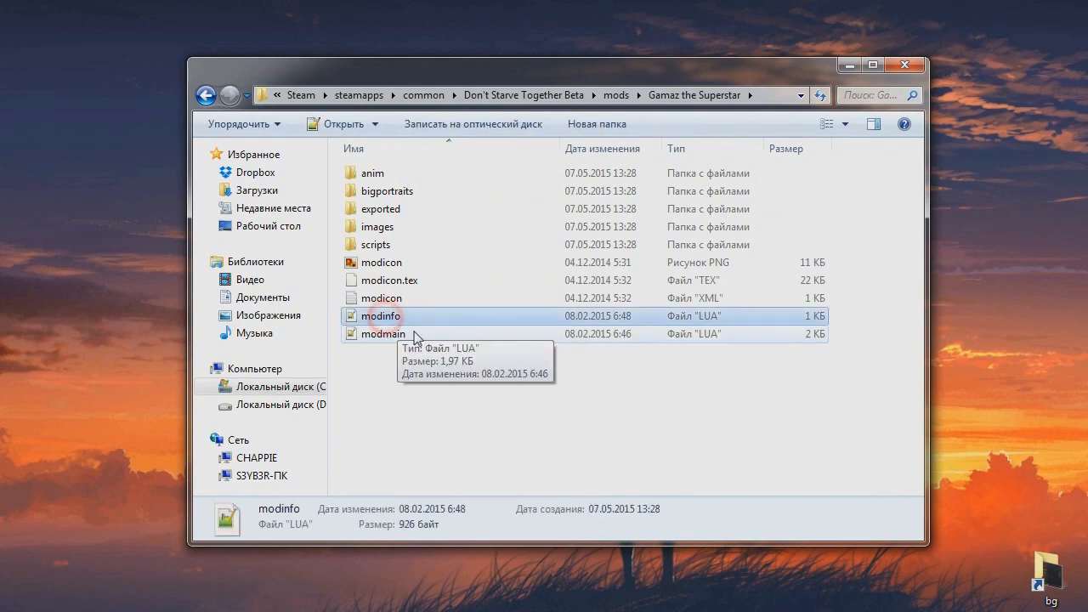
pyautogui.rightClick(386, 320)
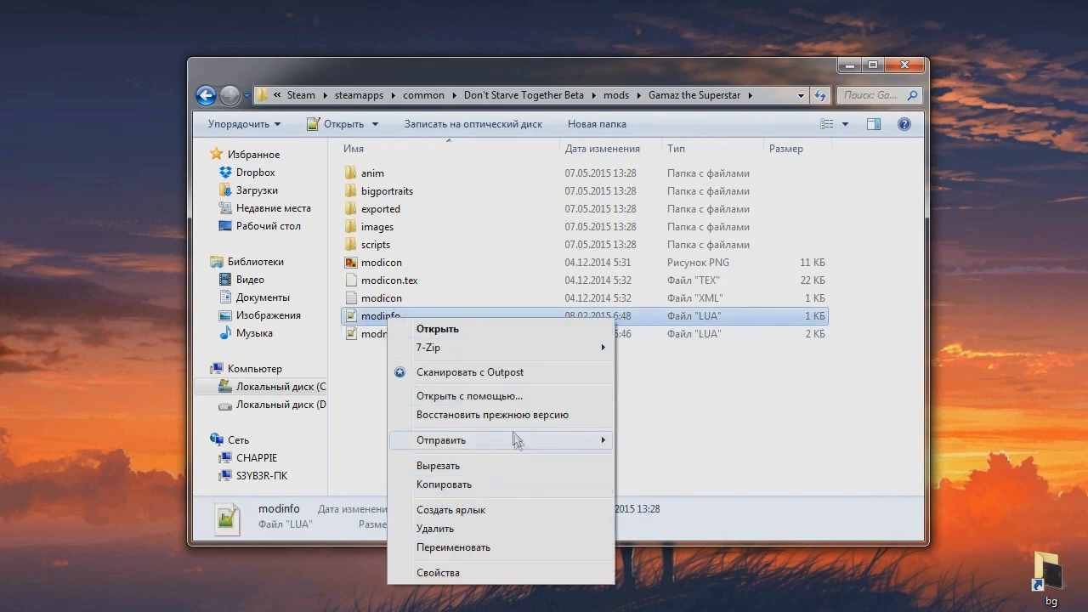
pyautogui.click(499, 396)
pyautogui.moveTo(624, 112); pyautogui.dragTo(633, 168)
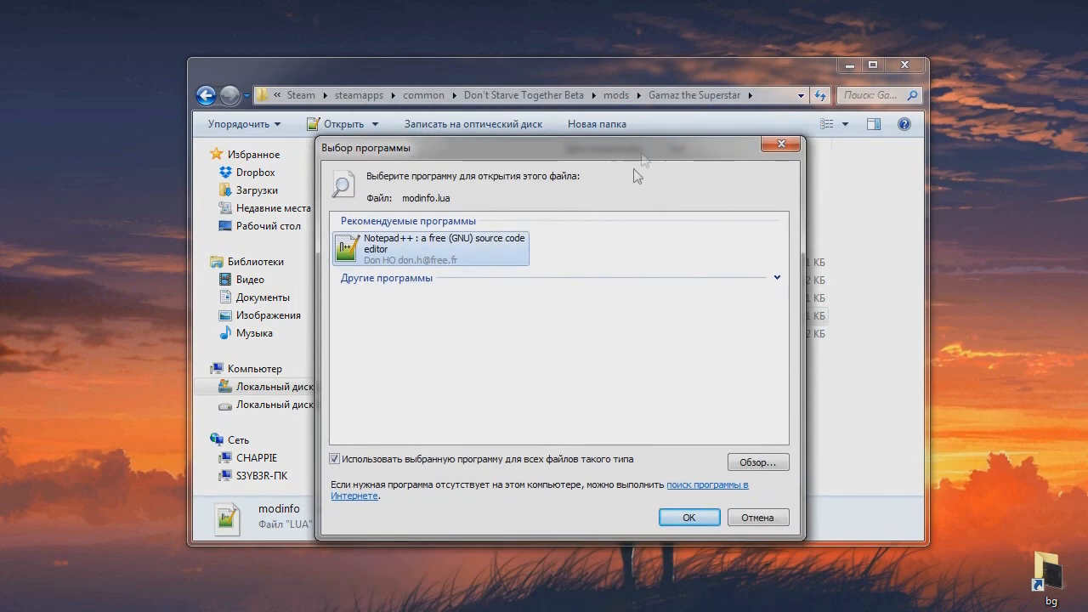
# - Browse to notepad++ in the Notepad++ folder under Program Files (x86), and cancel the program choice for modinfo.lua
pyautogui.click(759, 463)
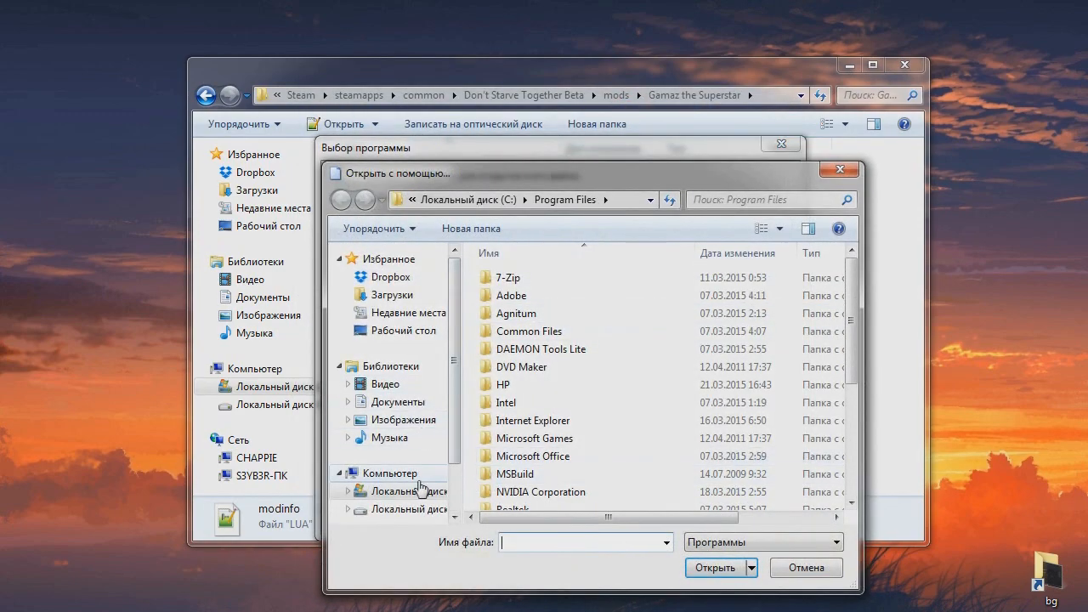
pyautogui.click(408, 491)
pyautogui.doubleClick(558, 368)
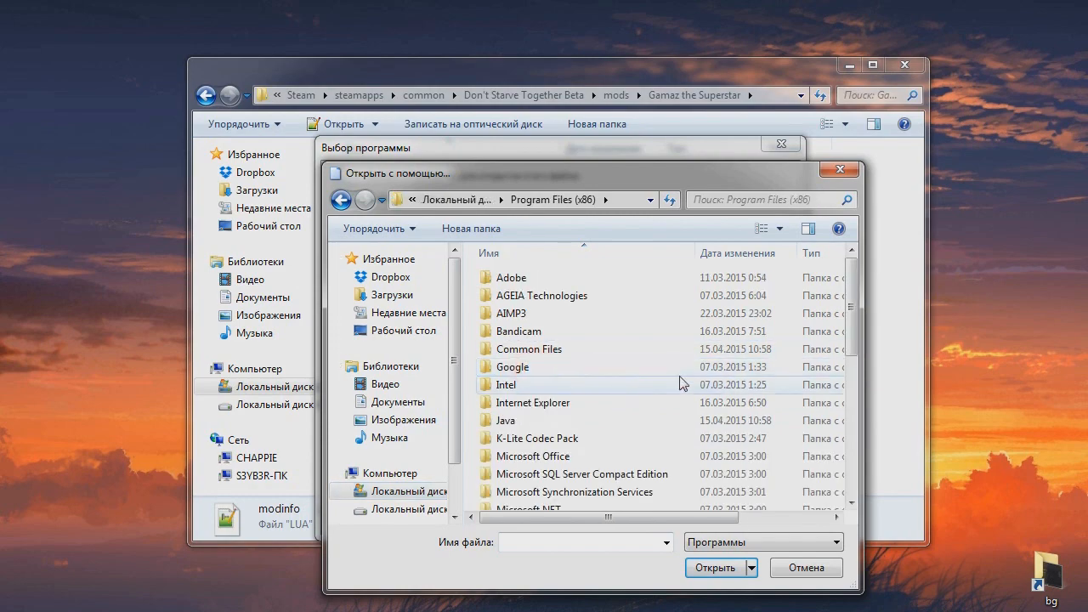
pyautogui.moveTo(662, 168); pyautogui.dragTo(586, 109)
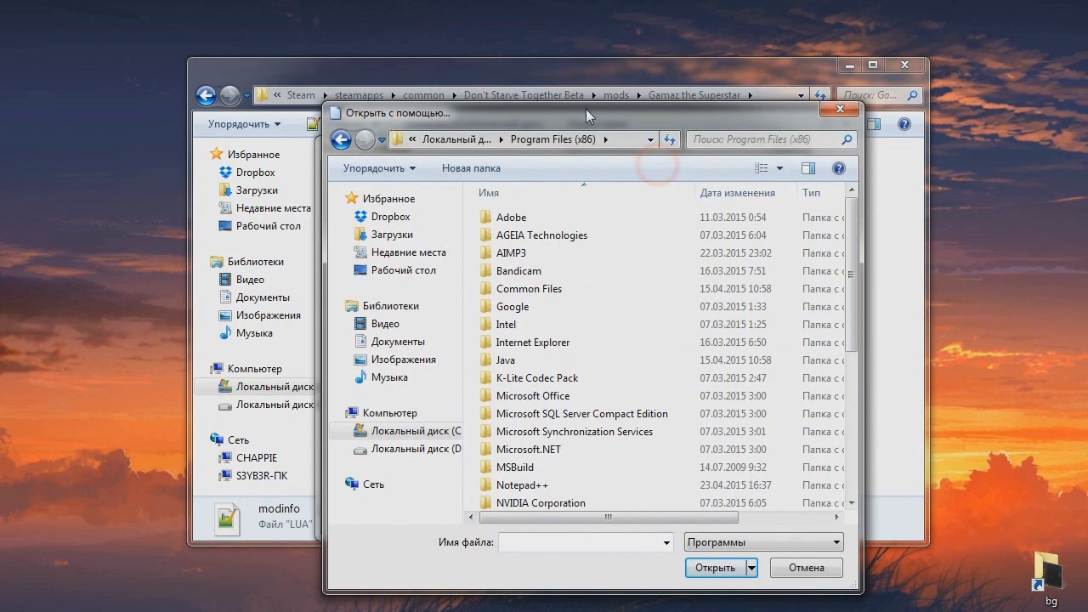
pyautogui.doubleClick(522, 484)
pyautogui.click(518, 252)
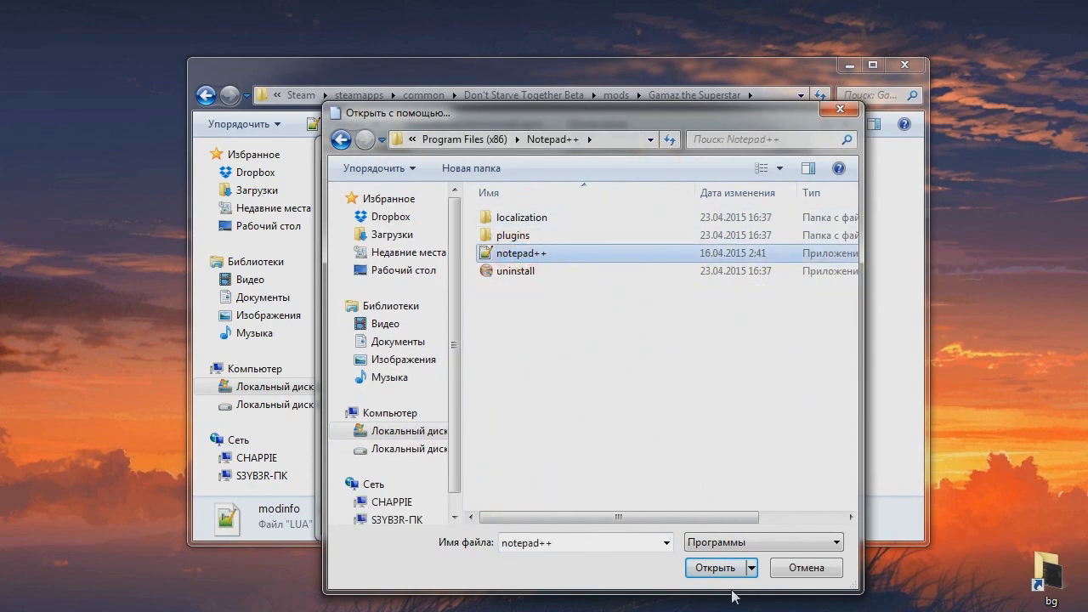
pyautogui.click(846, 114)
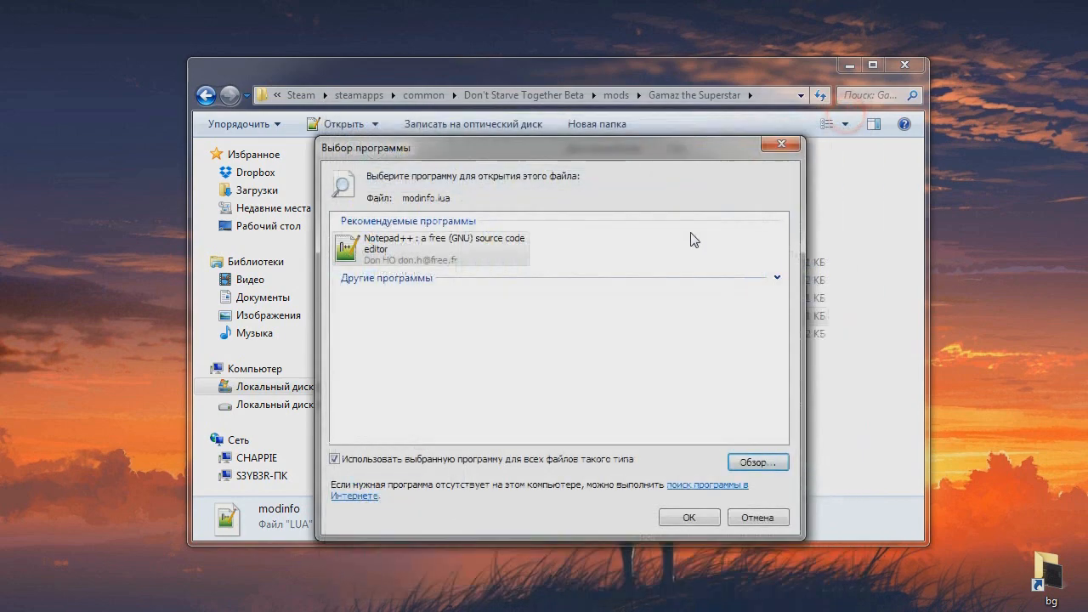
pyautogui.click(530, 384)
pyautogui.moveTo(594, 148); pyautogui.dragTo(574, 115)
pyautogui.click(736, 484)
pyautogui.click(479, 400)
pyautogui.click(548, 404)
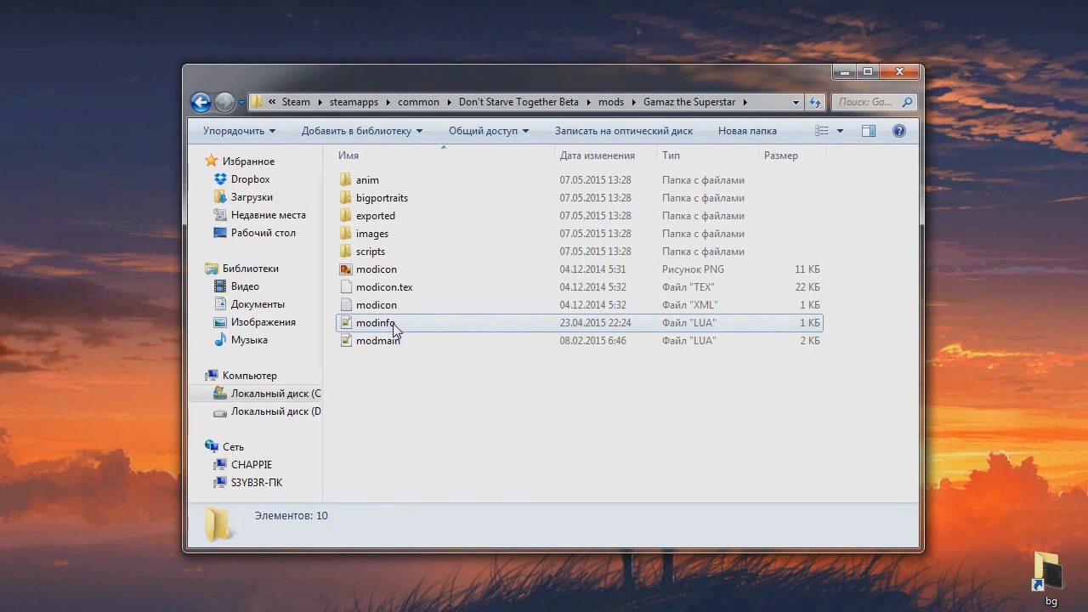
# - Open modinfo.lua in Notepad++ and change the mod's name value to "Gamaz the Superstar"
pyautogui.doubleClick(393, 317)
pyautogui.click(535, 262)
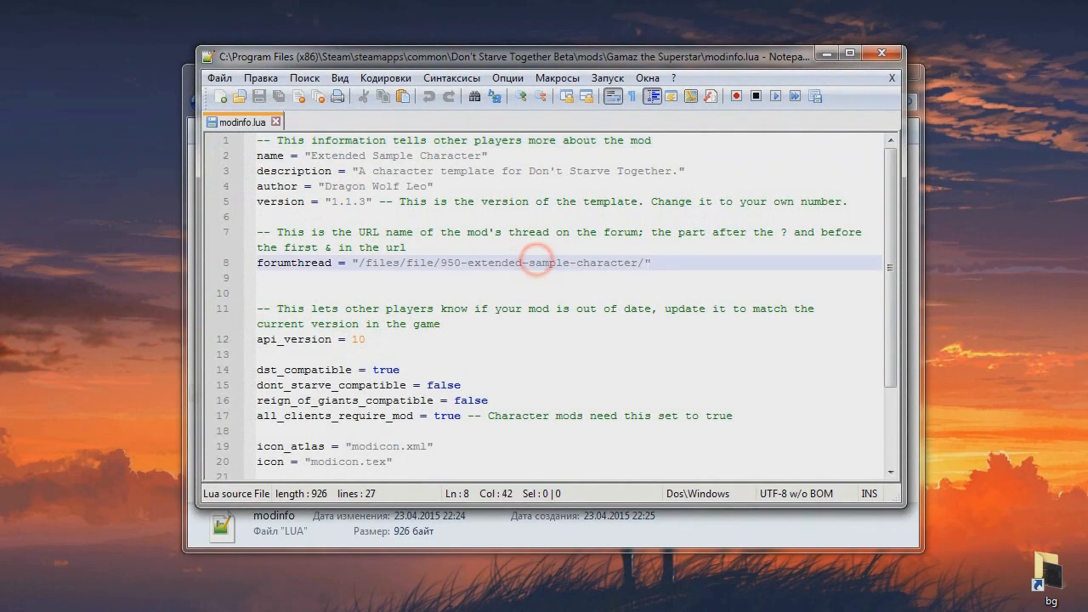
pyautogui.moveTo(312, 156); pyautogui.dragTo(481, 155)
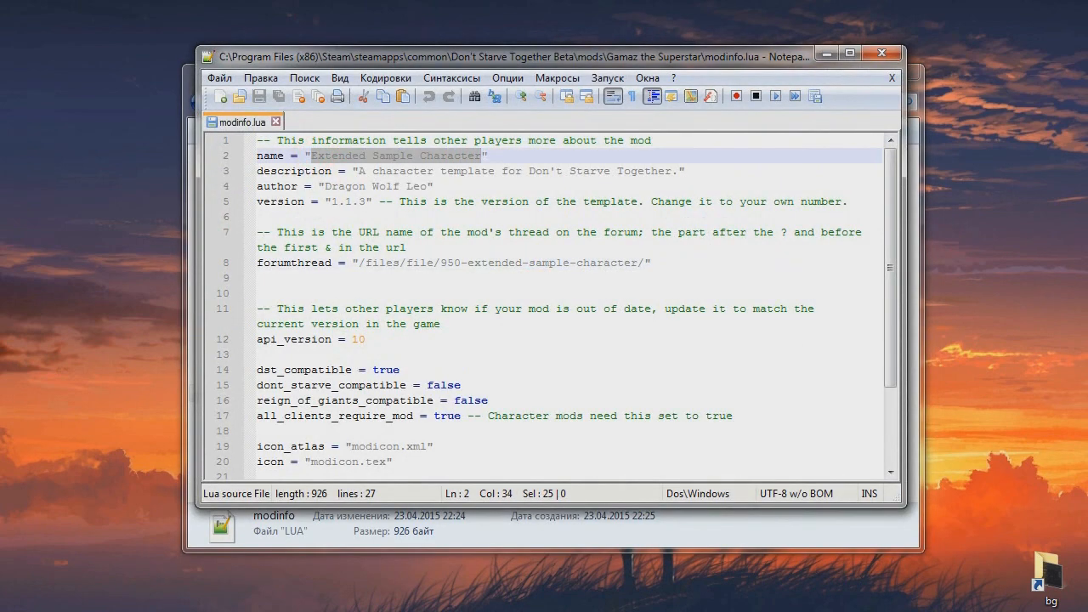
pyautogui.write('Gamaz the Superst')
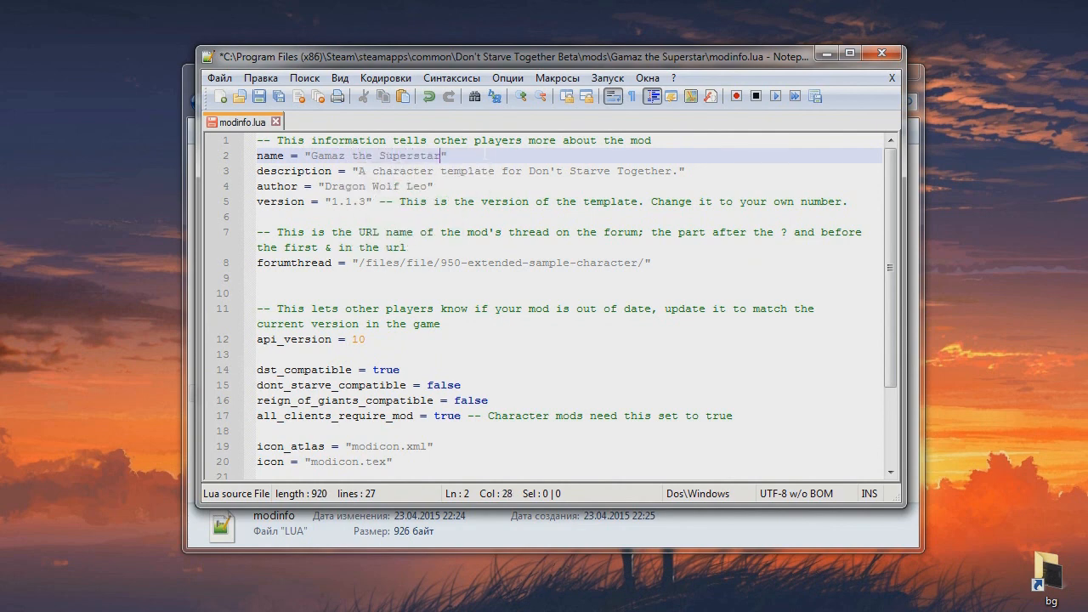
# - Change the mod's description to "Superstar." and highlight the author value on the line below
pyautogui.moveTo(358, 170); pyautogui.dragTo(671, 170)
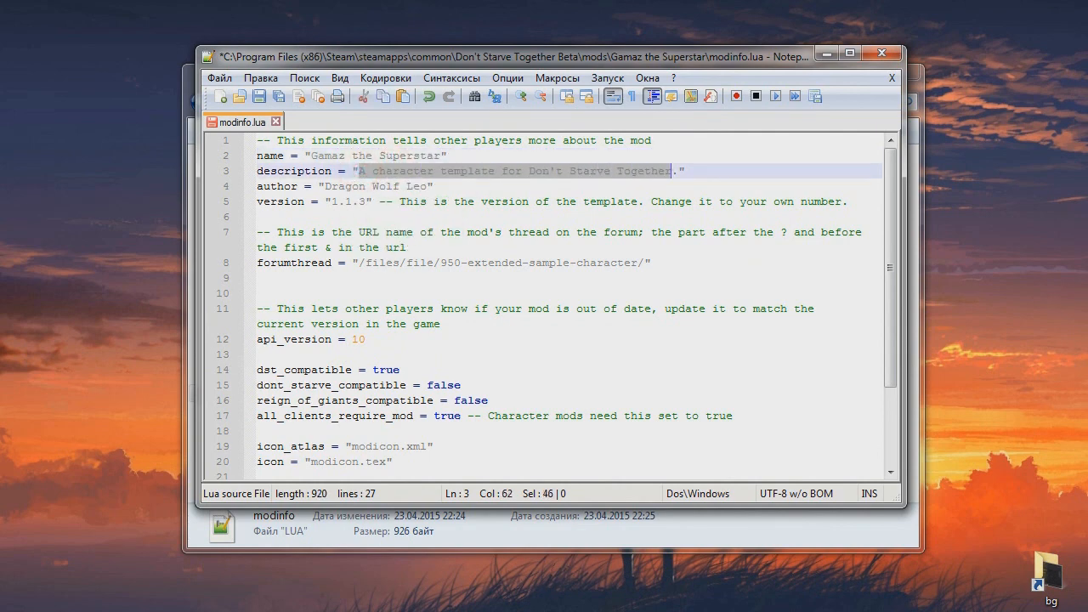
pyautogui.write('Superstar')
pyautogui.click(536, 186)
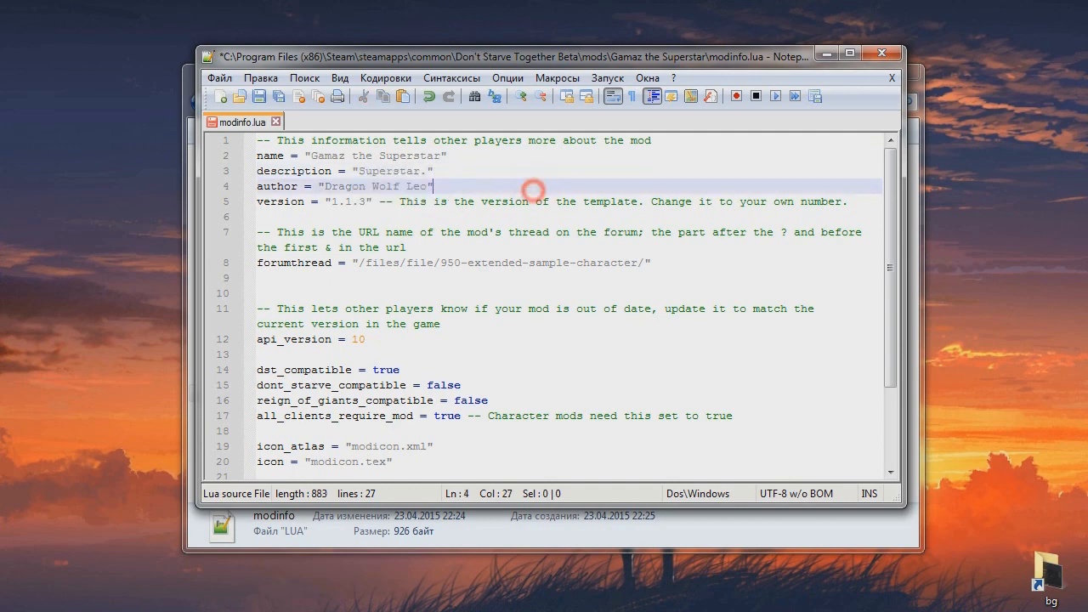
pyautogui.moveTo(325, 186); pyautogui.dragTo(425, 189)
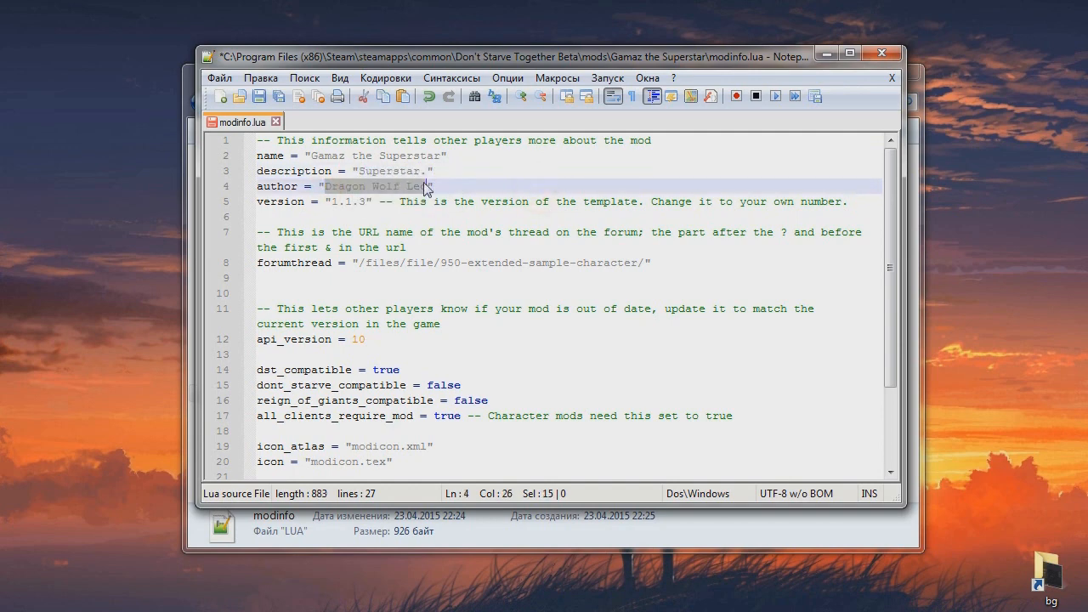
# - Set the mod's version value to "1.0" in modinfo.lua
pyautogui.moveTo(331, 202); pyautogui.dragTo(365, 203)
pyautogui.write('1.0')
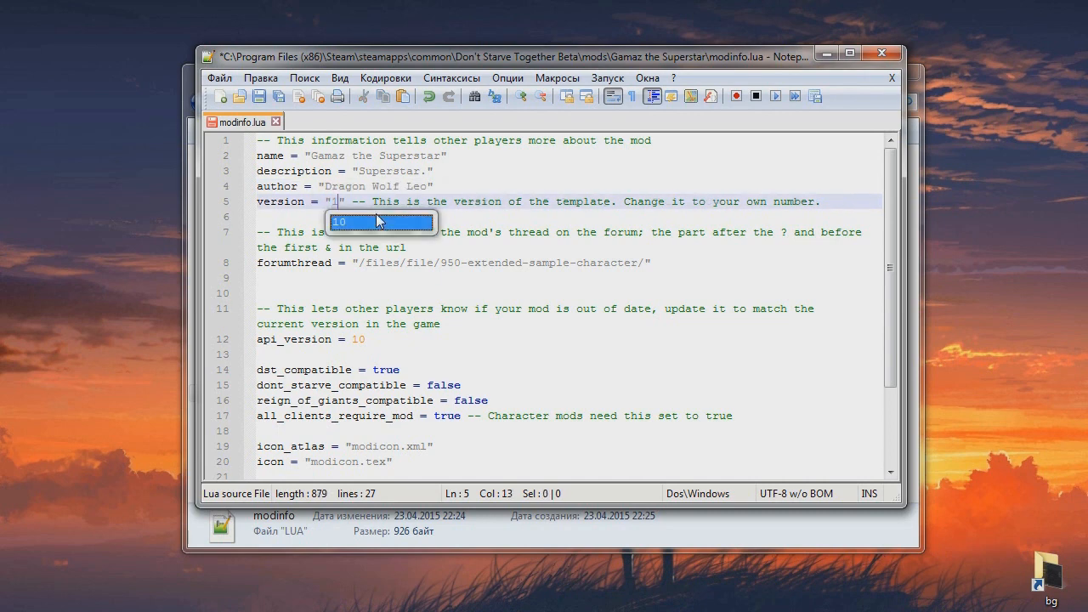
pyautogui.click(377, 215)
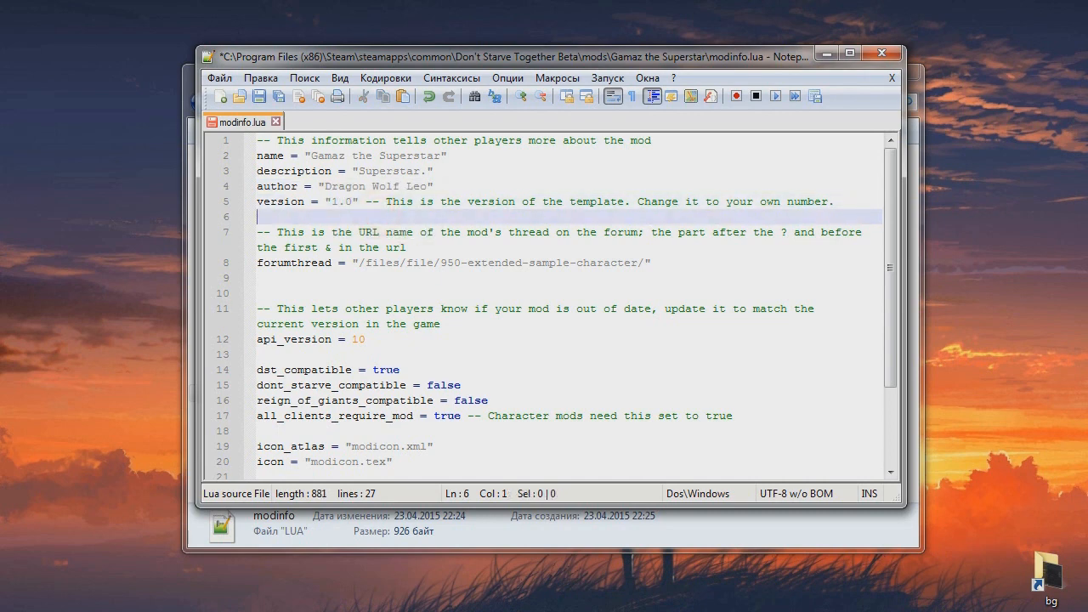
# - Examine the compatibility settings in modinfo.lua, highlighting dont_starve_compatible and reign_of_giants_compatible
pyautogui.click(344, 370)
pyautogui.click(311, 370)
pyautogui.doubleClick(255, 384)
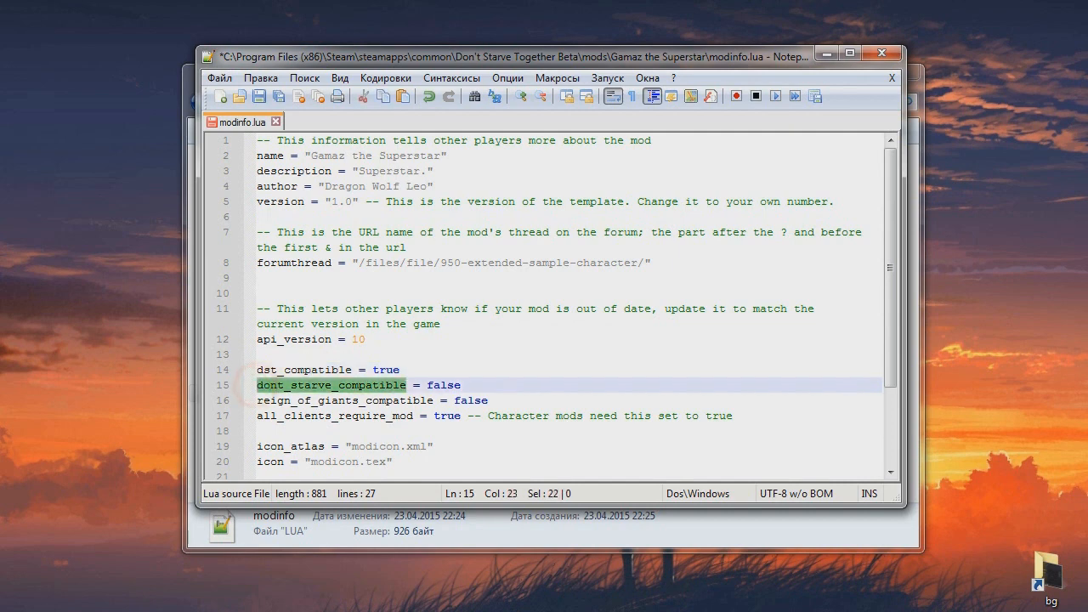
pyautogui.moveTo(253, 400); pyautogui.dragTo(433, 401)
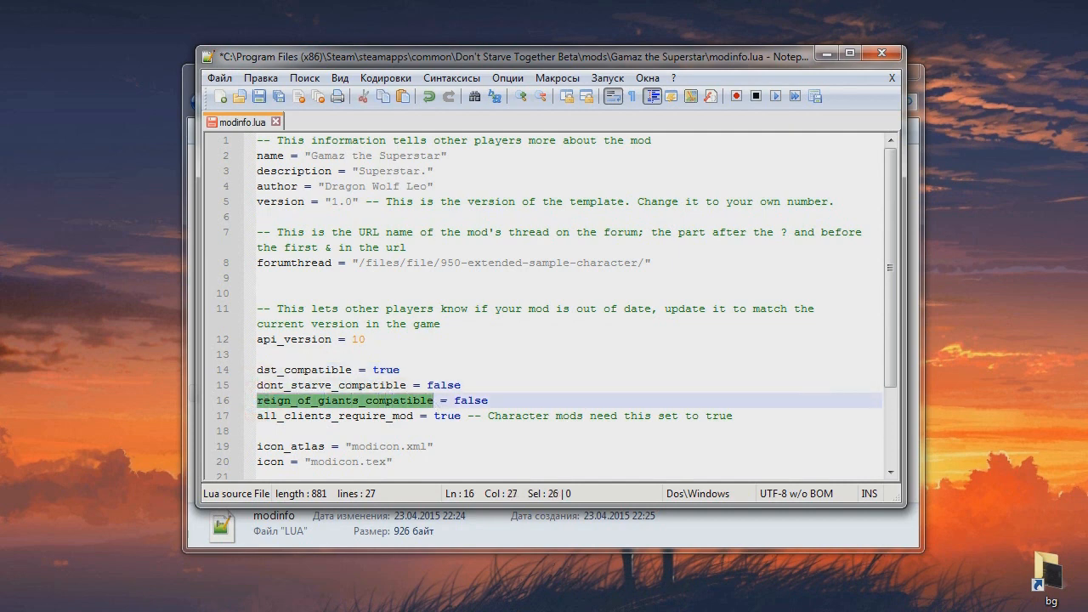
# - Review the compatibility and all_clients_require_mod lines in modinfo.lua and save the file
pyautogui.click(374, 415)
pyautogui.moveTo(466, 415); pyautogui.dragTo(263, 370)
pyautogui.click(504, 387)
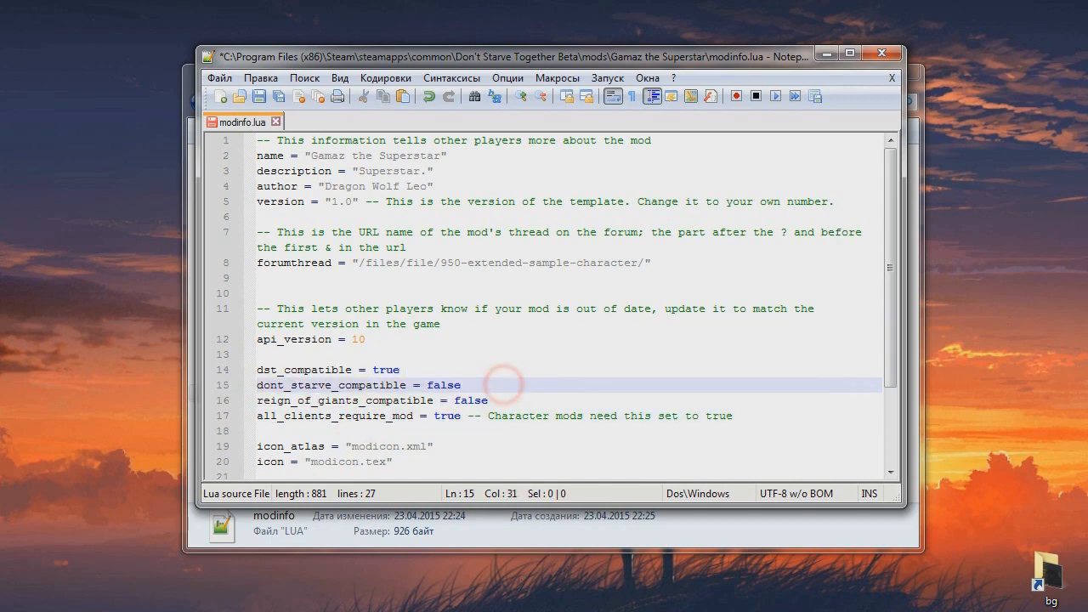
pyautogui.click(736, 416)
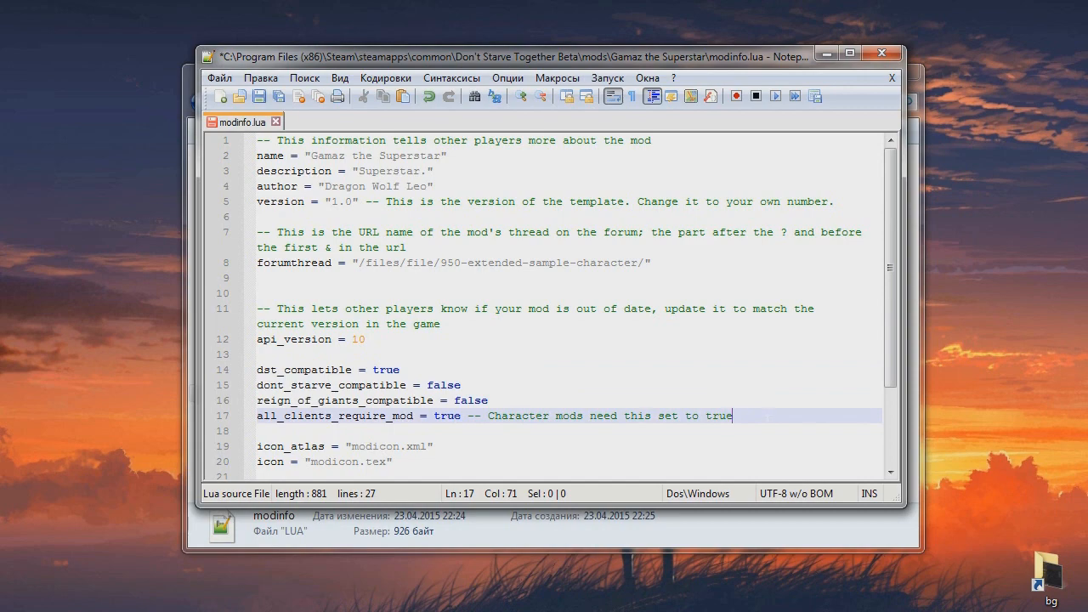
pyautogui.click(220, 77)
pyautogui.click(304, 143)
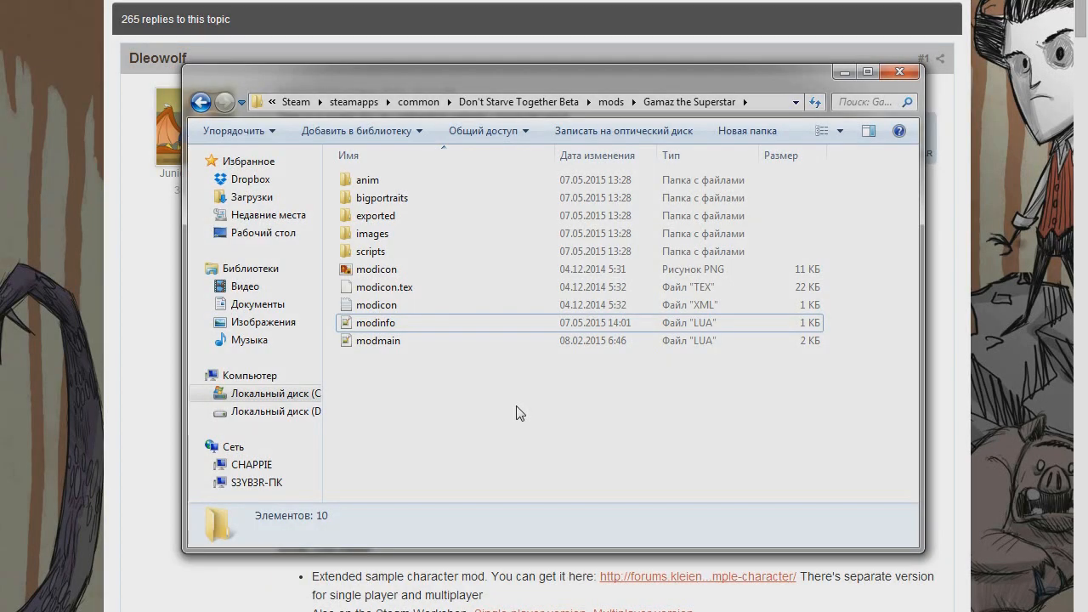
# - Reopen modinfo.lua and set up a Find in Files replacement of "esctemplate" with "gamaz"
pyautogui.doubleClick(403, 327)
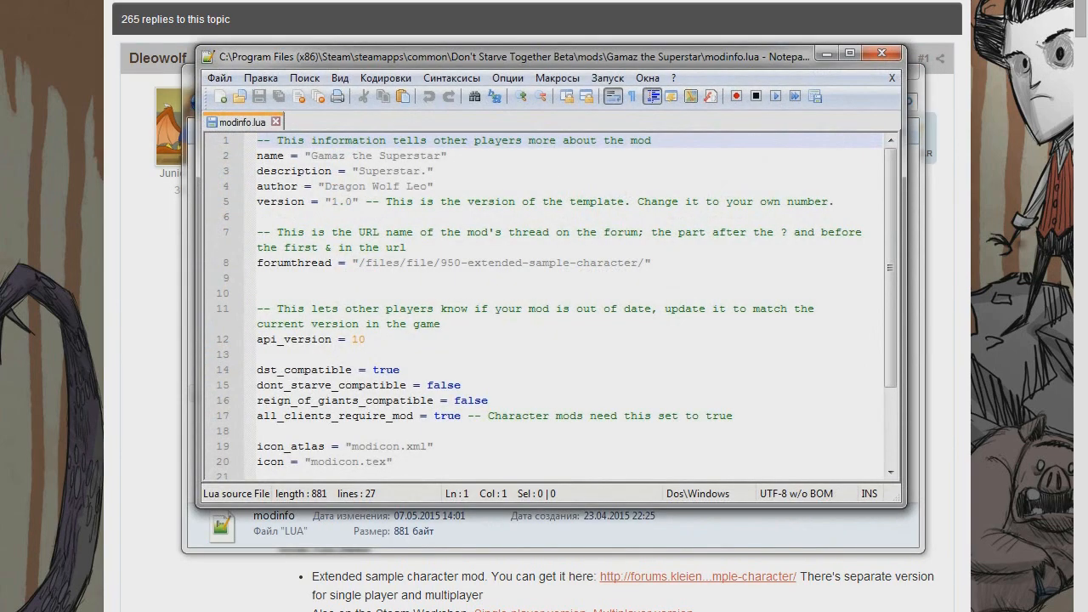
pyautogui.click(539, 341)
pyautogui.doubleClick(358, 339)
pyautogui.hotkey('ctrl', 'shift', 'f')
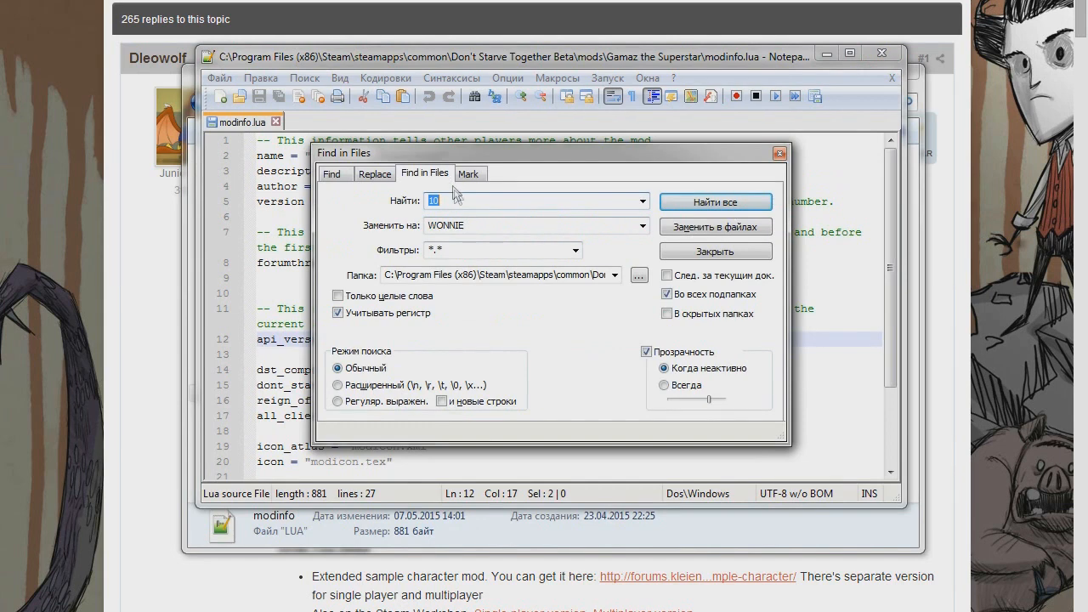
pyautogui.write('esctemplate')
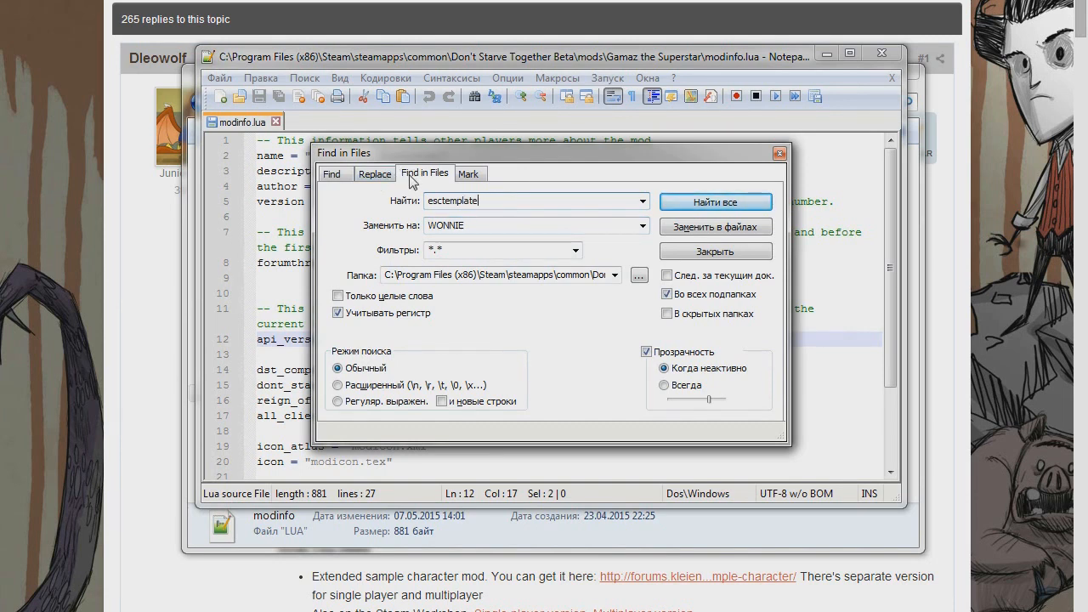
pyautogui.click(498, 223)
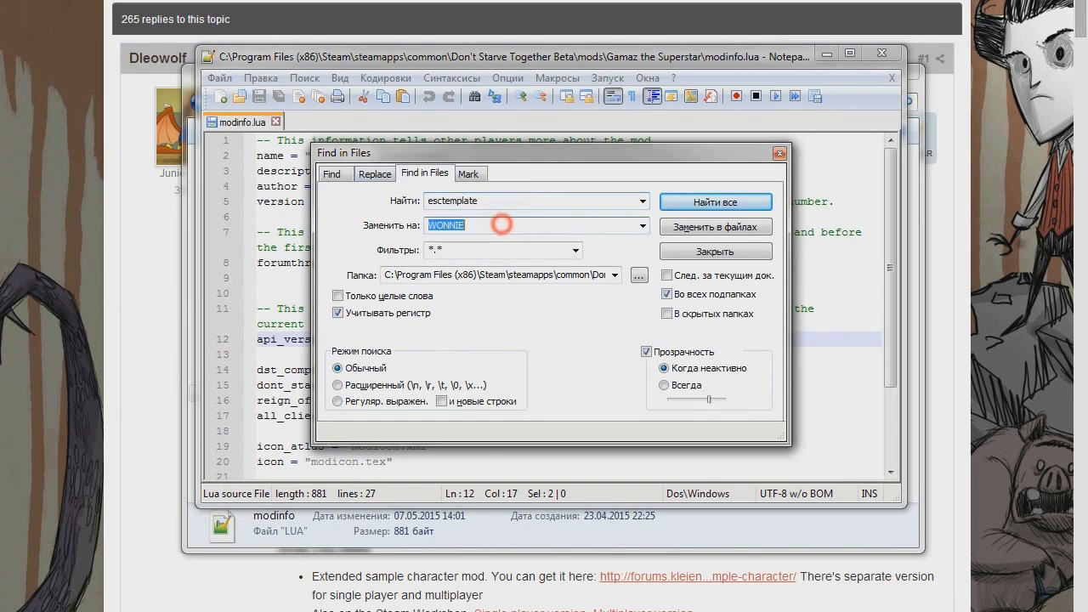
pyautogui.write('gamaz')
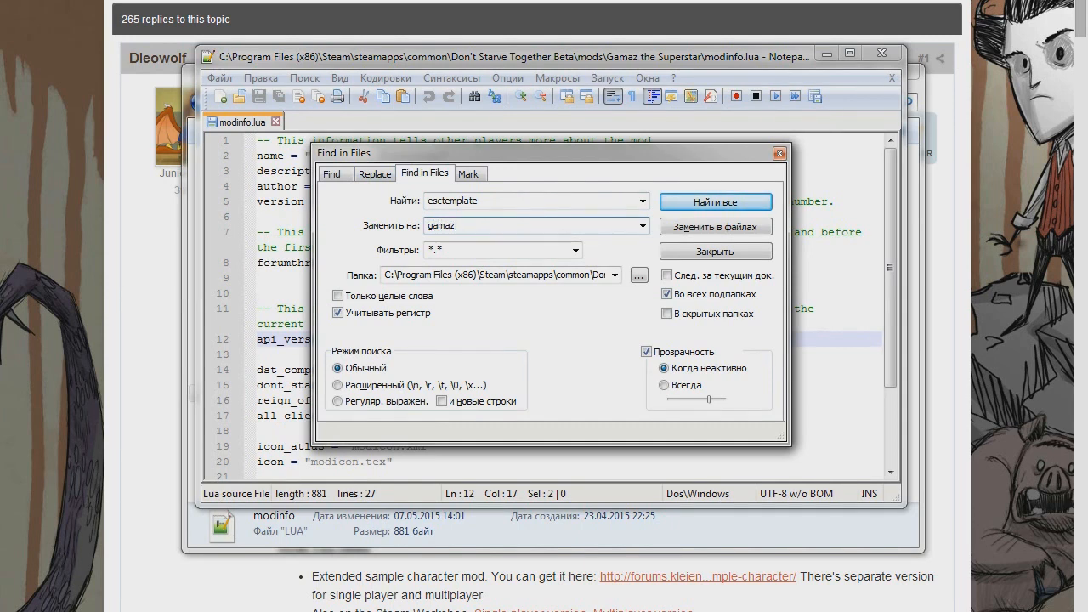
# - Check the search and replacement terms, keep case matching enabled, and choose the Gamaz the Superstar mod folder as the search location
pyautogui.click(477, 225)
pyautogui.click(505, 200)
pyautogui.click(508, 221)
pyautogui.click(505, 200)
pyautogui.click(507, 220)
pyautogui.click(501, 313)
pyautogui.click(338, 313)
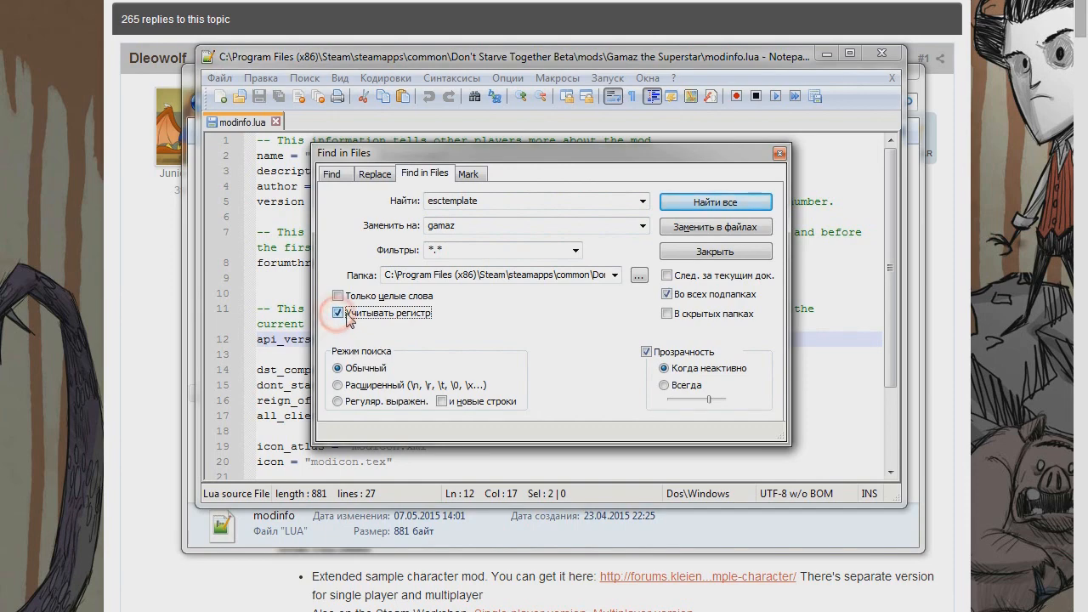
pyautogui.click(639, 274)
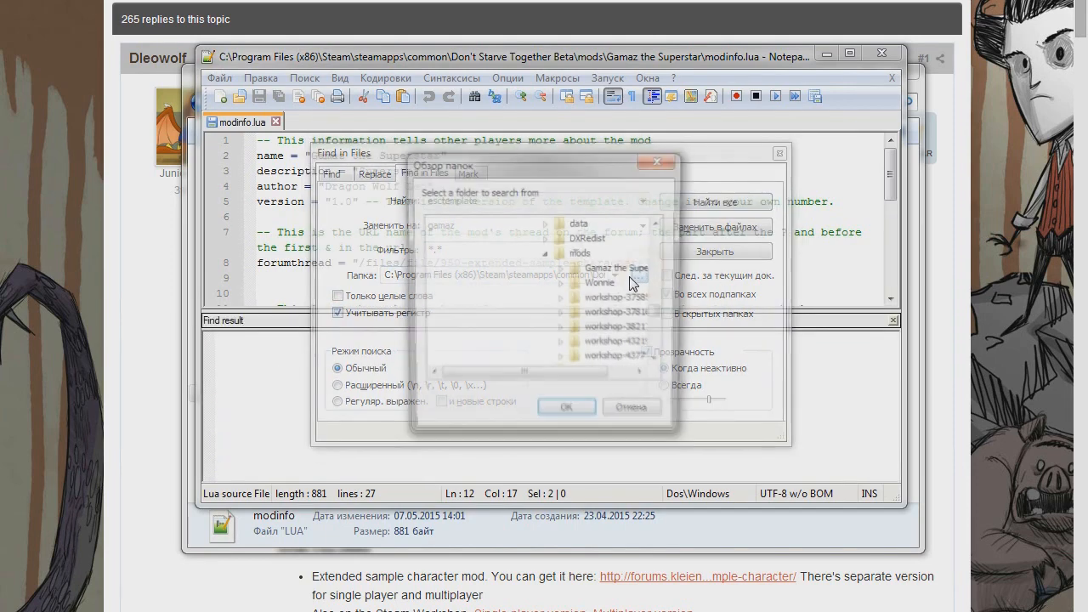
pyautogui.moveTo(627, 172); pyautogui.dragTo(600, 268)
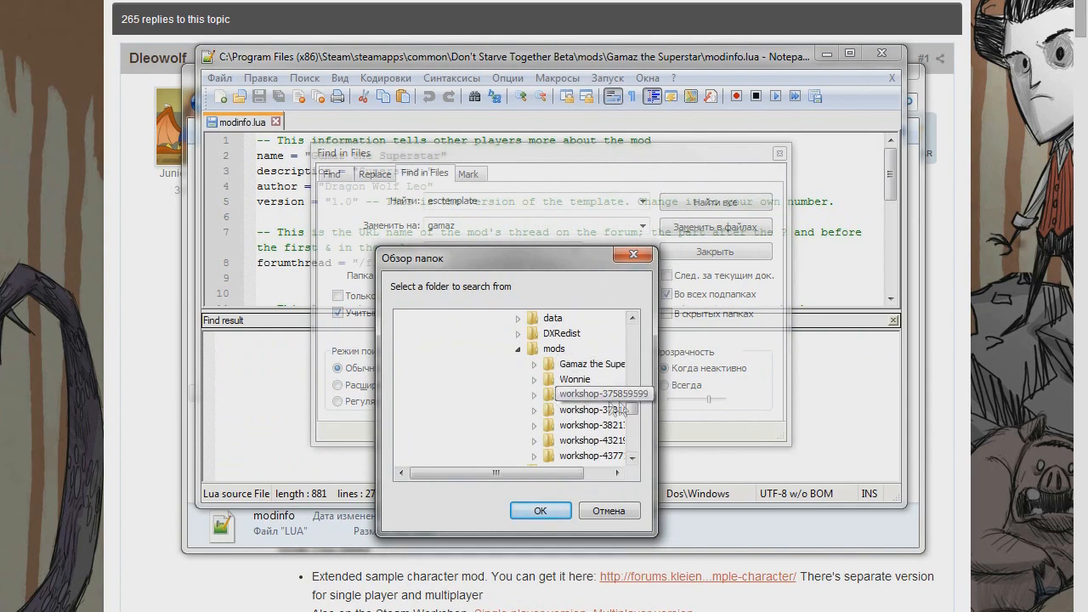
pyautogui.click(559, 360)
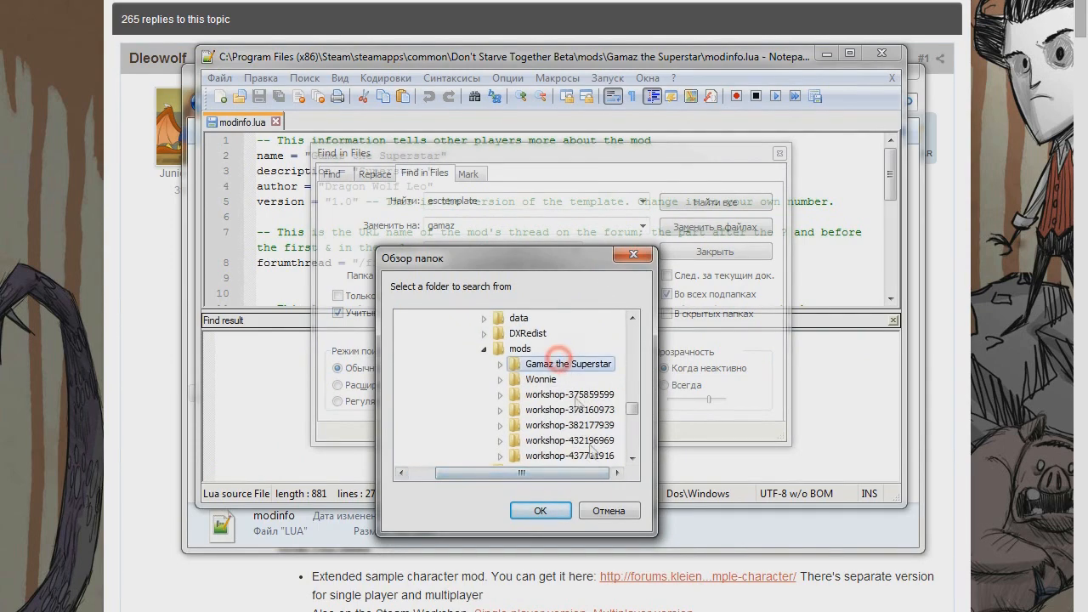
pyautogui.click(540, 510)
# - Replace every lowercase "esctemplate" with "gamaz" across all files in the mod folder, confirming the operation
pyautogui.click(756, 228)
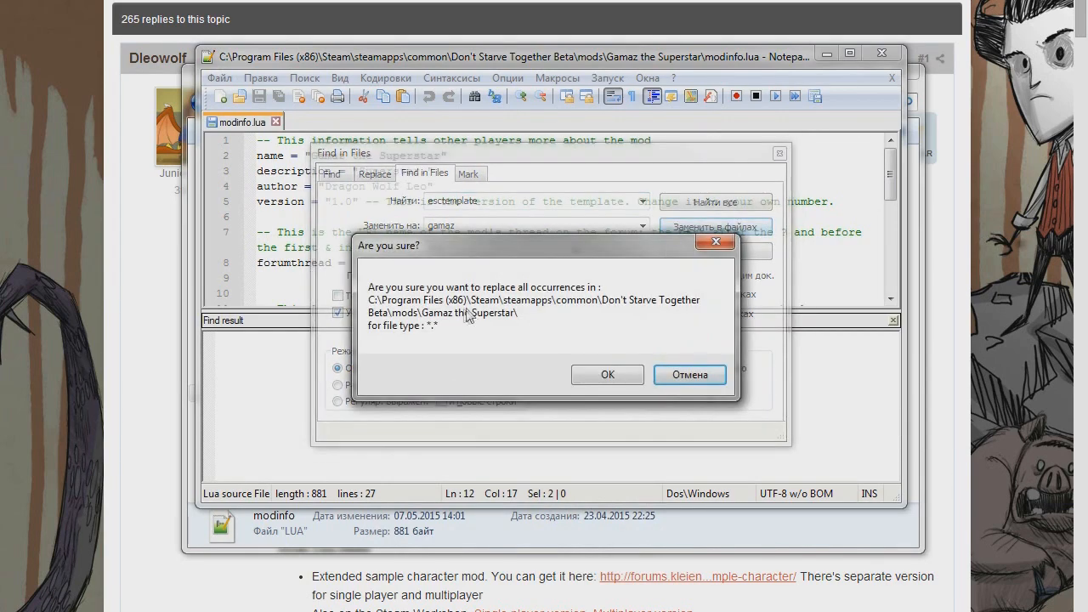
pyautogui.click(619, 371)
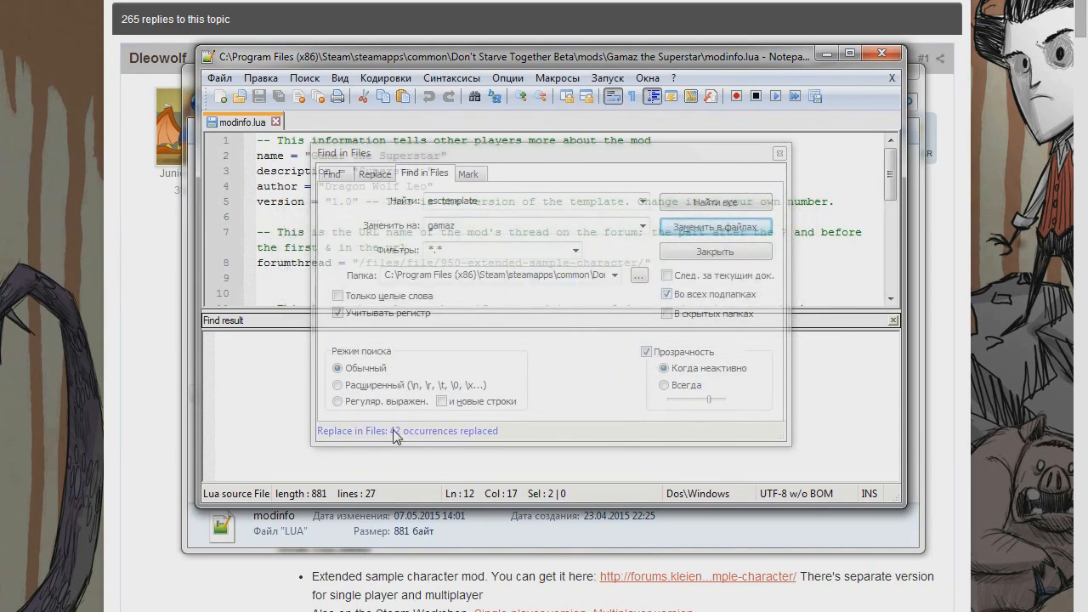
pyautogui.click(396, 435)
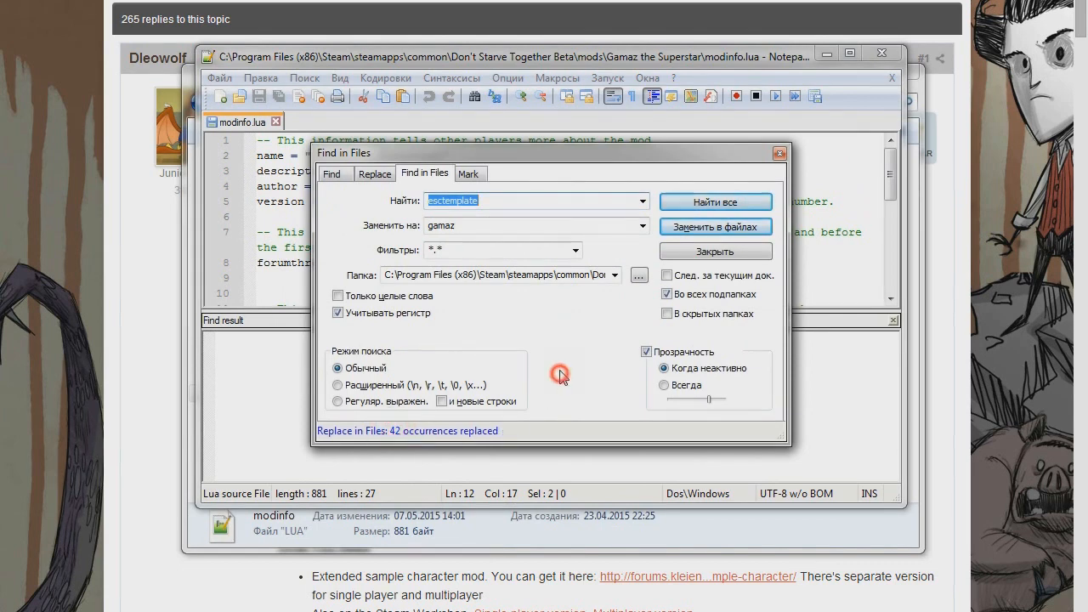
# - Replace every uppercase "ESCTEMPLATE" with "GAMAZ" in the mod folder's files and close the search dialog
pyautogui.click(500, 201)
pyautogui.doubleClick(527, 200)
pyautogui.write('ESCTEMPLATE')
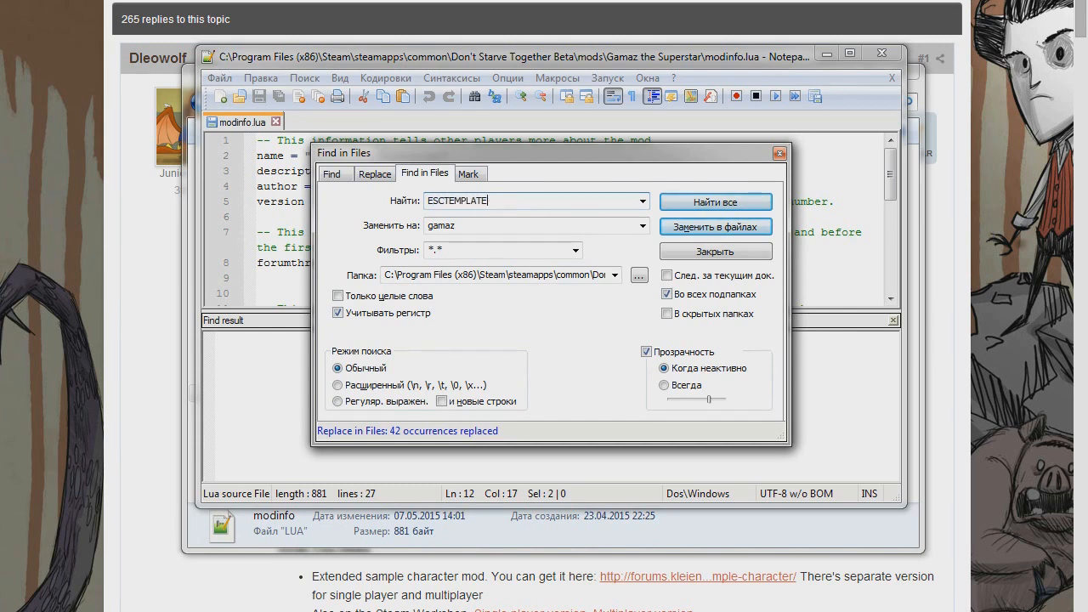
pyautogui.press('Tab')
pyautogui.write('GA')
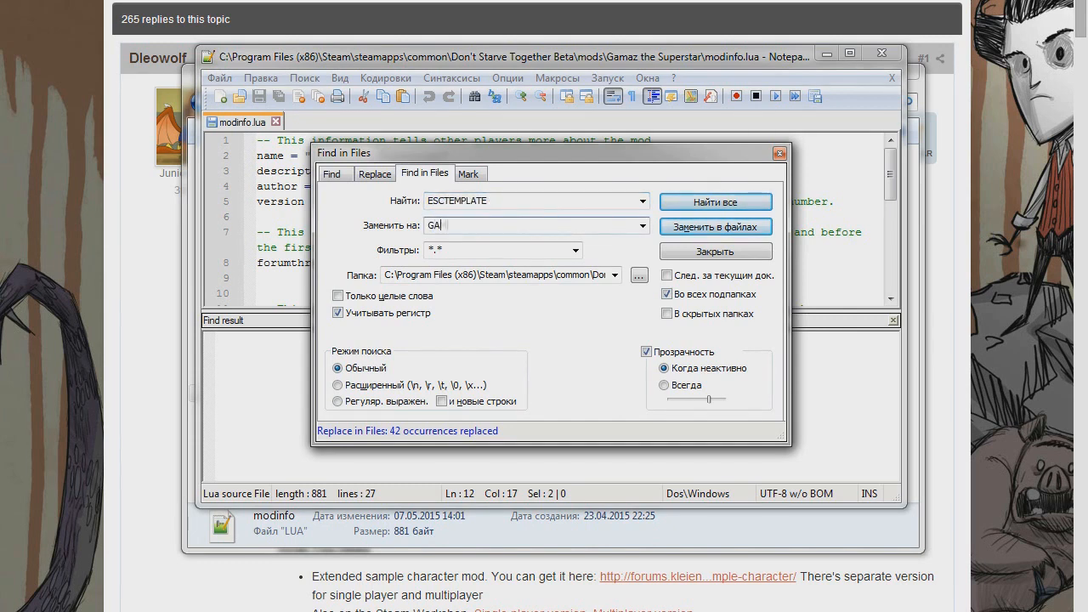
pyautogui.click(745, 227)
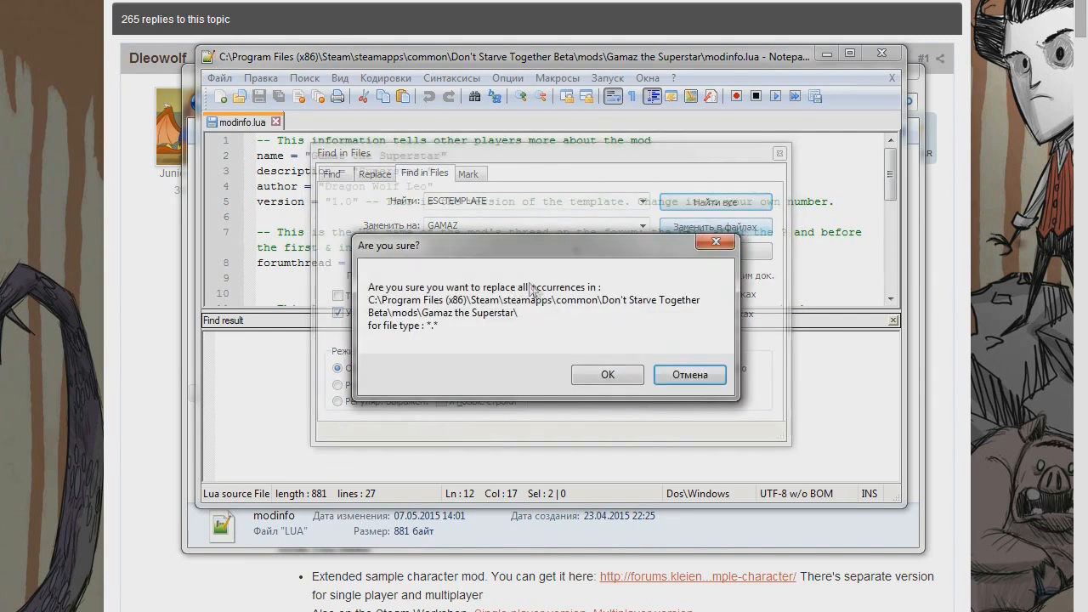
pyautogui.click(595, 376)
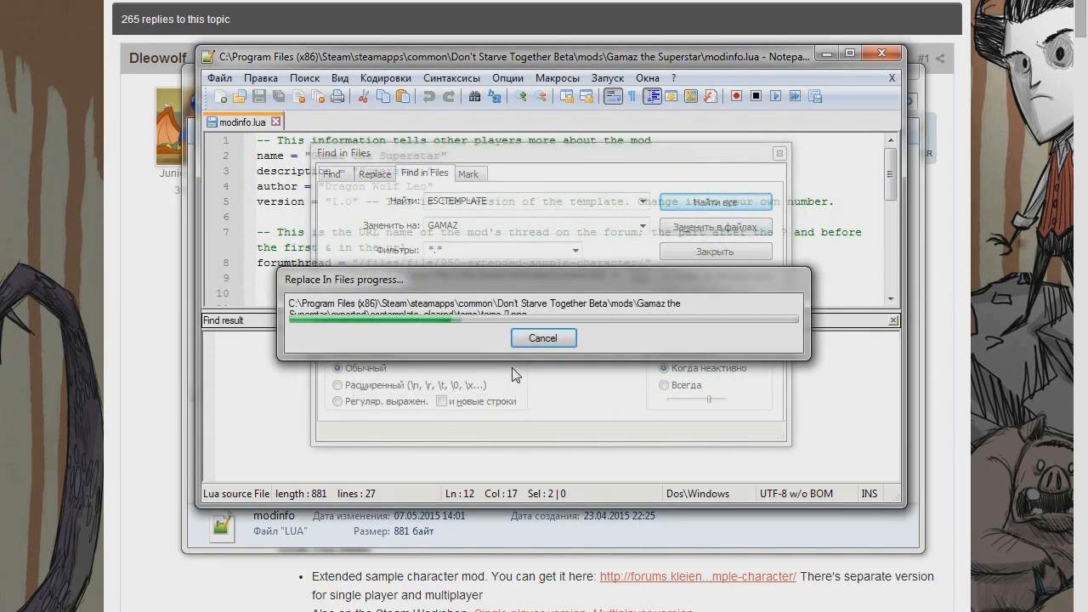
pyautogui.click(406, 436)
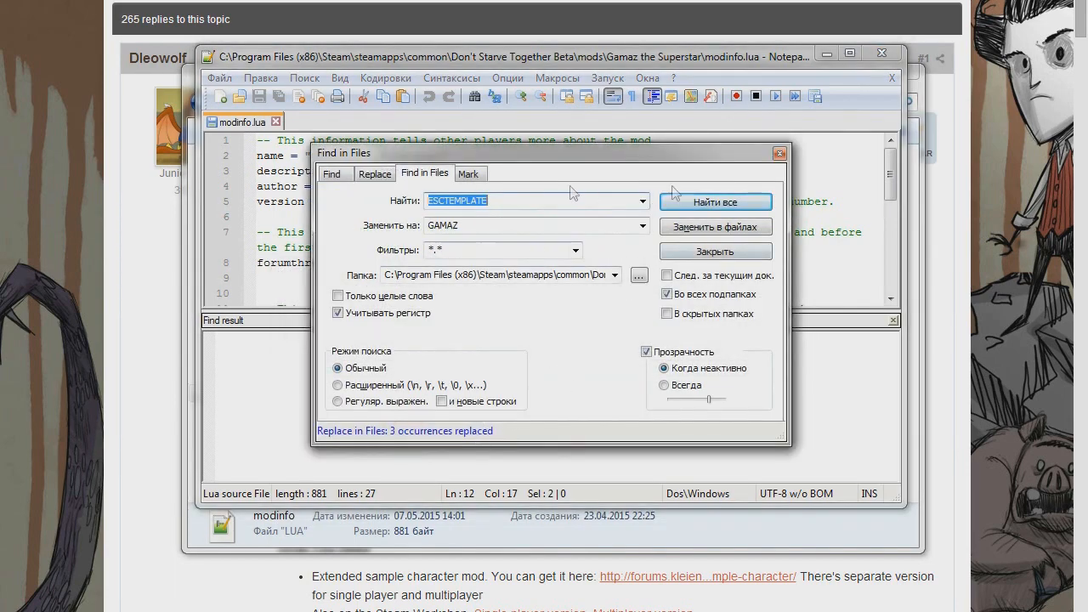
pyautogui.click(779, 153)
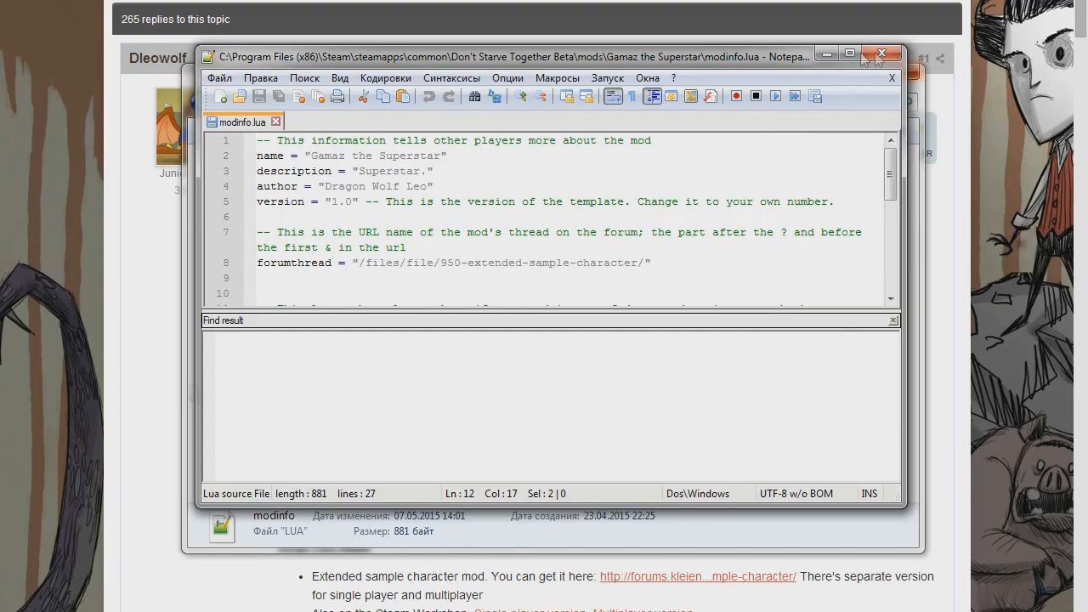
# - Close modinfo.lua, open modmain.lua from the mod folder, and highlight the gamaz names in its asset paths
pyautogui.click(276, 122)
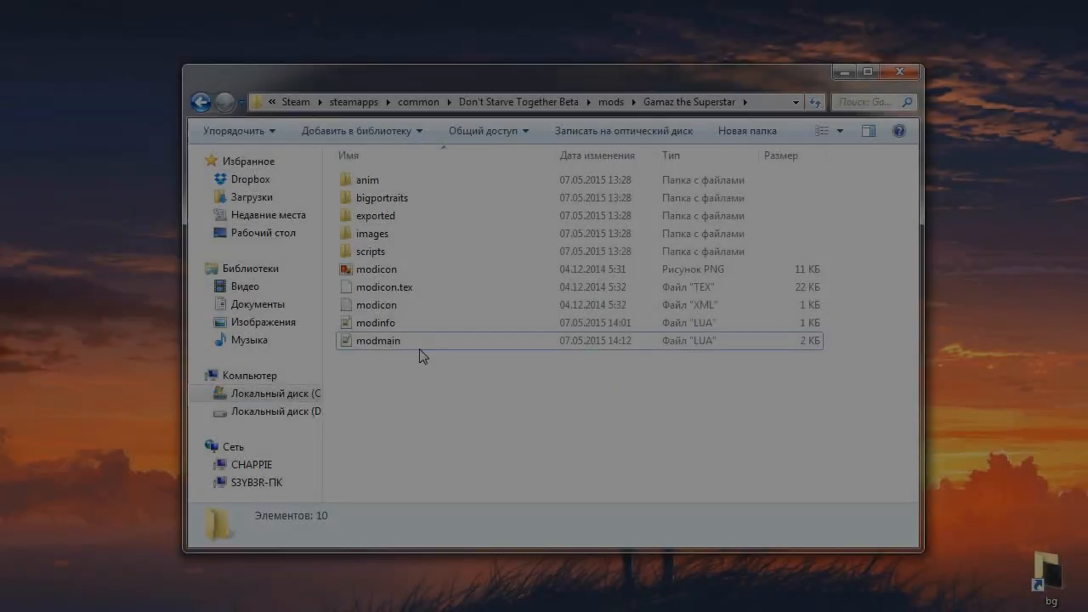
pyautogui.doubleClick(397, 343)
pyautogui.click(620, 237)
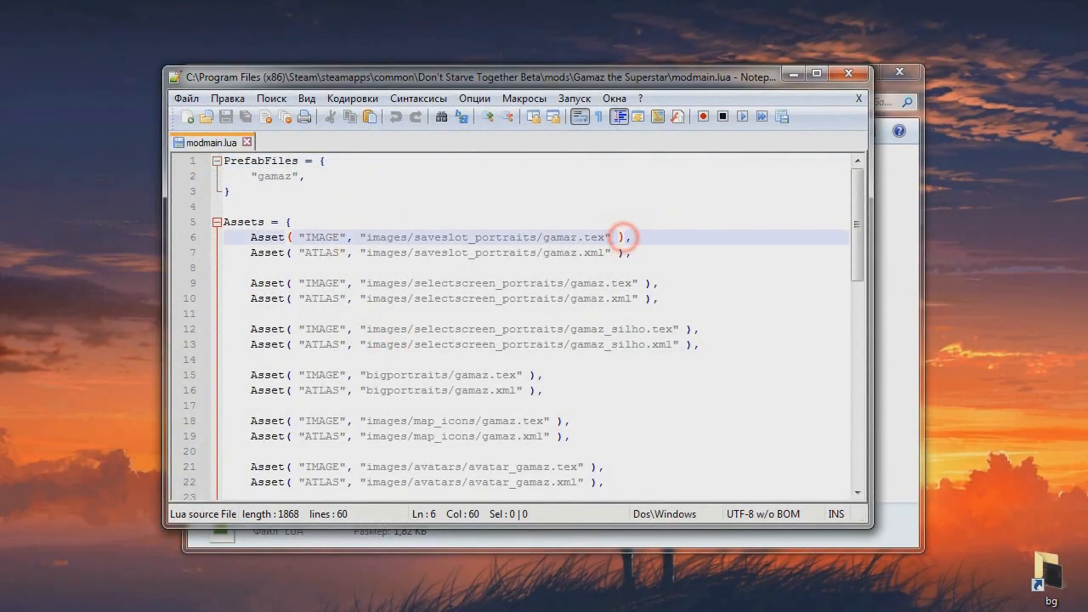
pyautogui.doubleClick(557, 237)
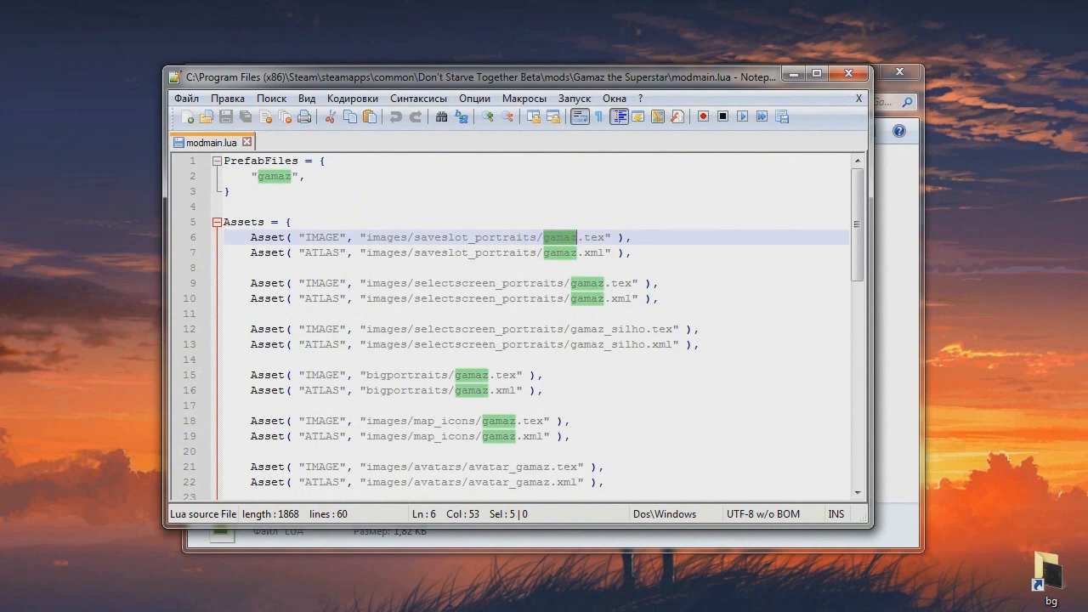
pyautogui.click(675, 252)
# - Set the character title in modmain.lua to "The Superstar" and the character select name to "Gamaz"
pyautogui.scroll(-7, 675, 253)
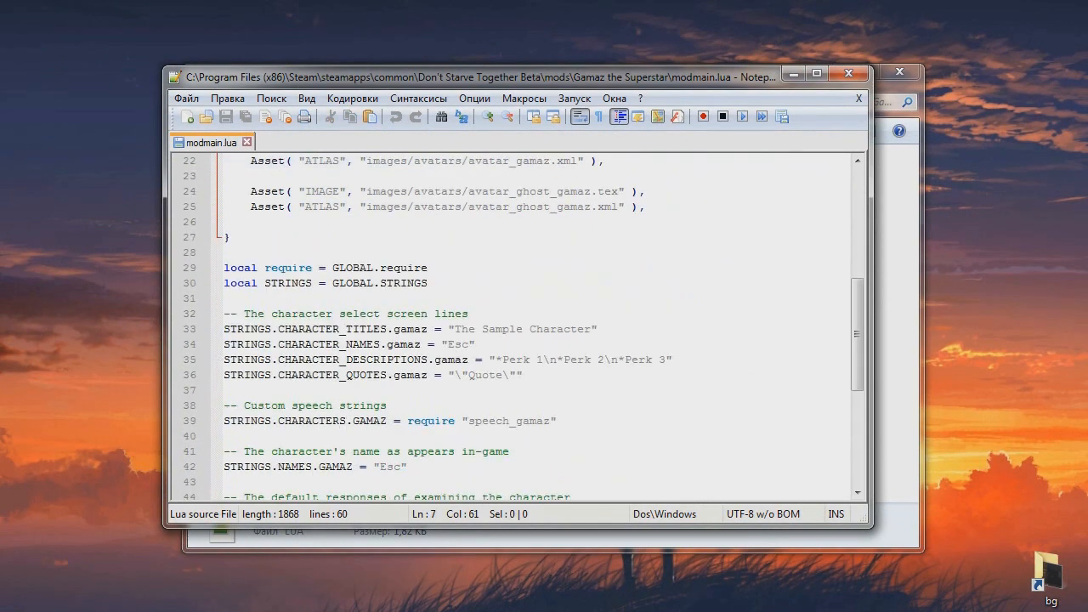
pyautogui.click(476, 329)
pyautogui.moveTo(481, 328); pyautogui.dragTo(590, 329)
pyautogui.write('Superst')
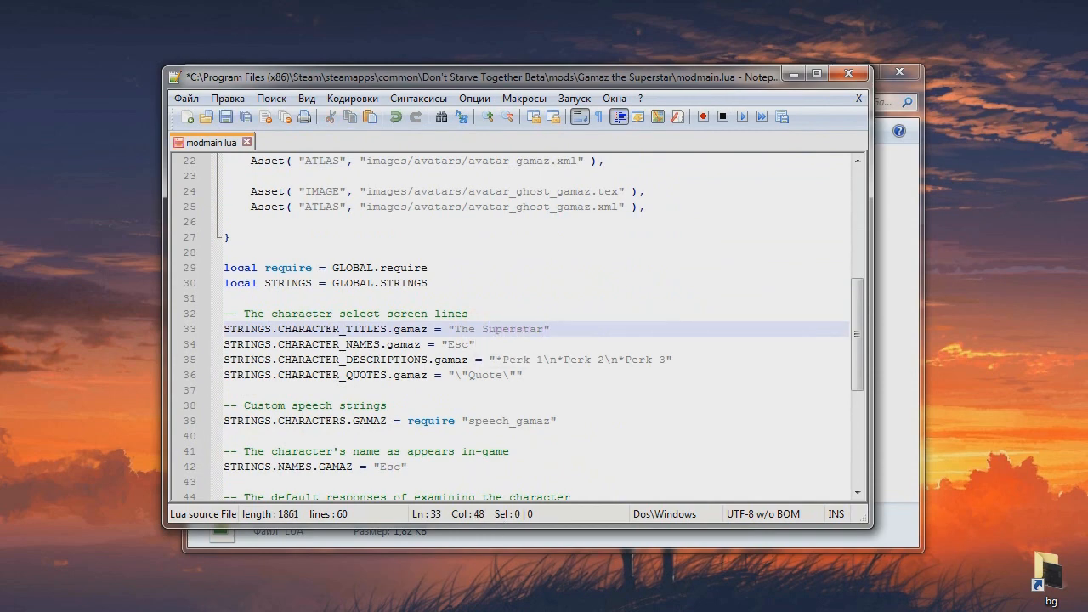
pyautogui.doubleClick(458, 345)
pyautogui.write('Gamaz')
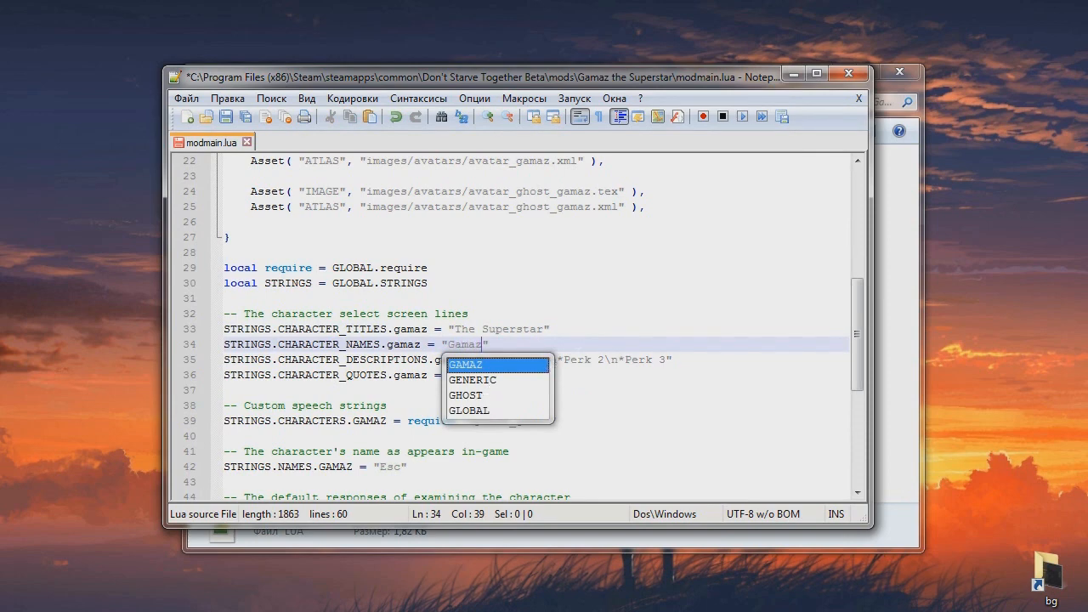
# - Change the CHARACTER_DESCRIPTIONS value to "*Superpower1\n*2\n*3"
pyautogui.click(563, 357)
pyautogui.moveTo(503, 359); pyautogui.dragTo(544, 359)
pyautogui.write('Superpower1')
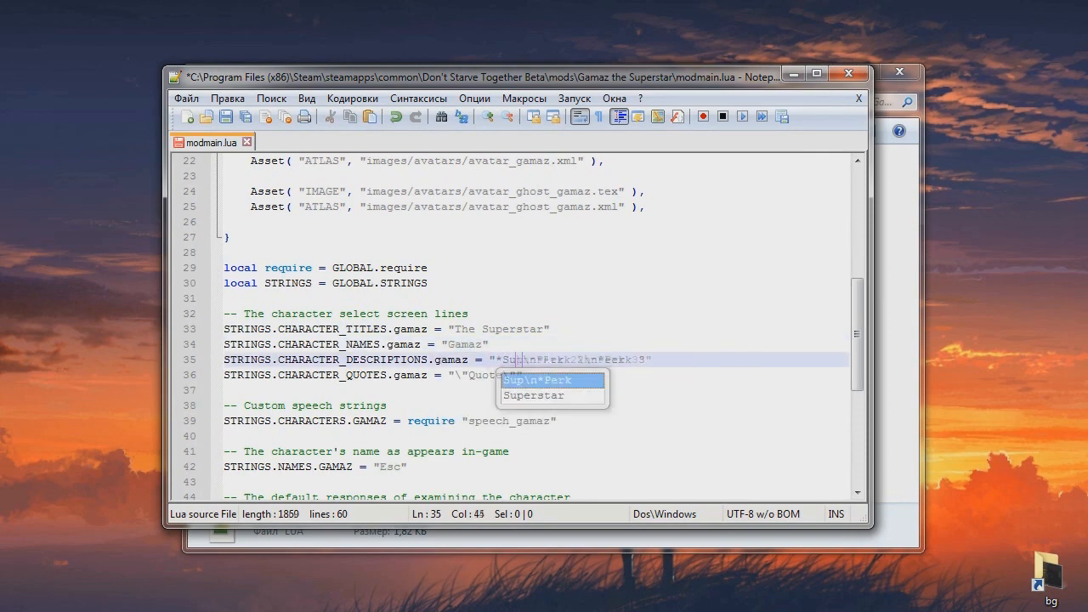
pyautogui.press('Right')
pyautogui.press('Right')
pyautogui.press('Right')
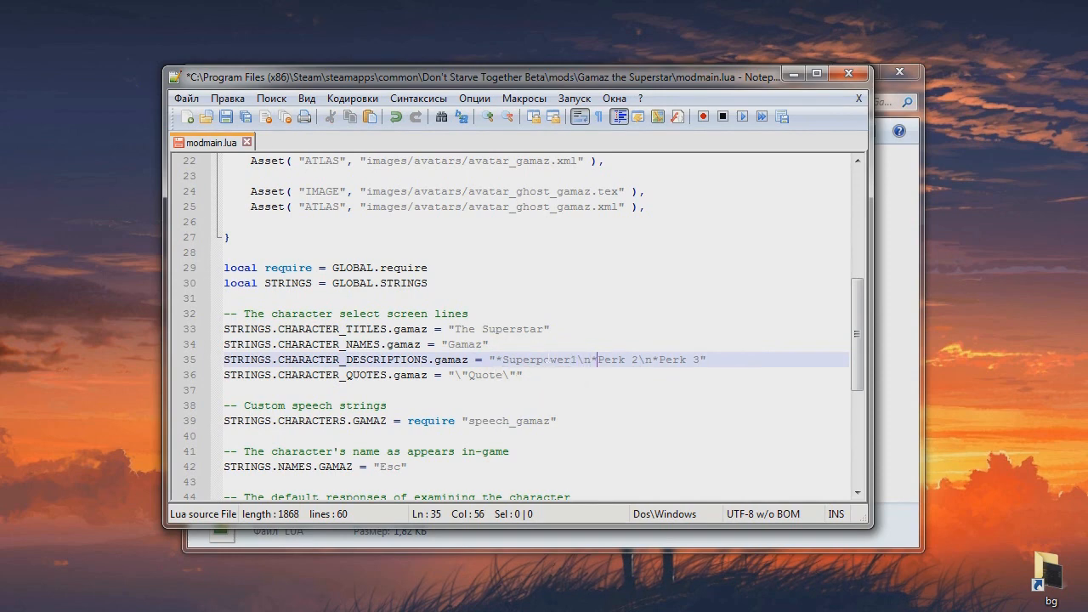
pyautogui.hotkey('shift', 'ctrl', 'Right')
pyautogui.hotkey('shift', 'ctrl', 'Right')
pyautogui.write('2')
# - Replace the placeholder text in the CHARACTER_QUOTES value with "Da kak ti smeesh?"
pyautogui.click(510, 376)
pyautogui.moveTo(468, 374); pyautogui.dragTo(503, 375)
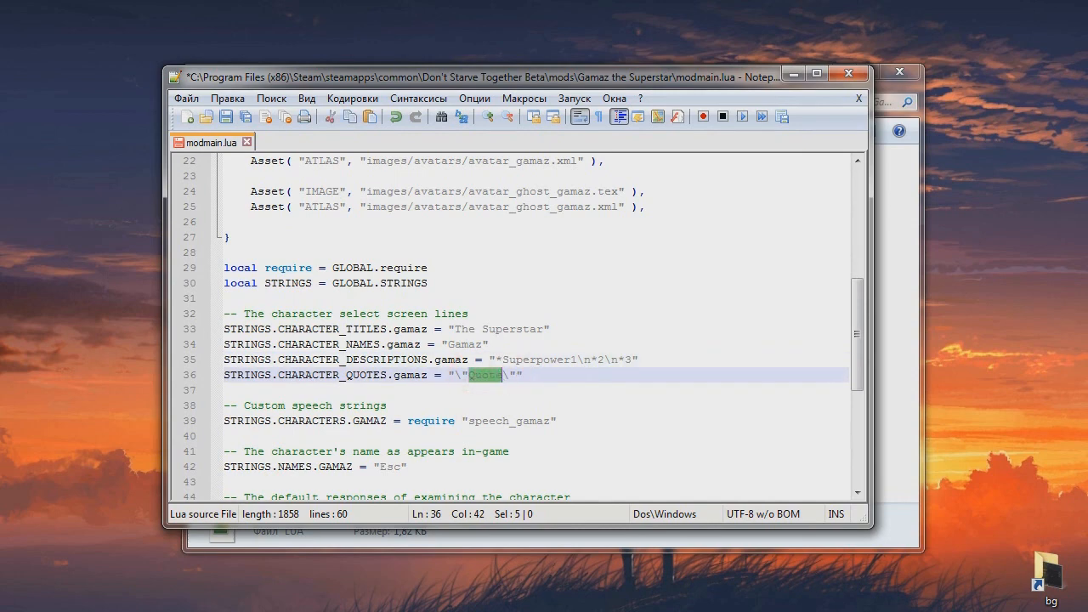
pyautogui.write('Da kak ti s')
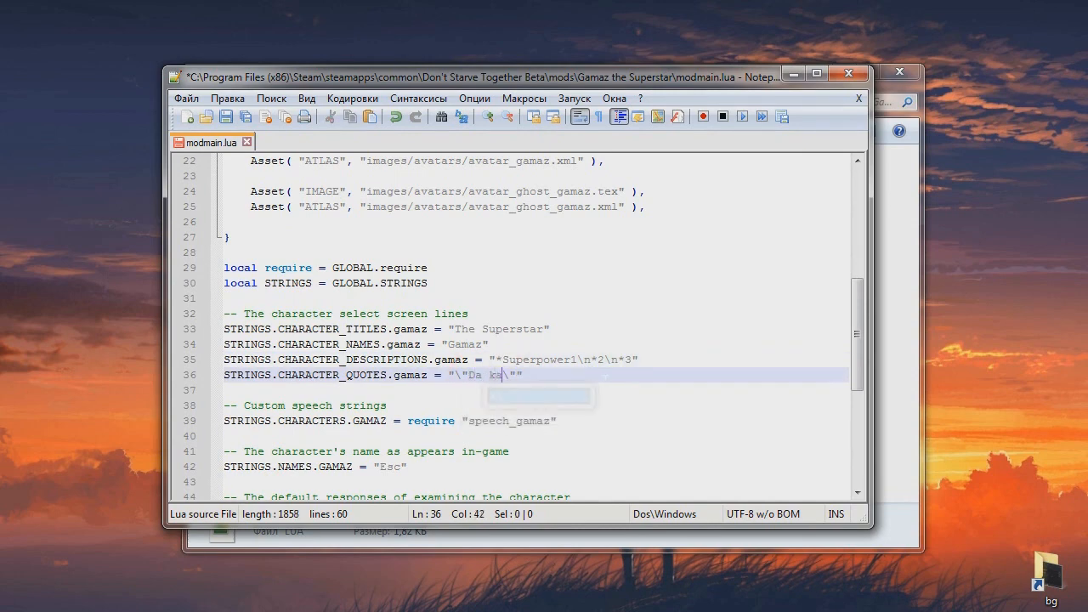
pyautogui.write('meesh?')
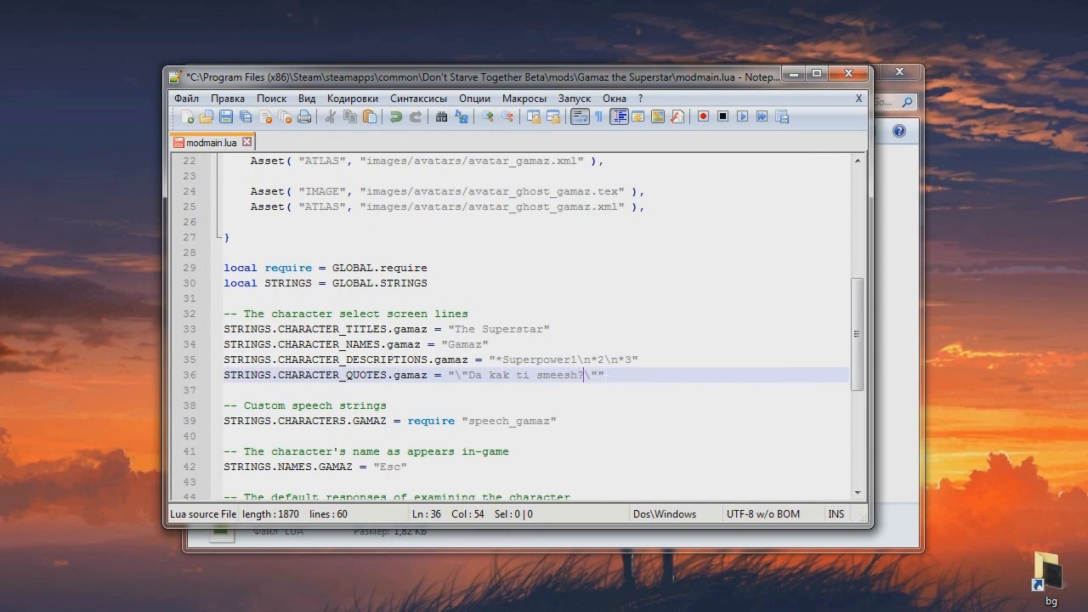
# - Set the character's in-game name, STRINGS.NAMES.GAMAZ, to "Gamaz"
pyautogui.click(490, 422)
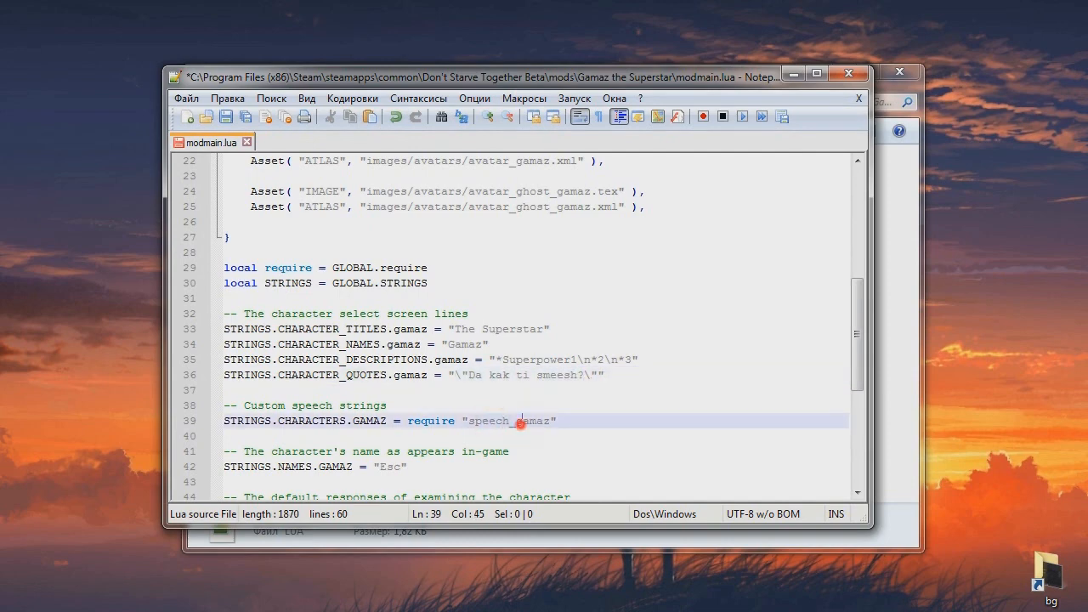
pyautogui.scroll(-2, 520, 423)
pyautogui.doubleClick(390, 375)
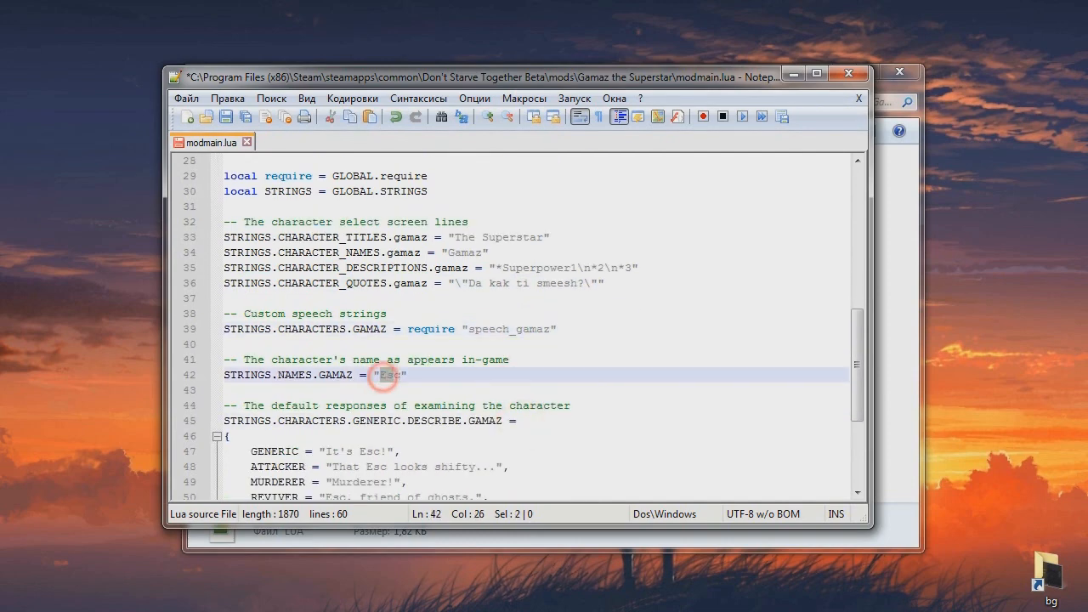
pyautogui.write('Gamaz')
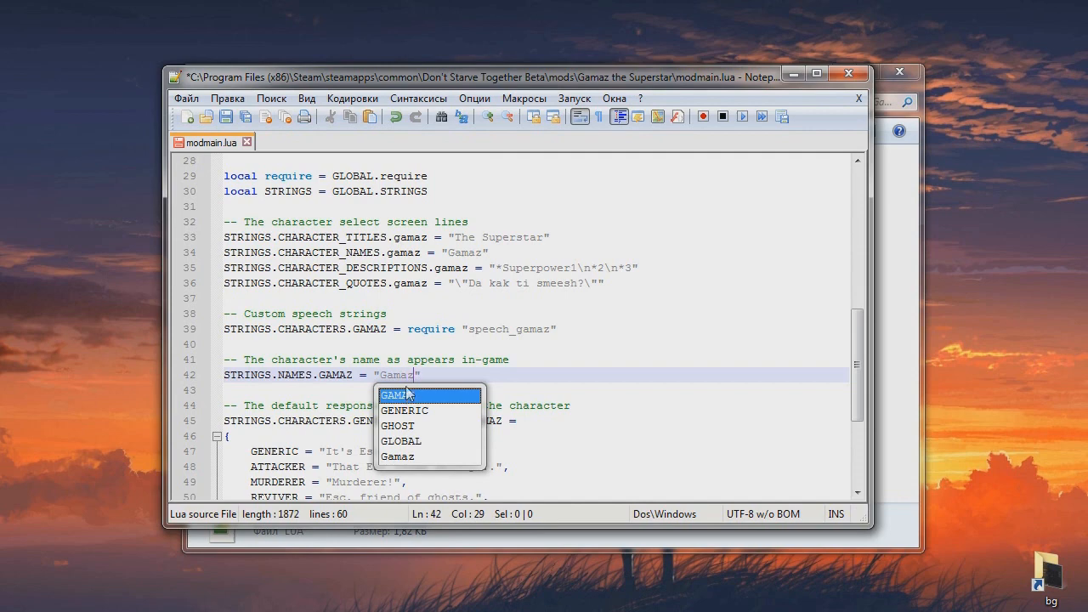
# - Replace "Esc" with "Gamaz" in the GENERIC examine response, making it "It's Gamaz!"
pyautogui.click(413, 375)
pyautogui.click(468, 404)
pyautogui.scroll(-2, 467, 404)
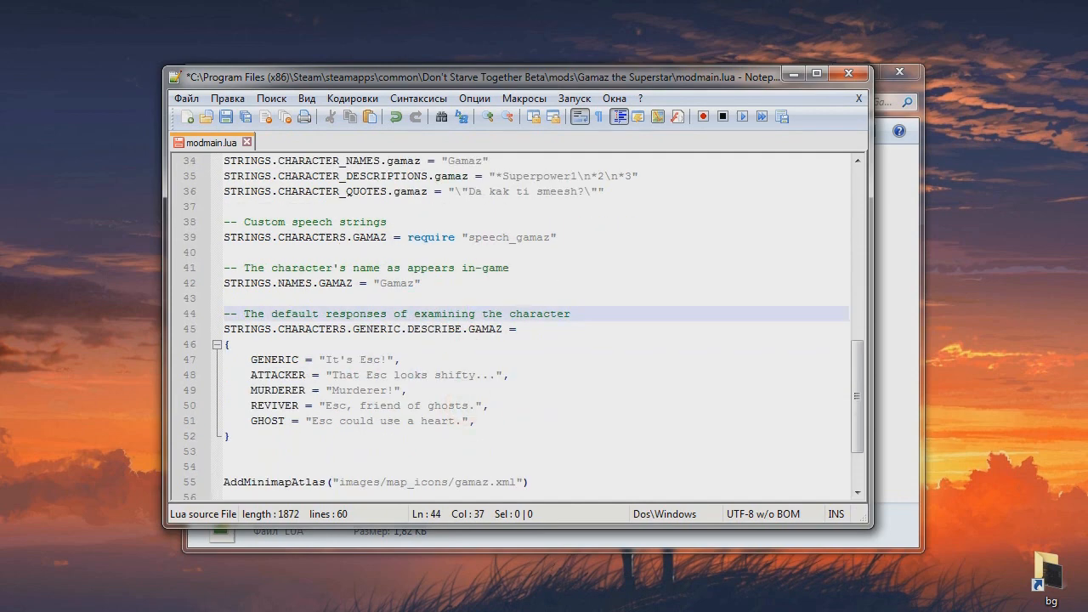
pyautogui.doubleClick(371, 359)
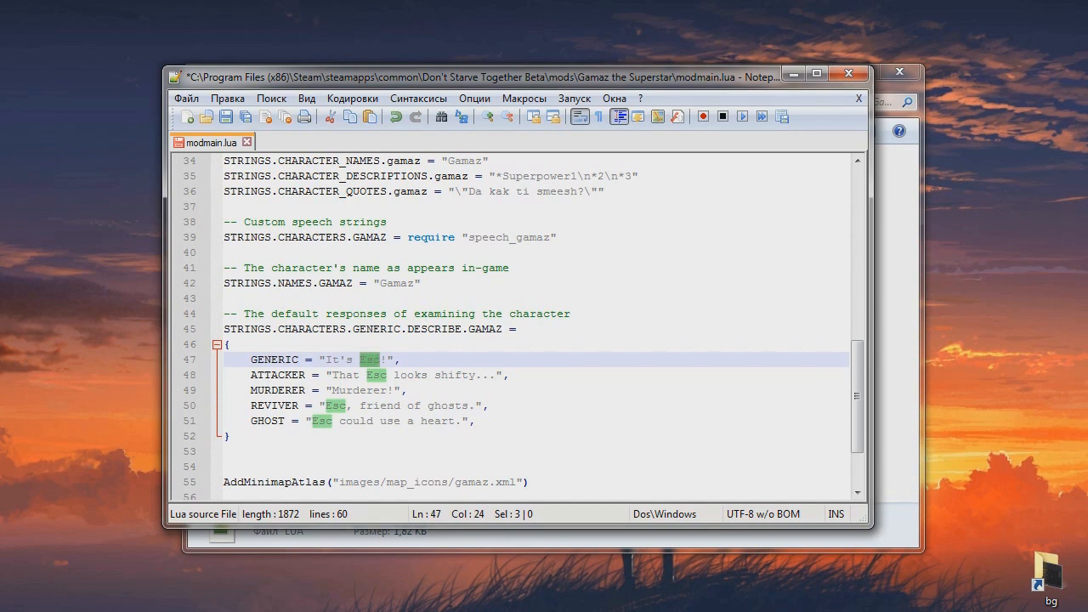
pyautogui.write('Gamaz')
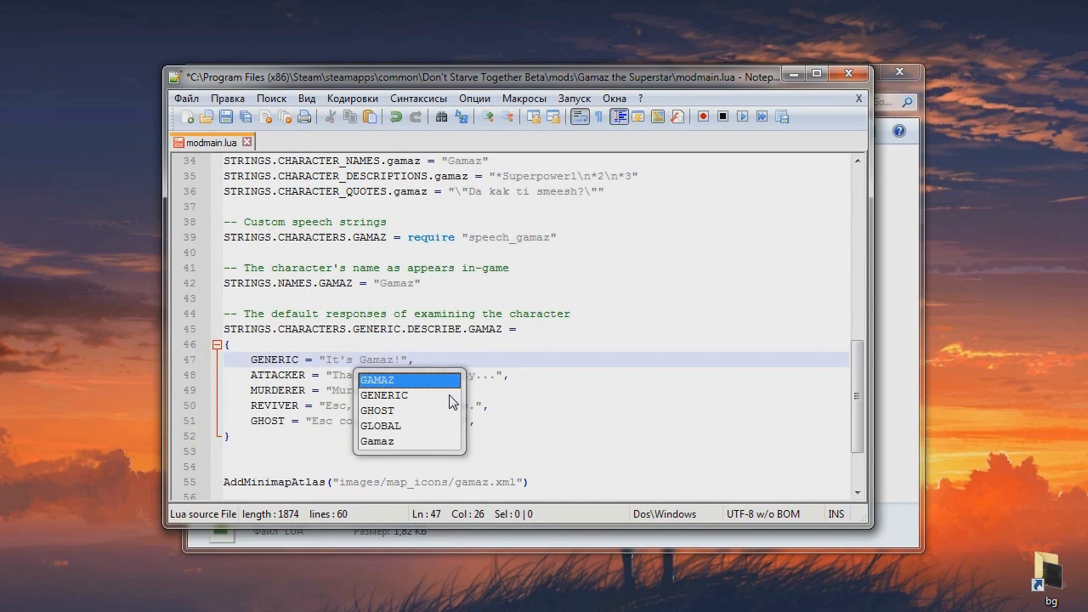
pyautogui.click(502, 375)
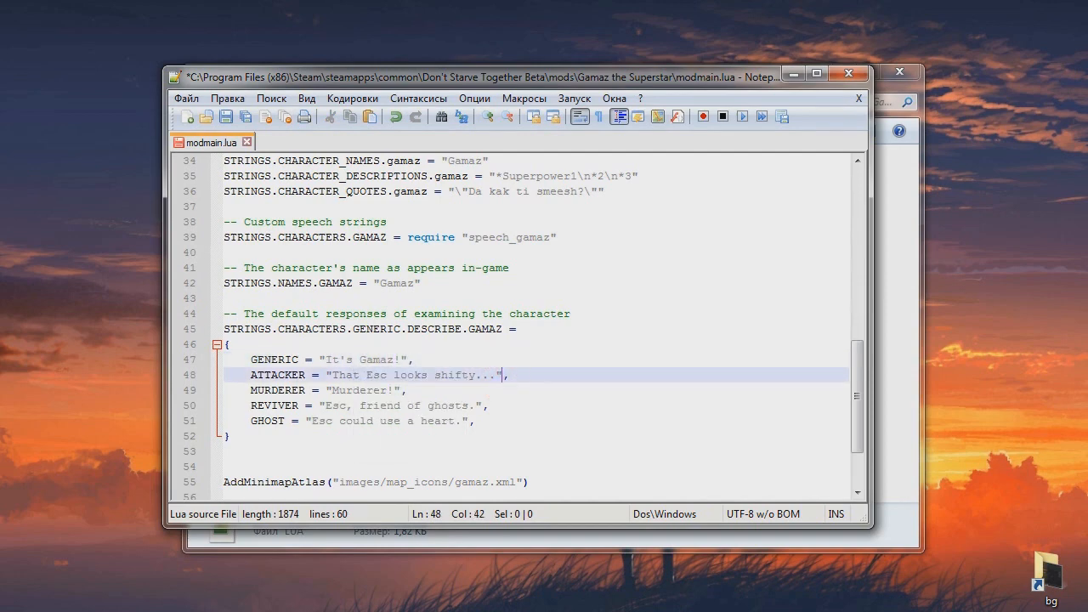
# - Change the character's gender in the AddModCharacter call to "MALE"
pyautogui.scroll(-2, 510, 323)
pyautogui.click(397, 451)
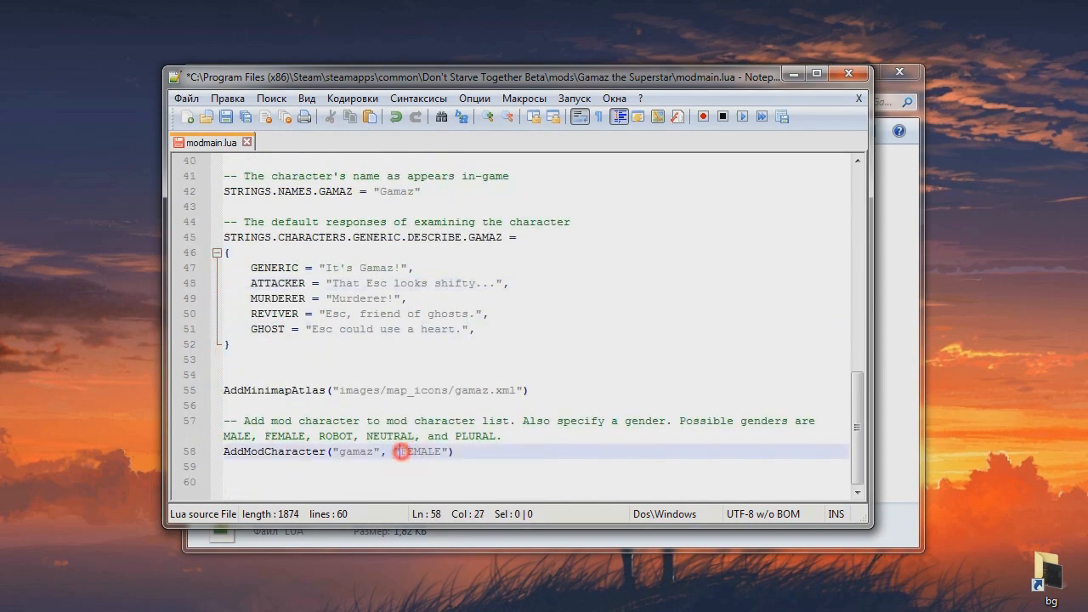
pyautogui.press('Delete')
pyautogui.press('Delete')
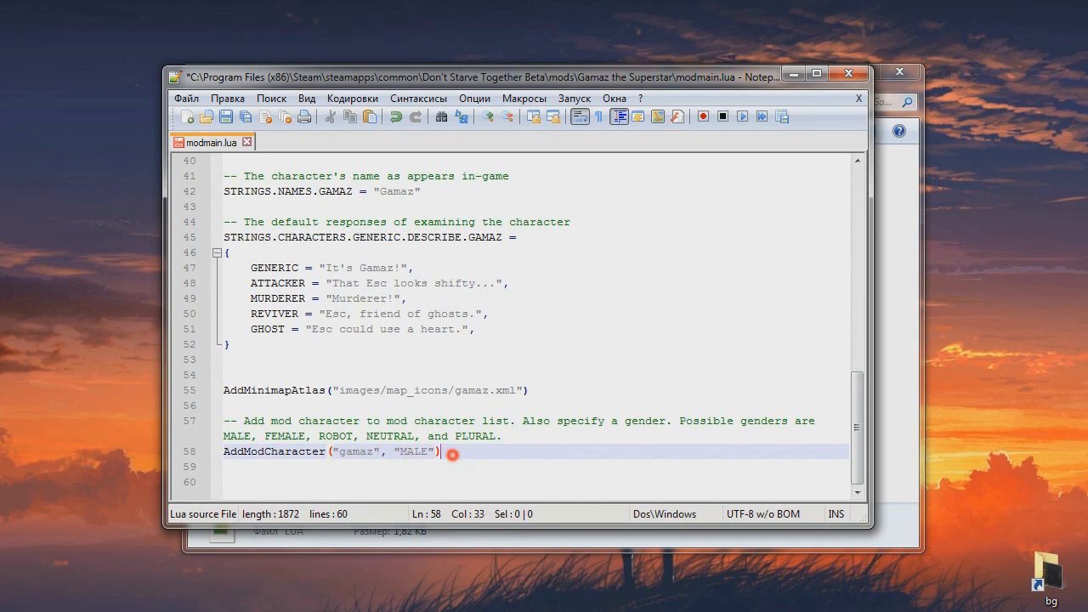
pyautogui.moveTo(400, 452); pyautogui.dragTo(421, 452)
pyautogui.click(456, 451)
# - Save modmain.lua and close the file
pyautogui.click(187, 98)
pyautogui.click(268, 142)
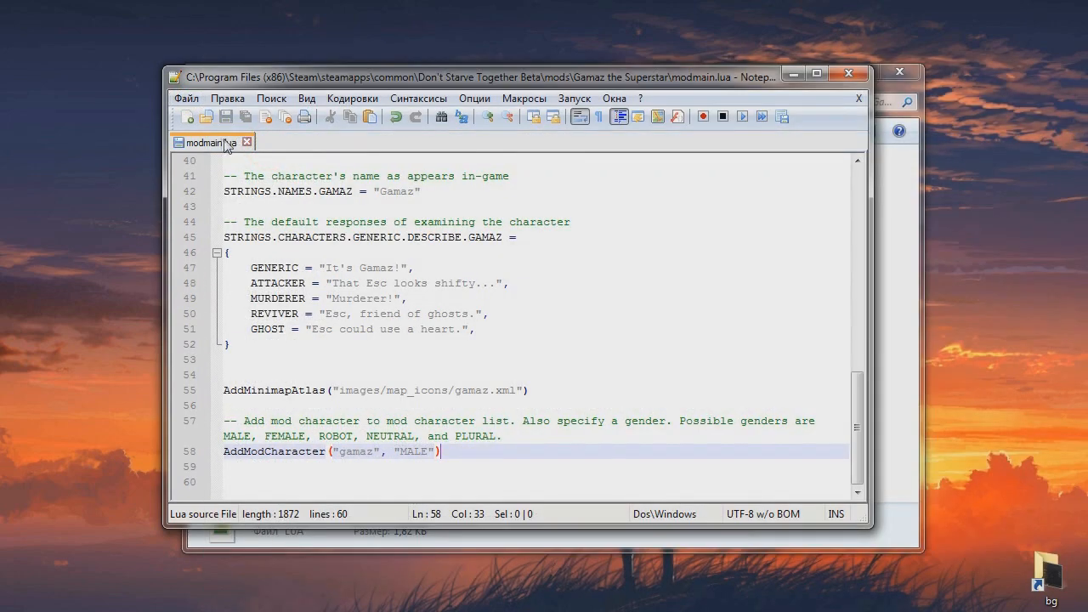
pyautogui.click(247, 142)
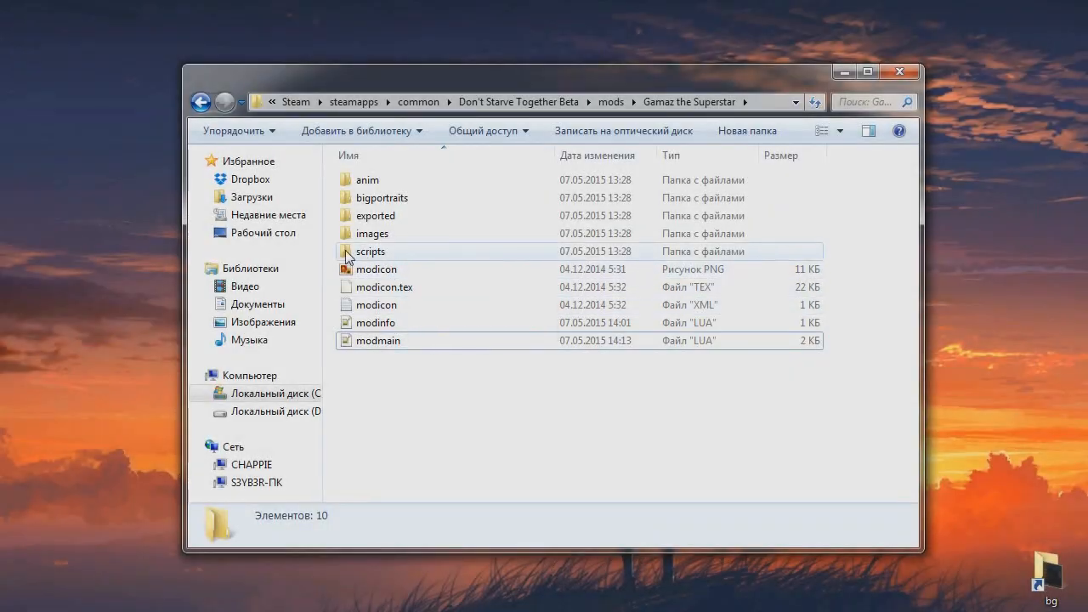
# - Rename the speech_esctemplate file in the mod's scripts folder to speech_gamaz
pyautogui.doubleClick(346, 252)
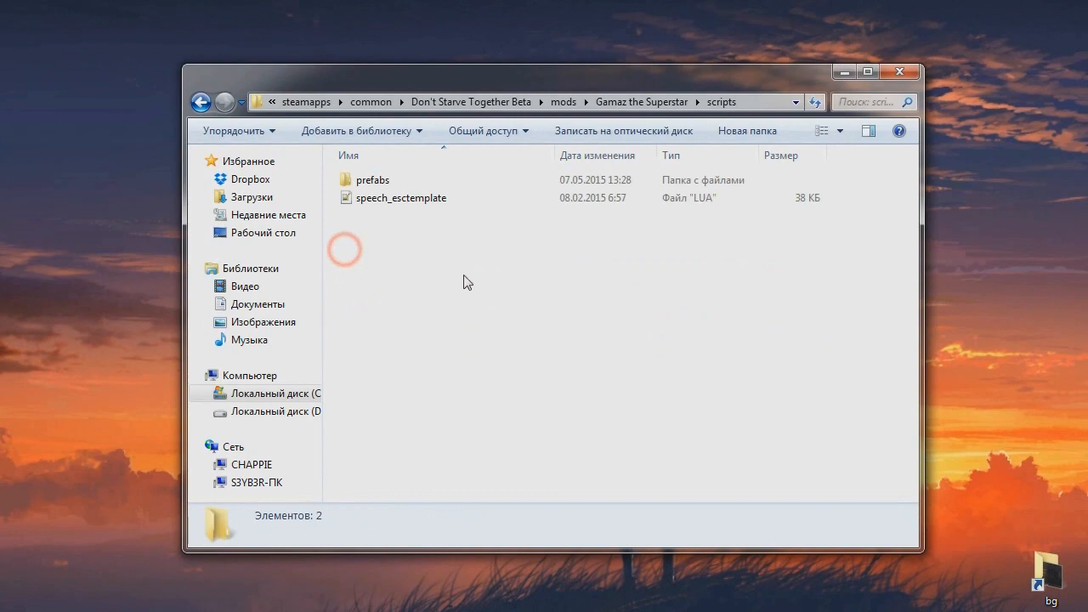
pyautogui.rightClick(385, 198)
pyautogui.click(510, 427)
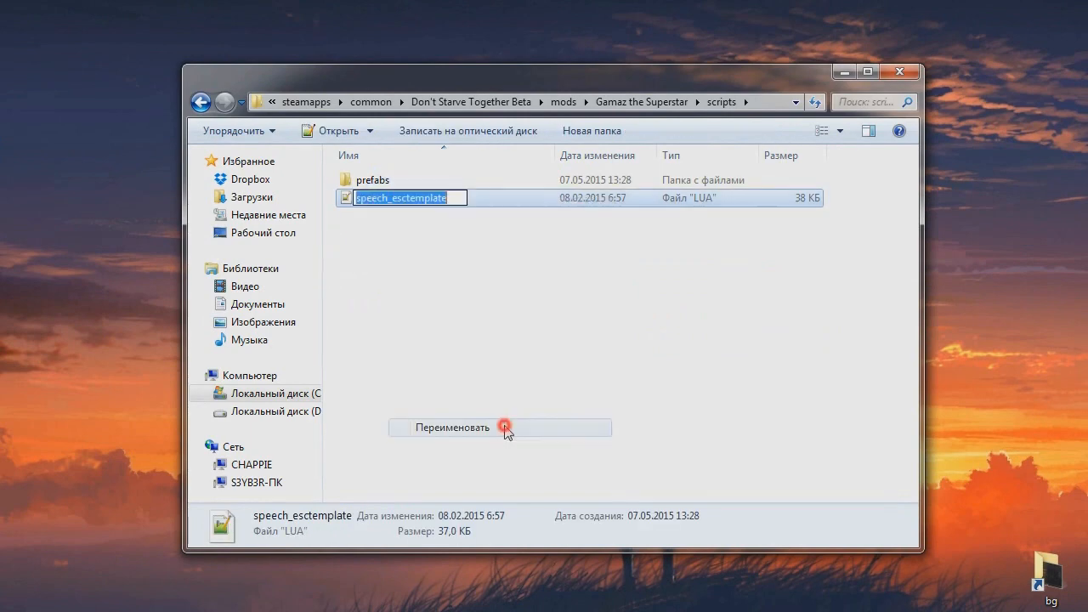
pyautogui.click(396, 198)
pyautogui.moveTo(448, 198); pyautogui.dragTo(392, 198)
pyautogui.write('gamaz')
pyautogui.click(405, 239)
# - Open speech_gamaz.lua, examine its header instructions and the character's speech lines, and close the file and the editor
pyautogui.doubleClick(396, 199)
pyautogui.click(381, 316)
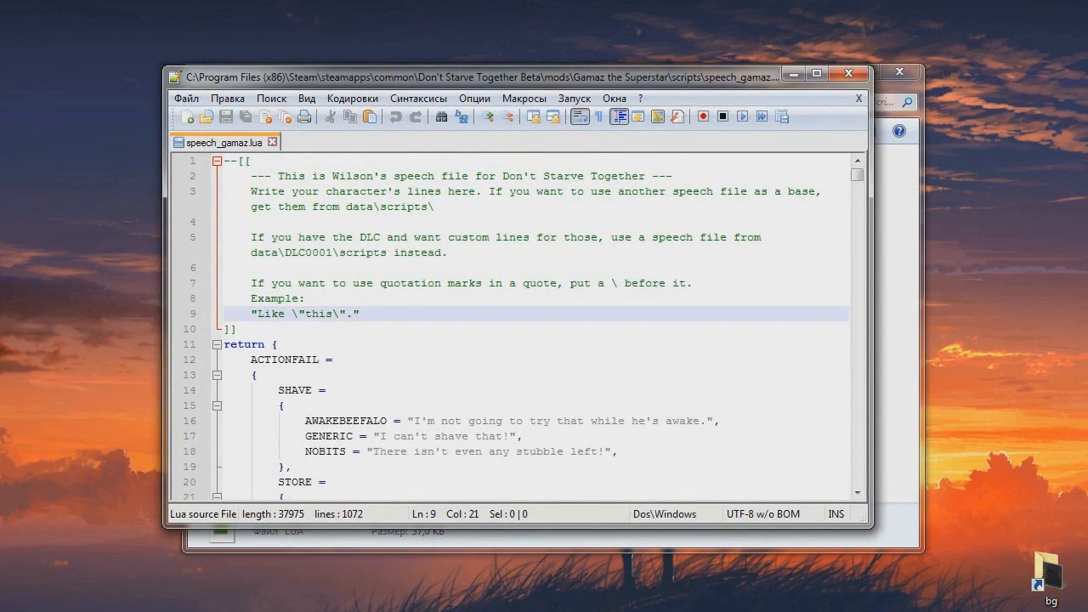
pyautogui.click(449, 191)
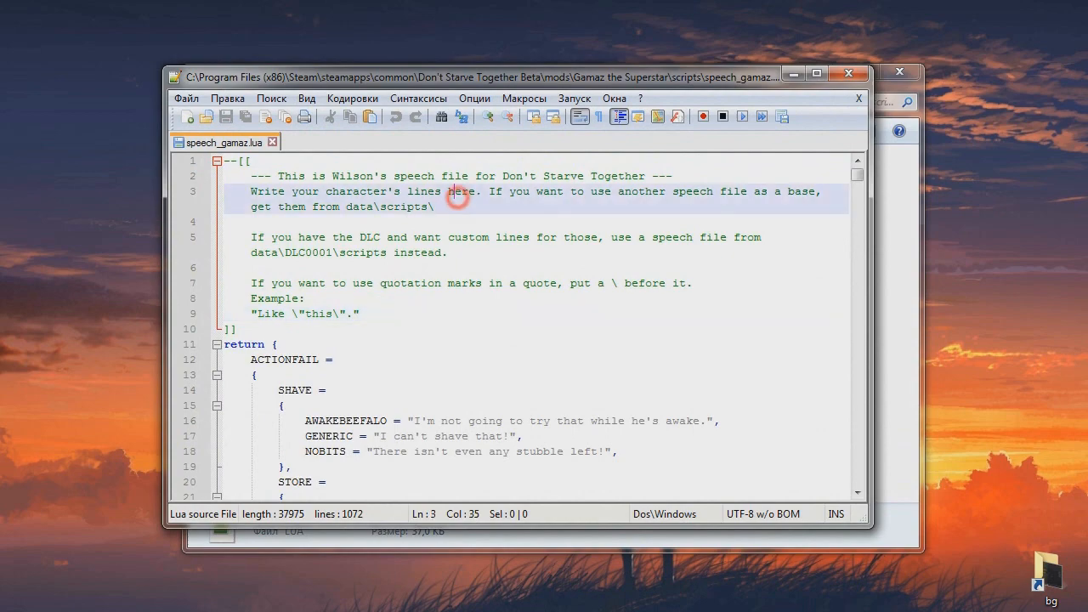
pyautogui.doubleClick(353, 176)
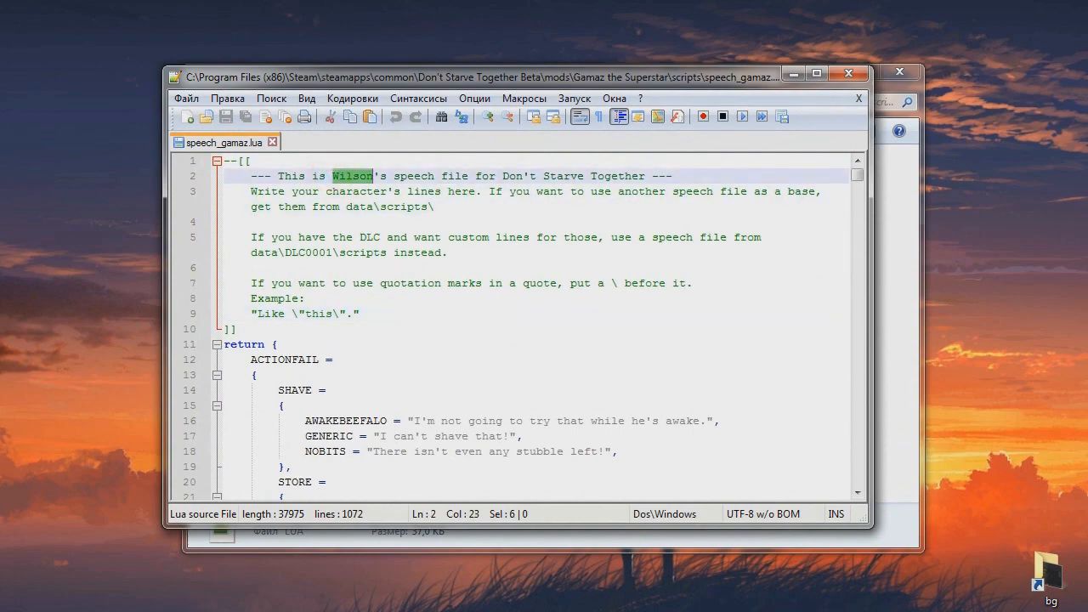
pyautogui.click(421, 267)
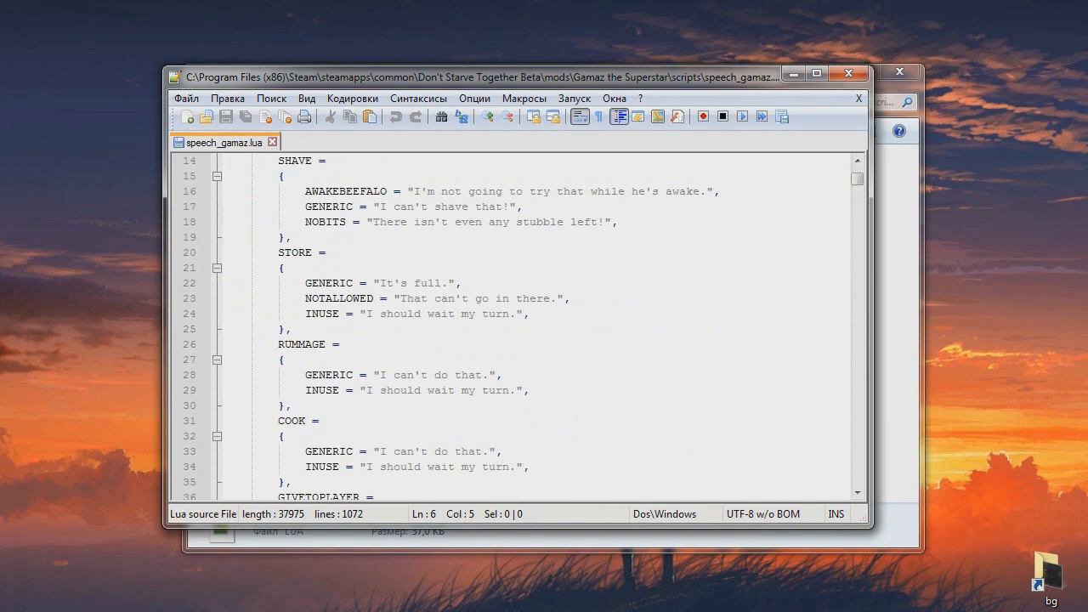
pyautogui.scroll(-5, 510, 327)
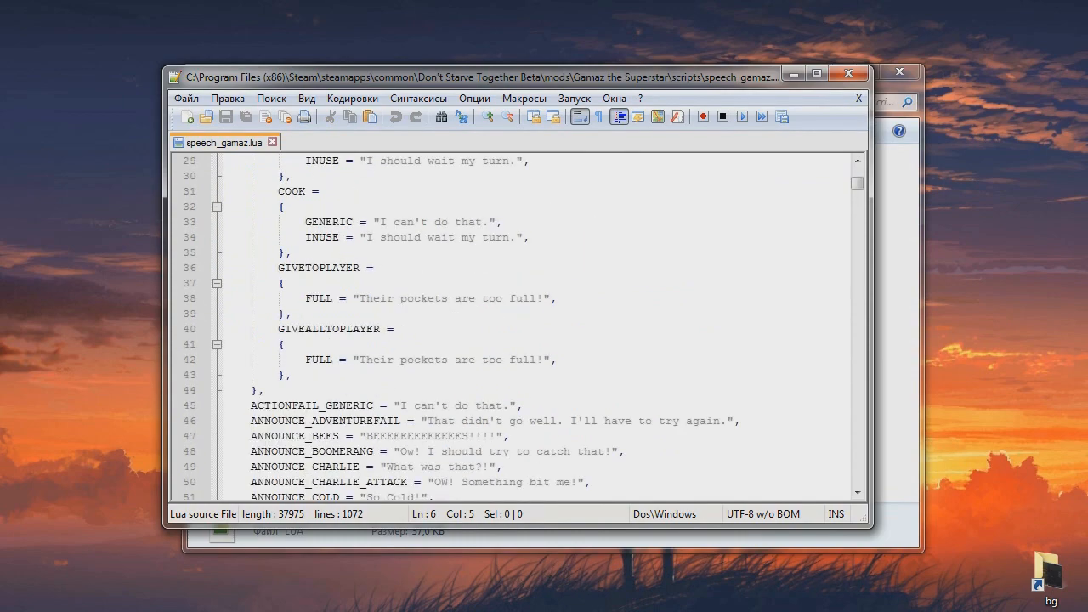
pyautogui.scroll(10, 510, 327)
pyautogui.moveTo(414, 420); pyautogui.dragTo(699, 421)
pyautogui.click(579, 421)
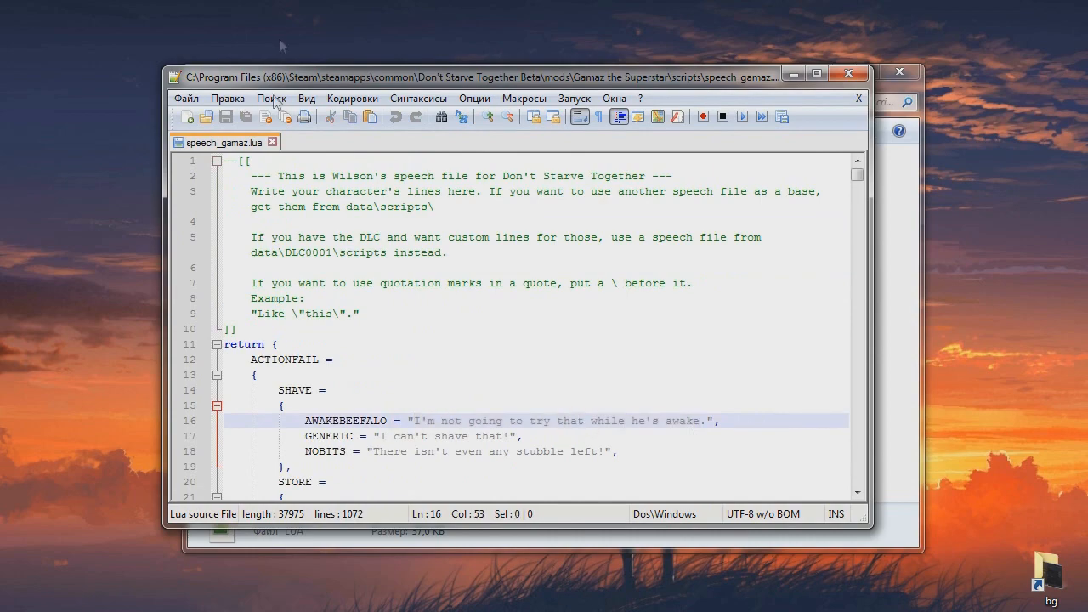
pyautogui.scroll(-20, 861, 244)
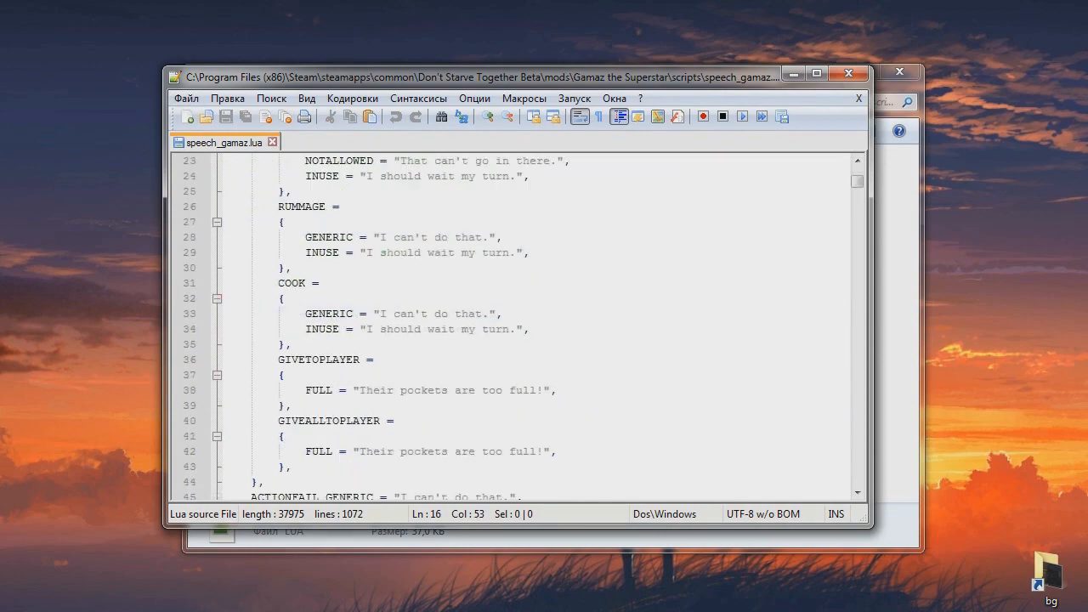
pyautogui.moveTo(857, 204); pyautogui.dragTo(857, 400)
pyautogui.click(273, 142)
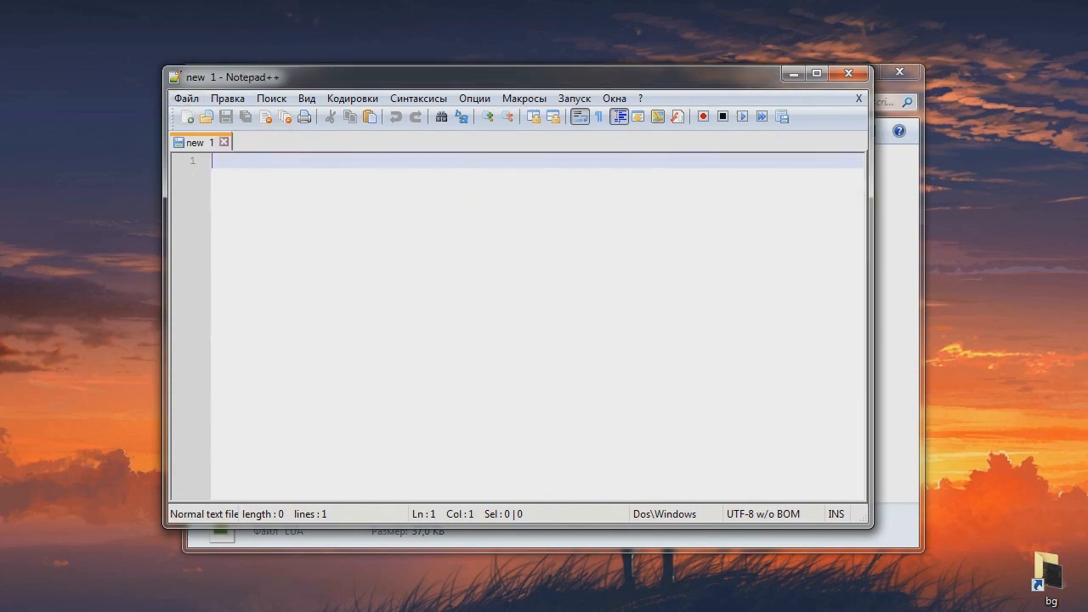
pyautogui.click(840, 79)
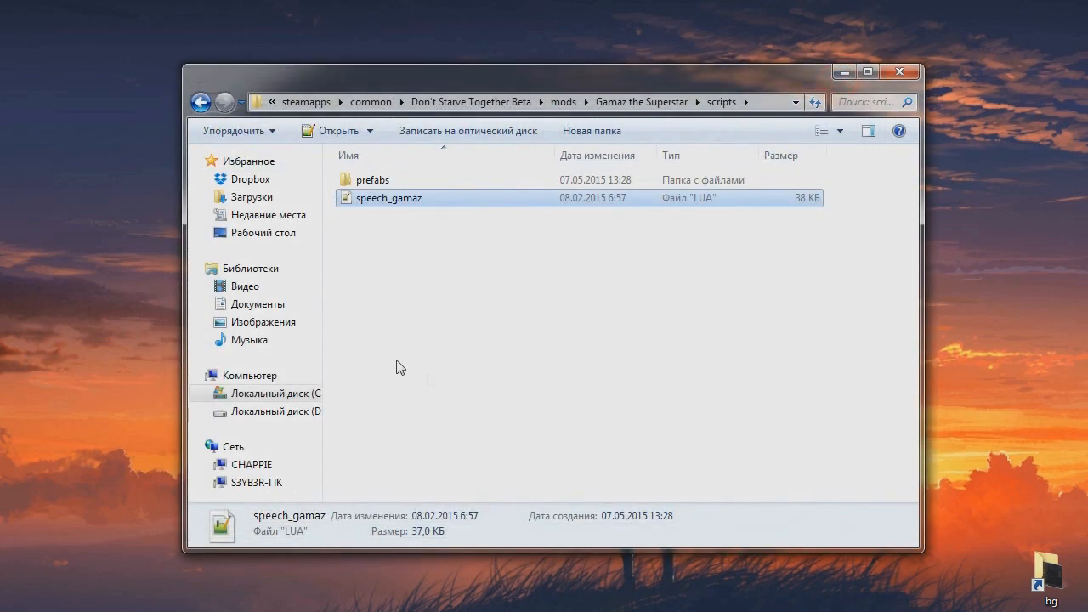
# - Rename the esctemplate file in the scripts\prefabs folder to gamaz
pyautogui.doubleClick(360, 183)
pyautogui.rightClick(391, 179)
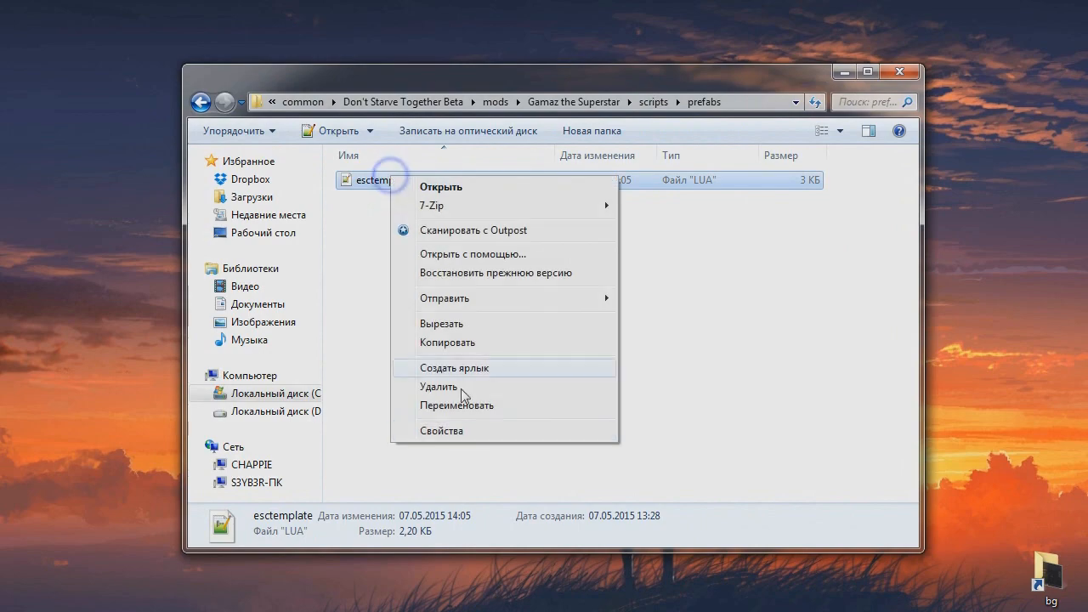
pyautogui.click(472, 411)
pyautogui.write('gamaz')
pyautogui.click(415, 239)
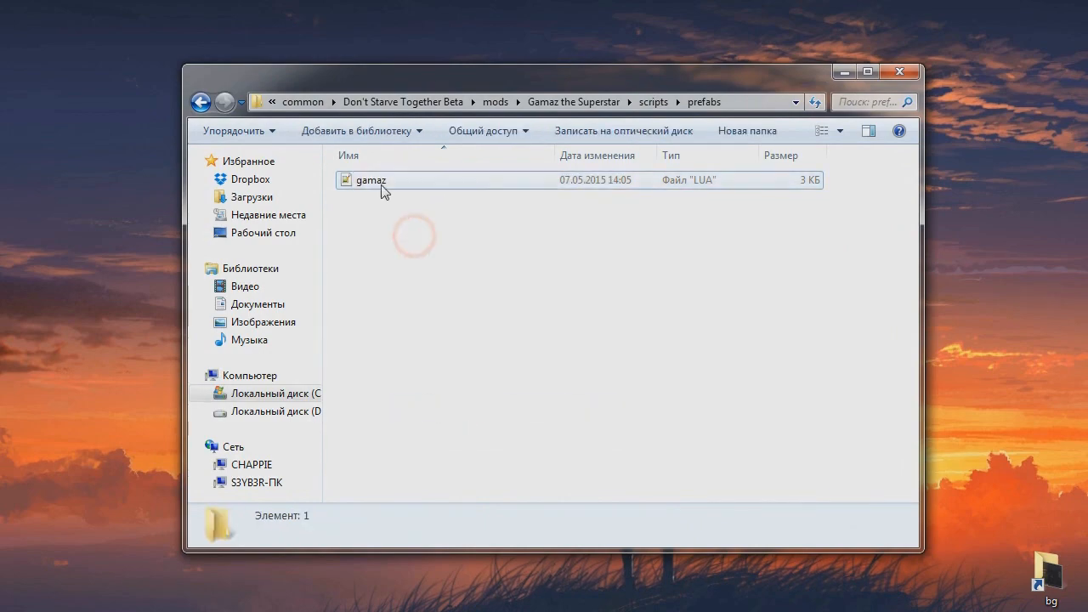
# - Open the gamaz prefab script and set inst.soundsname in master_postinit to "wilson"
pyautogui.doubleClick(377, 181)
pyautogui.click(588, 254)
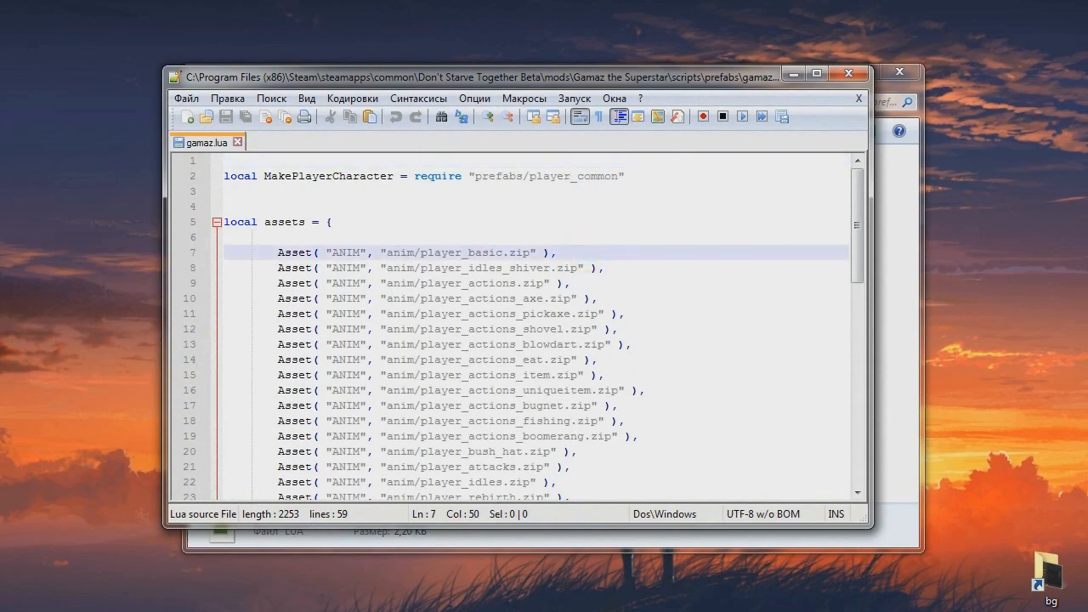
pyautogui.click(579, 176)
pyautogui.scroll(-9, 579, 176)
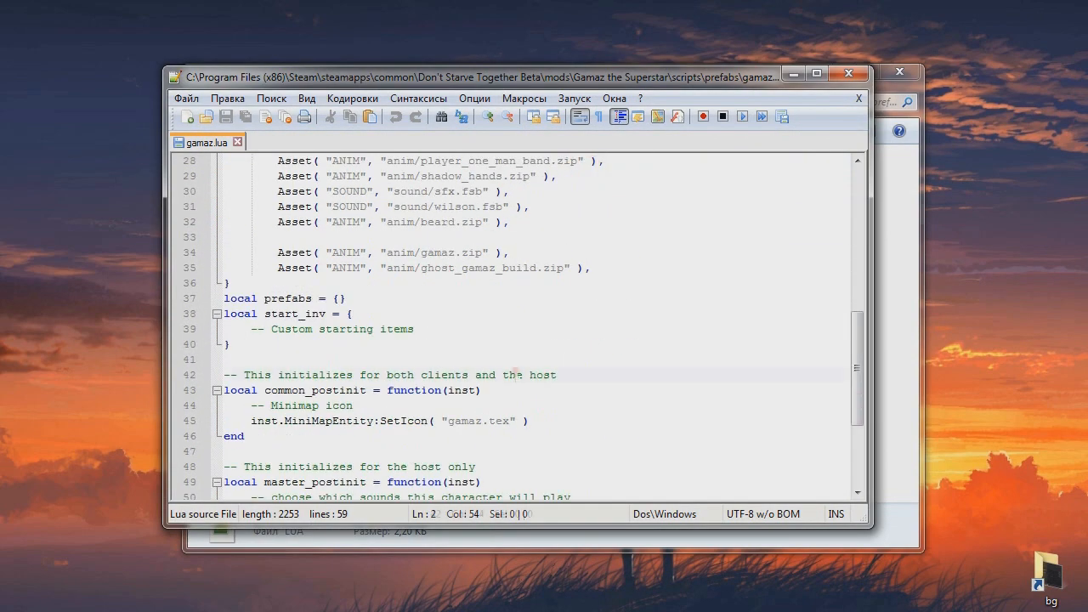
pyautogui.click(513, 375)
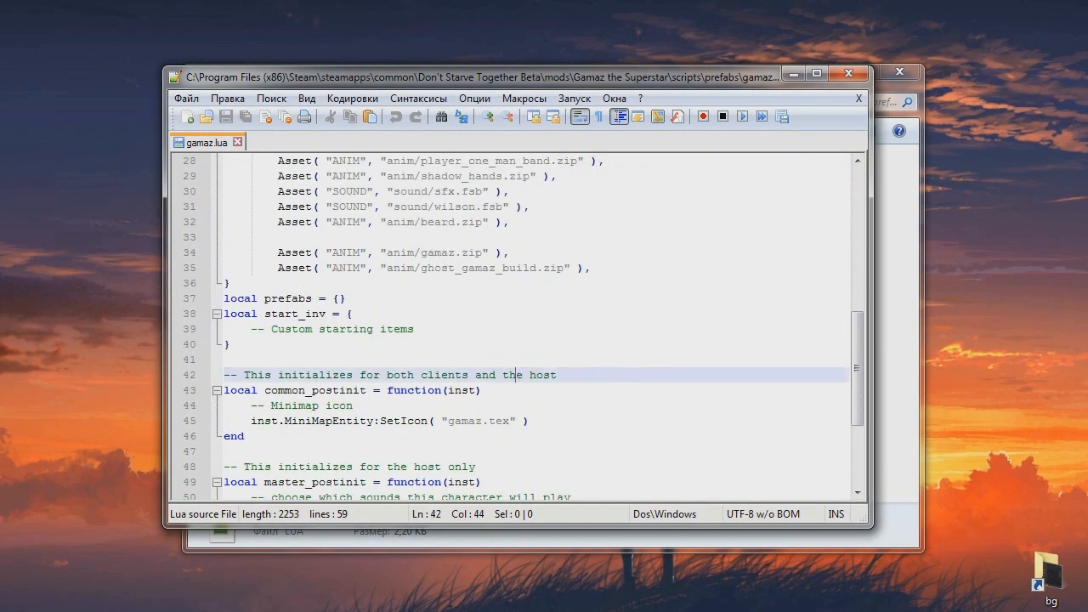
pyautogui.scroll(-2, 514, 374)
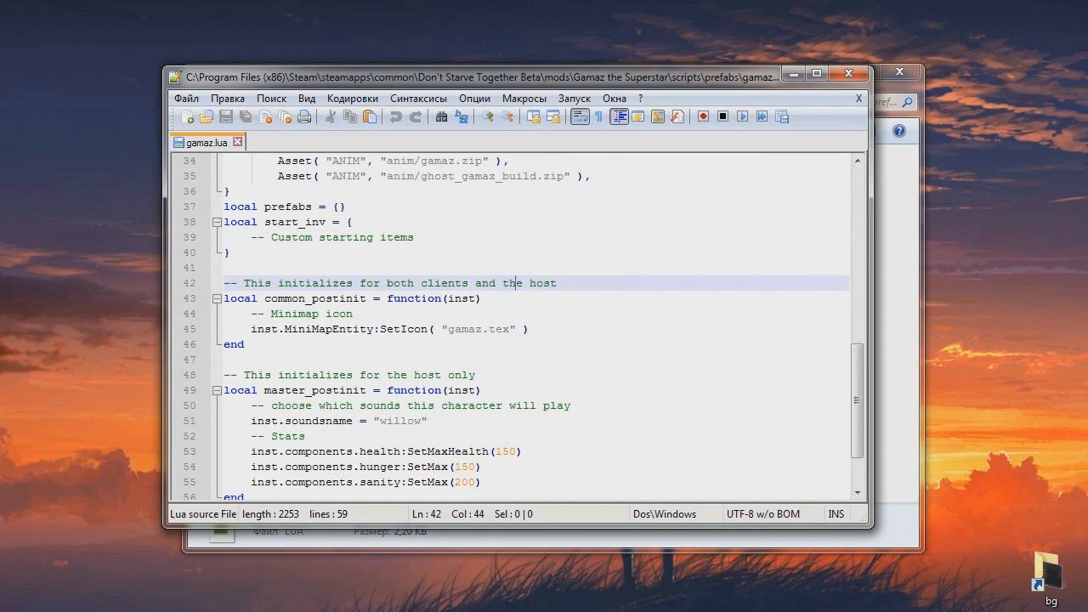
pyautogui.click(435, 420)
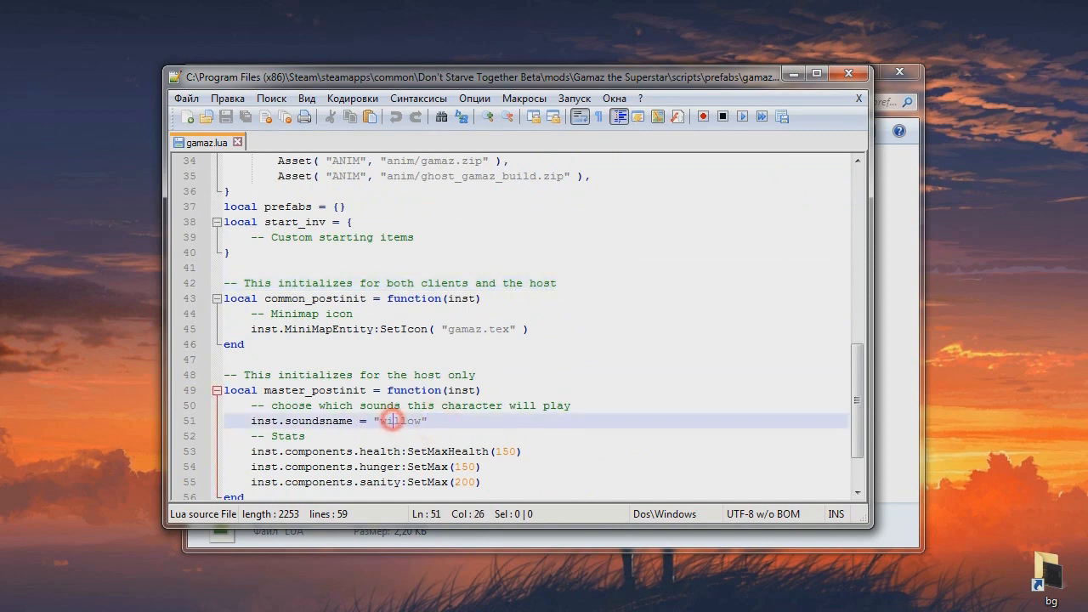
pyautogui.moveTo(382, 422); pyautogui.dragTo(421, 420)
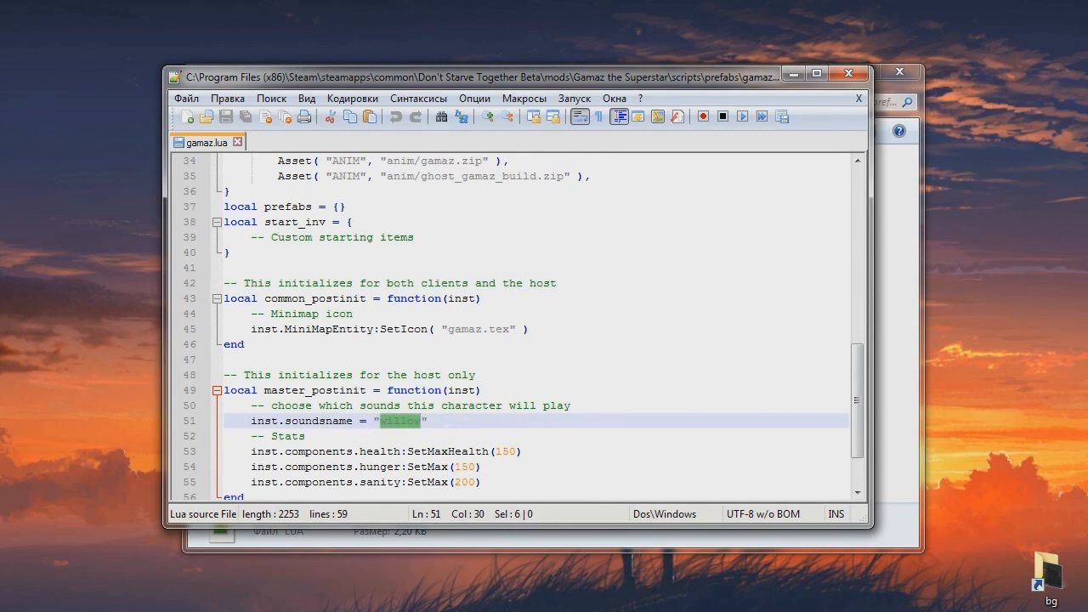
pyautogui.write('wilson')
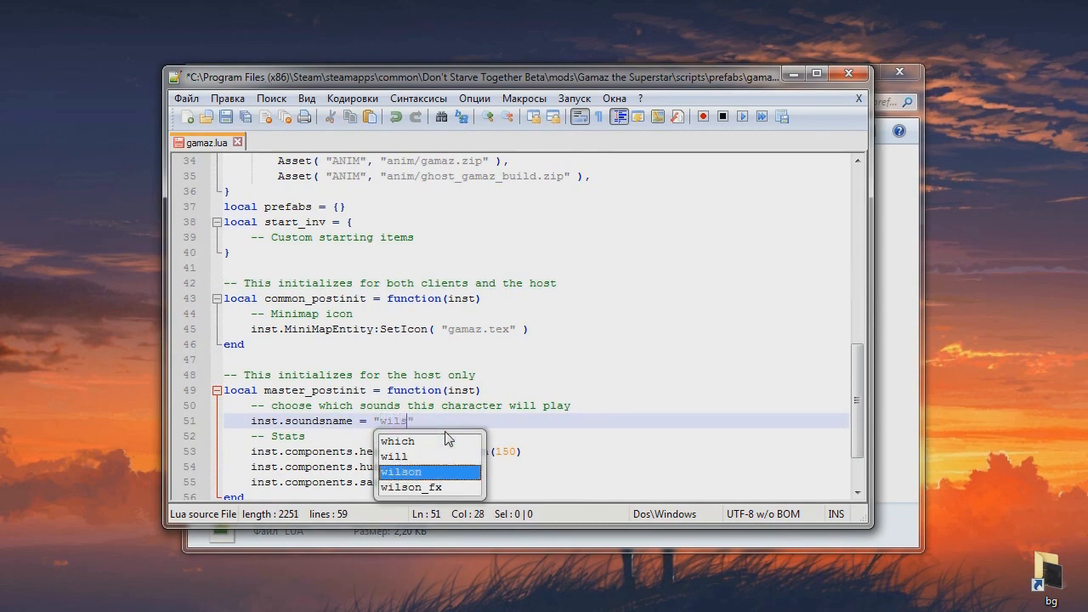
pyautogui.click(448, 420)
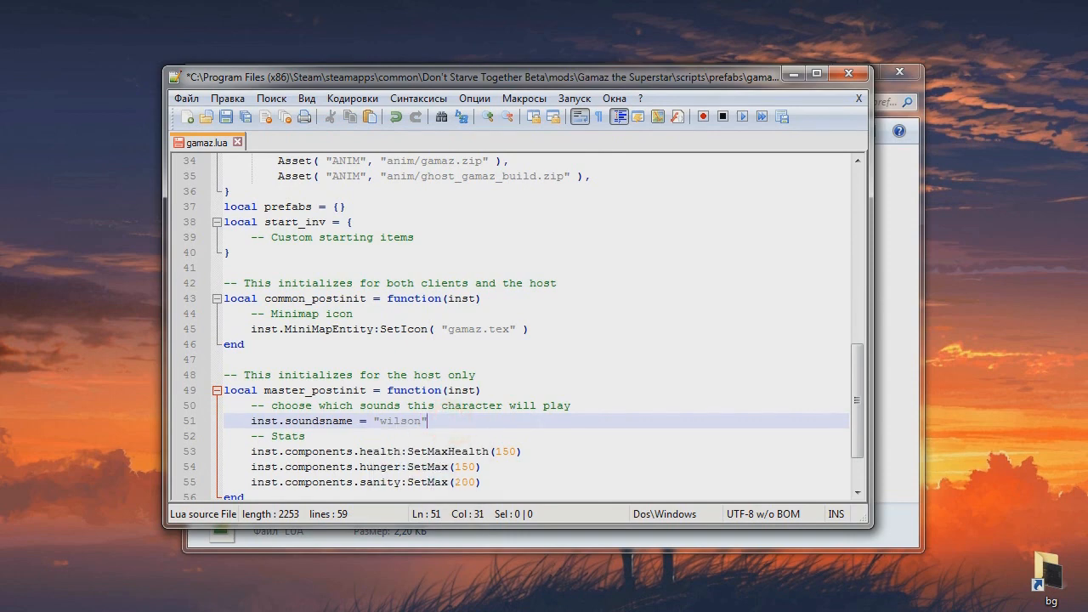
pyautogui.click(444, 420)
# - Set the character's maximum health in the SetMaxHealth call to 250
pyautogui.scroll(-2, 444, 420)
pyautogui.click(497, 375)
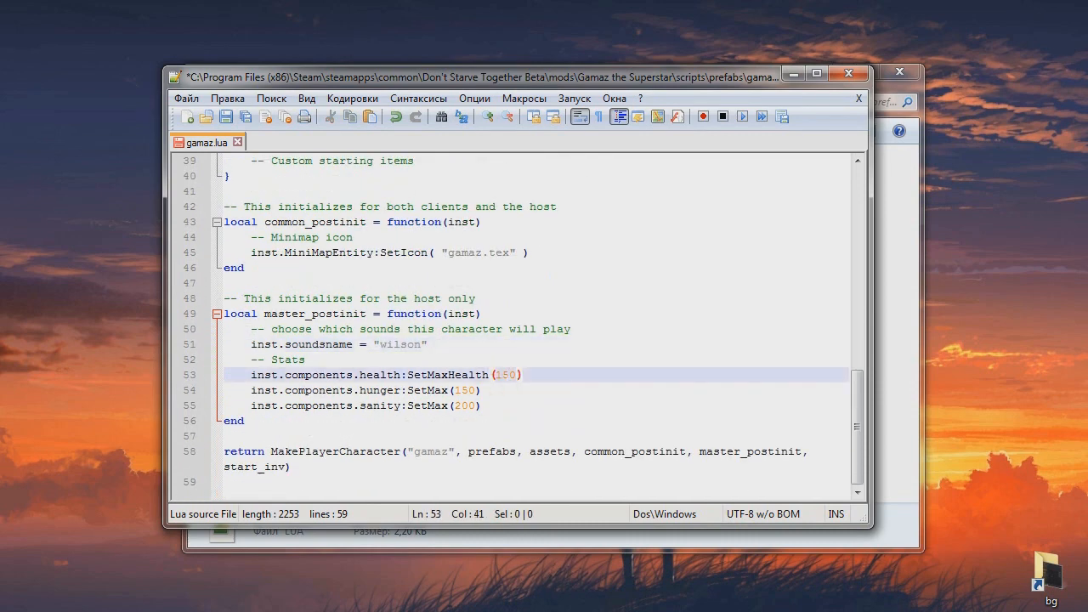
pyautogui.click(310, 390)
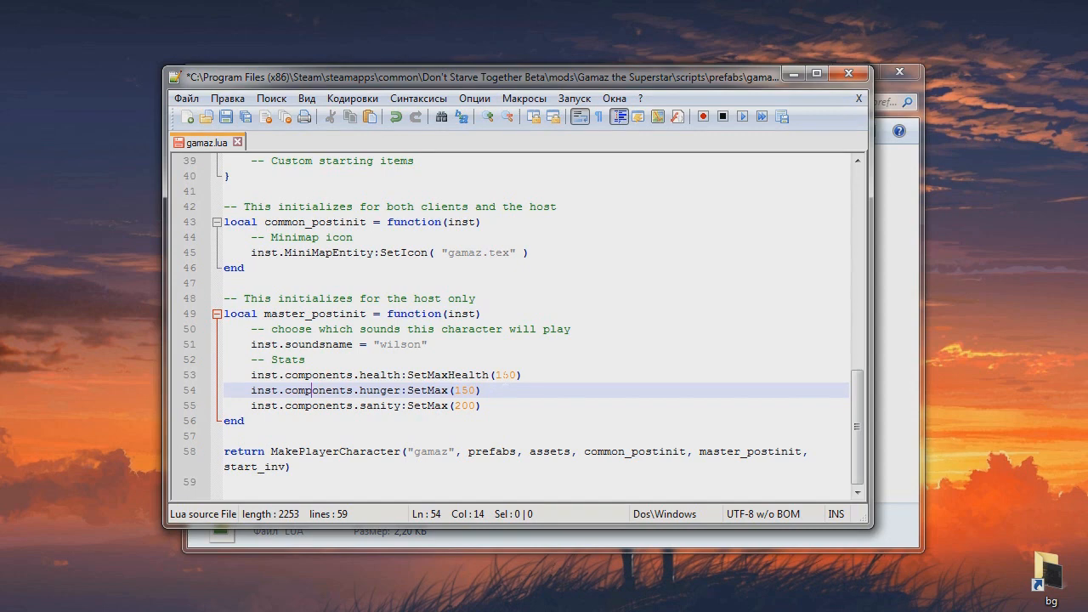
pyautogui.click(503, 375)
pyautogui.doubleClick(502, 375)
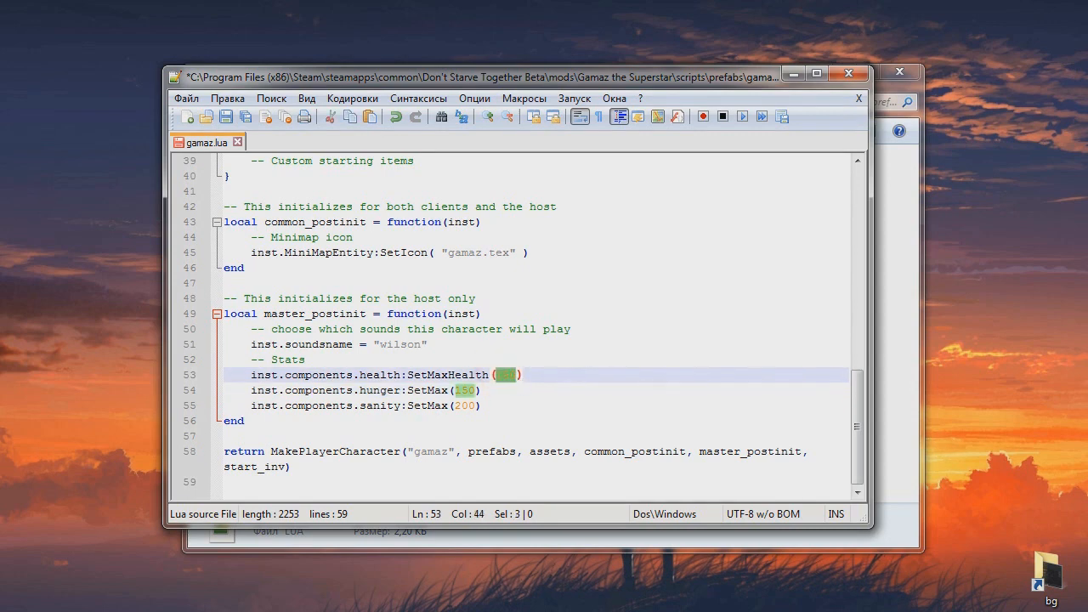
pyautogui.write('250')
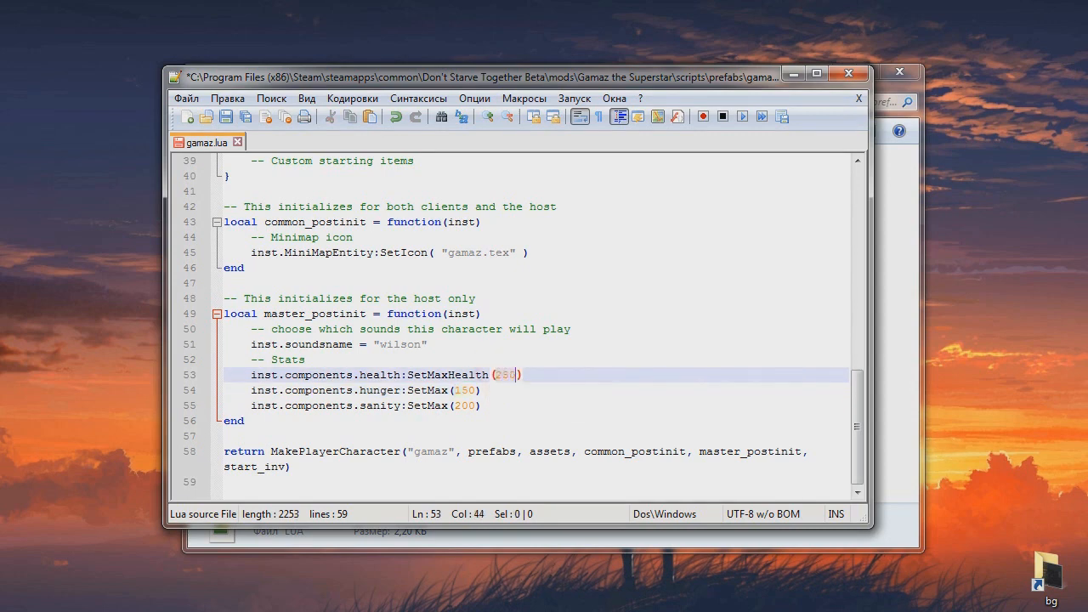
# - Set the character's maximum hunger to 350 and maximum sanity to 50 in the SetMax calls of master_postinit
pyautogui.click(455, 390)
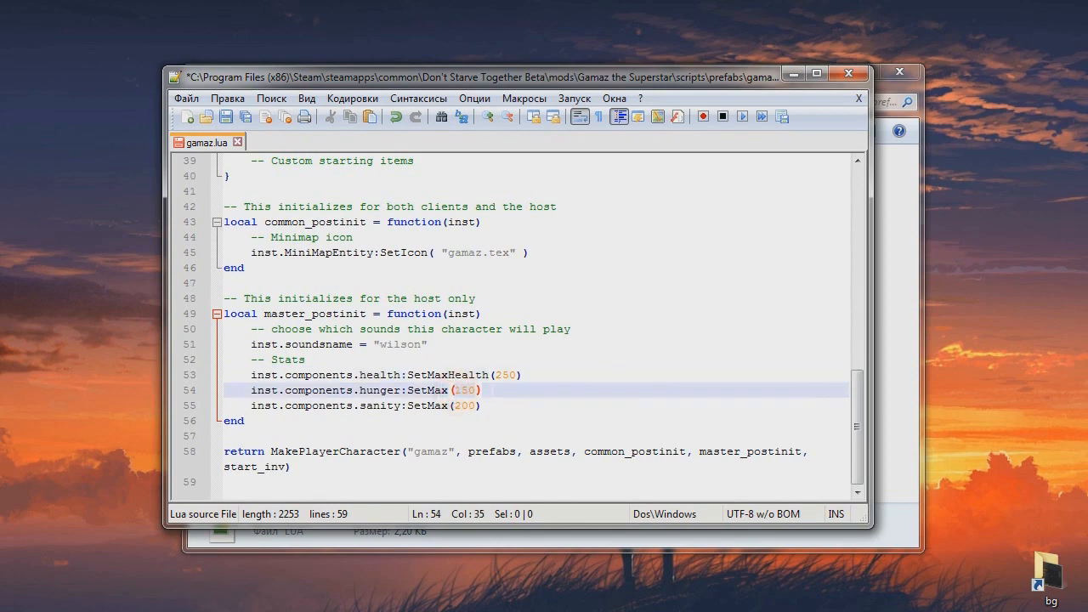
pyautogui.press('Delete')
pyautogui.write('3')
pyautogui.click(497, 384)
pyautogui.click(455, 405)
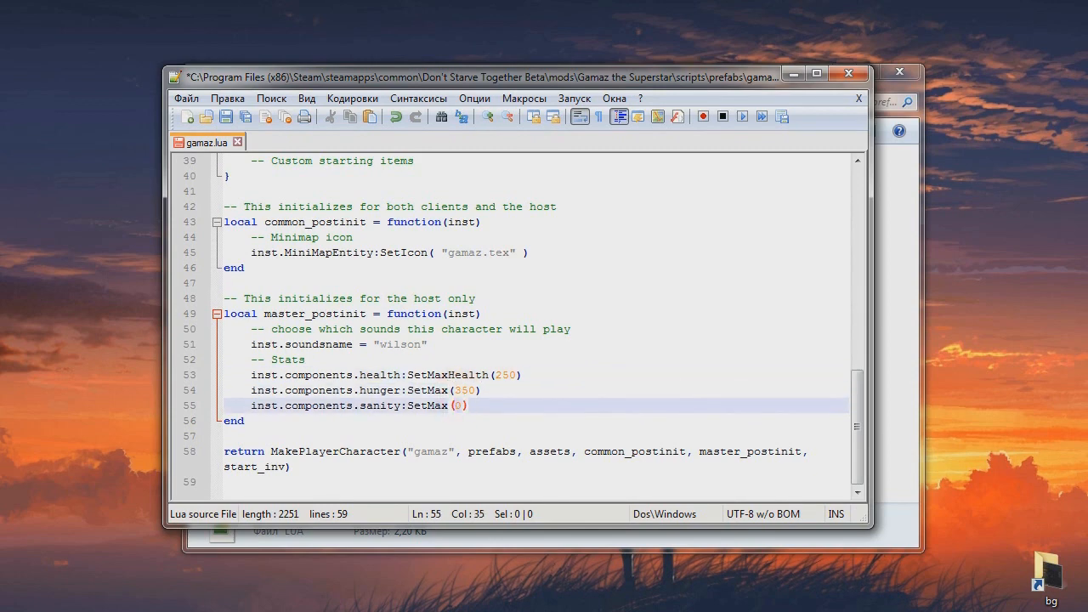
pyautogui.write('5')
pyautogui.click(499, 406)
pyautogui.click(377, 473)
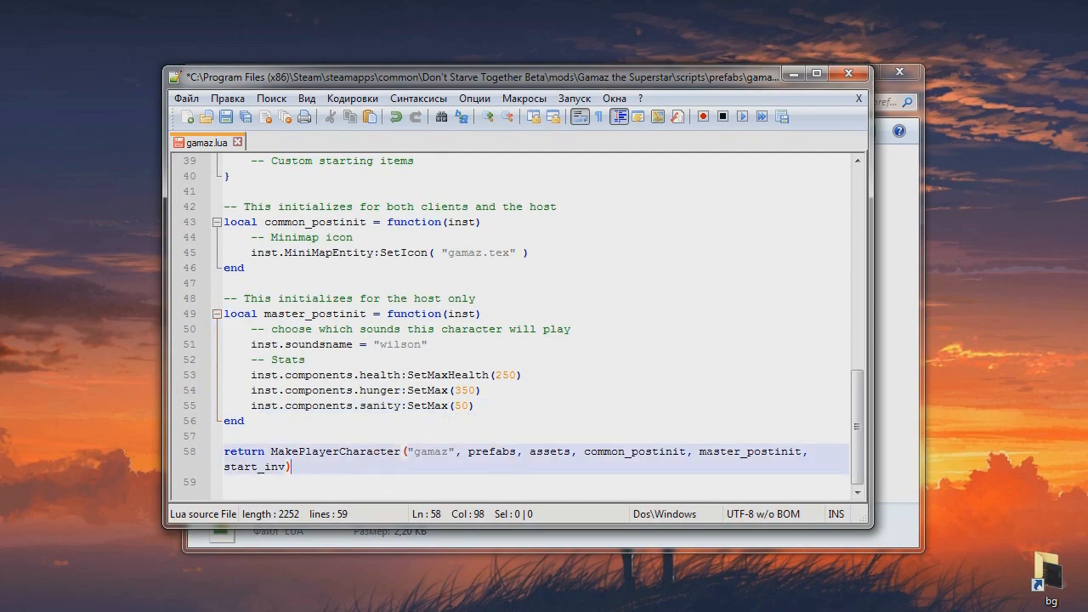
# - Save the edited gamaz.lua prefab script and close it
pyautogui.click(185, 100)
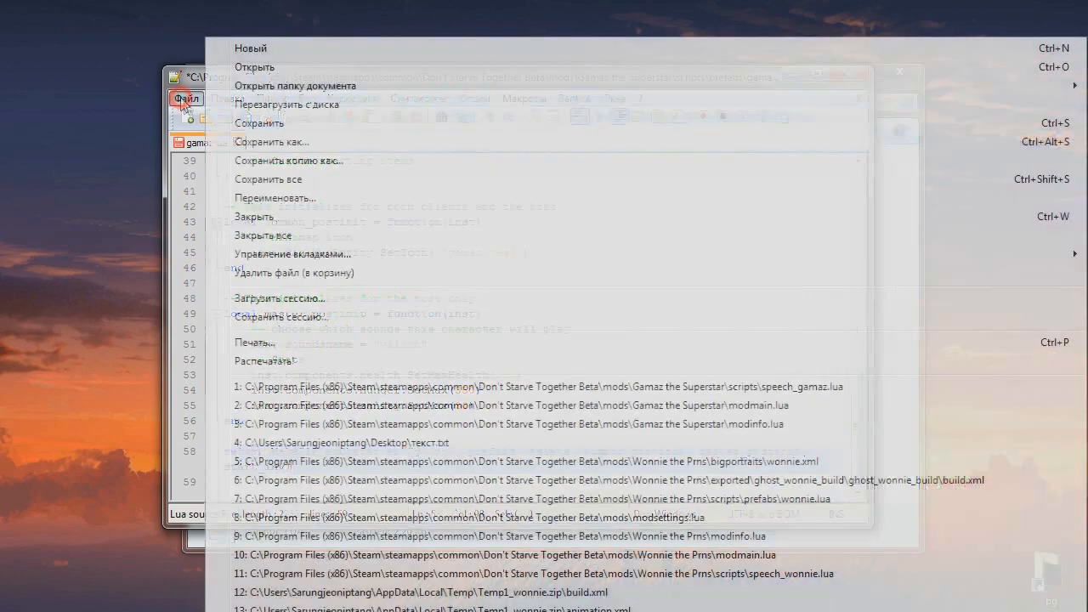
pyautogui.click(267, 123)
pyautogui.click(238, 142)
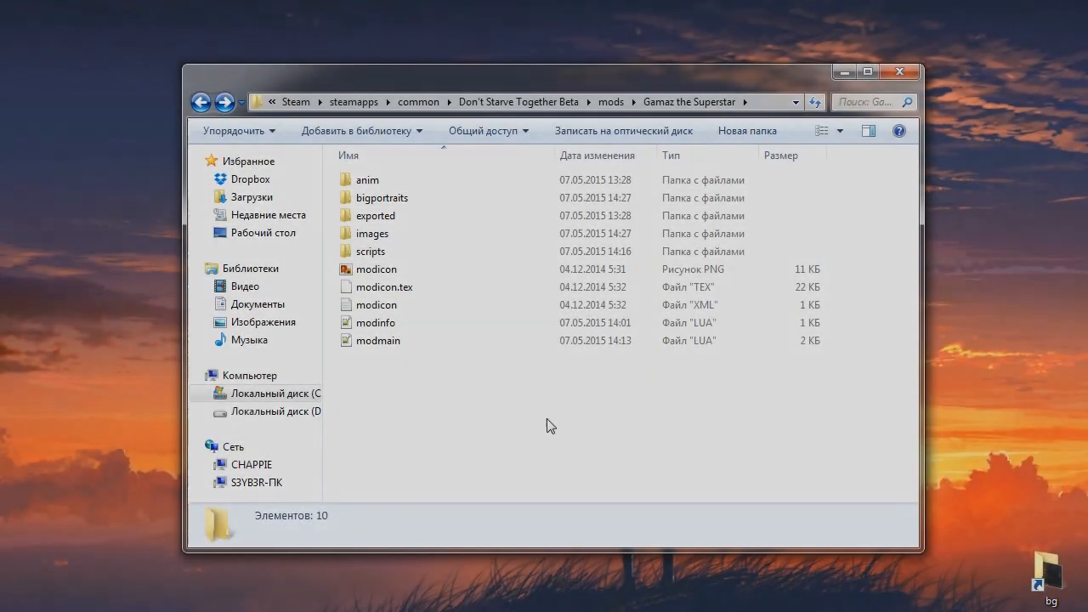
# - Rename the esctemplate PNG image in the mod's bigportraits folder to gamaz
pyautogui.click(469, 398)
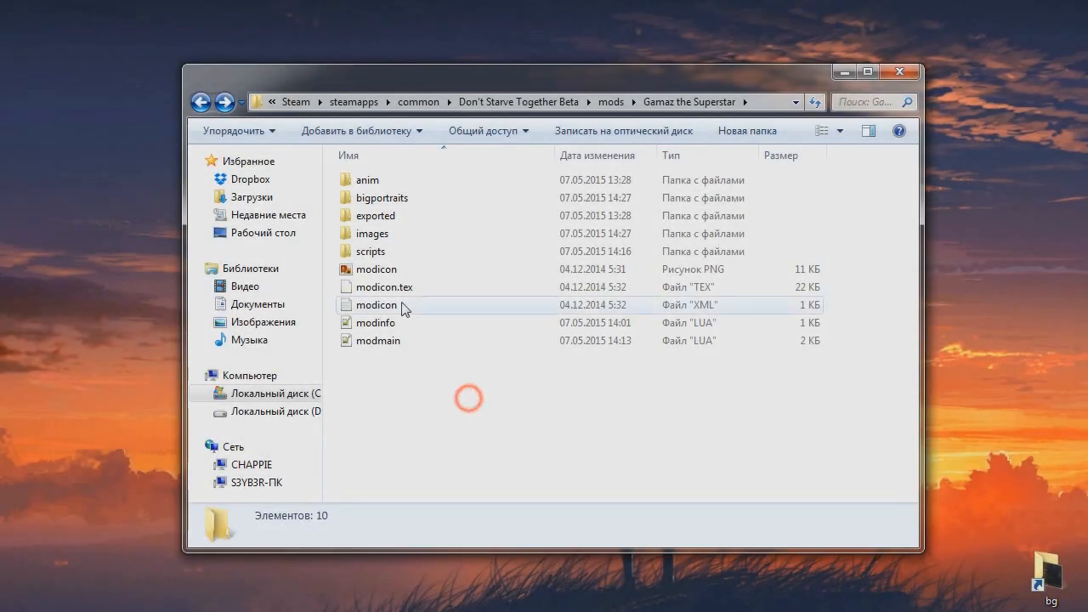
pyautogui.click(382, 199)
pyautogui.click(378, 235)
pyautogui.click(505, 448)
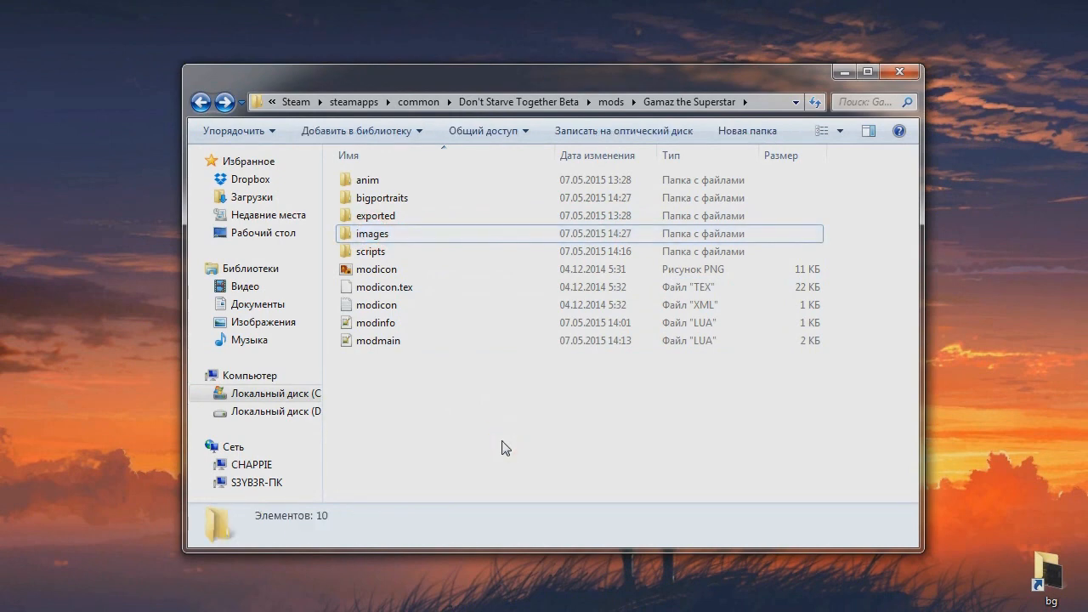
pyautogui.click(389, 195)
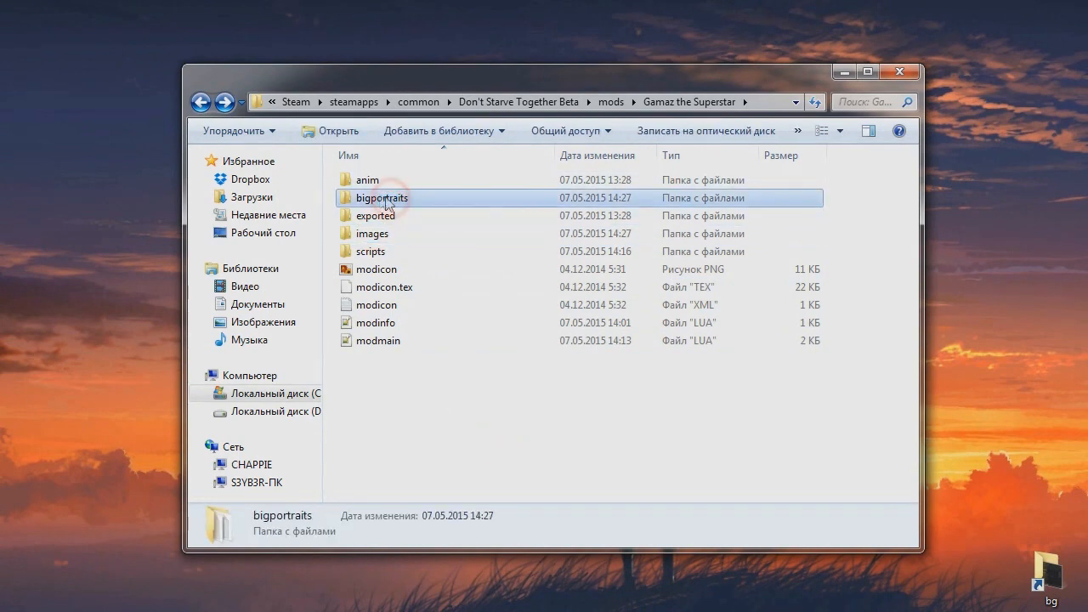
pyautogui.doubleClick(377, 198)
pyautogui.click(400, 182)
pyautogui.rightClick(391, 182)
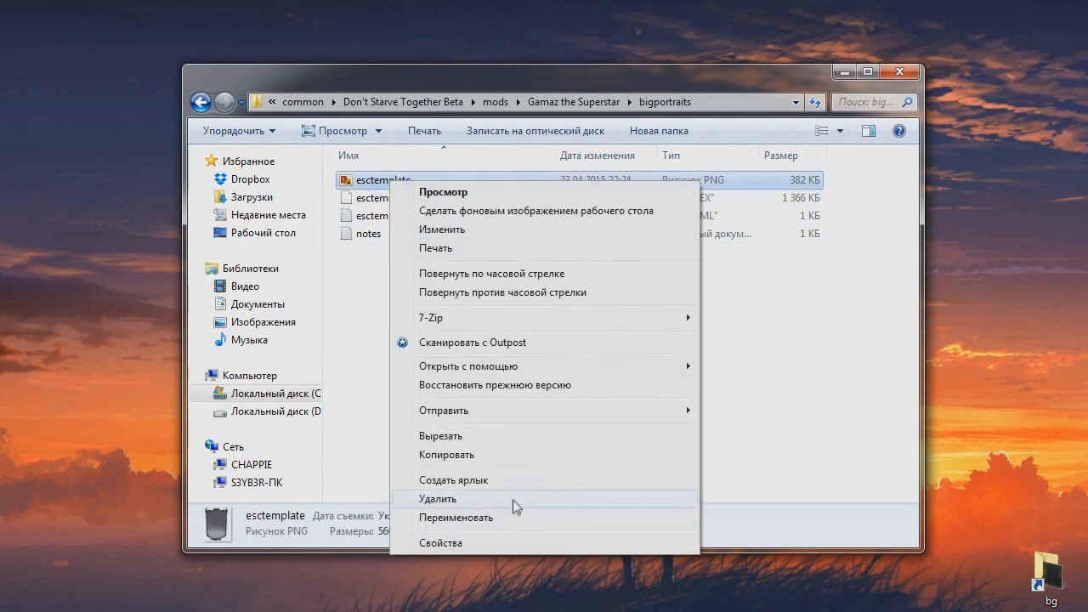
pyautogui.click(495, 518)
pyautogui.write('gama')
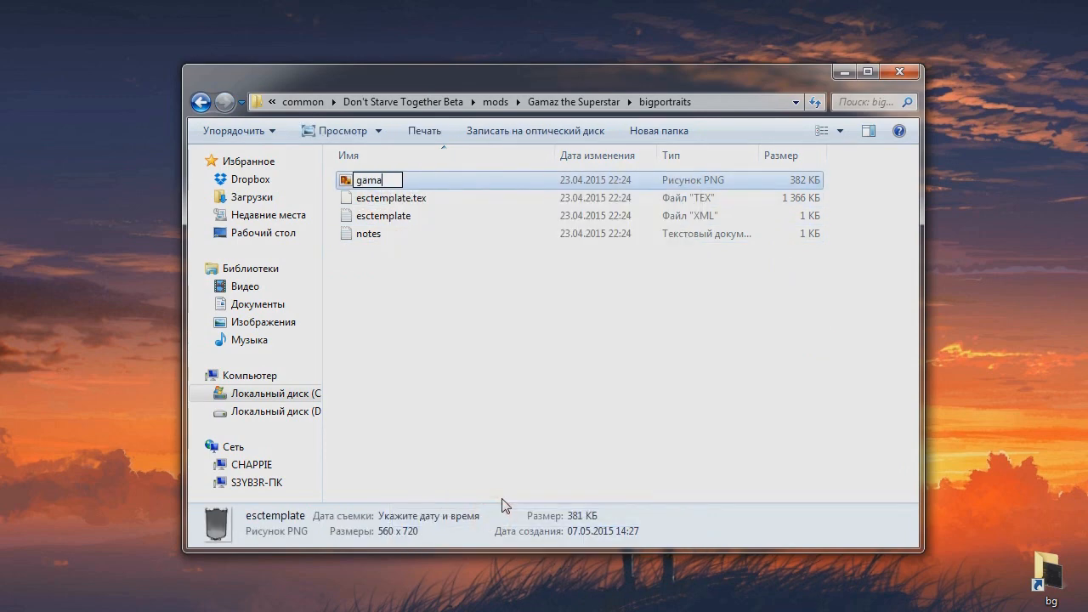
pyautogui.click(460, 310)
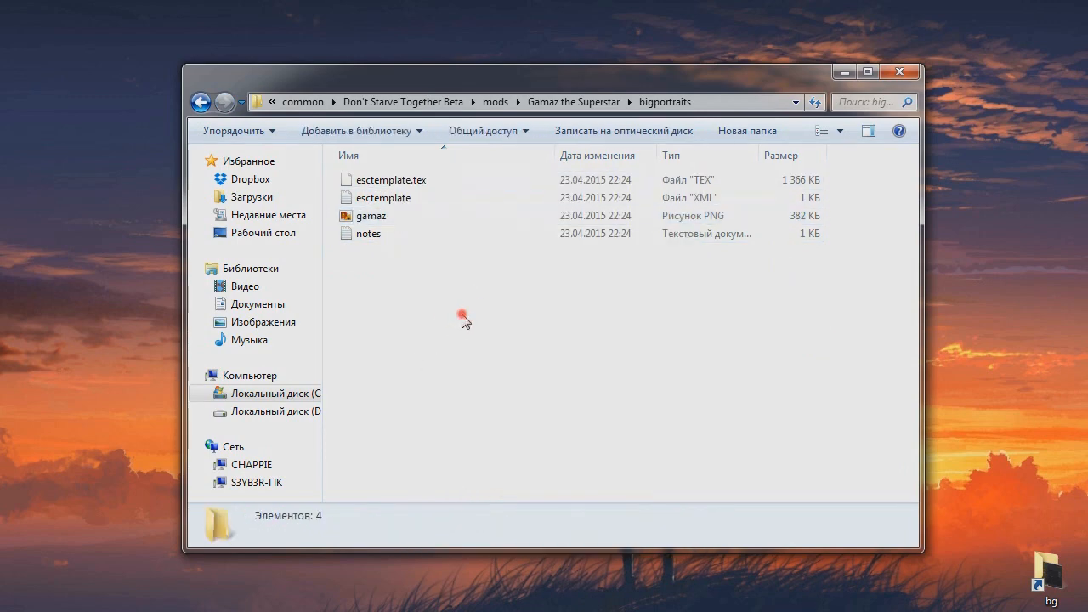
# - Delete the esctemplate TEX and XML files from the bigportraits folder, check the remaining files and return to the mod folder
pyautogui.click(391, 181)
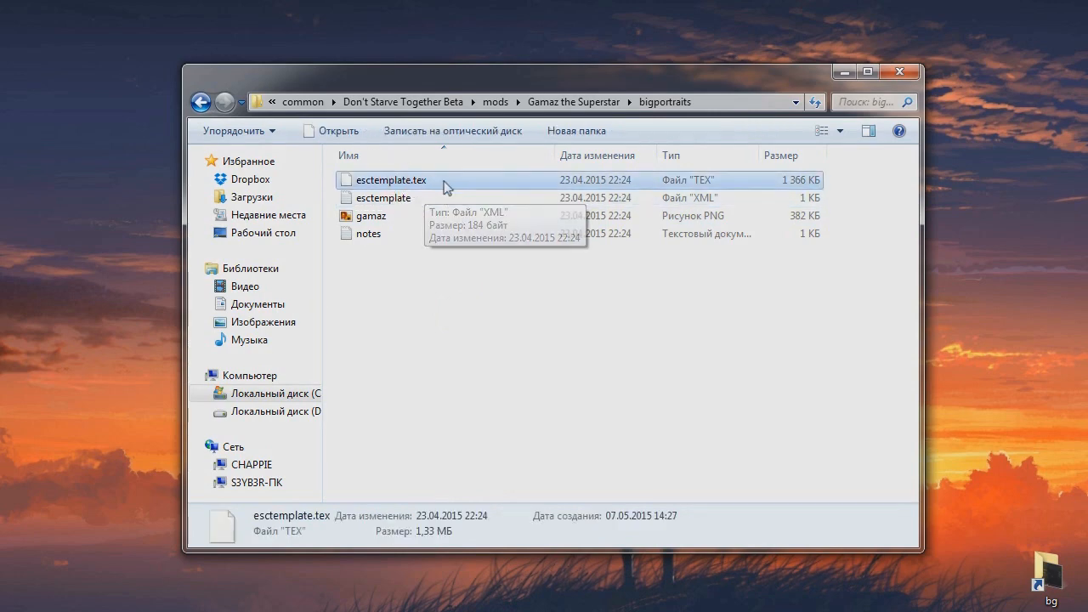
pyautogui.click(382, 216)
pyautogui.click(368, 330)
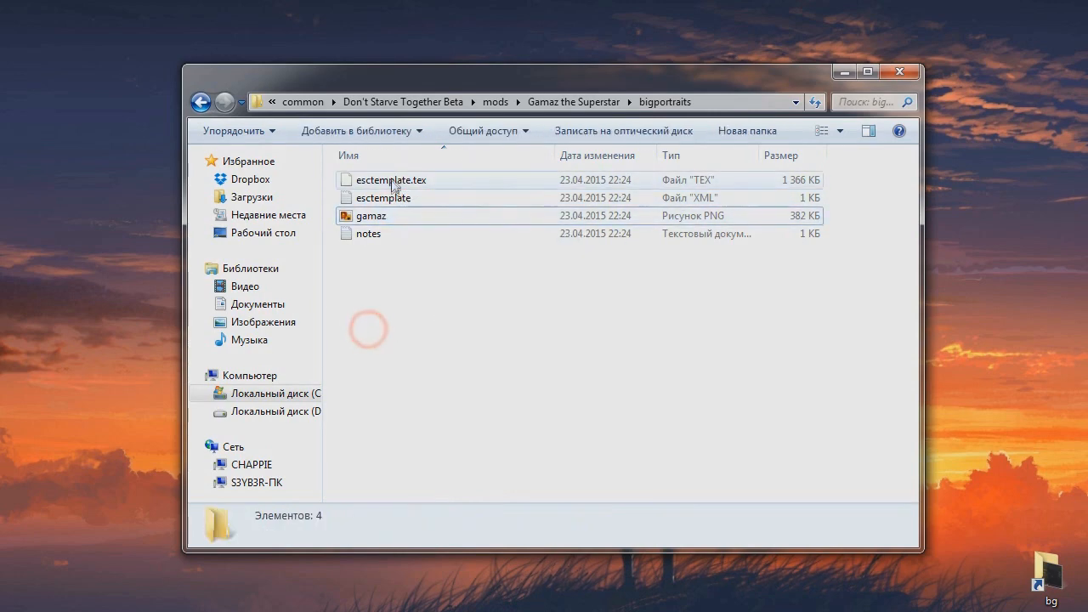
pyautogui.click(392, 181)
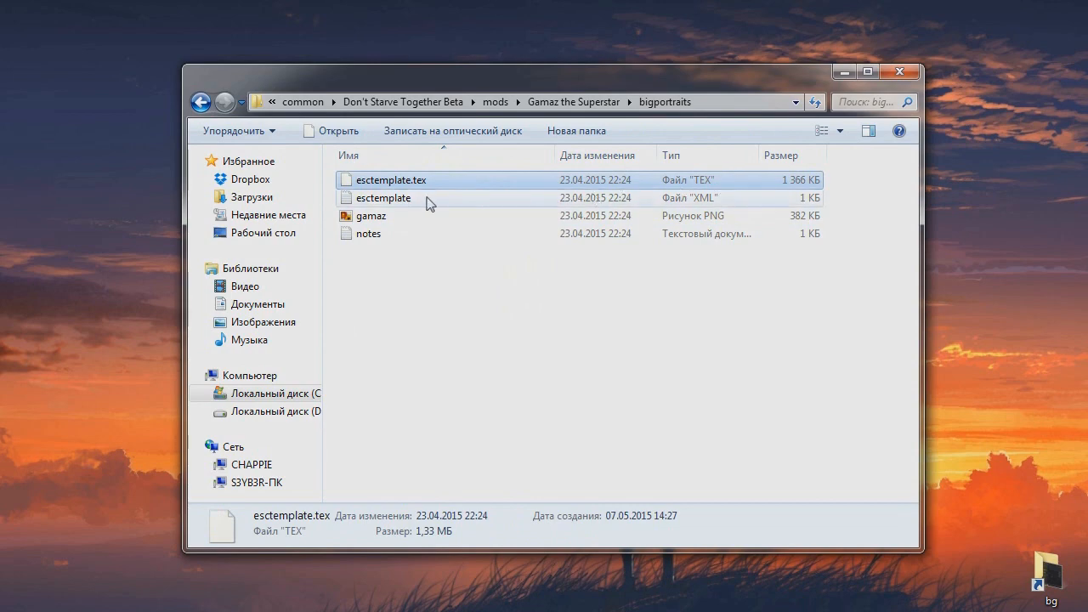
pyautogui.keyDown('ctrl'); pyautogui.click(416, 198); pyautogui.keyUp('ctrl')
pyautogui.press('Delete')
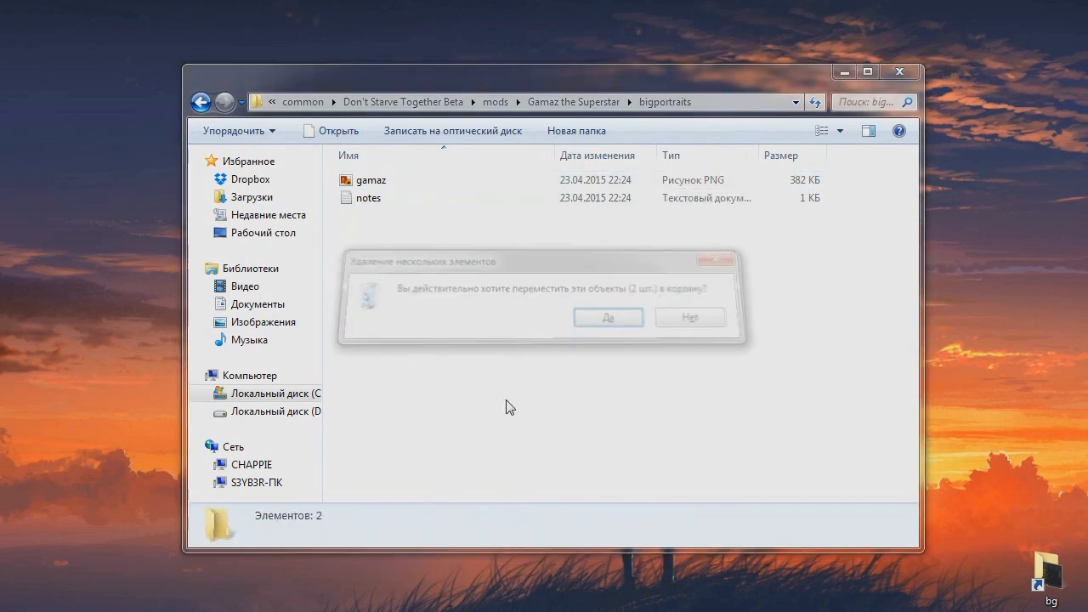
pyautogui.press('Return')
pyautogui.press('BackSpace')
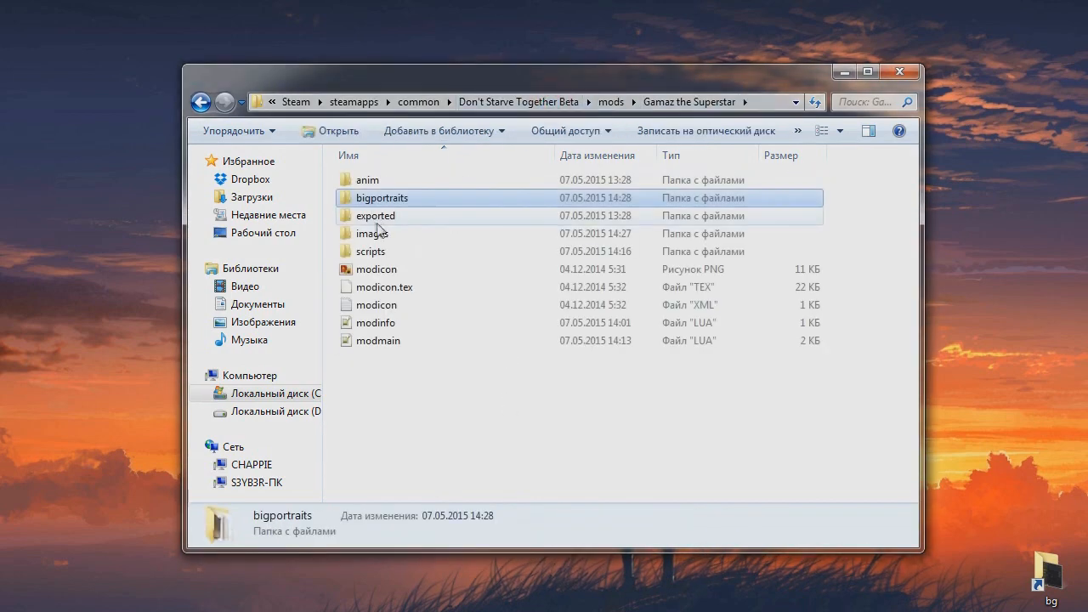
pyautogui.doubleClick(392, 200)
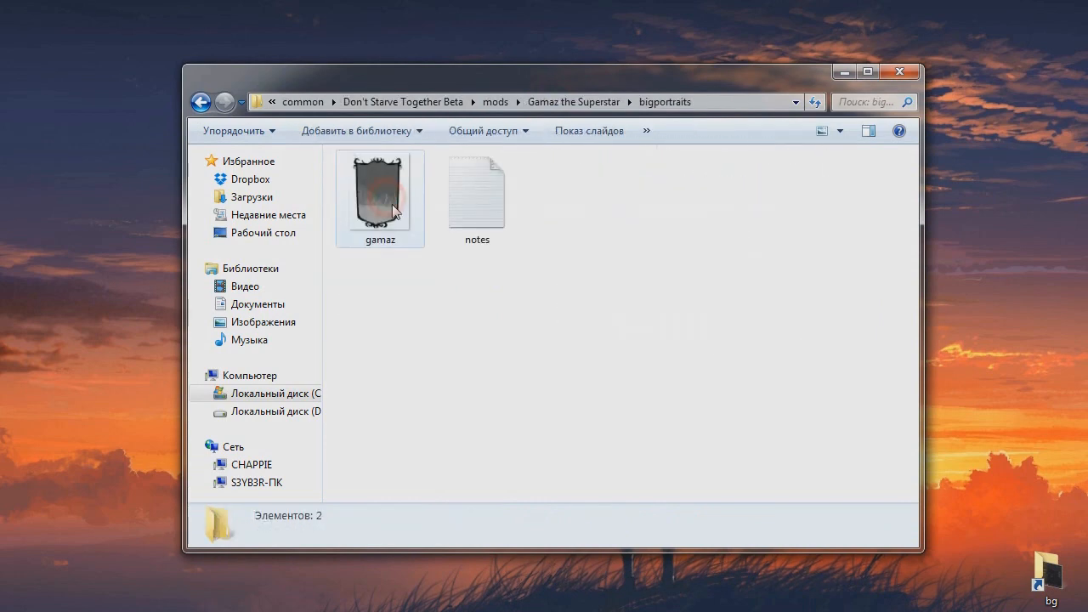
pyautogui.click(201, 102)
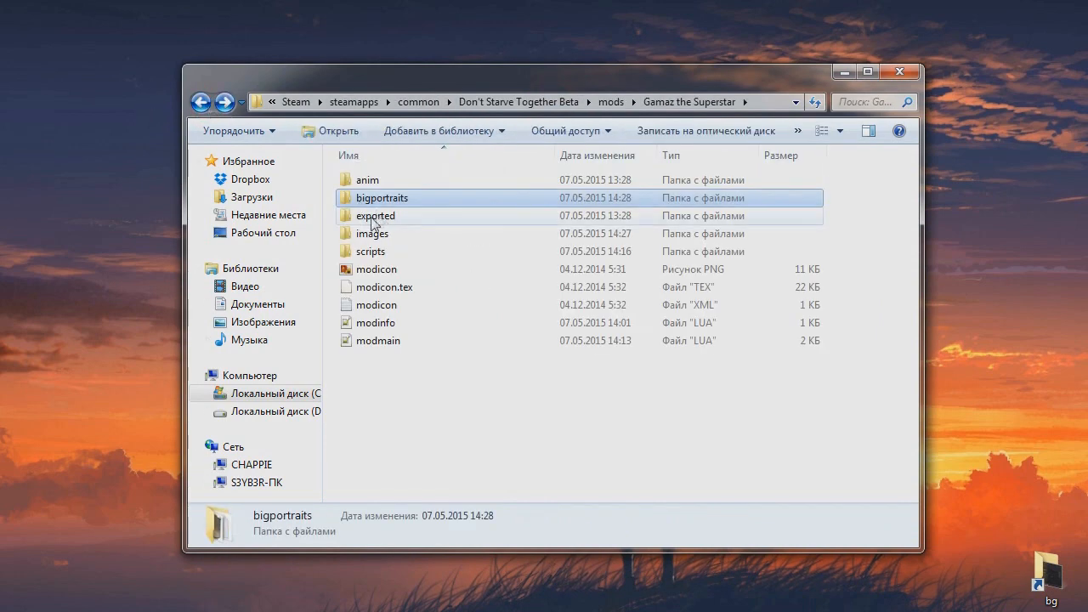
# - Rename the avatar_esctemplate PNG image in the images\avatars folder to avatar_gamaz
pyautogui.doubleClick(374, 232)
pyautogui.doubleClick(368, 183)
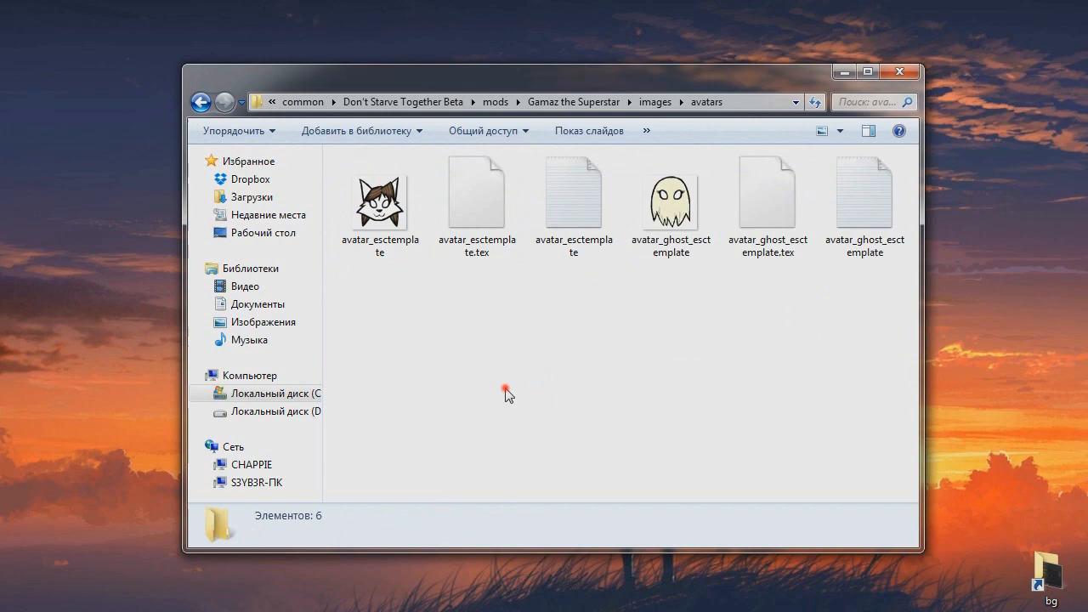
pyautogui.rightClick(391, 205)
pyautogui.click(456, 537)
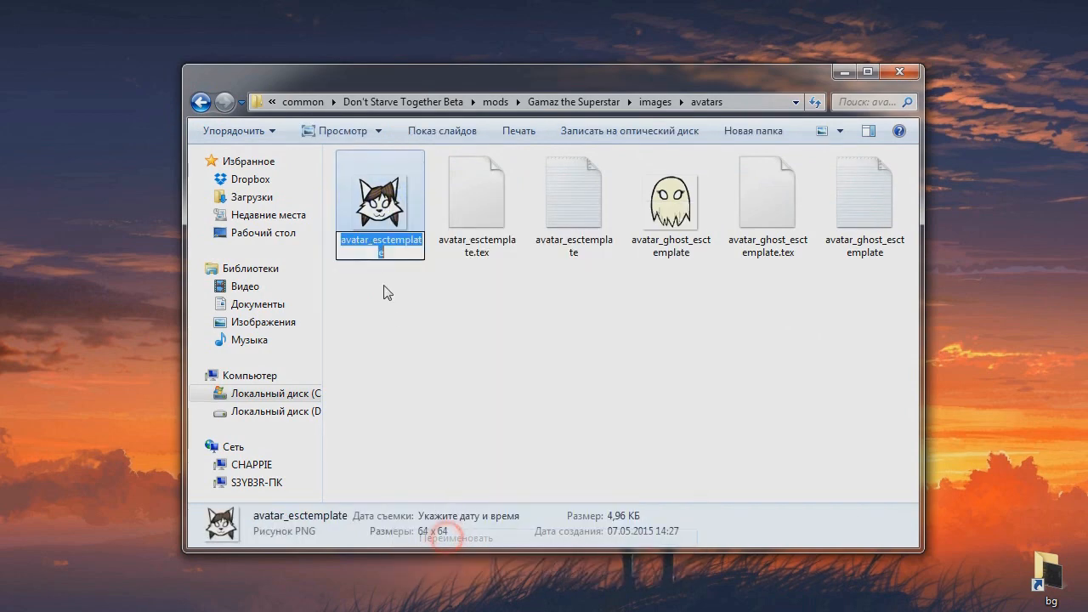
pyautogui.click(397, 257)
pyautogui.rightClick(399, 258)
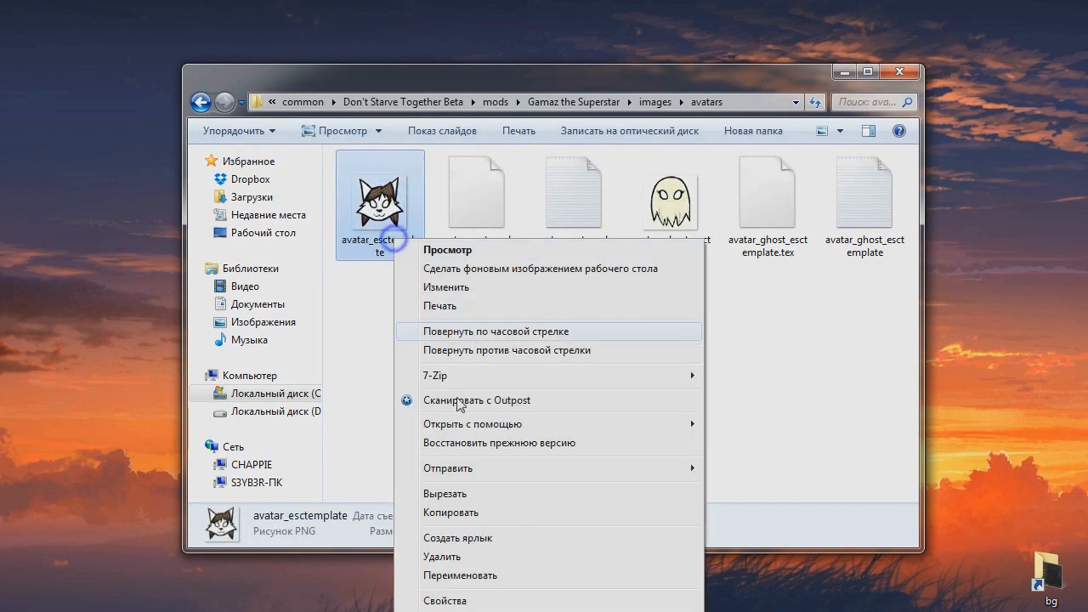
pyautogui.click(442, 573)
pyautogui.moveTo(393, 252); pyautogui.dragTo(380, 244)
pyautogui.write('g')
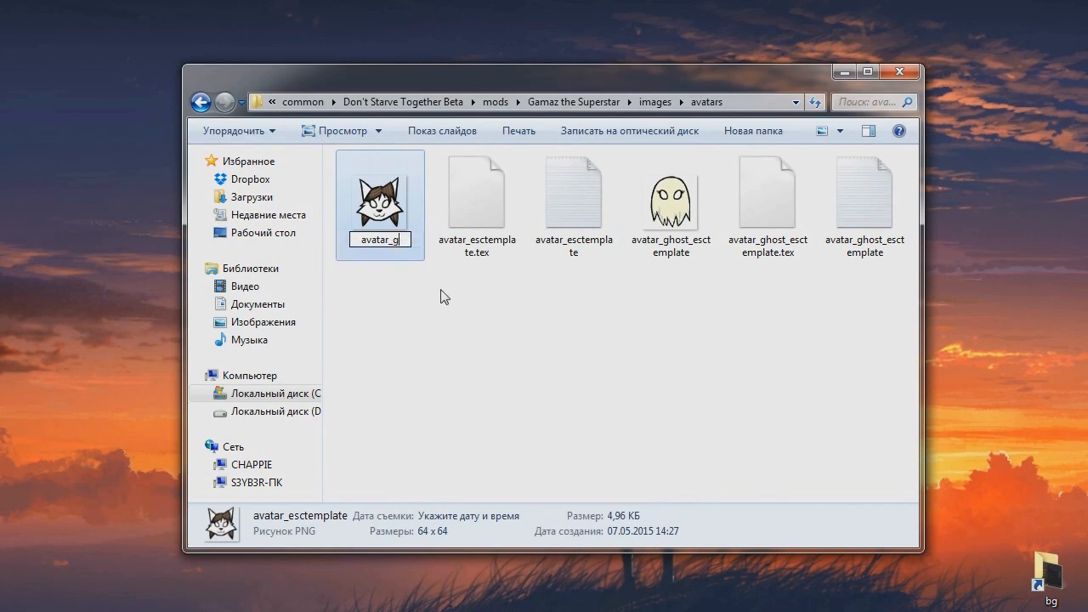
pyautogui.click(440, 294)
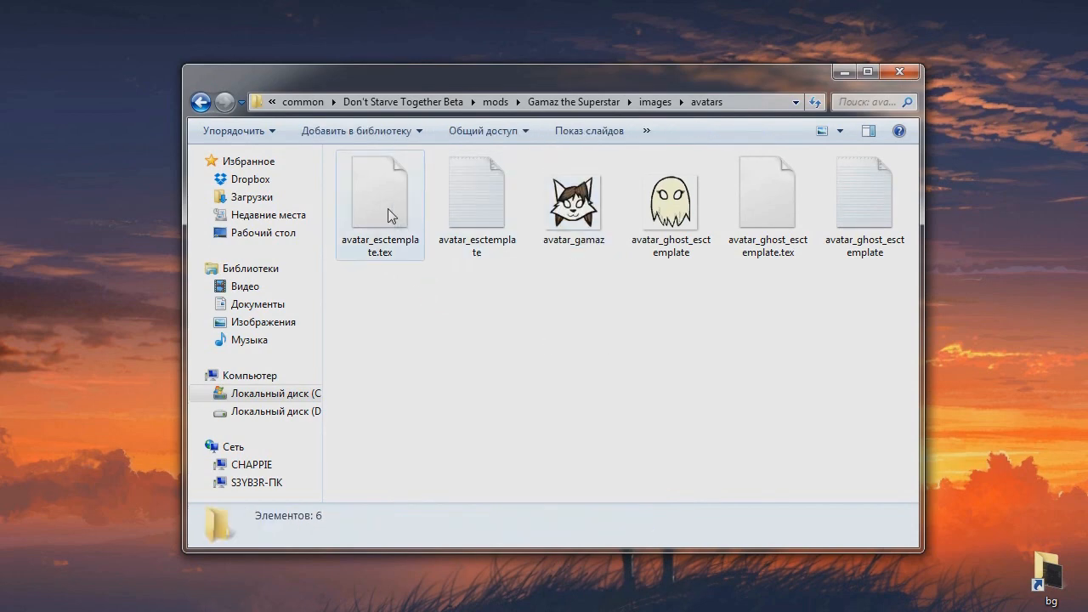
# - Show the avatars folder as a list and delete the TEX and XML files of both avatar_esctemplate and avatar_ghost_esctemplate
pyautogui.rightClick(407, 346)
pyautogui.moveTo(474, 359)
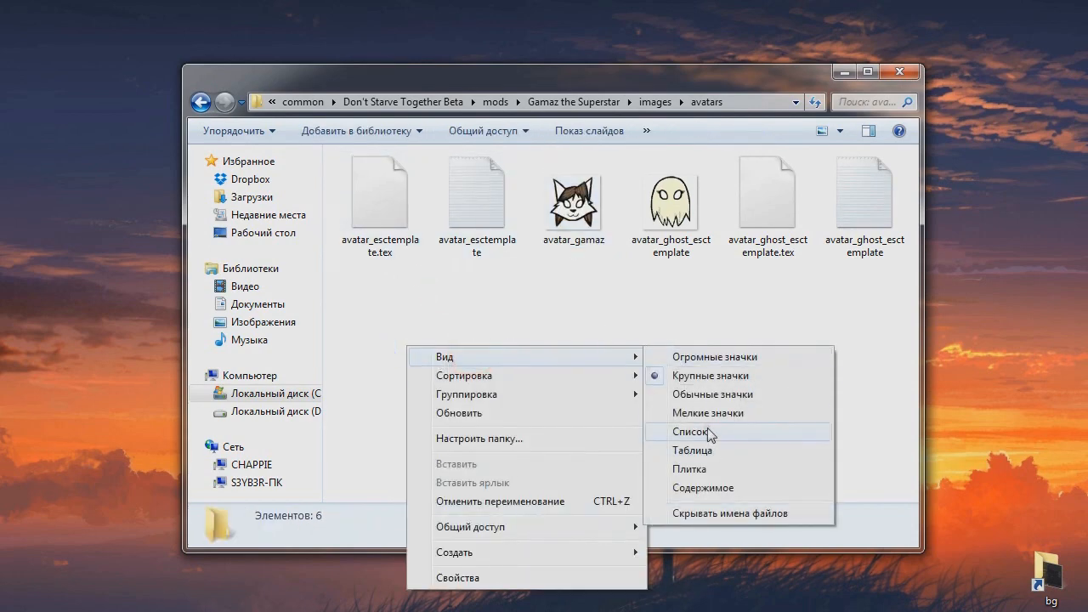
pyautogui.click(709, 437)
pyautogui.click(416, 158)
pyautogui.keyDown('ctrl'); pyautogui.click(416, 176); pyautogui.keyUp('ctrl')
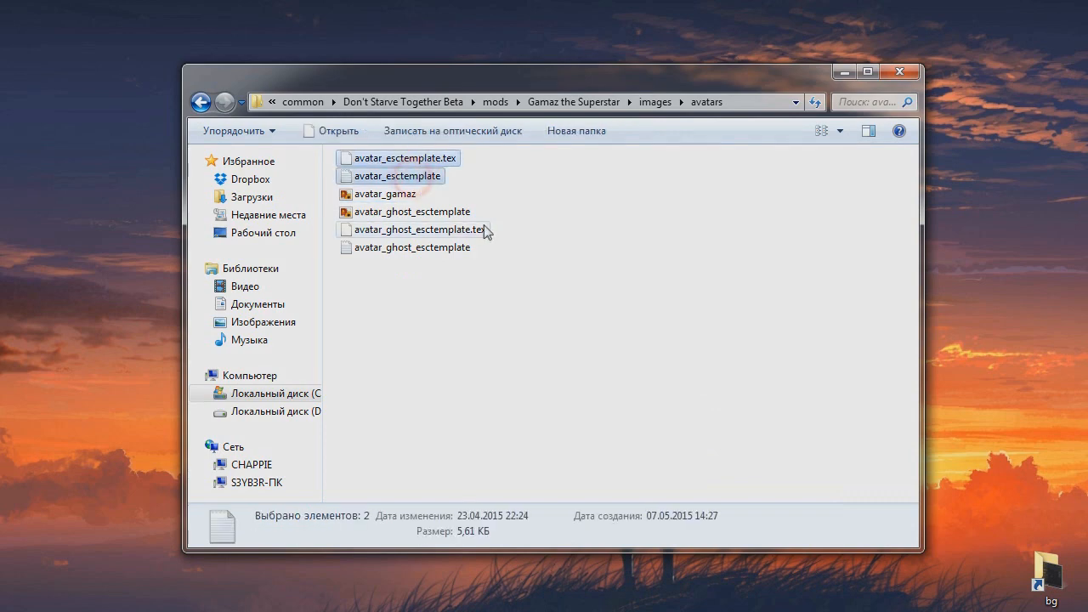
pyautogui.keyDown('ctrl'); pyautogui.click(438, 230); pyautogui.keyUp('ctrl')
pyautogui.keyDown('ctrl'); pyautogui.click(433, 247); pyautogui.keyUp('ctrl')
pyautogui.press('Delete')
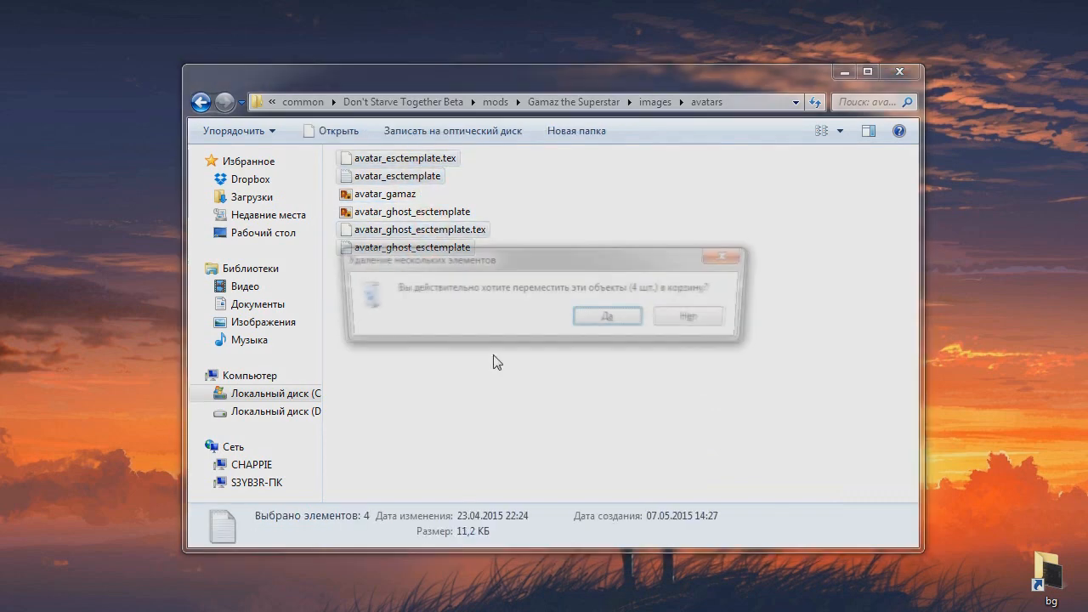
pyautogui.press('Return')
# - Rename the avatar_ghost_esctemplate PNG image in the avatars folder to avatar_ghost_gamaz
pyautogui.rightClick(440, 179)
pyautogui.click(446, 575)
pyautogui.moveTo(430, 175); pyautogui.dragTo(480, 180)
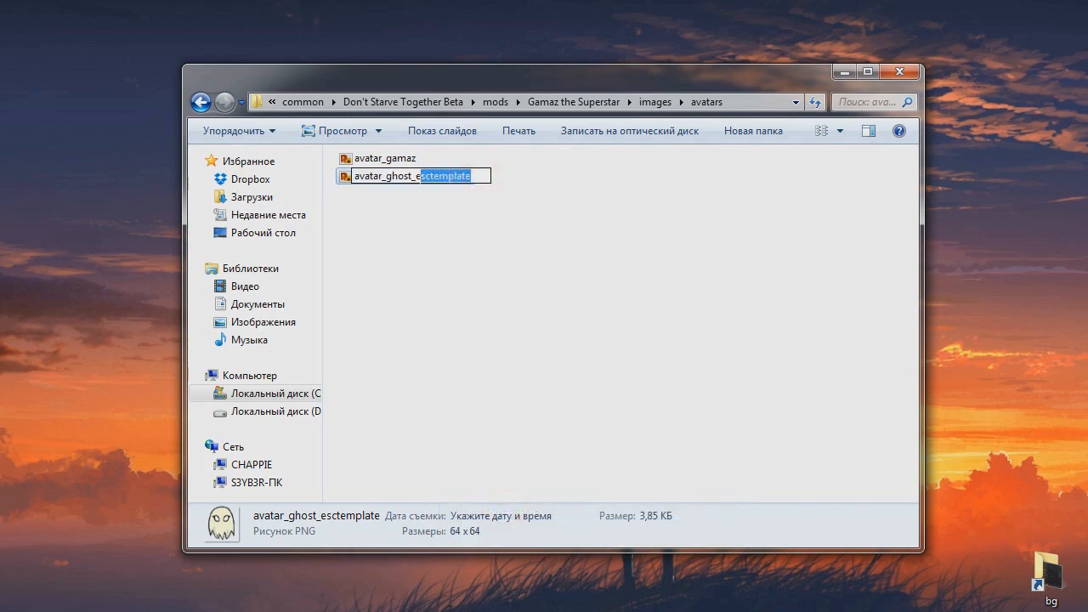
pyautogui.write('gamaz')
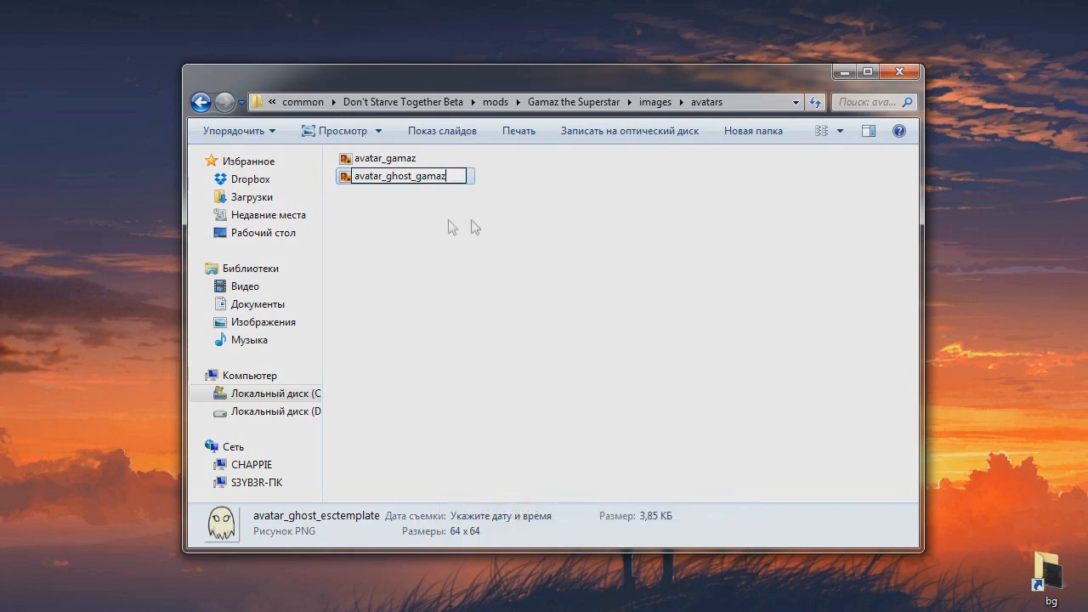
pyautogui.click(451, 249)
pyautogui.click(513, 255)
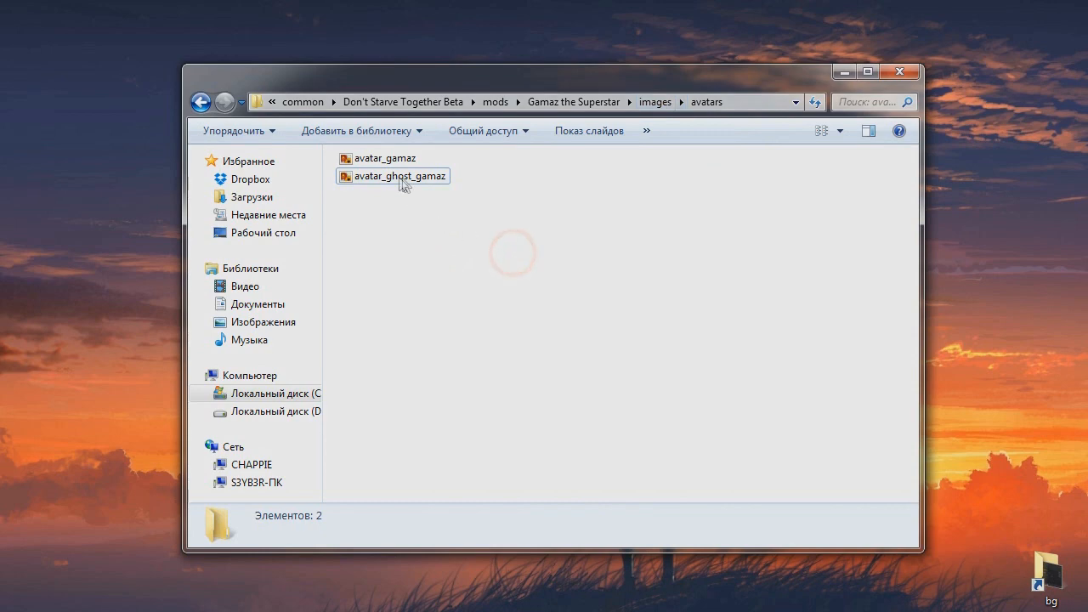
pyautogui.click(384, 187)
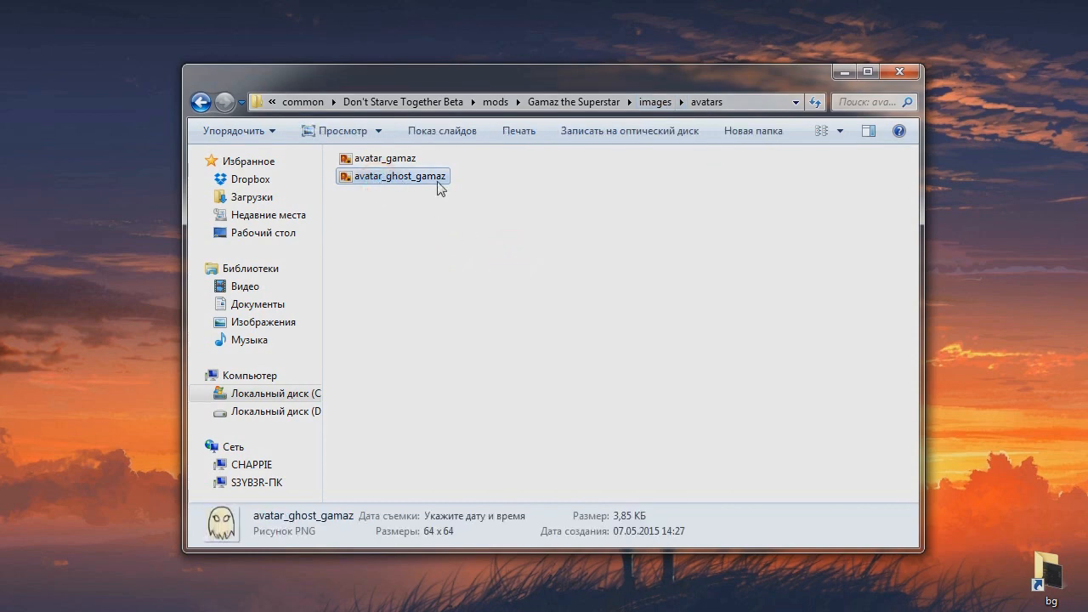
pyautogui.click(553, 284)
pyautogui.click(440, 236)
pyautogui.click(394, 181)
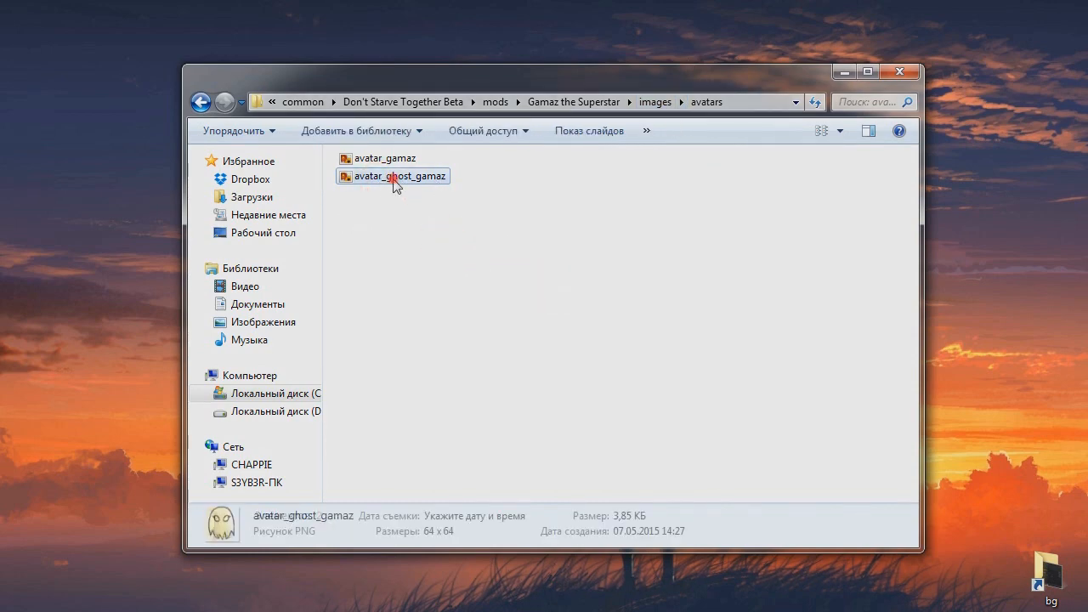
pyautogui.click(443, 199)
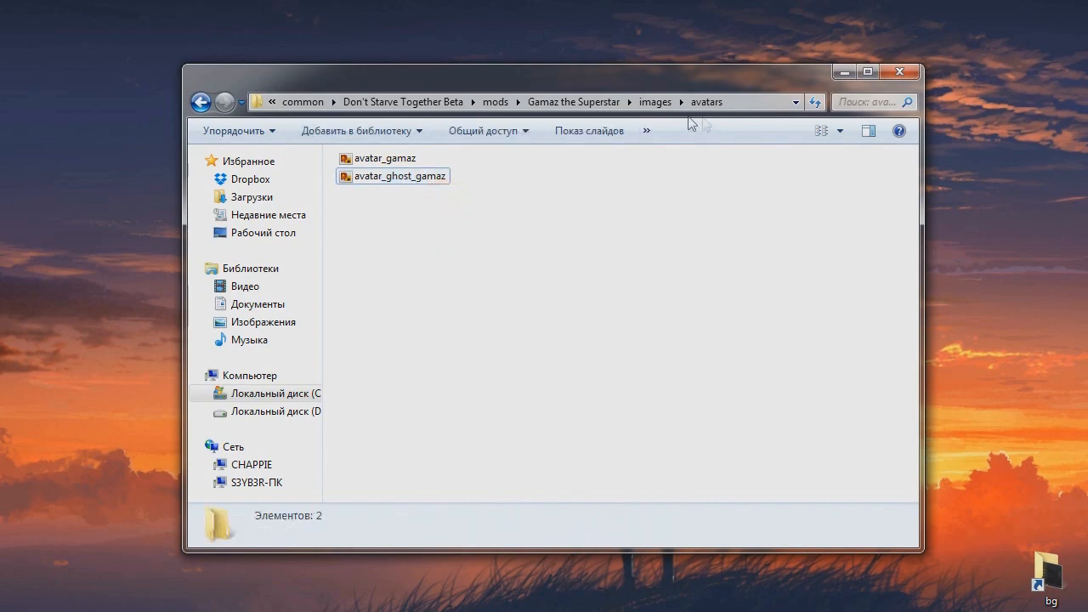
# - Rename the esctemplate PNG image in the images\map_icons folder to gamaz
pyautogui.click(654, 102)
pyautogui.press('Down')
pyautogui.press('Return')
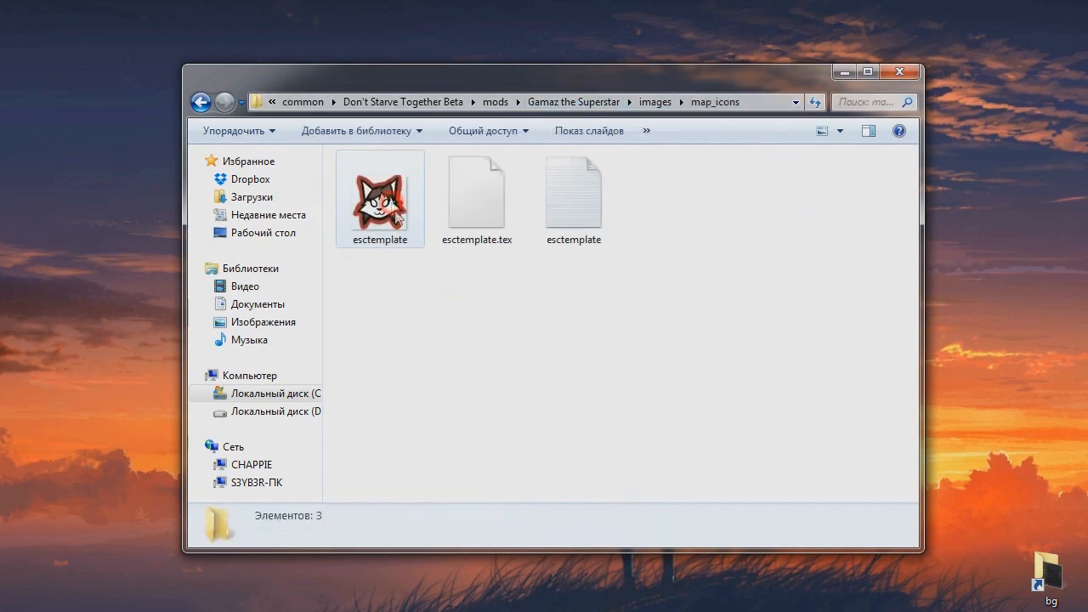
pyautogui.click(375, 204)
pyautogui.rightClick(391, 223)
pyautogui.click(463, 556)
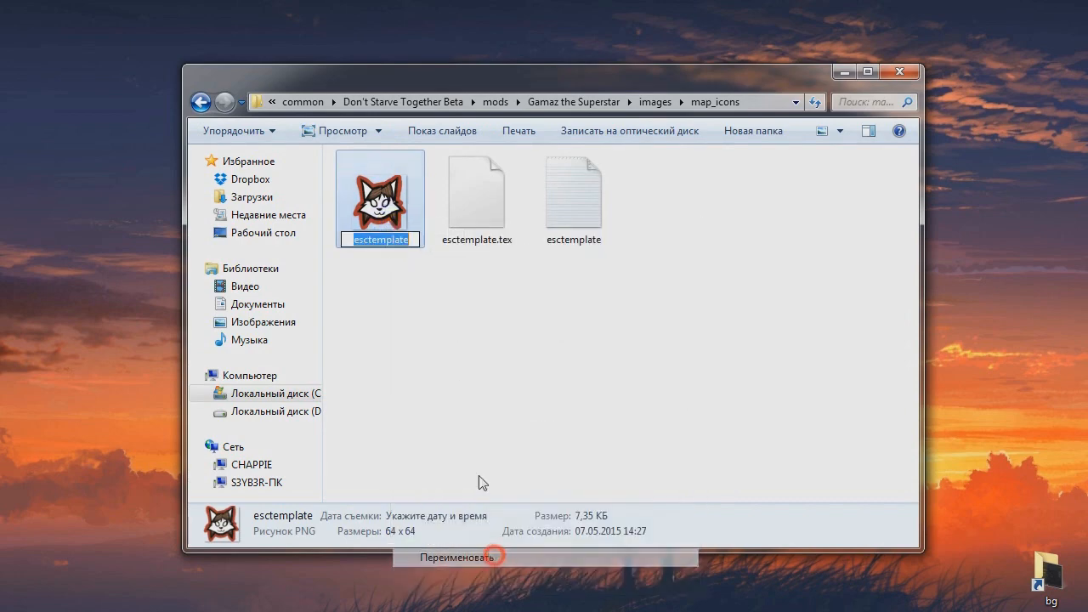
pyautogui.write('gamaz')
pyautogui.click(393, 302)
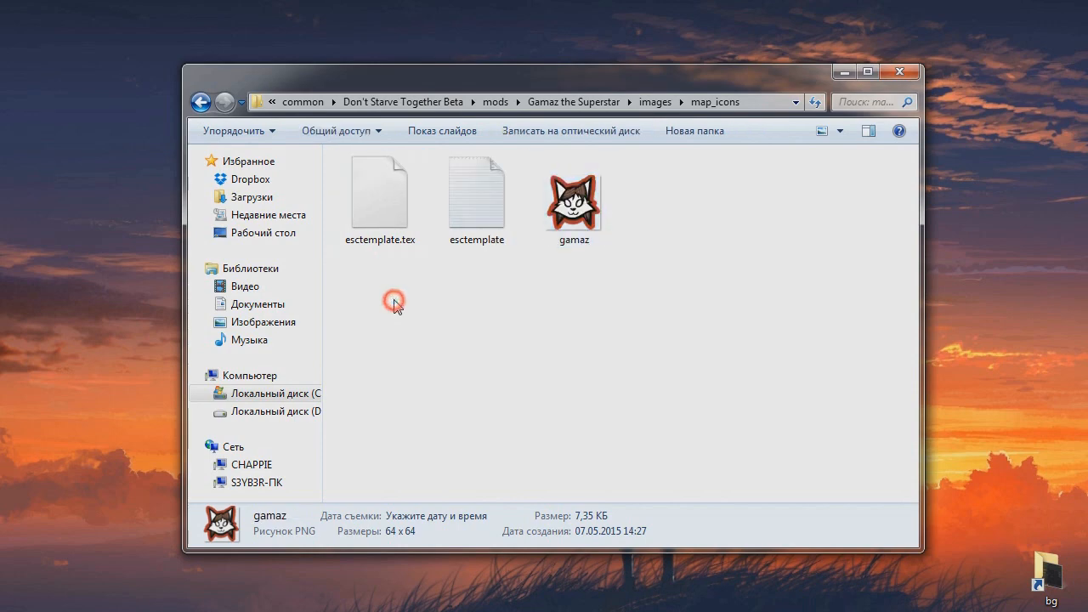
# - Delete the esctemplate TEX and XML files from the images\map_icons folder
pyautogui.click(579, 185)
pyautogui.click(485, 328)
pyautogui.click(369, 204)
pyautogui.keyDown('ctrl'); pyautogui.click(484, 206); pyautogui.keyUp('ctrl')
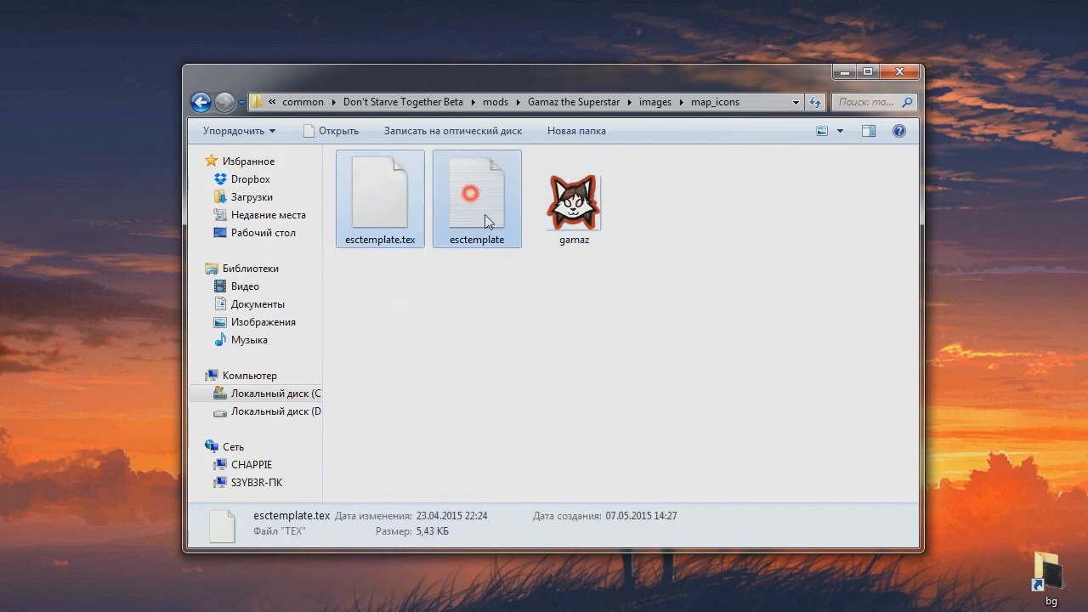
pyautogui.press('Delete')
pyautogui.click(626, 318)
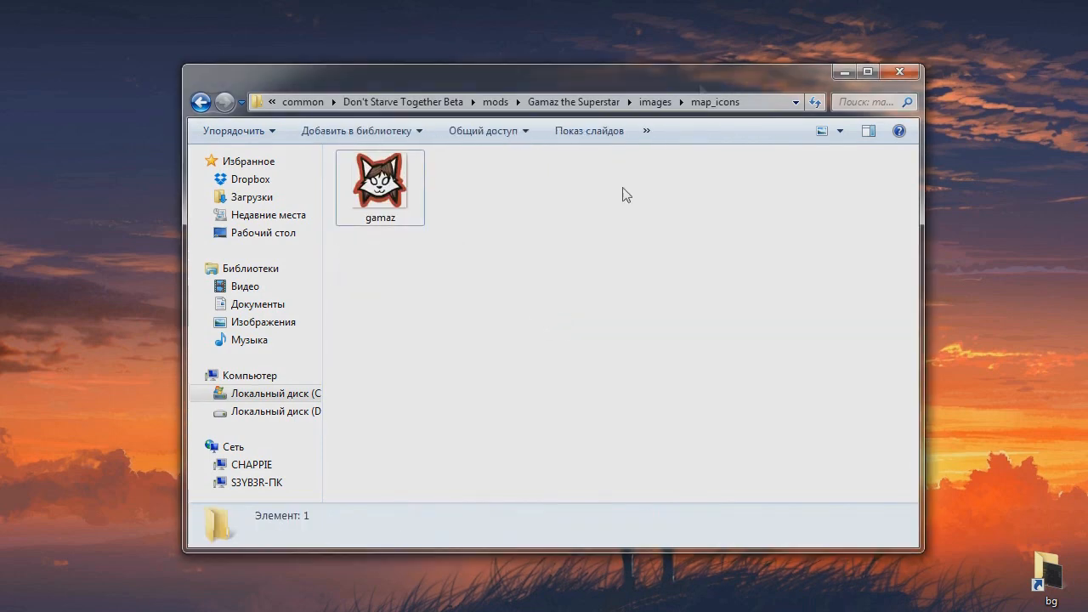
# - Rename the esctemplate PNG image in the images\saveslot_portraits folder to gamaz
pyautogui.click(655, 101)
pyautogui.doubleClick(400, 214)
pyautogui.click(416, 245)
pyautogui.rightClick(374, 211)
pyautogui.click(497, 549)
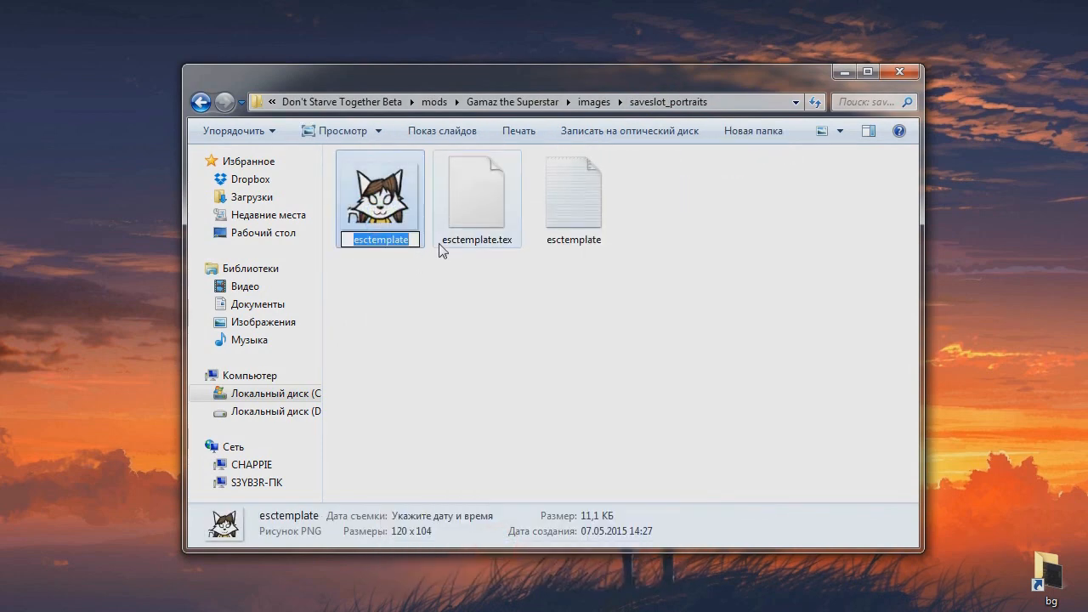
pyautogui.write('gamaz')
pyautogui.click(475, 312)
# - Delete the esctemplate TEX and XML files from the saveslot_portraits folder
pyautogui.click(466, 199)
pyautogui.keyDown('ctrl'); pyautogui.click(374, 207); pyautogui.keyUp('ctrl')
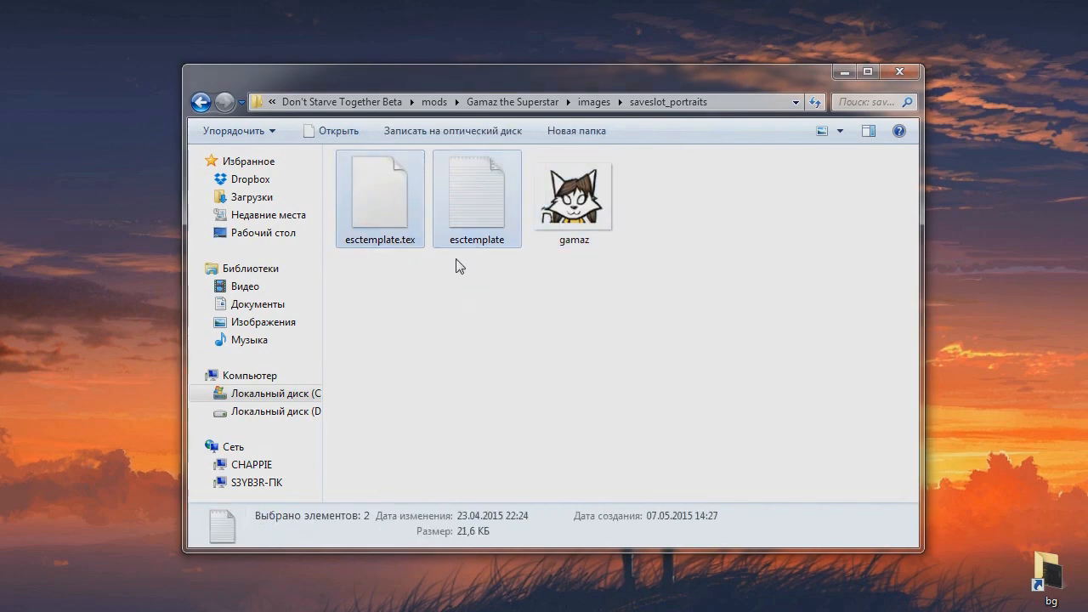
pyautogui.press('Delete')
# - Rename the esctemplate PNG image in the images\selectscreen_portraits folder to gamaz
pyautogui.click(594, 101)
pyautogui.click(423, 234)
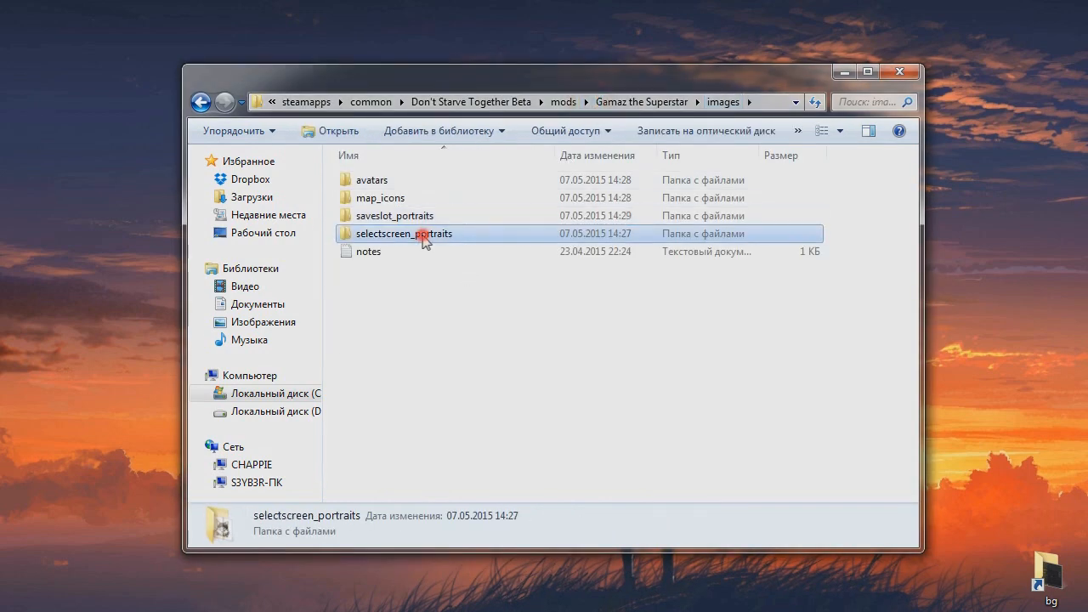
pyautogui.doubleClick(422, 235)
pyautogui.click(366, 209)
pyautogui.rightClick(363, 212)
pyautogui.click(471, 552)
pyautogui.write('gan')
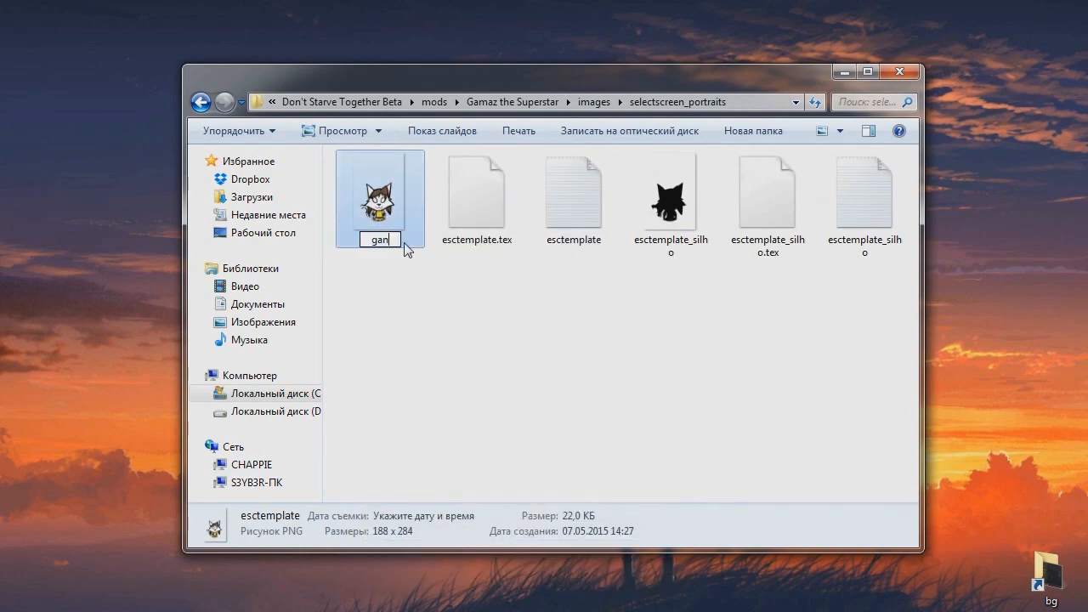
pyautogui.click(502, 328)
# - Rename the esctemplate_silho PNG silhouette in the selectscreen_portraits folder to gamaz_silho
pyautogui.click(551, 219)
pyautogui.rightClick(576, 212)
pyautogui.click(636, 547)
pyautogui.click(589, 239)
pyautogui.hotkey('shift', 'Home')
pyautogui.write('gam')
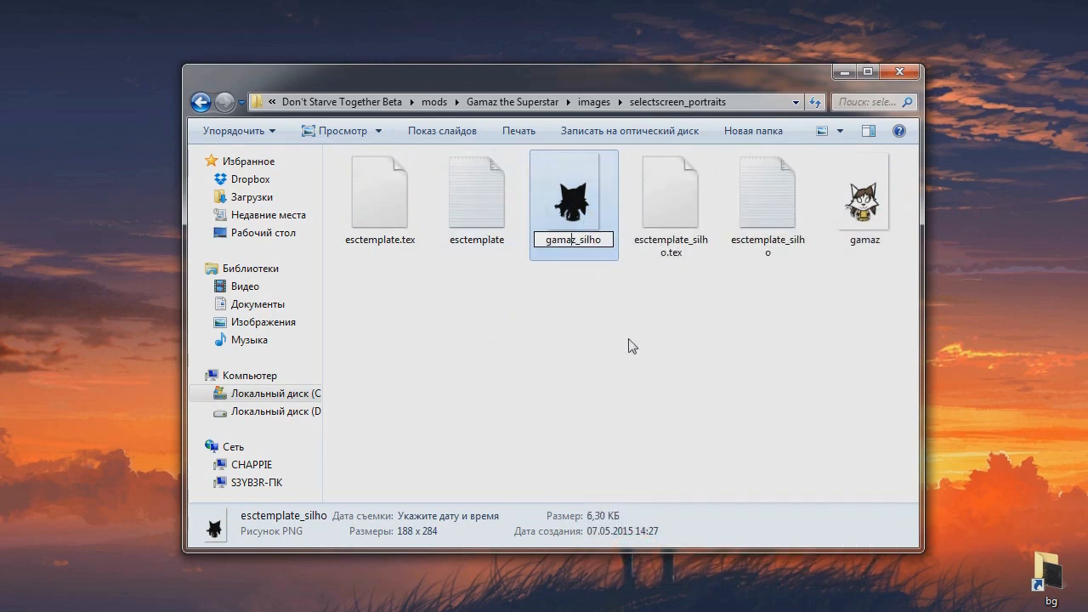
pyautogui.write('az')
pyautogui.click(508, 316)
# - Delete the TEX and XML files of both esctemplate and esctemplate_silho from the selectscreen_portraits folder
pyautogui.click(374, 198)
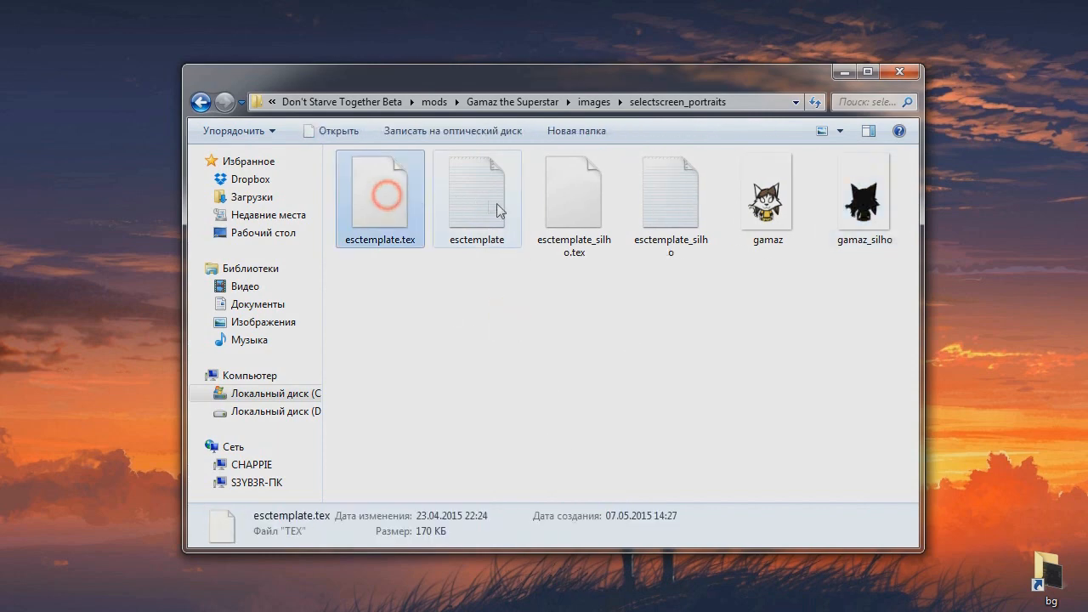
pyautogui.keyDown('shift'); pyautogui.click(670, 198); pyautogui.keyUp('shift')
pyautogui.press('Delete')
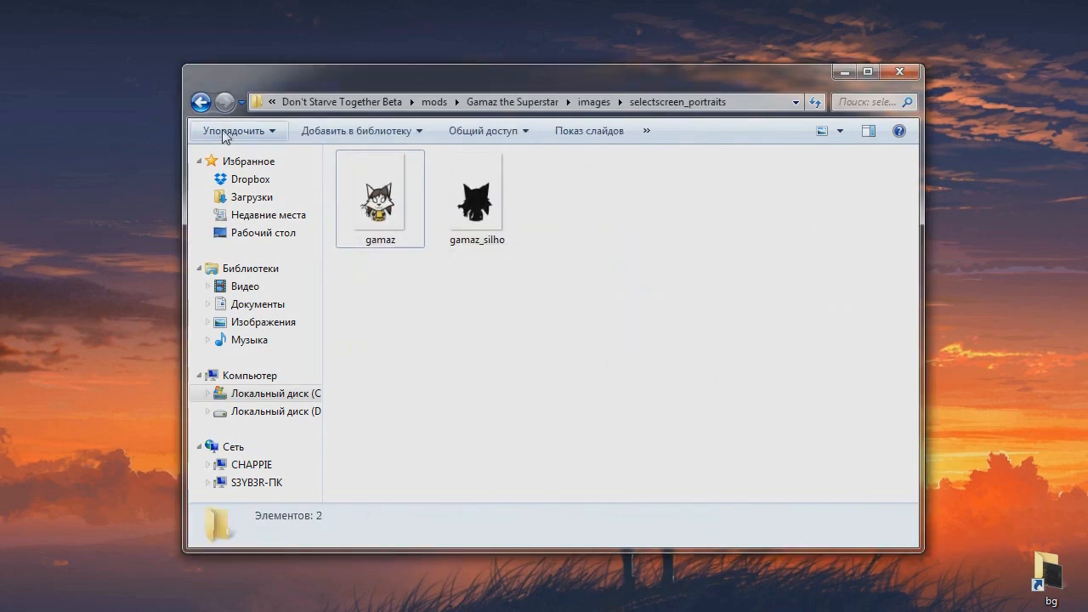
# - Rename the esctemplate folder inside the mod's exported folder to gamaz
pyautogui.click(200, 103)
pyautogui.click(357, 252)
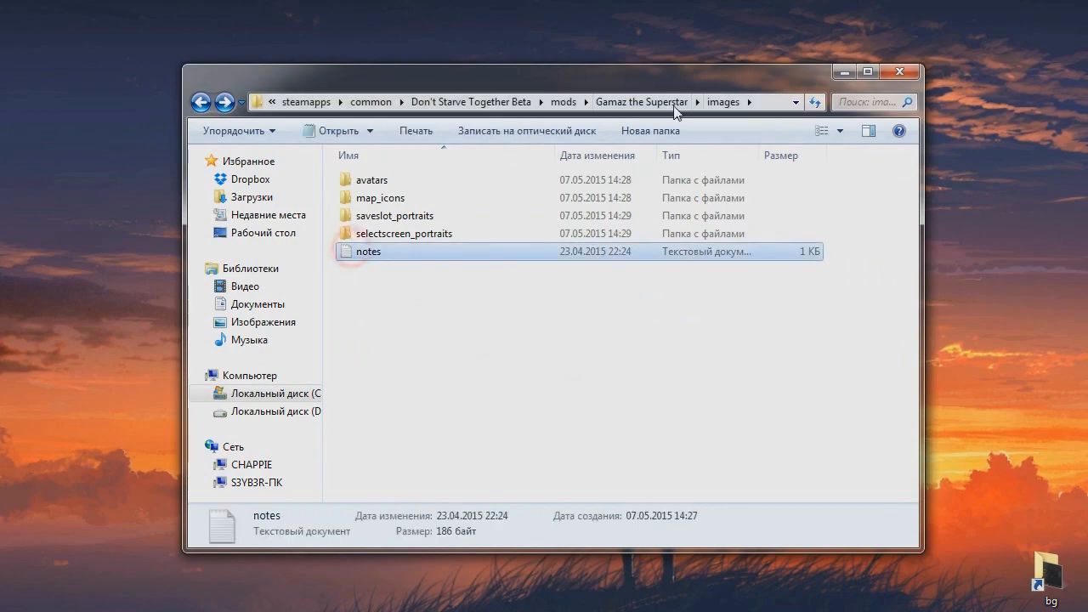
pyautogui.click(648, 103)
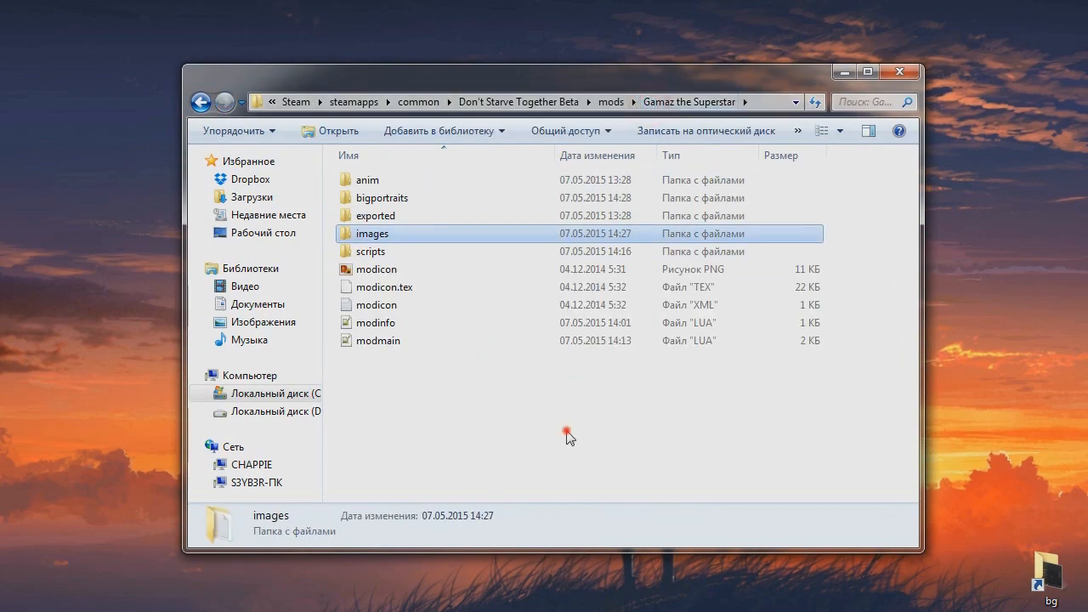
pyautogui.doubleClick(371, 216)
pyautogui.rightClick(392, 189)
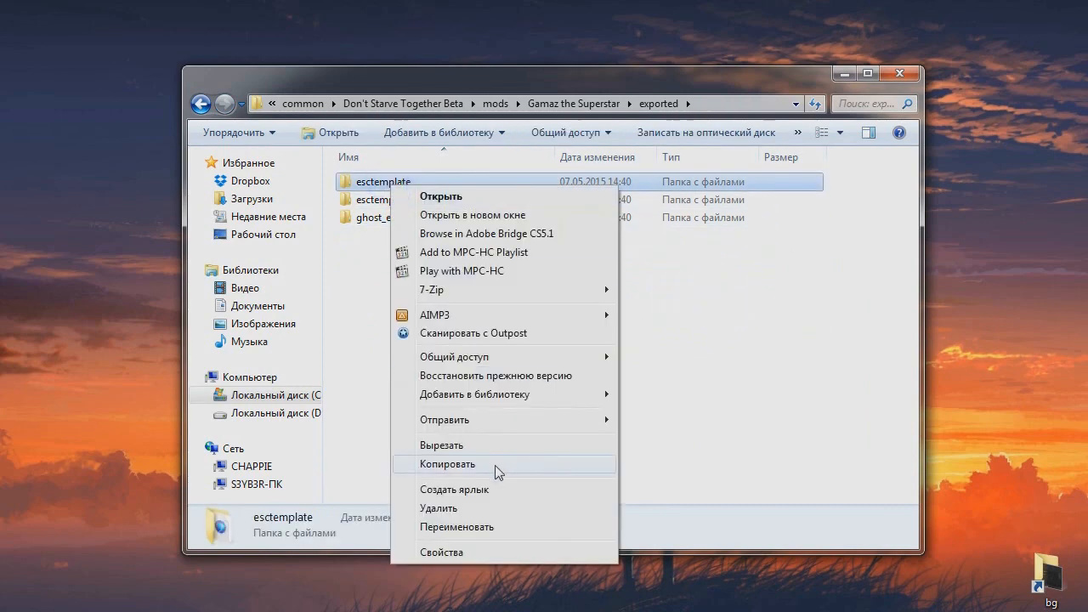
pyautogui.click(479, 590)
pyautogui.click(419, 181)
pyautogui.moveTo(421, 180); pyautogui.dragTo(331, 185)
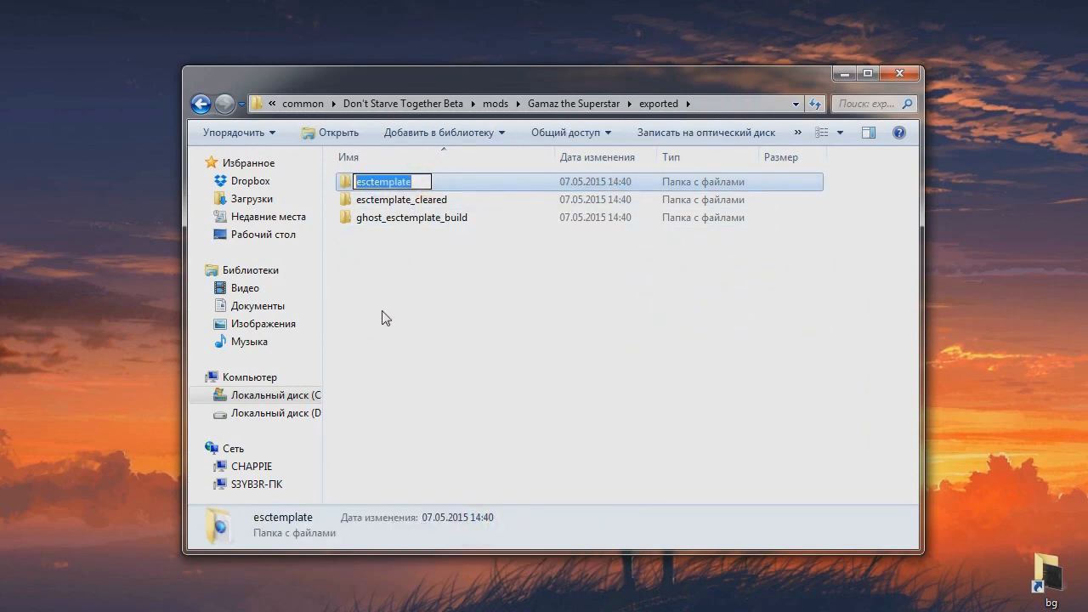
pyautogui.write('gamaz')
pyautogui.click(383, 316)
# - Rename the esctemplate_cleared folder in the exported folder to gamaz_cleared
pyautogui.rightClick(401, 190)
pyautogui.click(510, 530)
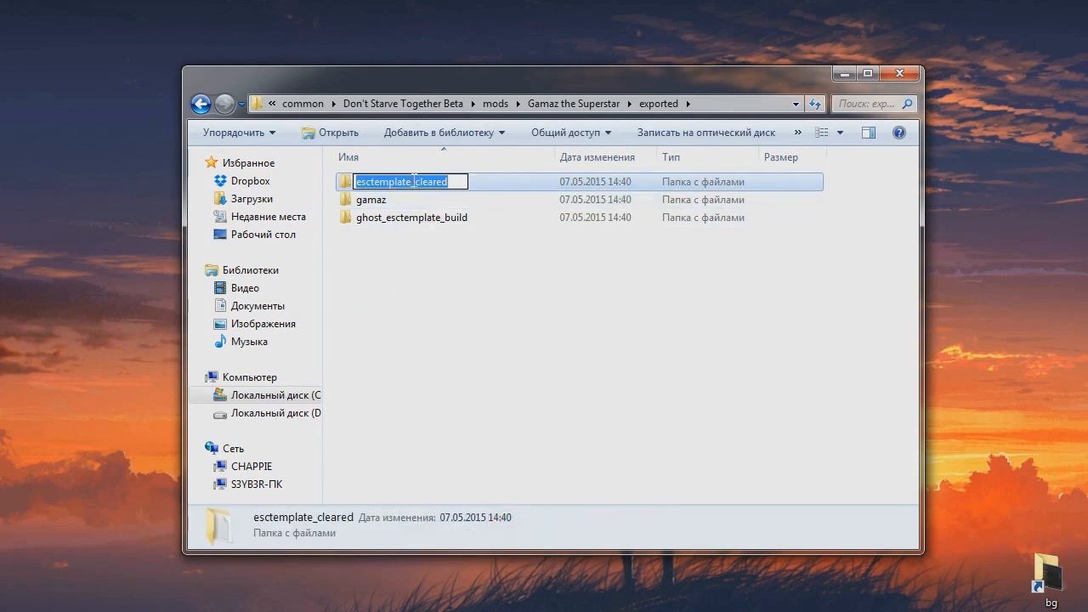
pyautogui.write('g')
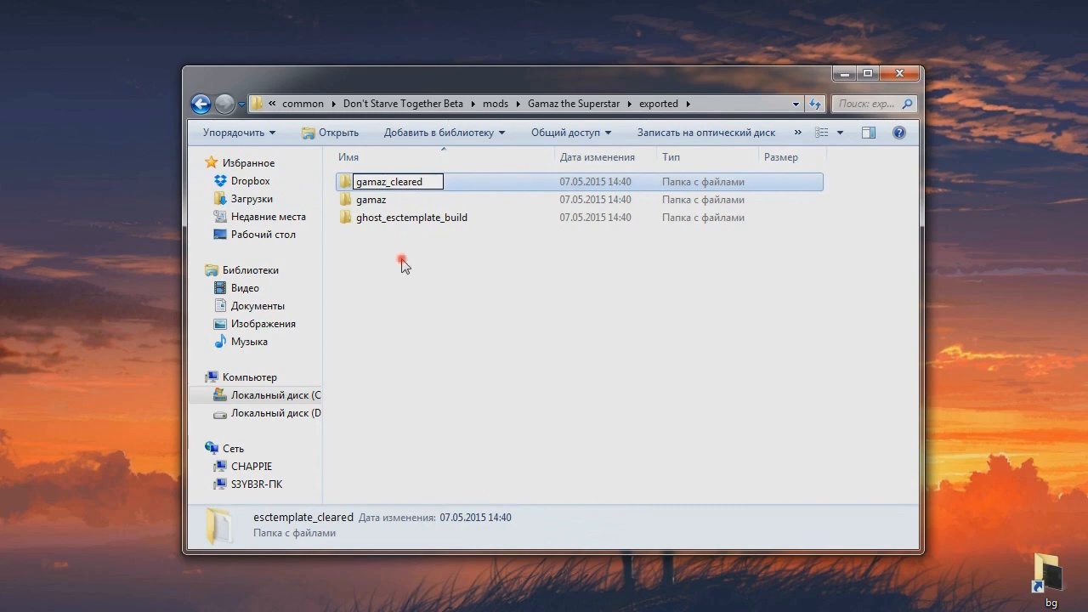
pyautogui.write('amaz')
pyautogui.click(402, 265)
# - Rename the ghost_esctemplate_build folder in the exported folder to ghost_gamaz_build
pyautogui.rightClick(398, 220)
pyautogui.click(473, 561)
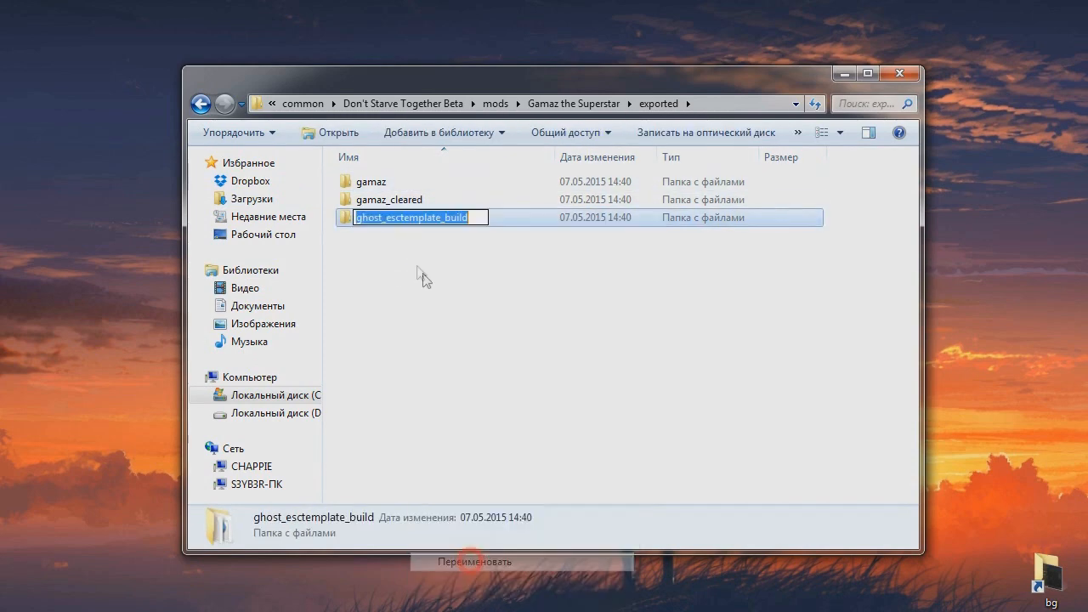
pyautogui.moveTo(436, 218); pyautogui.dragTo(387, 219)
pyautogui.write('gamaz')
pyautogui.click(479, 296)
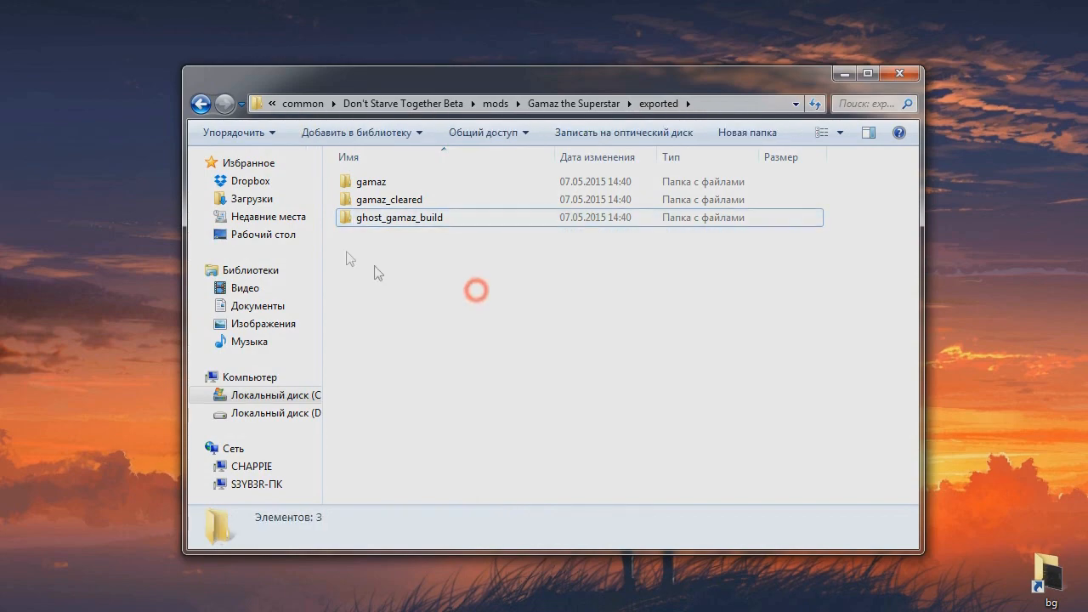
# - Open the exported\gamaz folder and look at the body-part images in its arm_lower and face subfolders
pyautogui.doubleClick(369, 182)
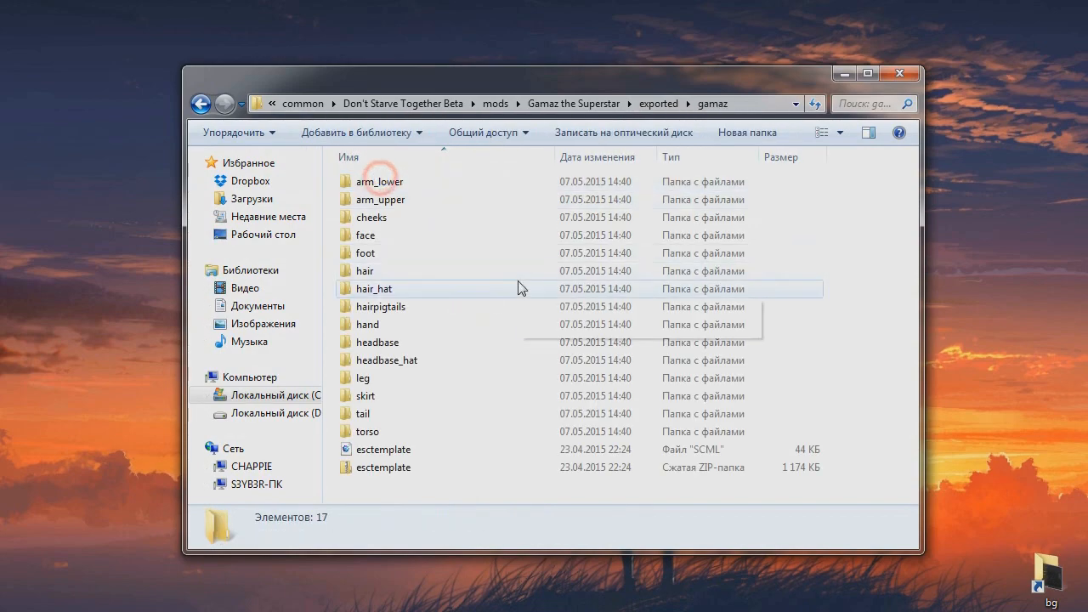
pyautogui.doubleClick(399, 181)
pyautogui.click(201, 103)
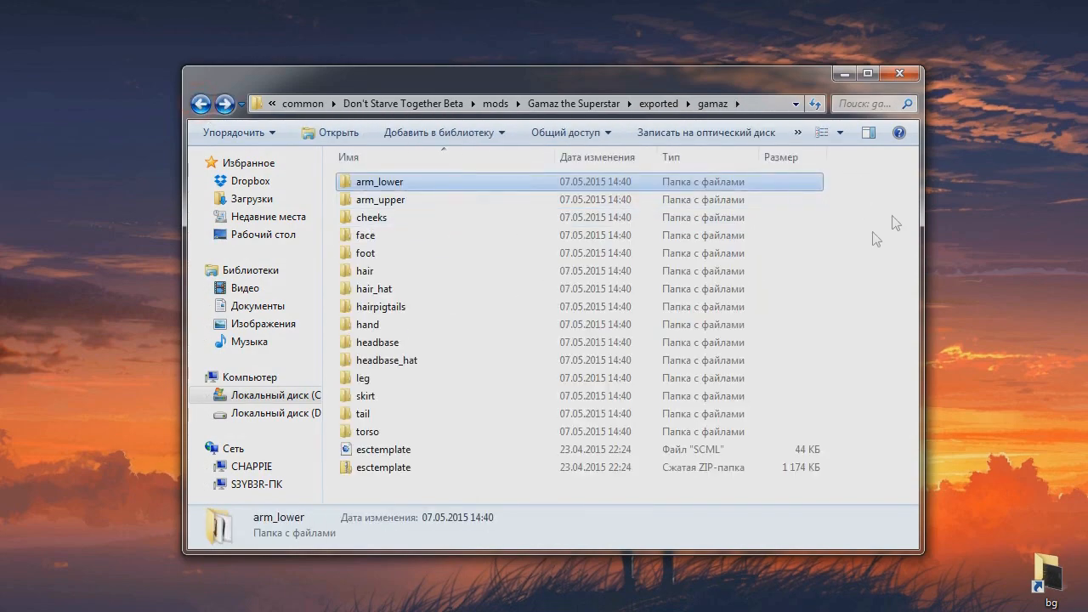
pyautogui.doubleClick(355, 235)
pyautogui.click(201, 103)
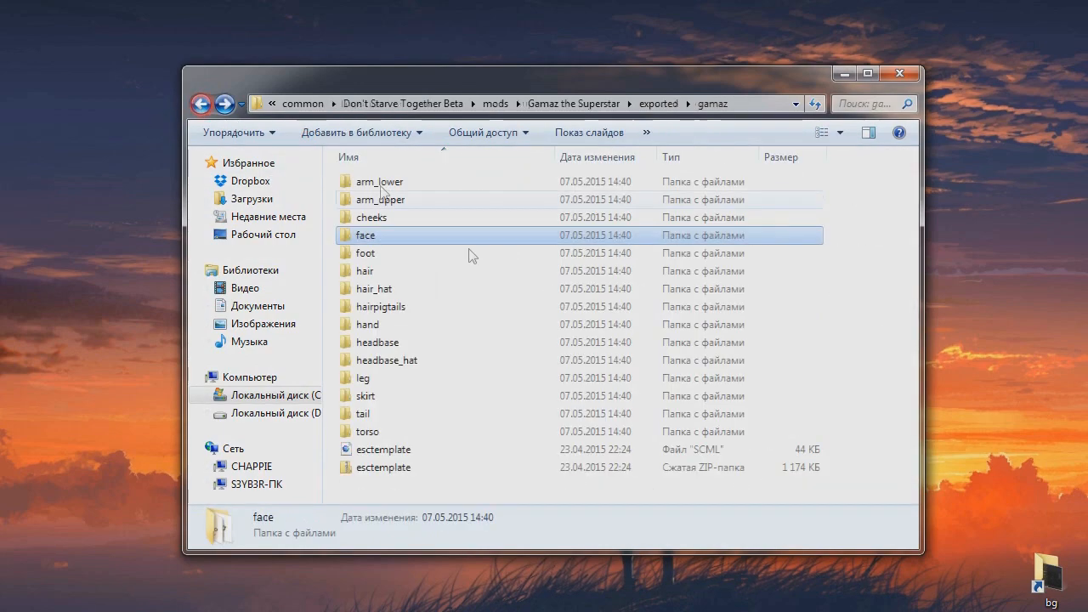
# - Rename the esctemplate SCML file in the exported\gamaz folder to gamaz
pyautogui.click(381, 452)
pyautogui.rightClick(381, 451)
pyautogui.press('Escape')
pyautogui.press('F2')
pyautogui.write('gamaz')
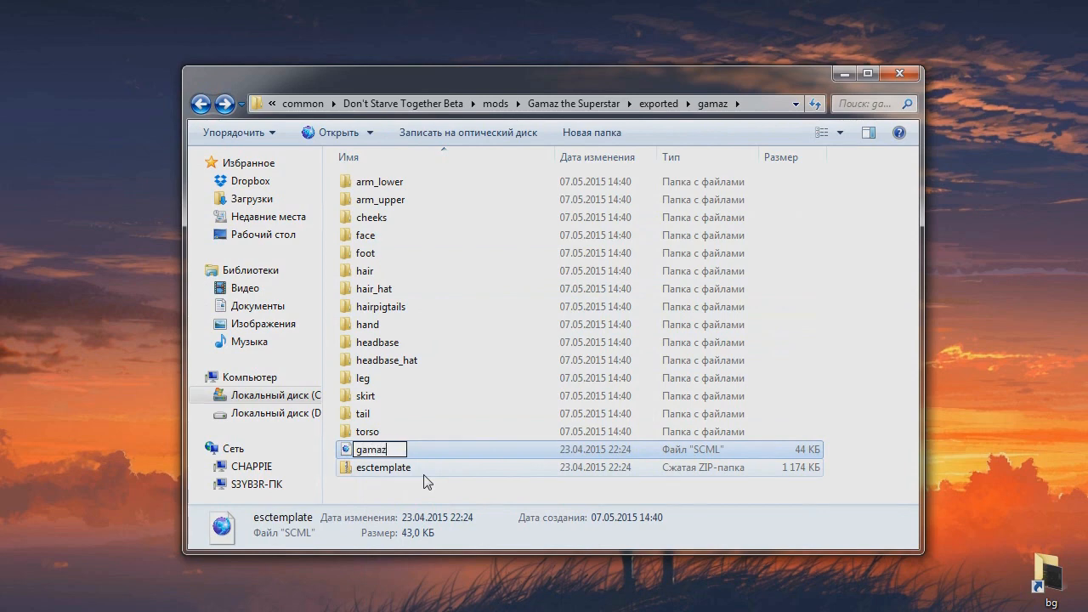
pyautogui.click(428, 491)
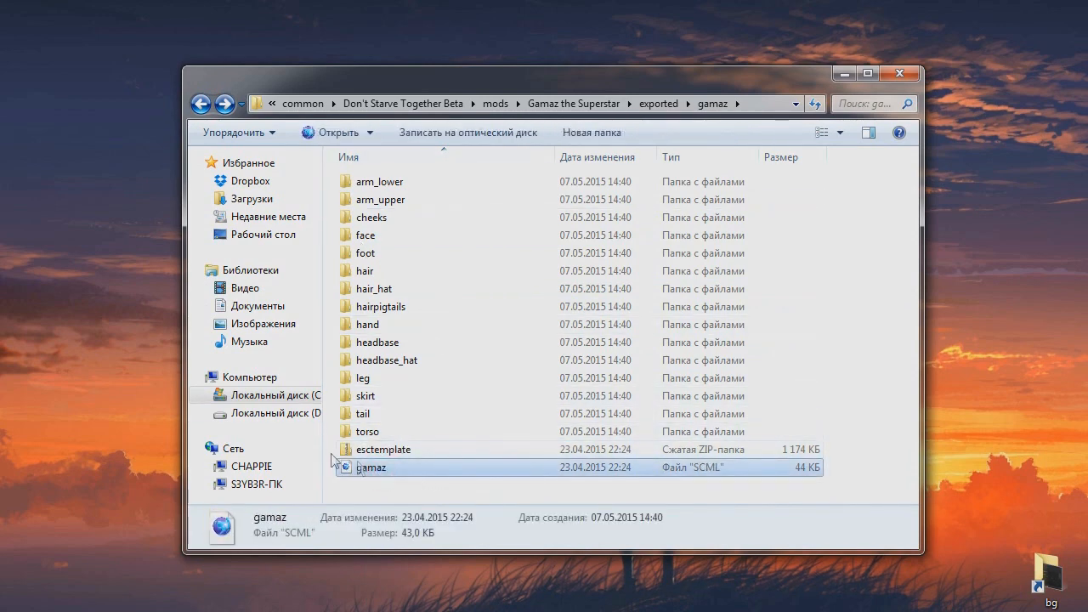
pyautogui.click(389, 486)
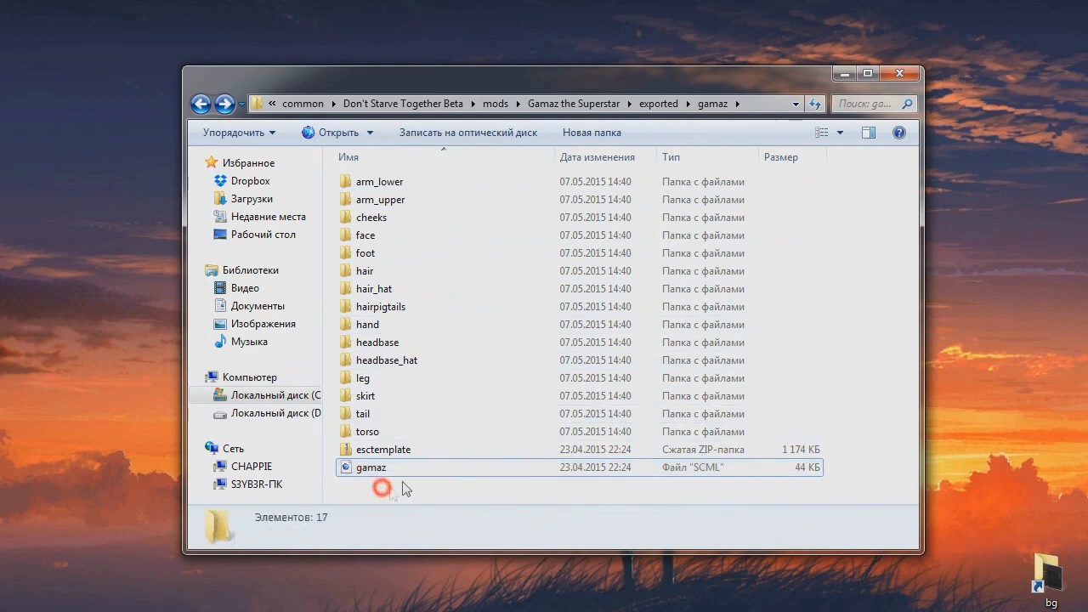
# - Rename the esctemplate ZIP archive in the exported\gamaz folder to gamaz
pyautogui.click(399, 447)
pyautogui.rightClick(408, 448)
pyautogui.click(482, 412)
pyautogui.write('gamaz')
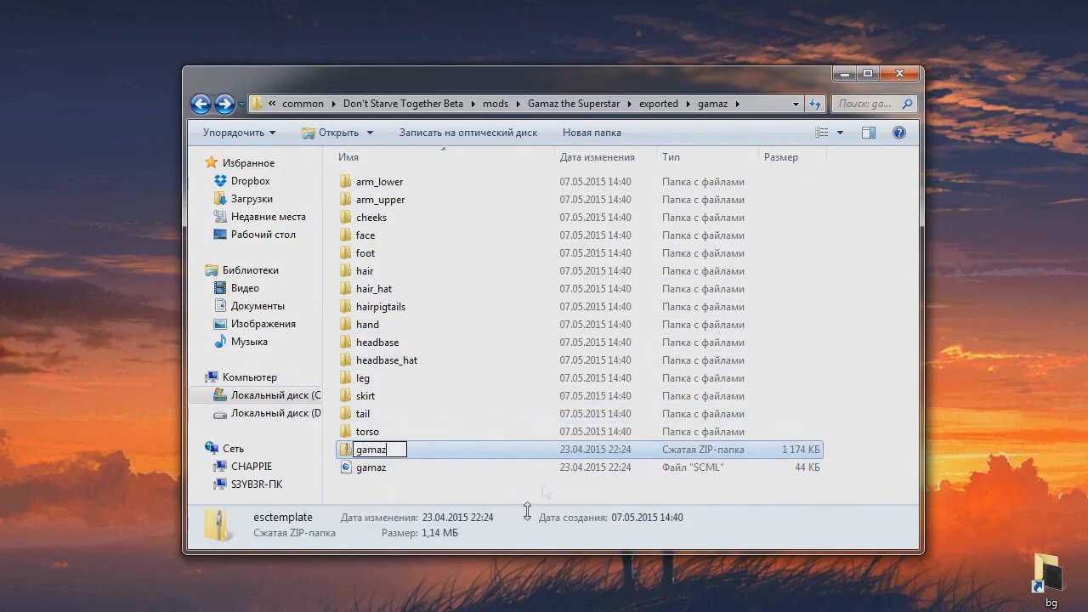
pyautogui.click(440, 499)
pyautogui.click(383, 451)
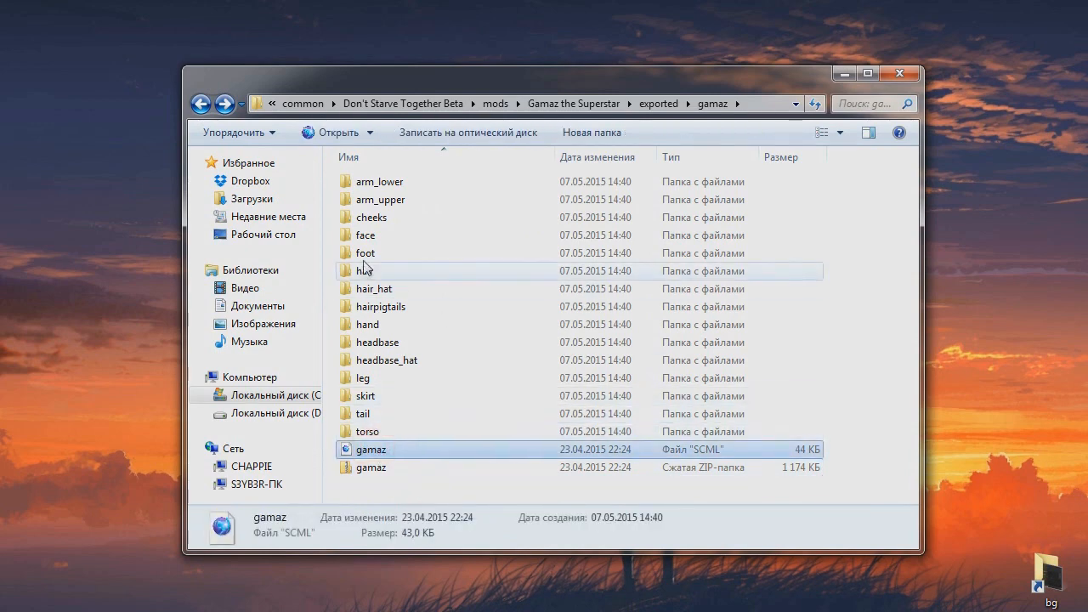
# - Open the face-0 image from the gamaz\face folder in Photoshop
pyautogui.doubleClick(348, 238)
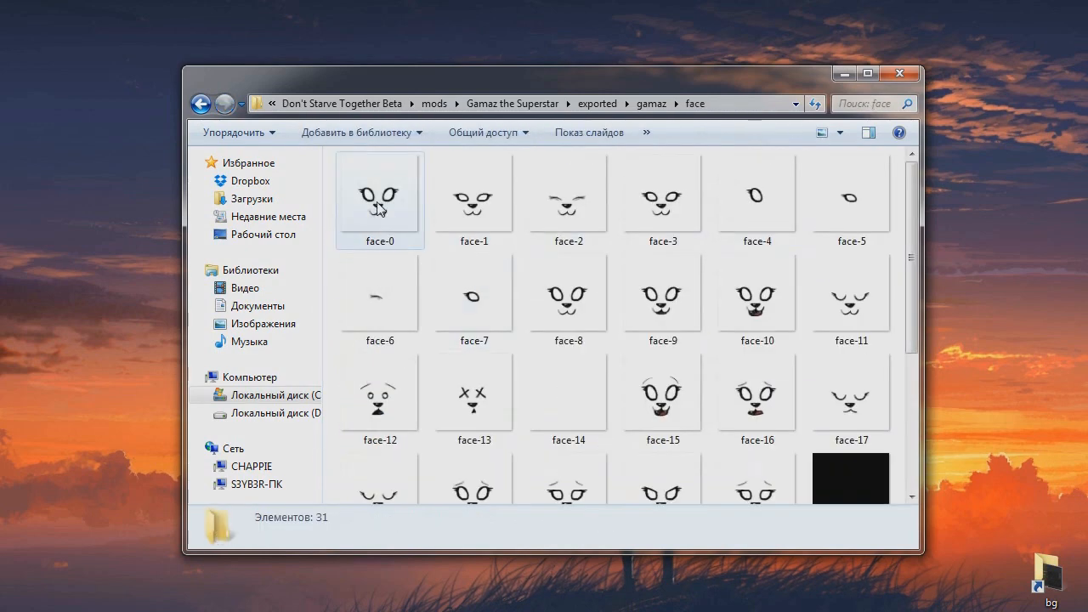
pyautogui.rightClick(377, 206)
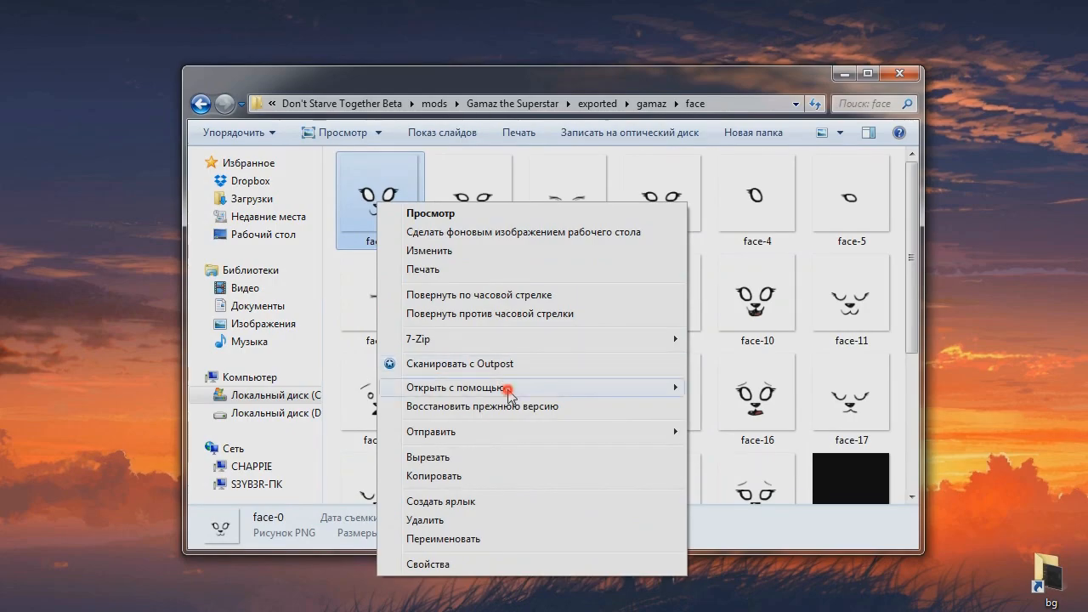
pyautogui.moveTo(510, 391)
pyautogui.click(741, 390)
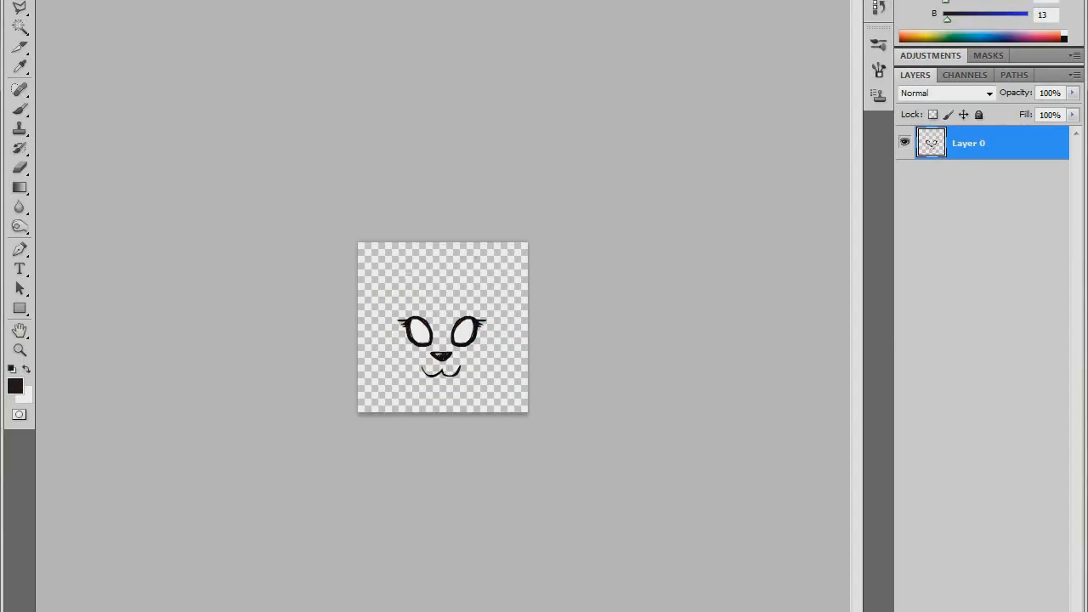
# - Cut the whole face photo from the other open document and paste it into the face-0 image as a new layer
pyautogui.hotkey('ctrl', 'a')
pyautogui.hotkey('ctrl', 'x')
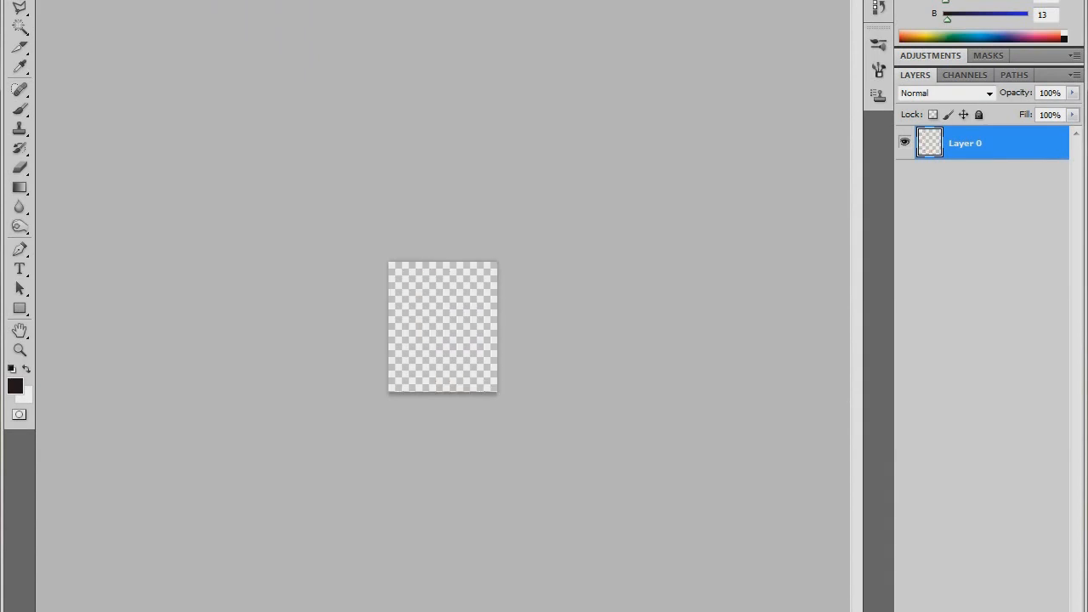
pyautogui.hotkey('ctrl', 'Tab')
pyautogui.hotkey('ctrl', 'v')
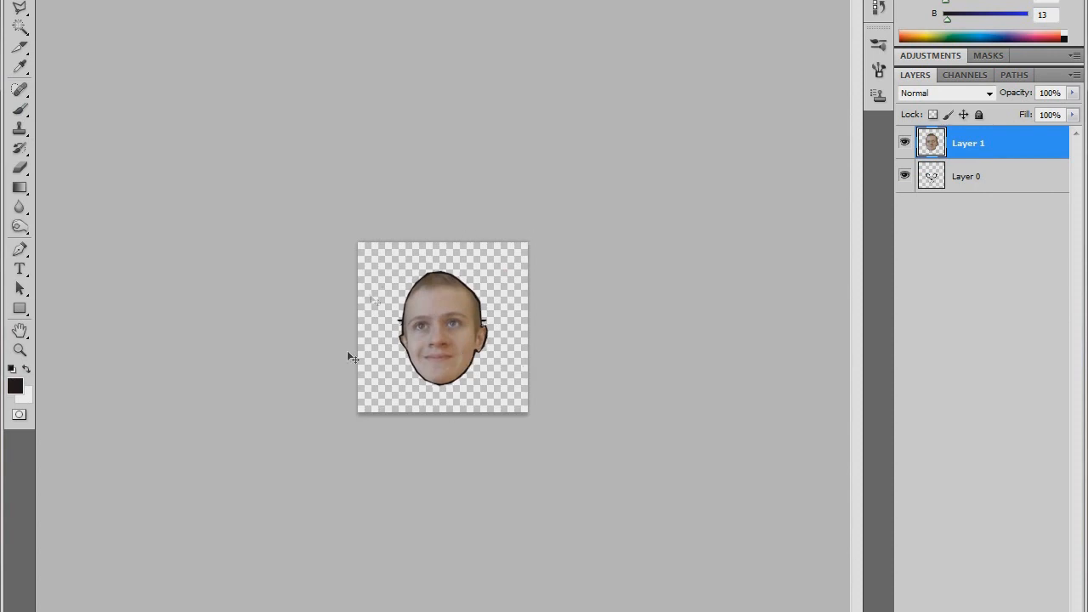
# - Delete Layer 0 with the original drawn face from the face-0 image
pyautogui.click(1012, 171)
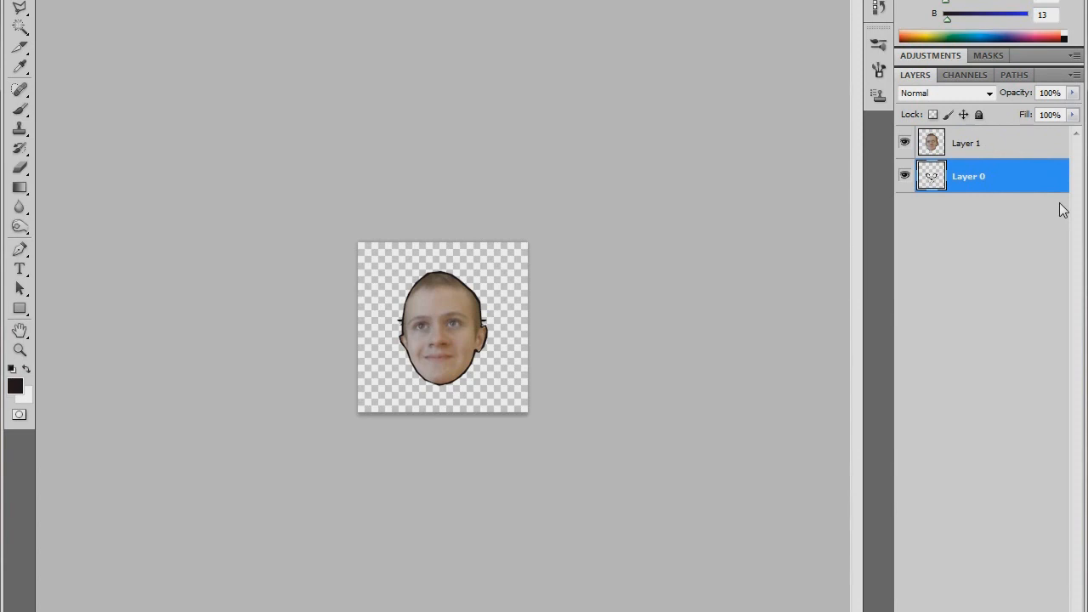
pyautogui.click(1015, 212)
pyautogui.click(1029, 178)
pyautogui.click(1049, 242)
pyautogui.click(1045, 185)
pyautogui.press('Delete')
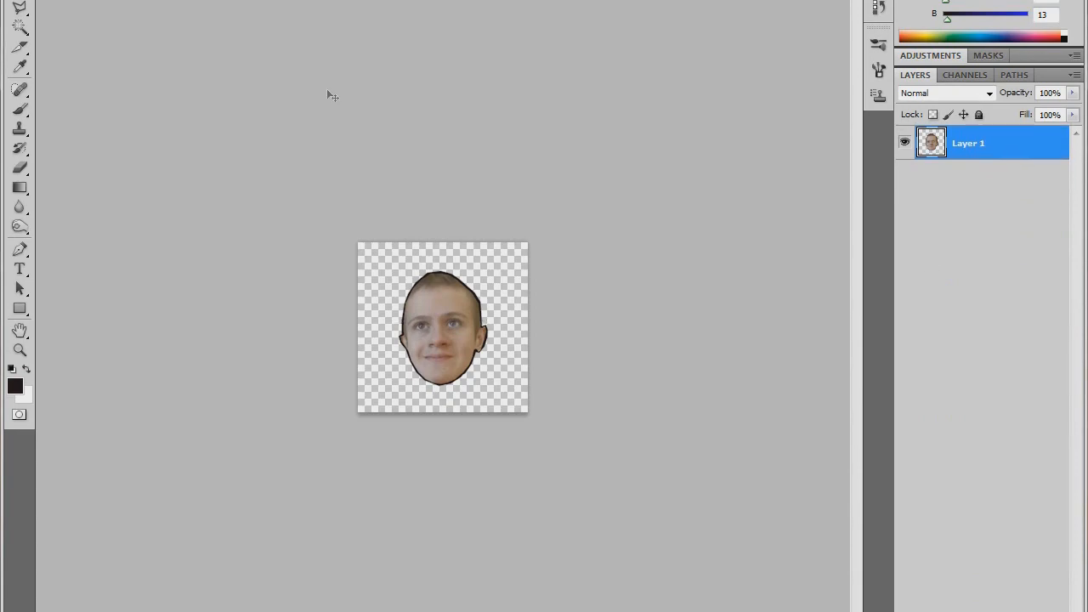
# - Save the edited image as the PNG face-0 in the face folder, replacing the existing file
pyautogui.click(49, 1)
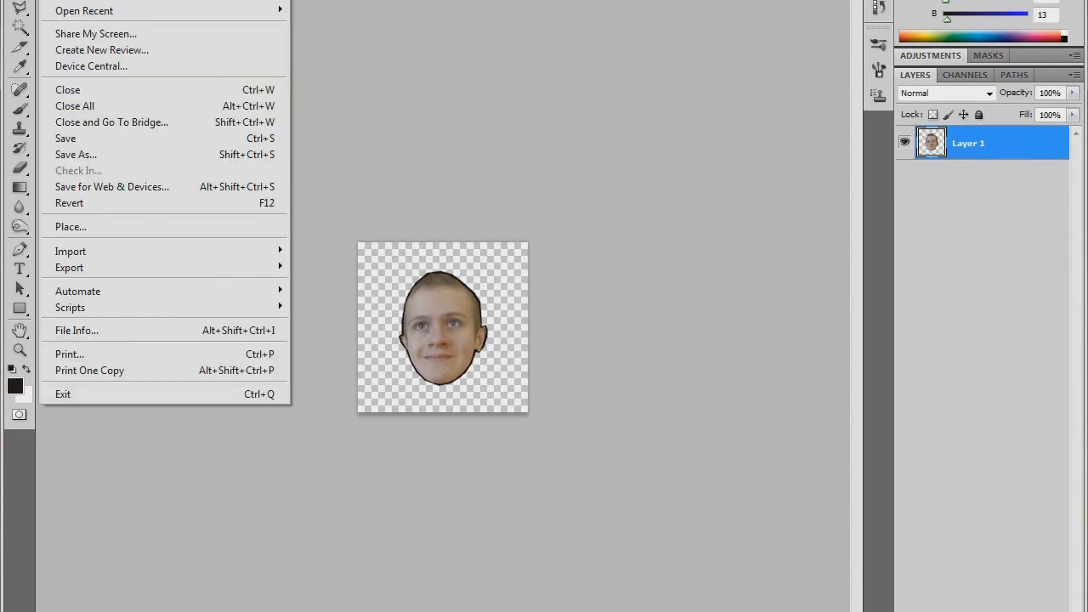
pyautogui.click(82, 152)
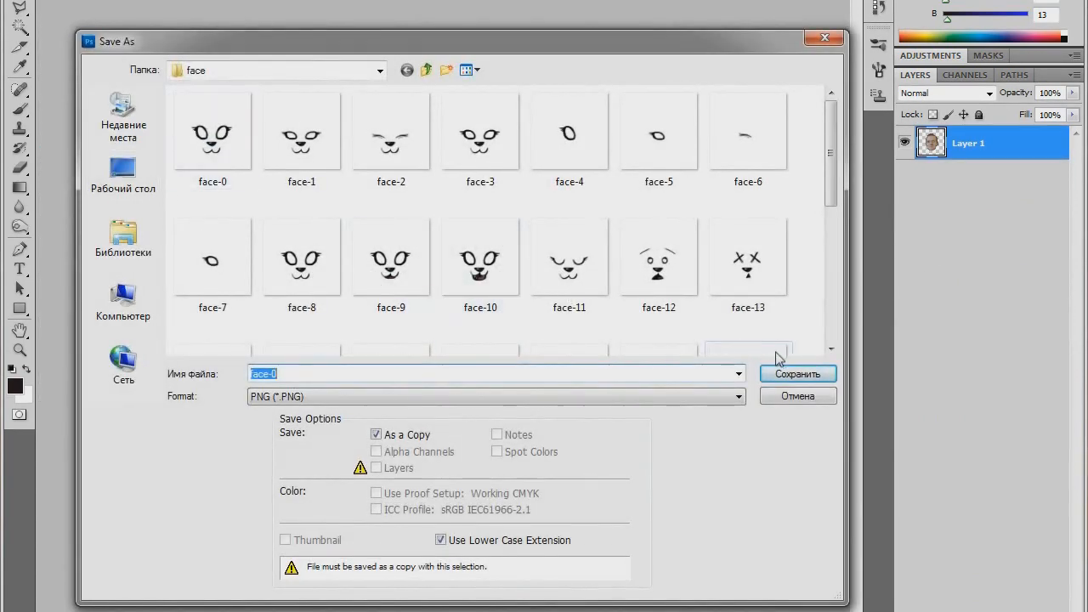
pyautogui.click(784, 376)
pyautogui.click(514, 204)
pyautogui.click(569, 167)
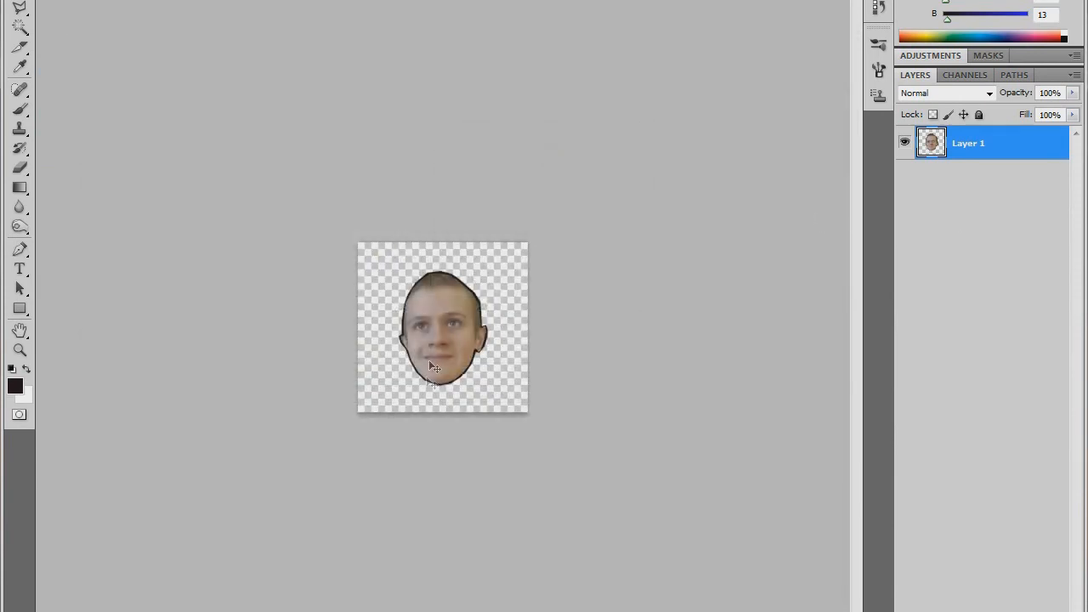
# - Quit Photoshop without saving further changes to the open documents
pyautogui.hotkey('ctrl', 'q')
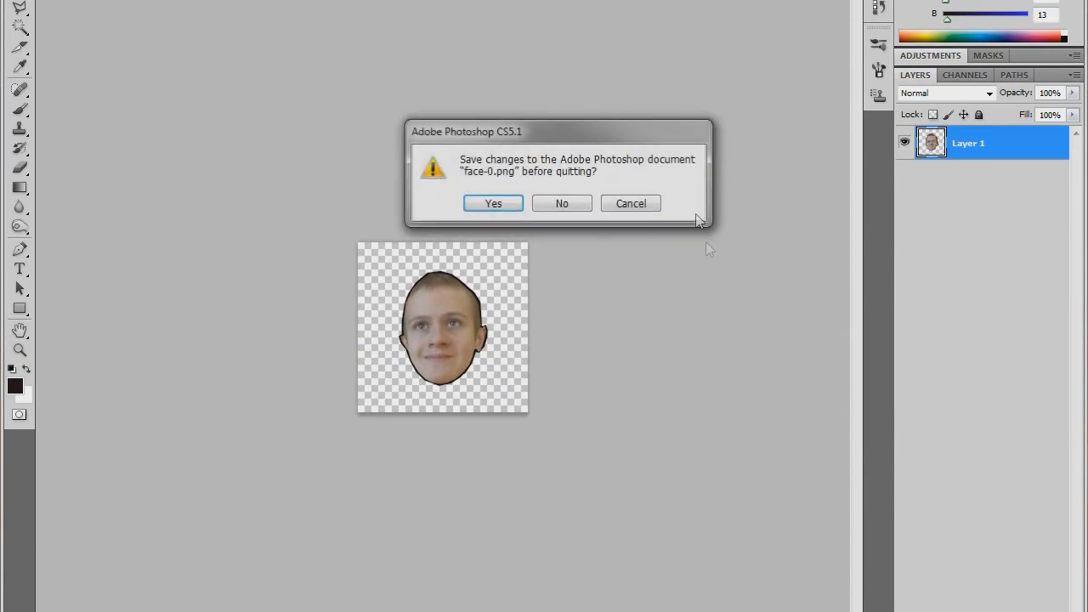
pyautogui.click(578, 202)
pyautogui.click(561, 204)
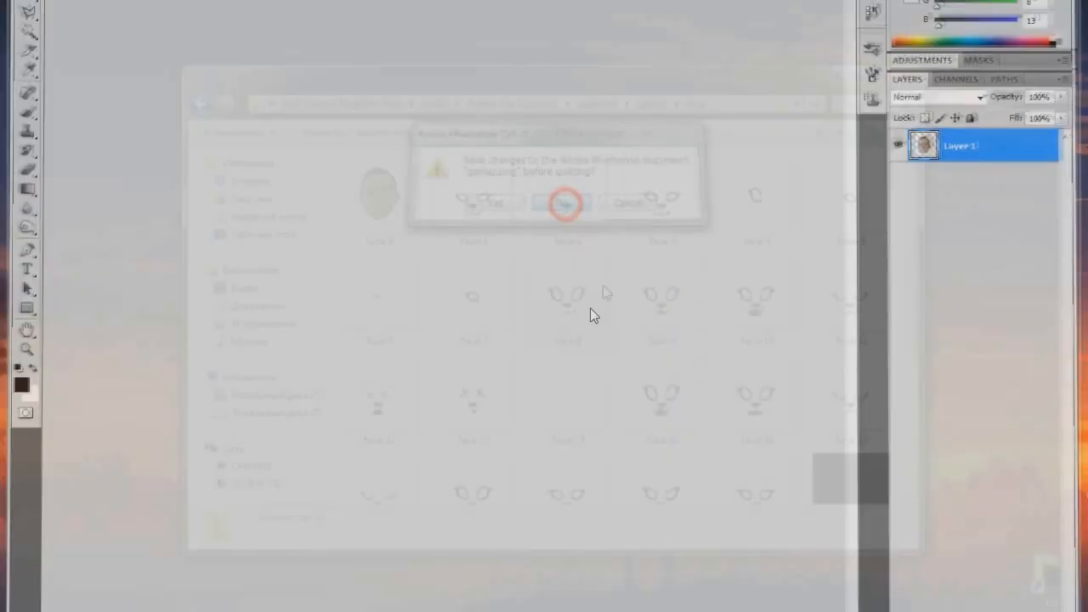
# - Go back to the exported folder and open arm_upper inside gamaz_cleared
pyautogui.click(203, 104)
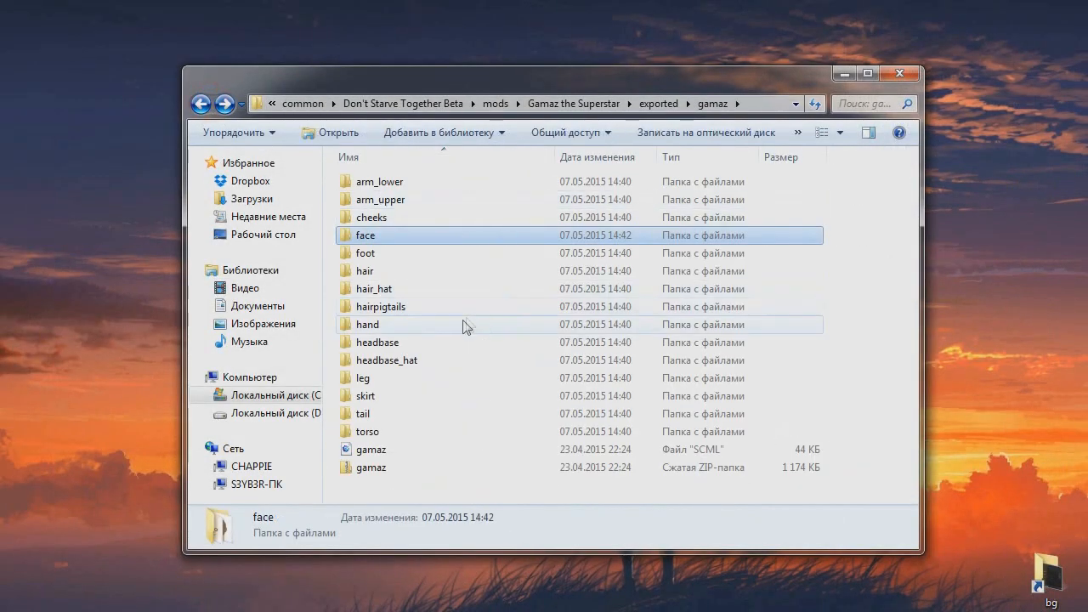
pyautogui.click(373, 293)
pyautogui.click(201, 106)
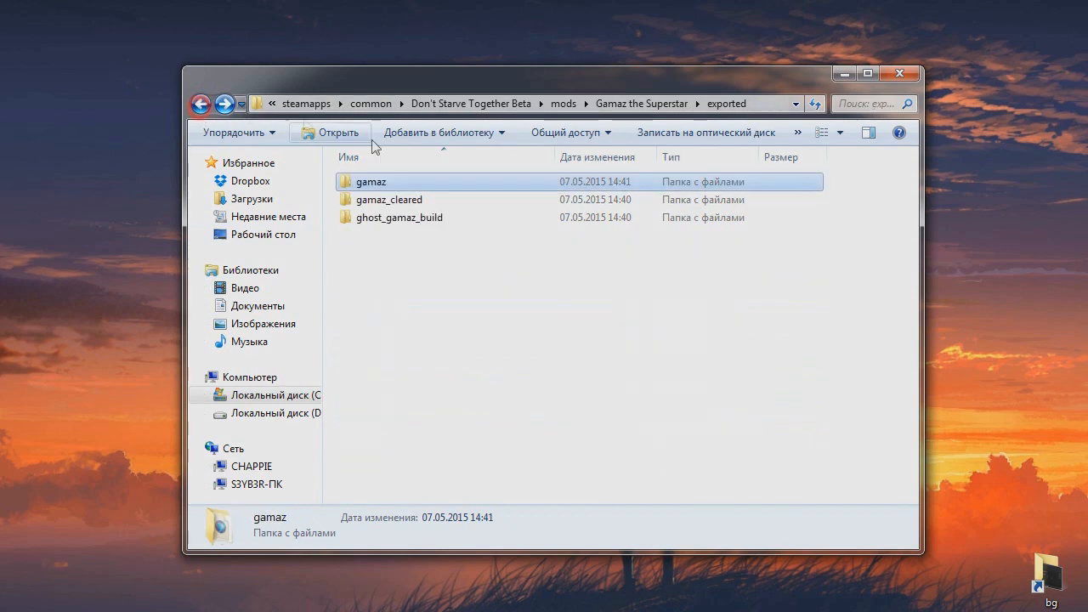
pyautogui.doubleClick(388, 201)
pyautogui.click(357, 182)
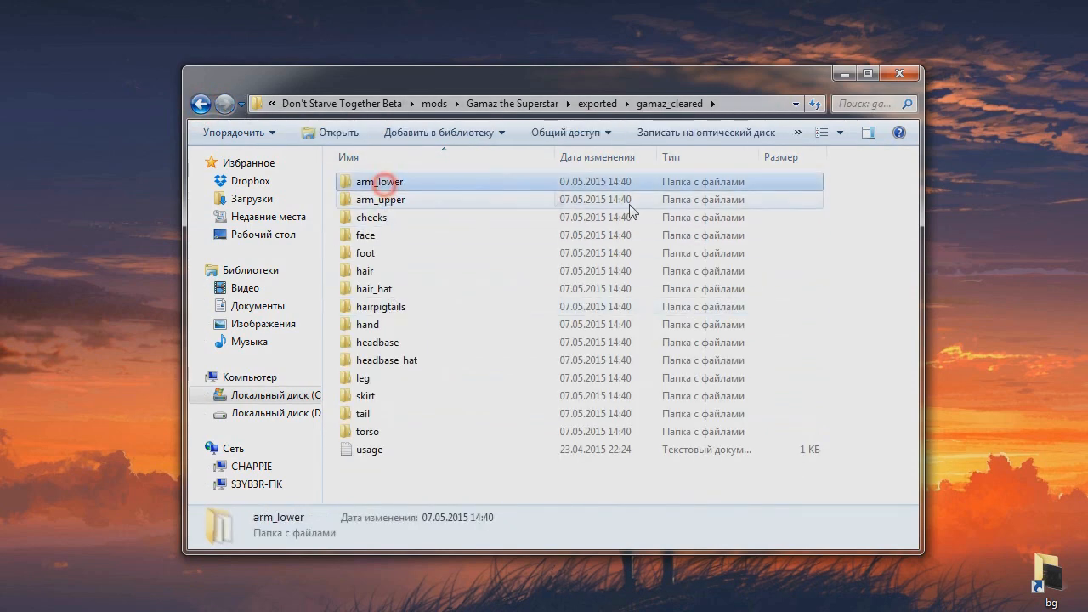
pyautogui.doubleClick(357, 200)
# - Examine the arm_upper-0 to arm_upper-6 images in gamaz_cleared and return to the exported folder
pyautogui.click(411, 211)
pyautogui.click(548, 210)
pyautogui.click(655, 207)
pyautogui.click(757, 204)
pyautogui.click(853, 201)
pyautogui.click(547, 377)
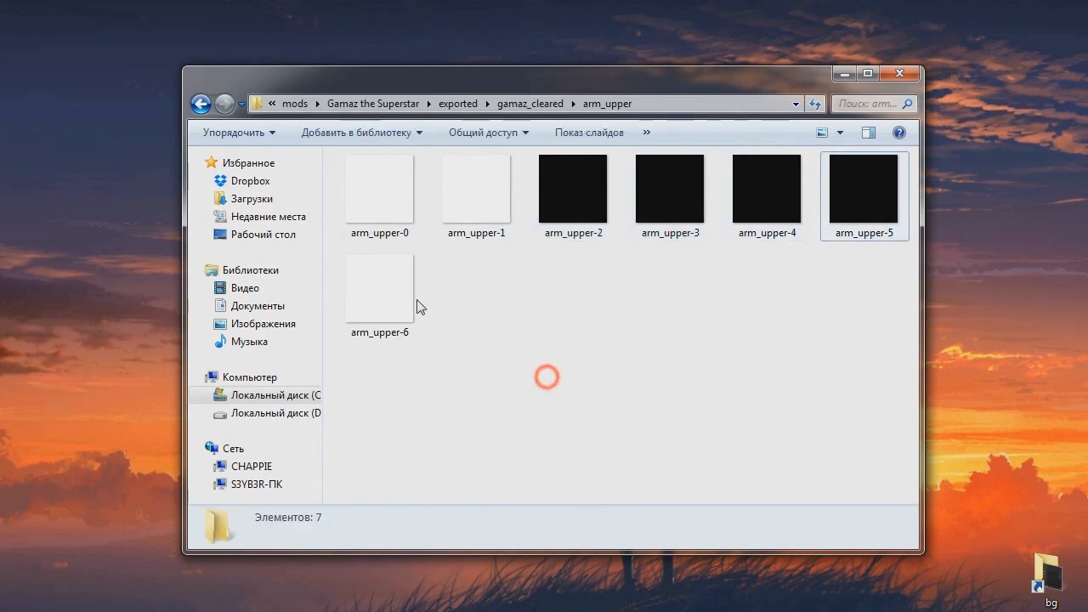
pyautogui.click(399, 289)
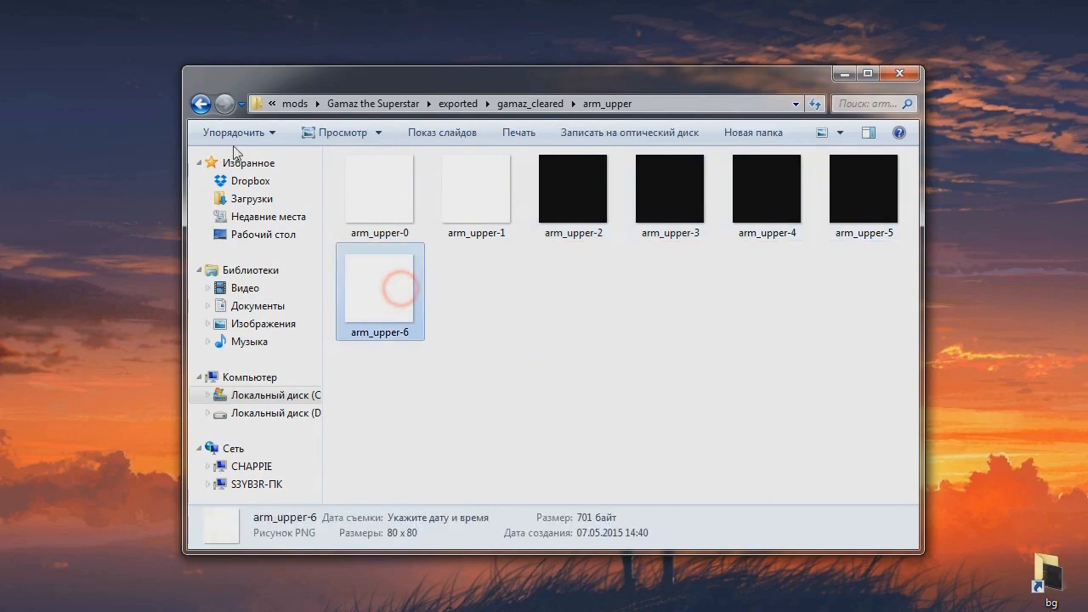
pyautogui.click(196, 106)
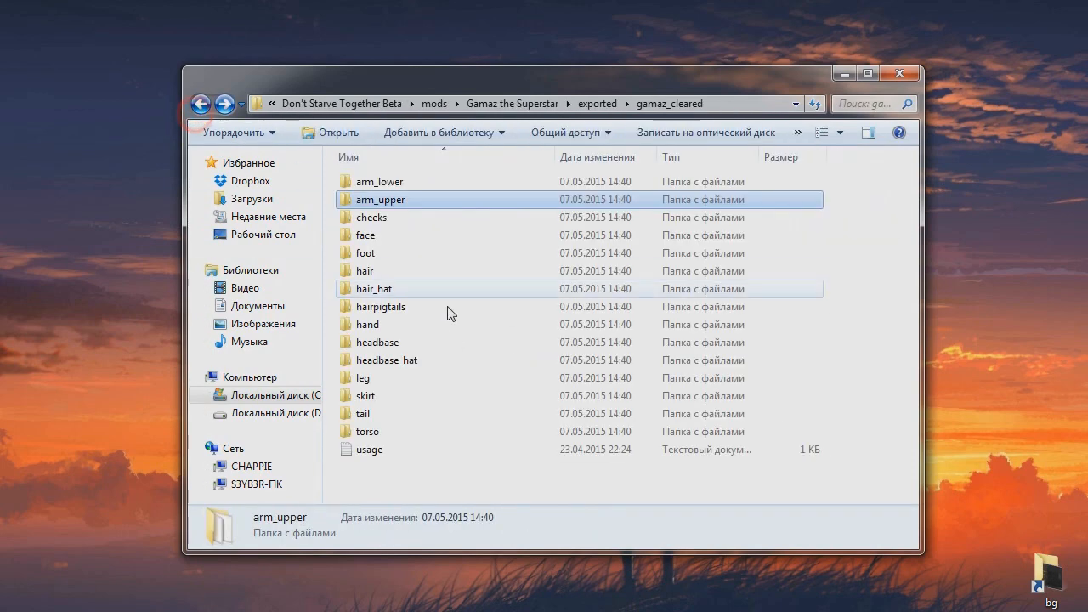
pyautogui.click(198, 105)
pyautogui.click(372, 184)
pyautogui.click(386, 273)
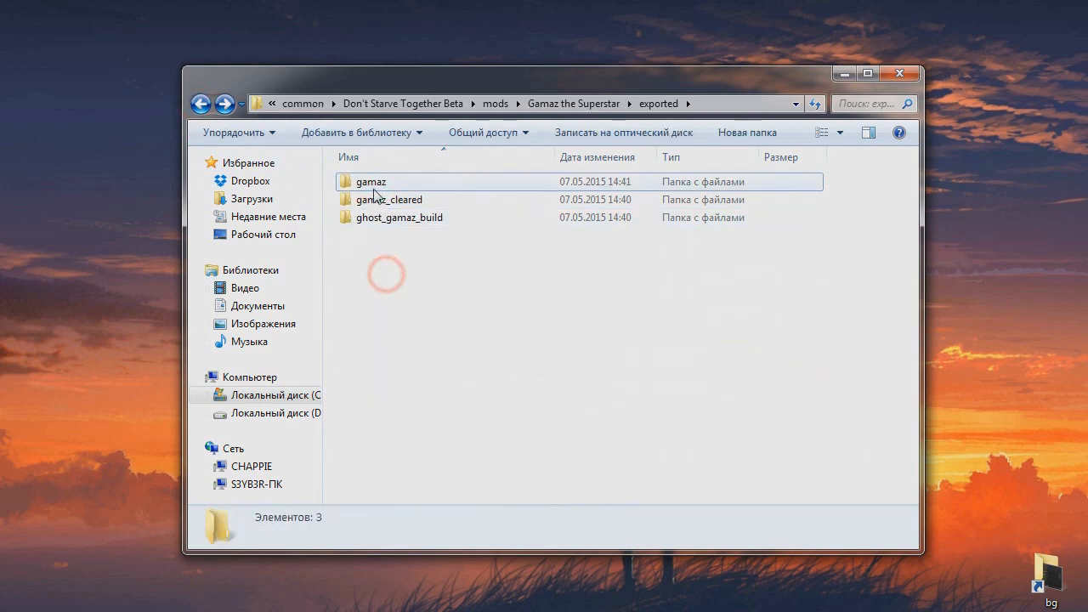
pyautogui.doubleClick(372, 184)
pyautogui.press('BackSpace')
pyautogui.click(461, 269)
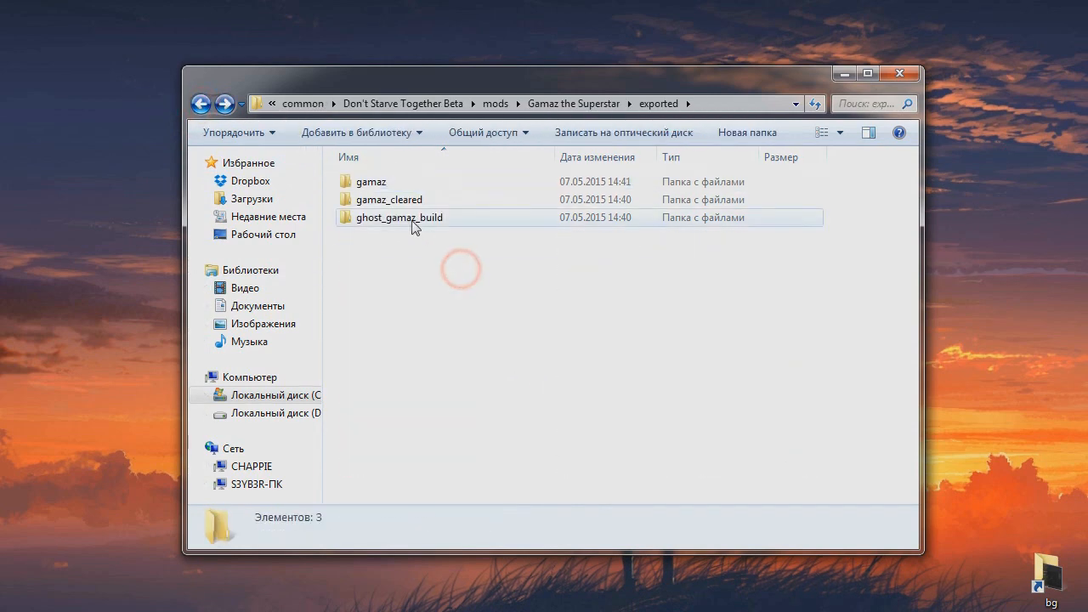
# - In the ghost_gamaz_build folder, rename the ghost_esctemplate_build SCML file as ghost_gamaz_build
pyautogui.doubleClick(412, 218)
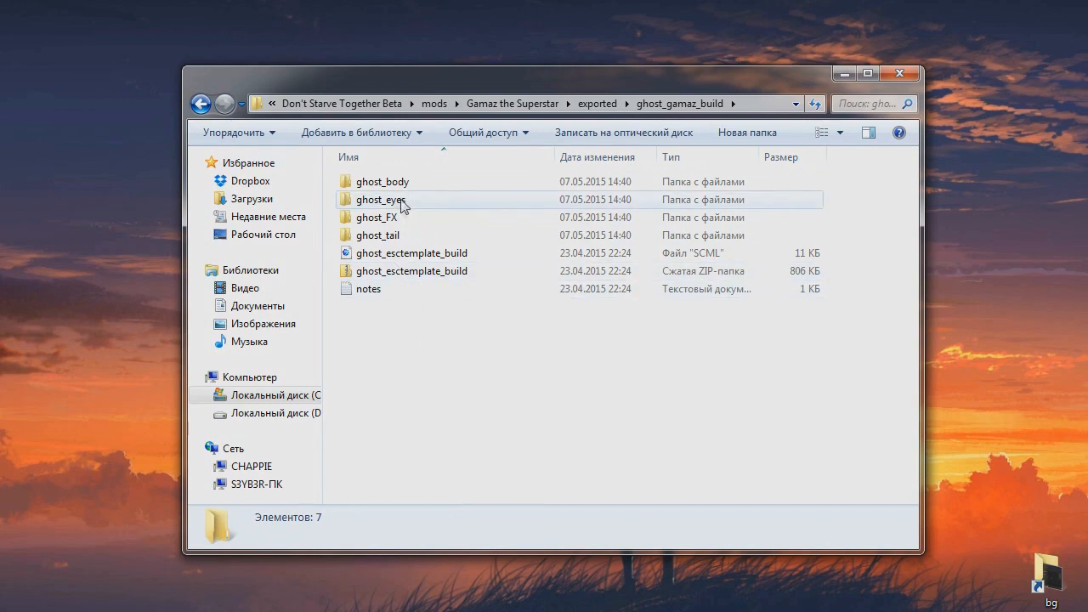
pyautogui.rightClick(397, 254)
pyautogui.click(463, 485)
pyautogui.click(390, 254)
pyautogui.moveTo(388, 254); pyautogui.dragTo(440, 254)
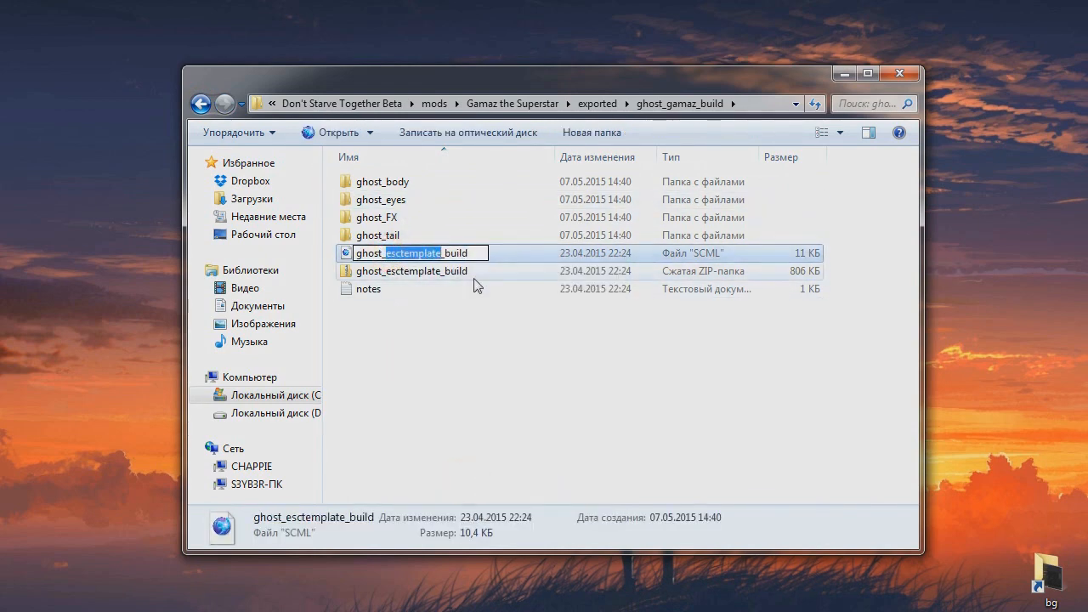
pyautogui.write('gamaz')
pyautogui.click(459, 343)
# - Rename the ghost_esctemplate_build ZIP archive as ghost_gamaz_build
pyautogui.rightClick(408, 253)
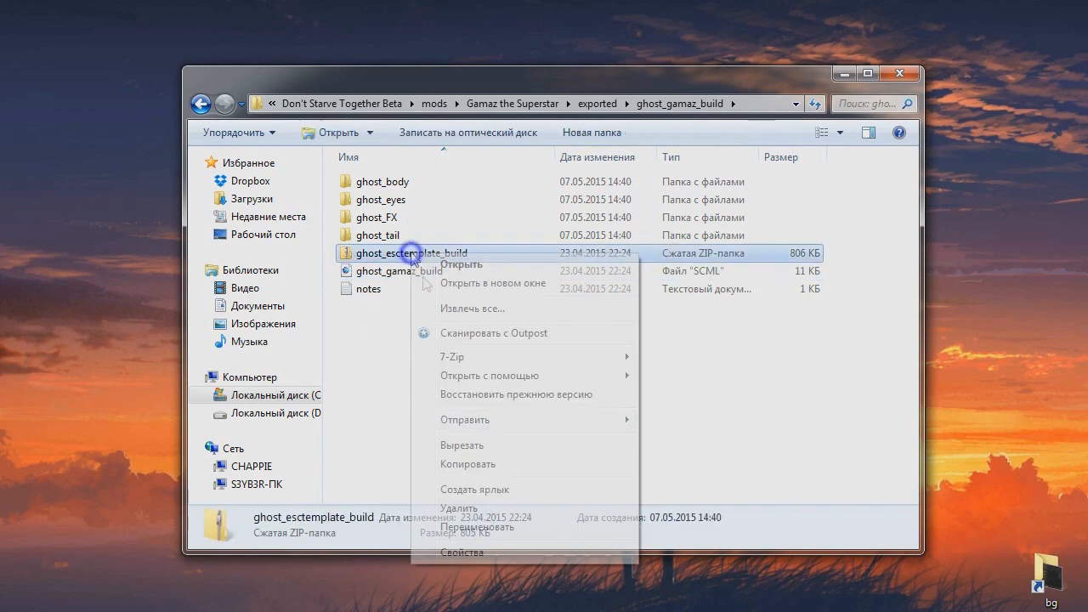
pyautogui.click(476, 524)
pyautogui.moveTo(386, 253); pyautogui.dragTo(437, 253)
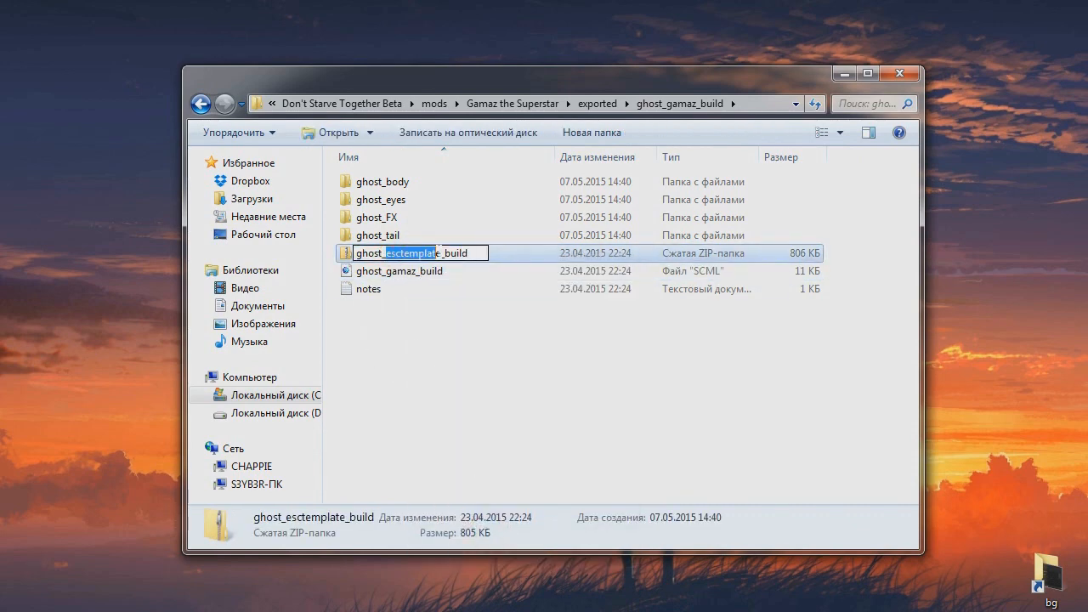
pyautogui.press('BackSpace')
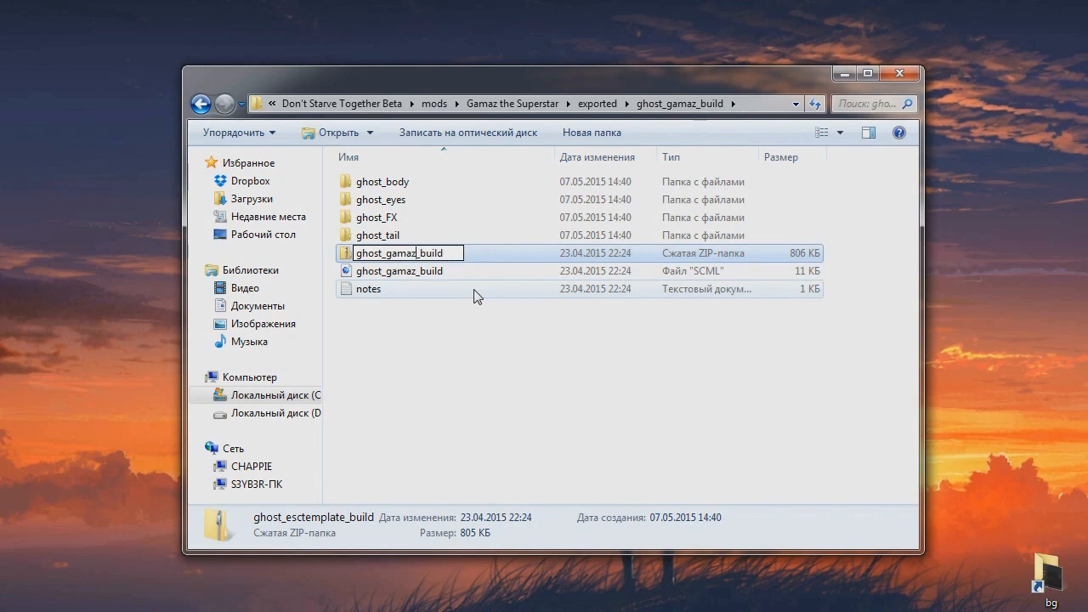
pyautogui.click(434, 368)
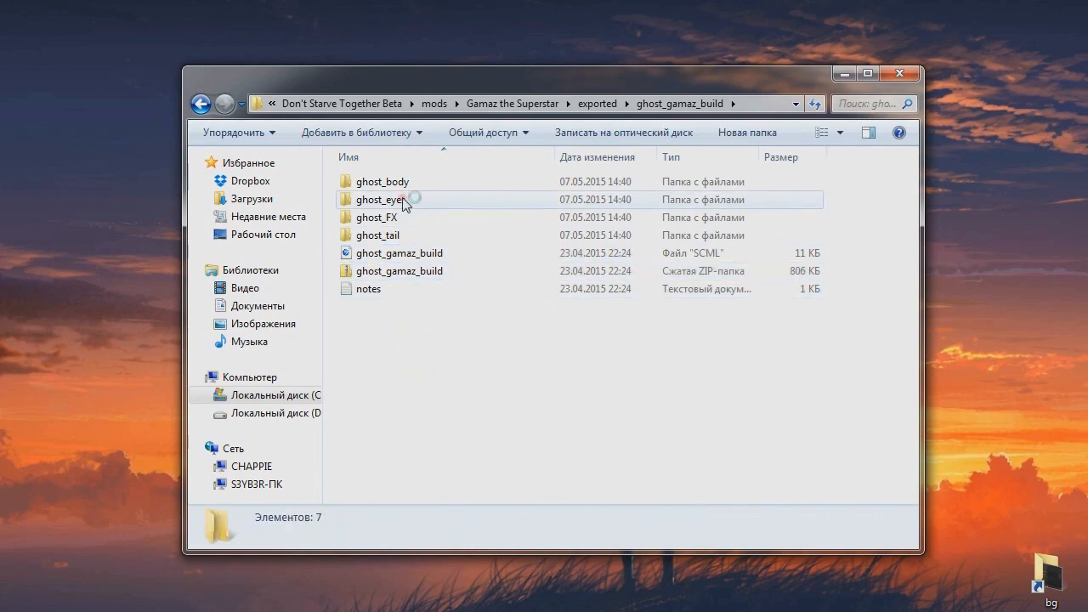
# - Look inside the ghost_eyes folder and return to the main Gamaz the Superstar mod folder
pyautogui.doubleClick(404, 205)
pyautogui.click(400, 197)
pyautogui.click(487, 214)
pyautogui.click(199, 104)
pyautogui.click(199, 104)
pyautogui.click(198, 104)
pyautogui.click(382, 267)
pyautogui.click(199, 104)
pyautogui.click(470, 419)
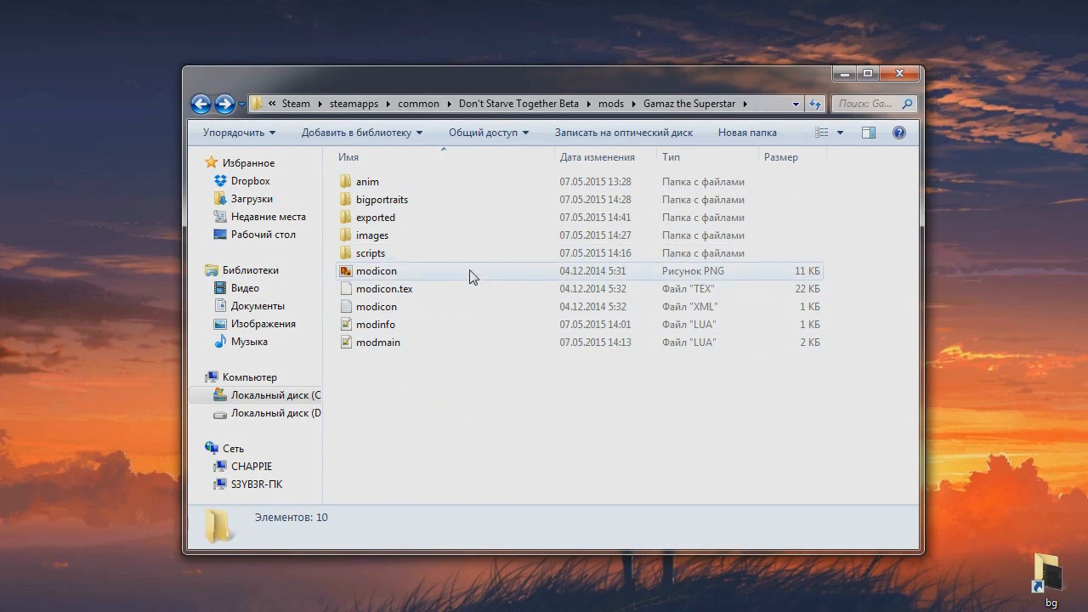
pyautogui.moveTo(473, 276)
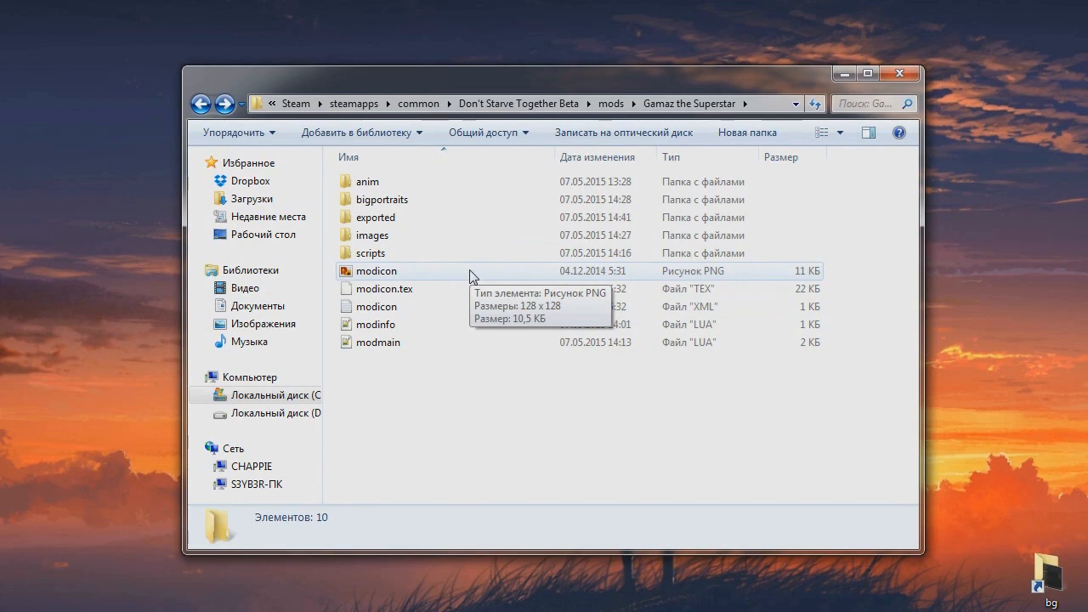
# - Open the exported\gamaz folder and bring up the program chooser for the gamaz SCML file
pyautogui.doubleClick(348, 219)
pyautogui.doubleClick(344, 181)
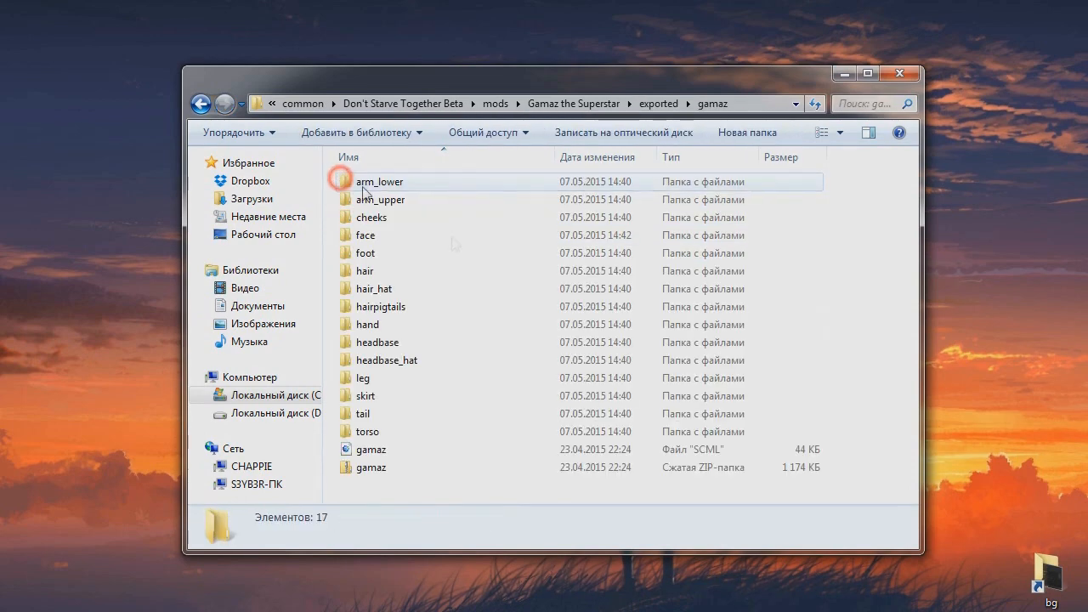
pyautogui.click(367, 449)
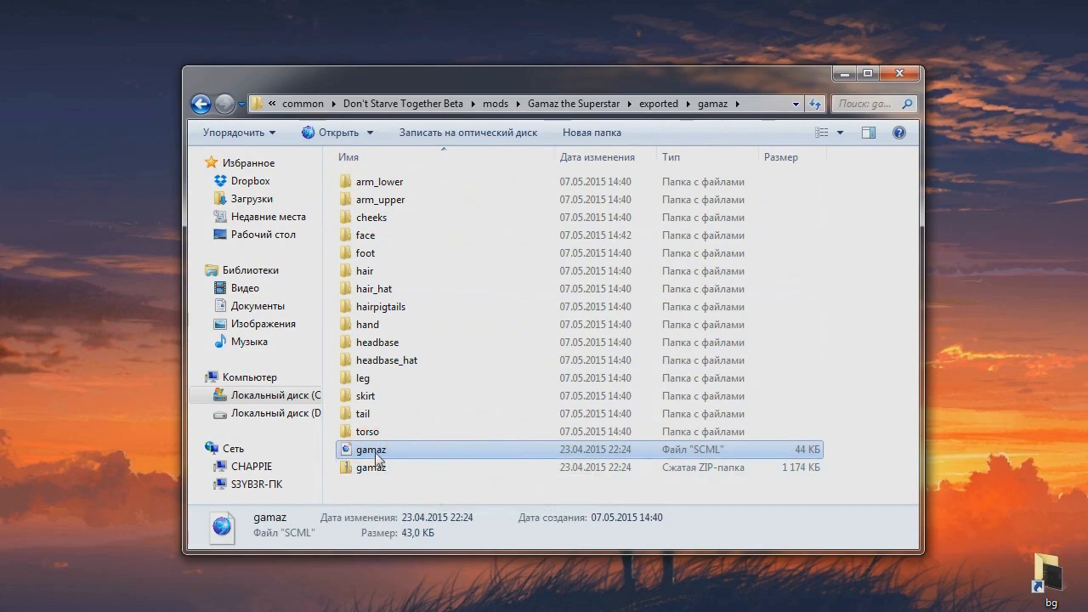
pyautogui.rightClick(383, 448)
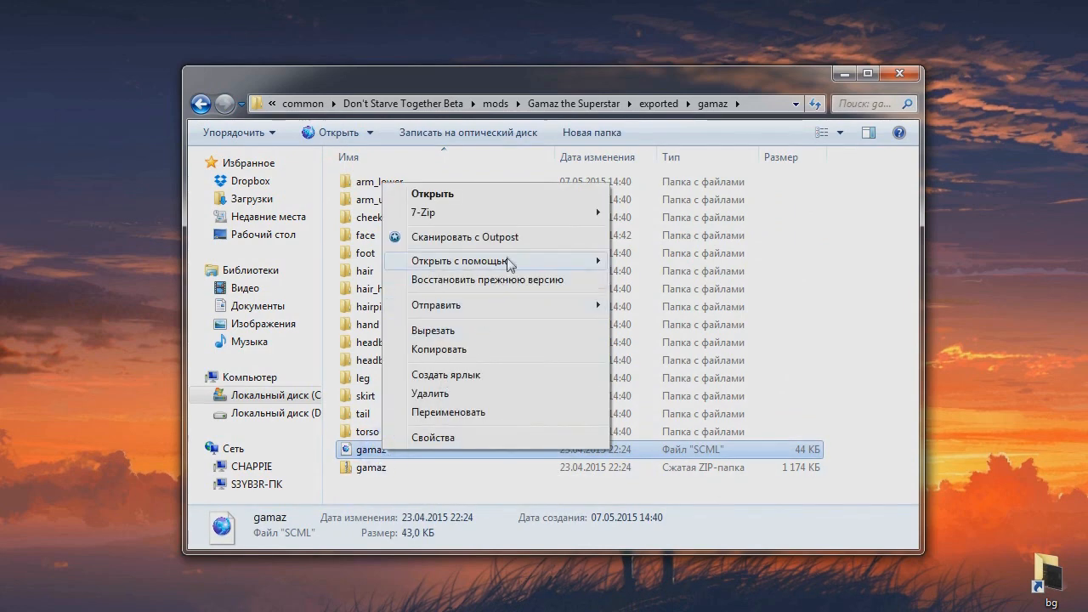
pyautogui.moveTo(519, 266)
pyautogui.click(687, 304)
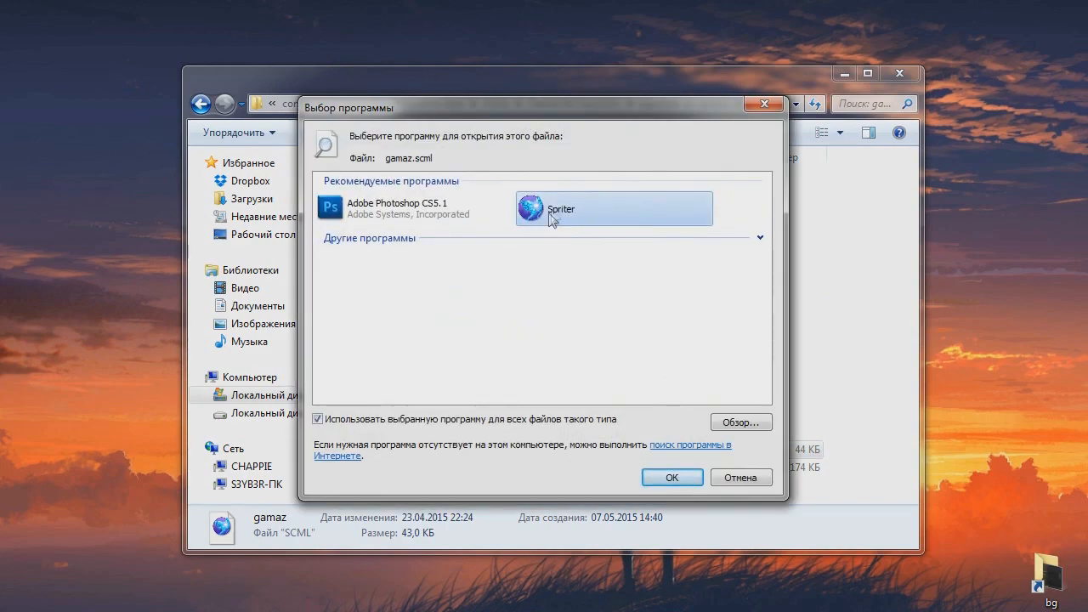
# - Browse for another program in Program Files (x86)\Steam\steamapps\common on drive C
pyautogui.click(730, 421)
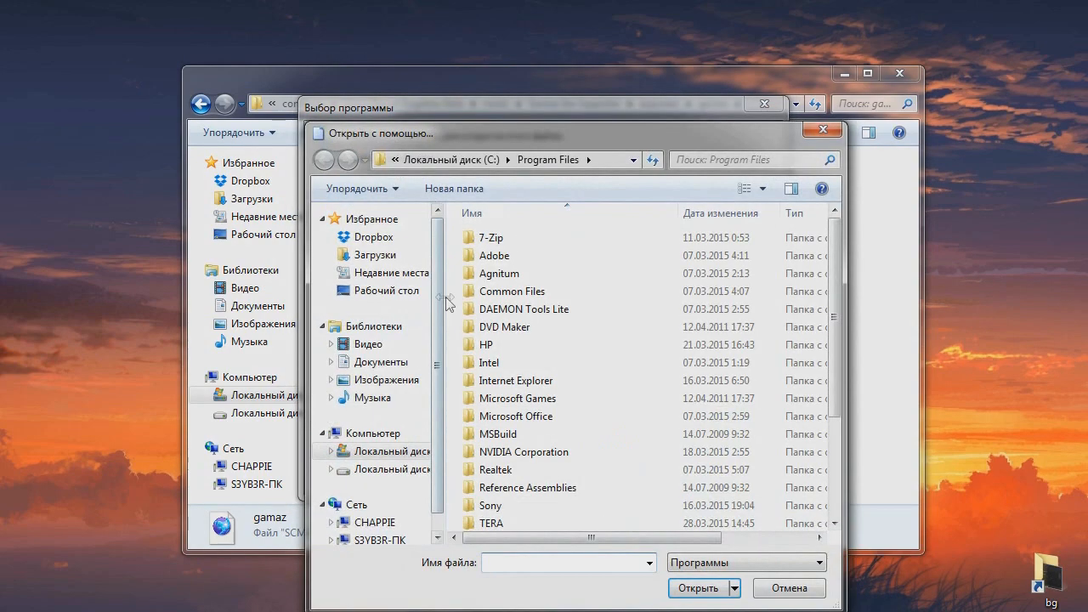
pyautogui.click(371, 451)
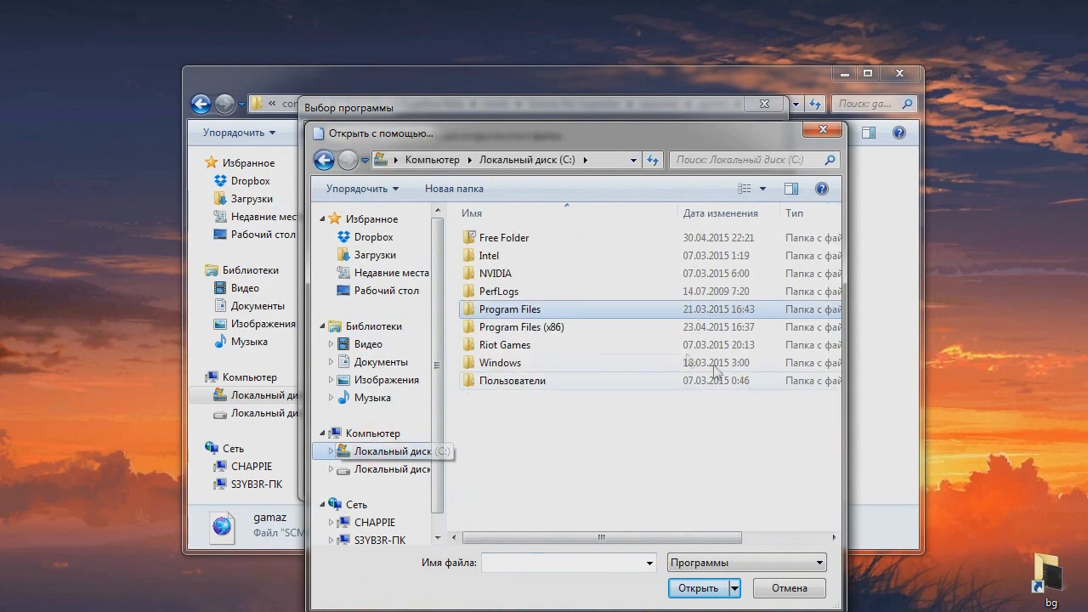
pyautogui.doubleClick(482, 329)
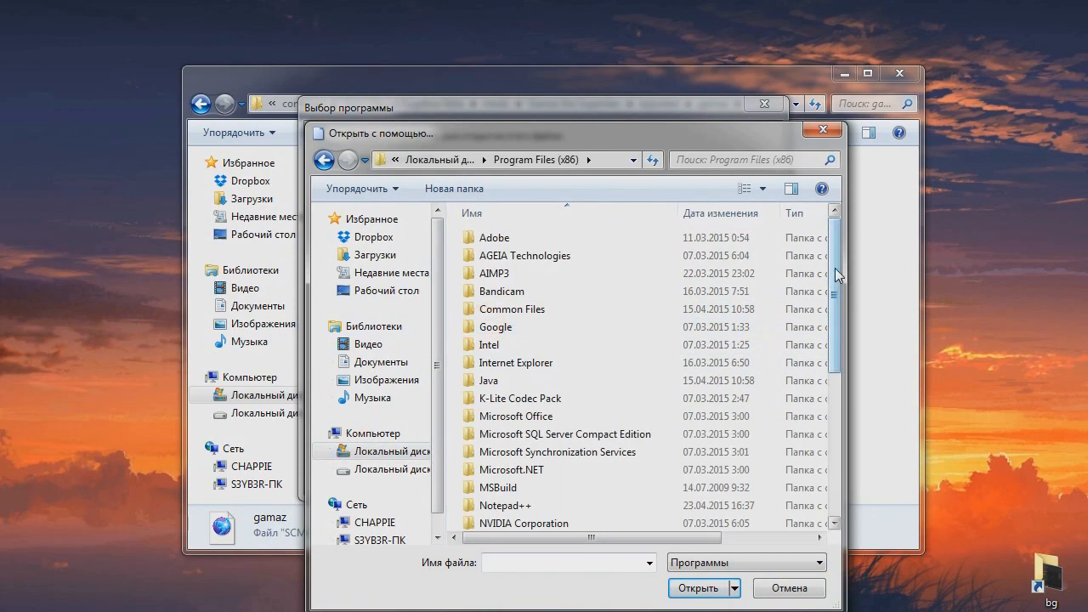
pyautogui.moveTo(838, 274); pyautogui.dragTo(837, 340)
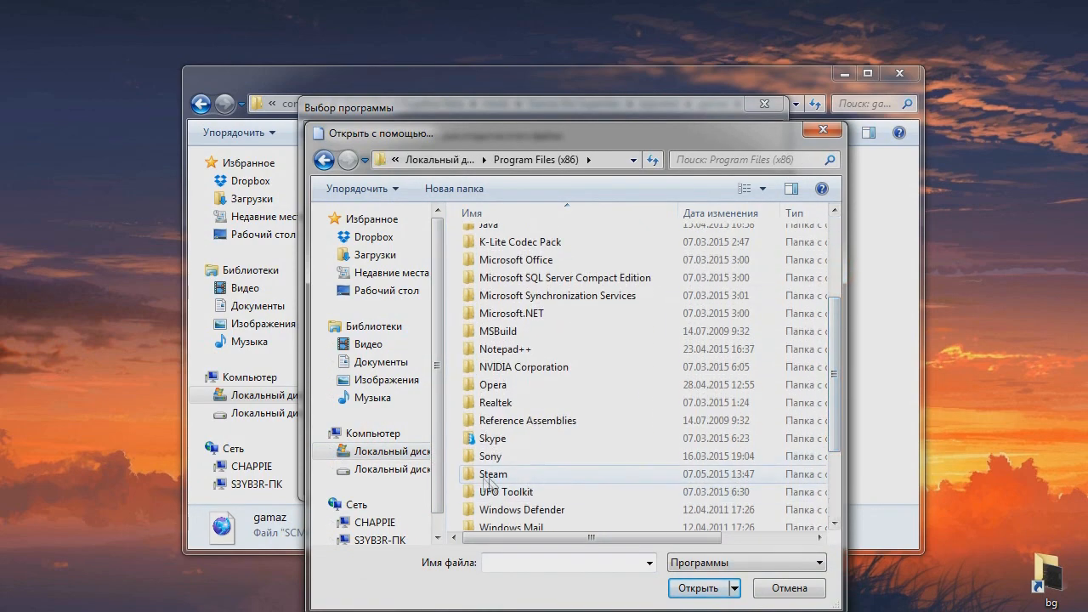
pyautogui.doubleClick(494, 477)
pyautogui.scroll(-3, 569, 442)
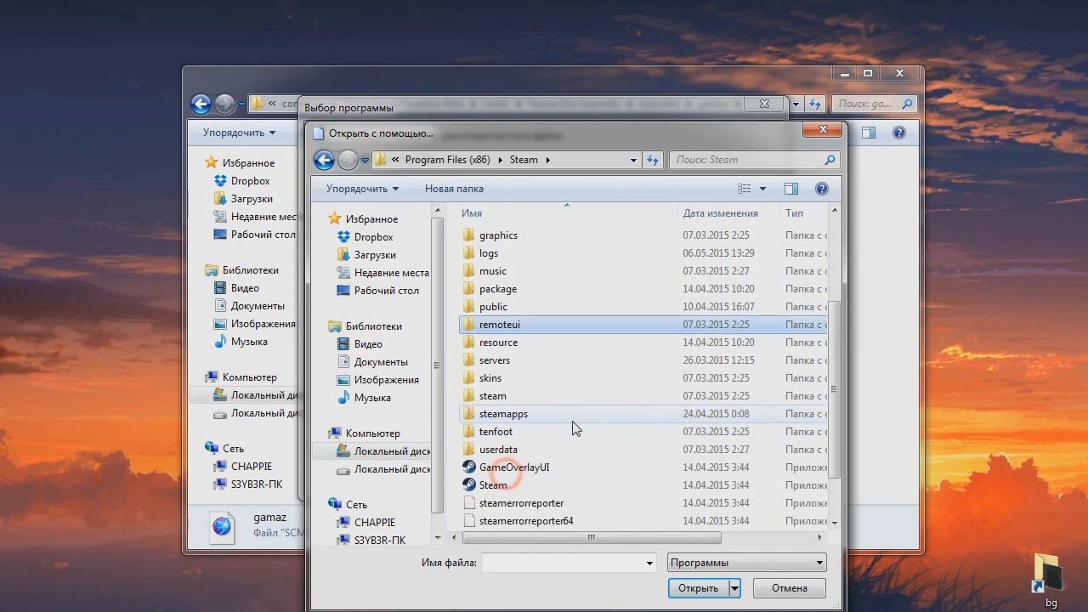
pyautogui.doubleClick(518, 414)
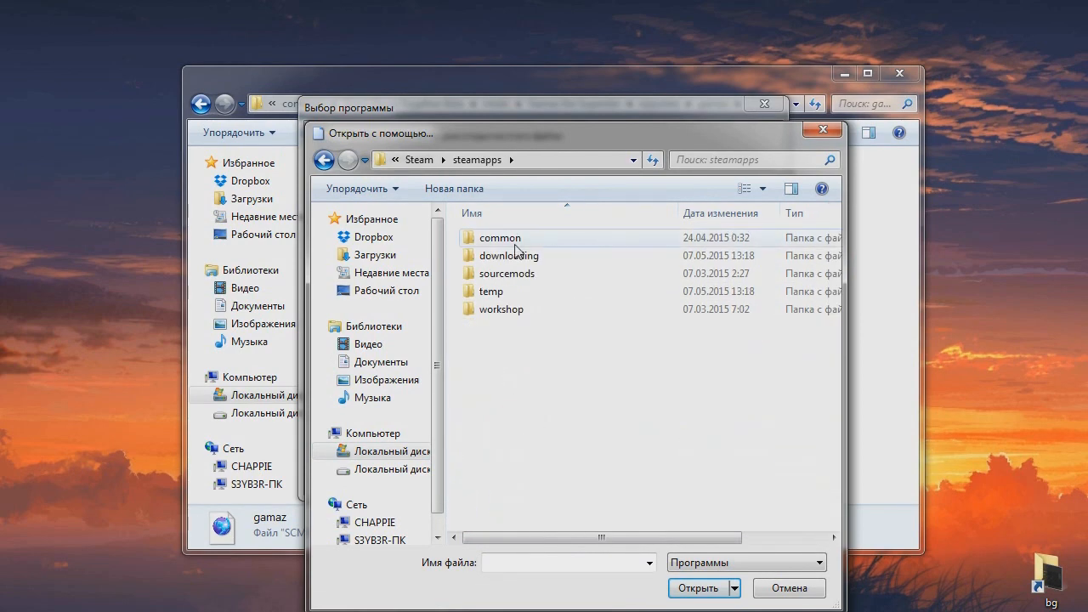
pyautogui.doubleClick(515, 243)
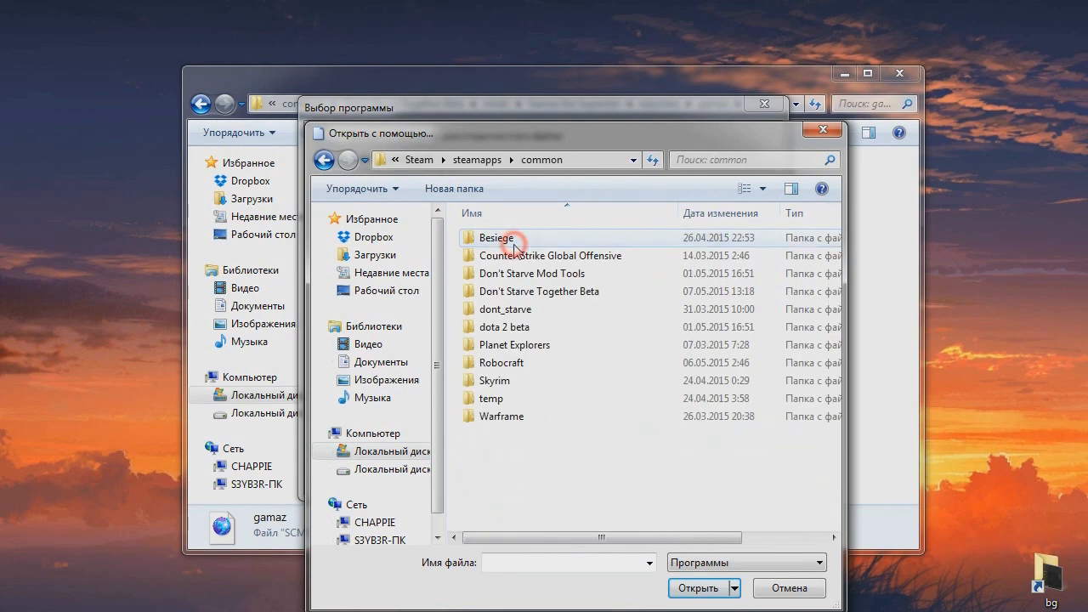
# - Choose the Spriter application from Don't Starve Mod Tools\mod_tools\Spriter as the program
pyautogui.click(472, 280)
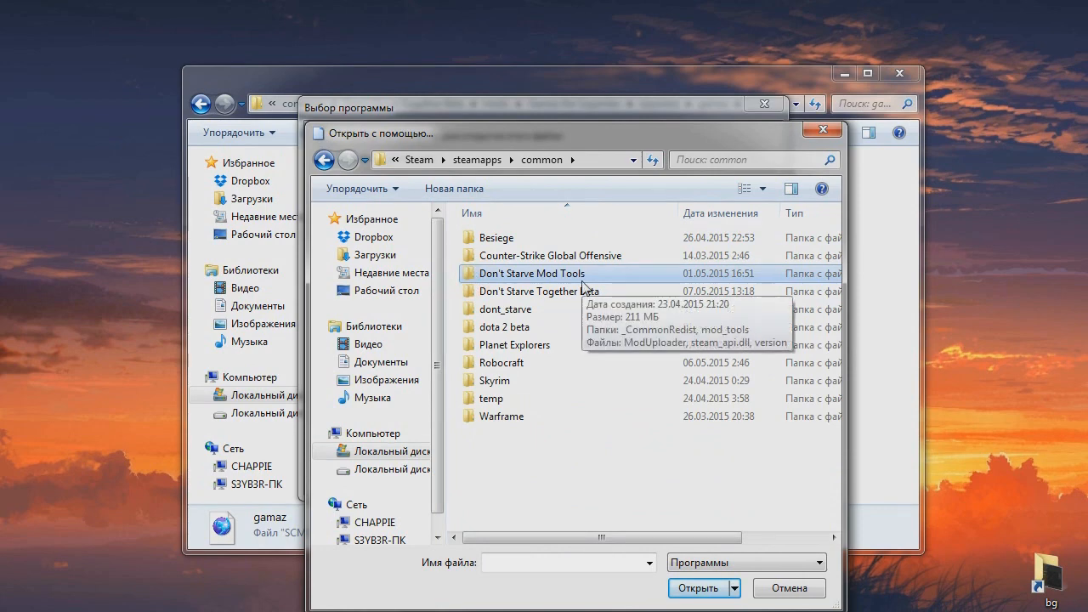
pyautogui.doubleClick(472, 279)
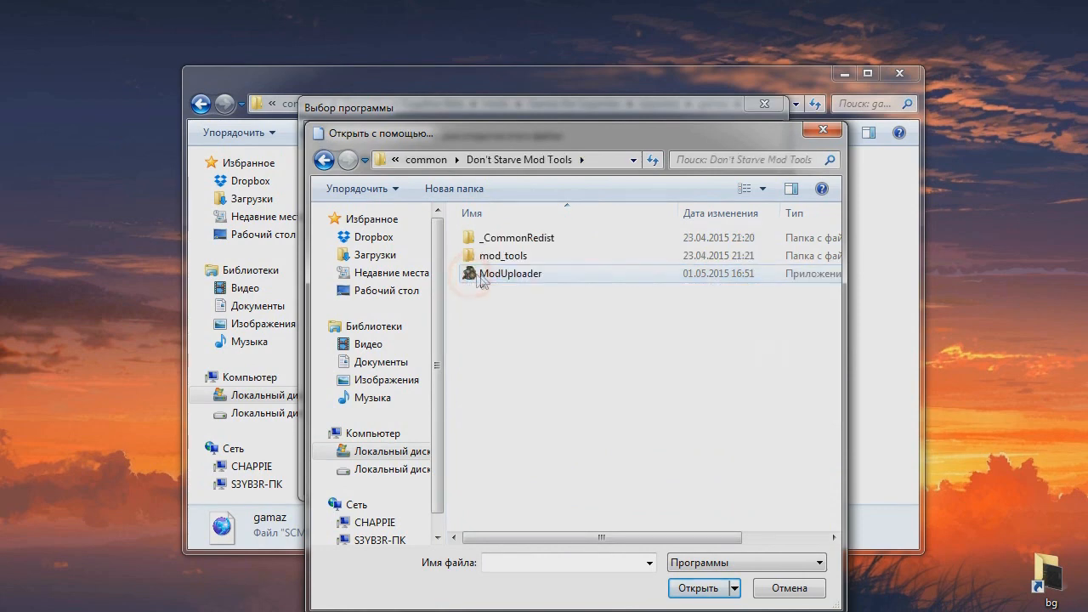
pyautogui.doubleClick(474, 258)
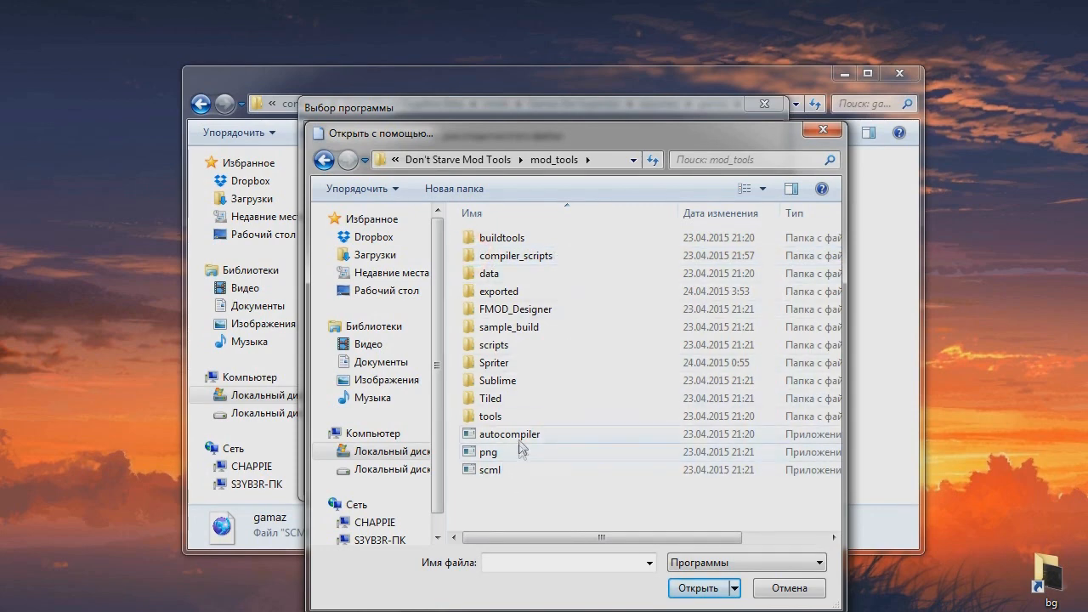
pyautogui.doubleClick(510, 362)
pyautogui.click(501, 310)
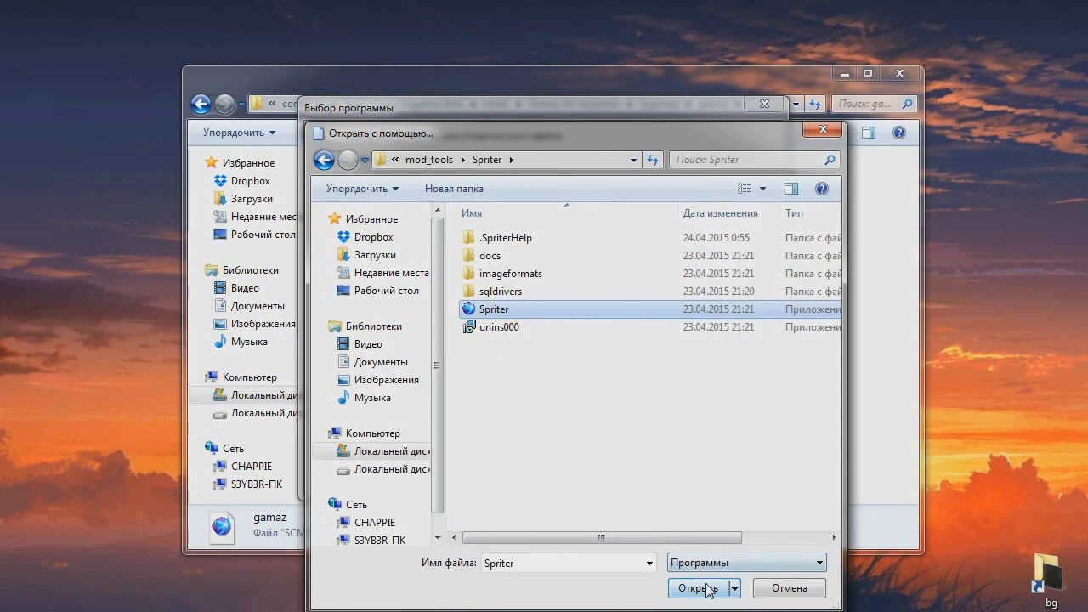
pyautogui.click(705, 589)
# - Select Spriter as the program for all SCML files and open gamaz.scml with it
pyautogui.click(588, 214)
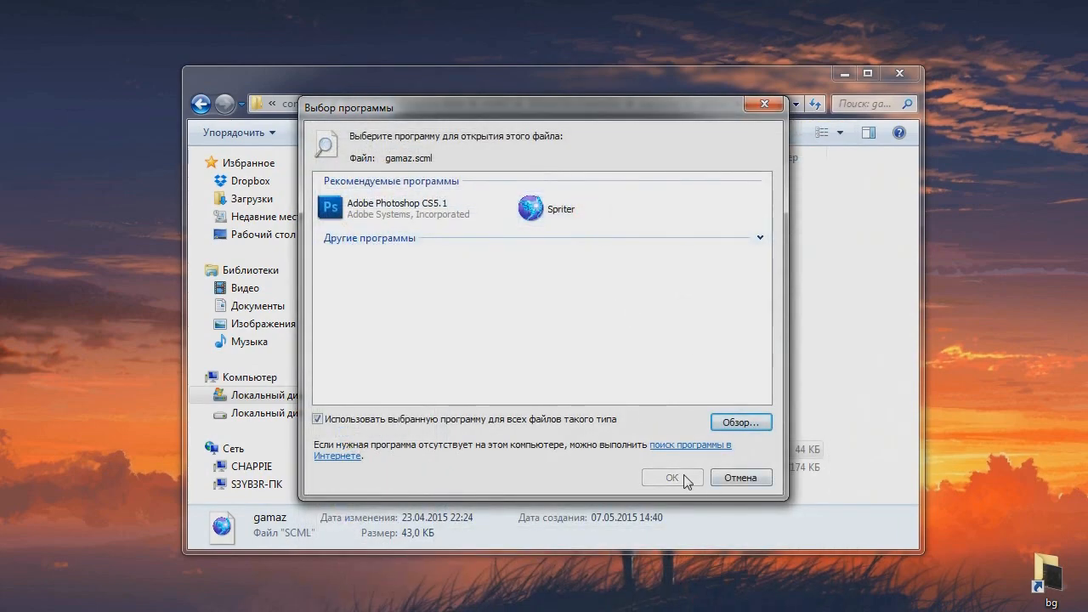
pyautogui.click(561, 212)
pyautogui.click(680, 477)
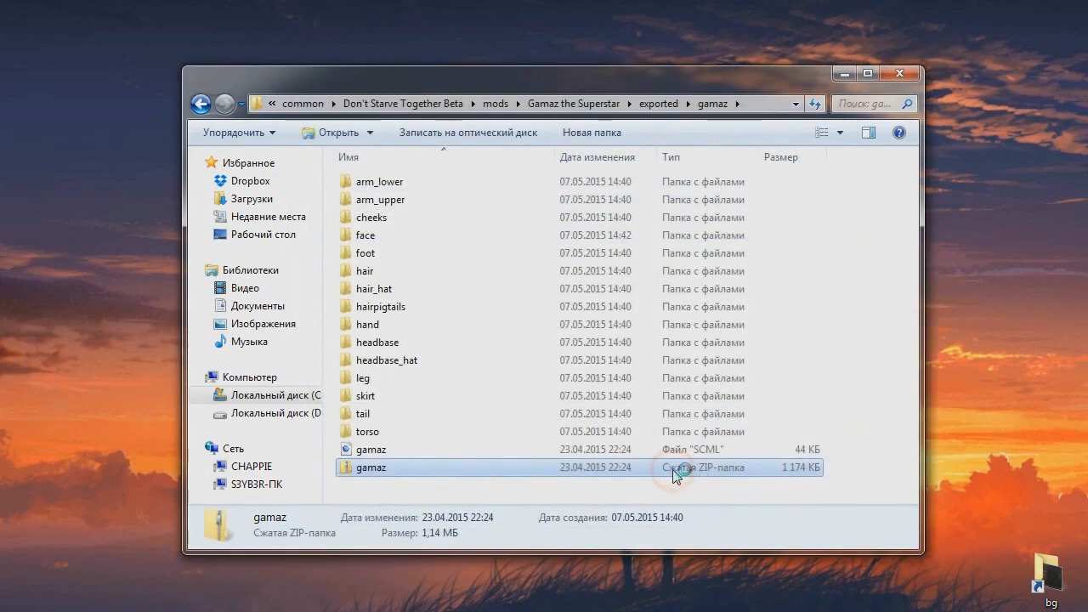
# - Minimize the file window and view all three character poses of the gamaz build in Spriter
pyautogui.click(693, 498)
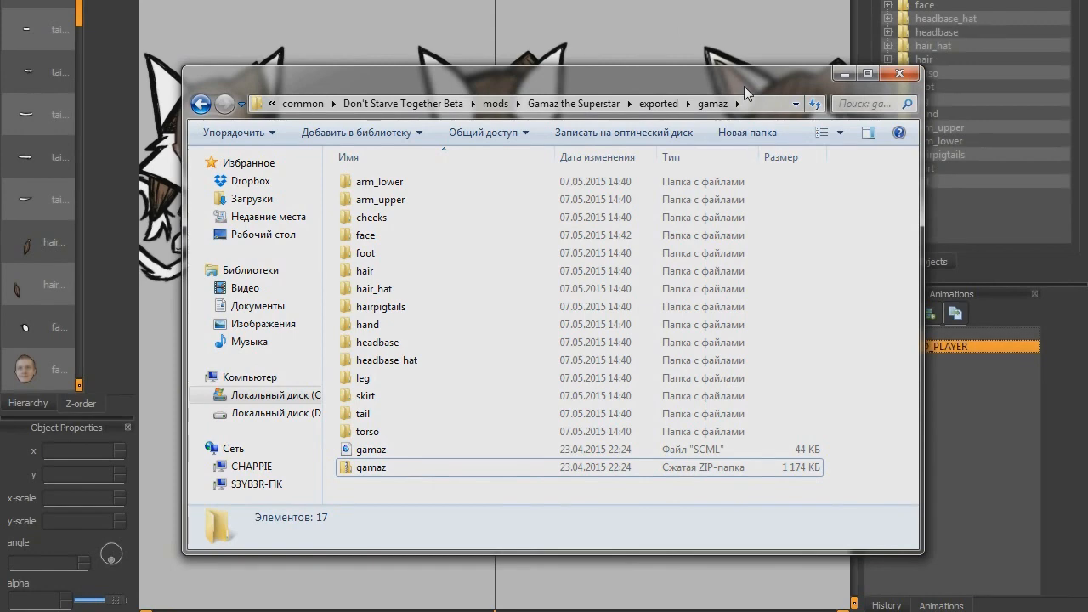
pyautogui.click(844, 75)
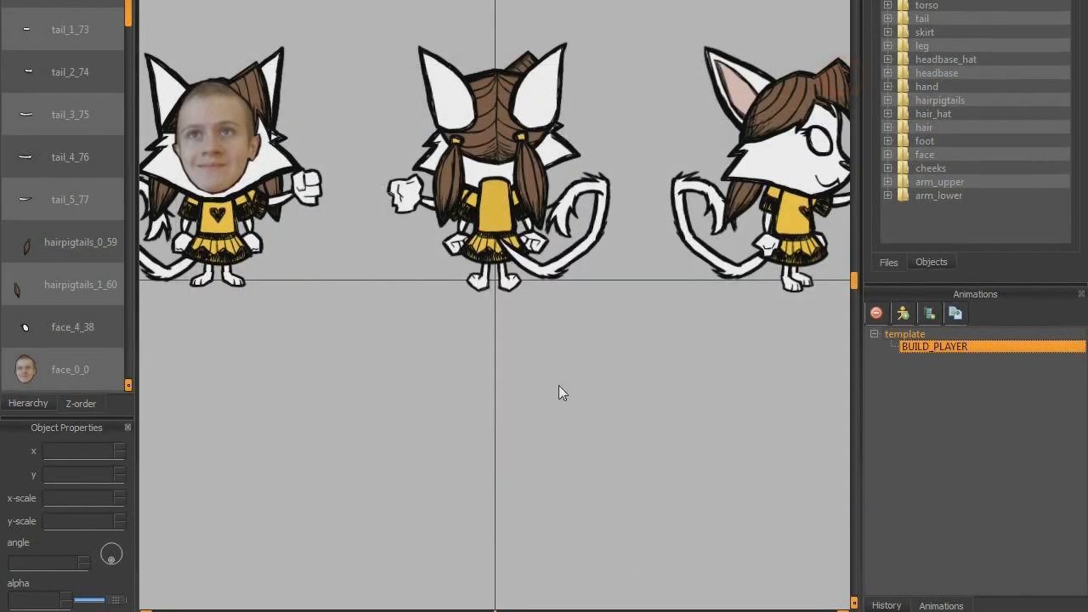
pyautogui.scroll(-2, 327, 309)
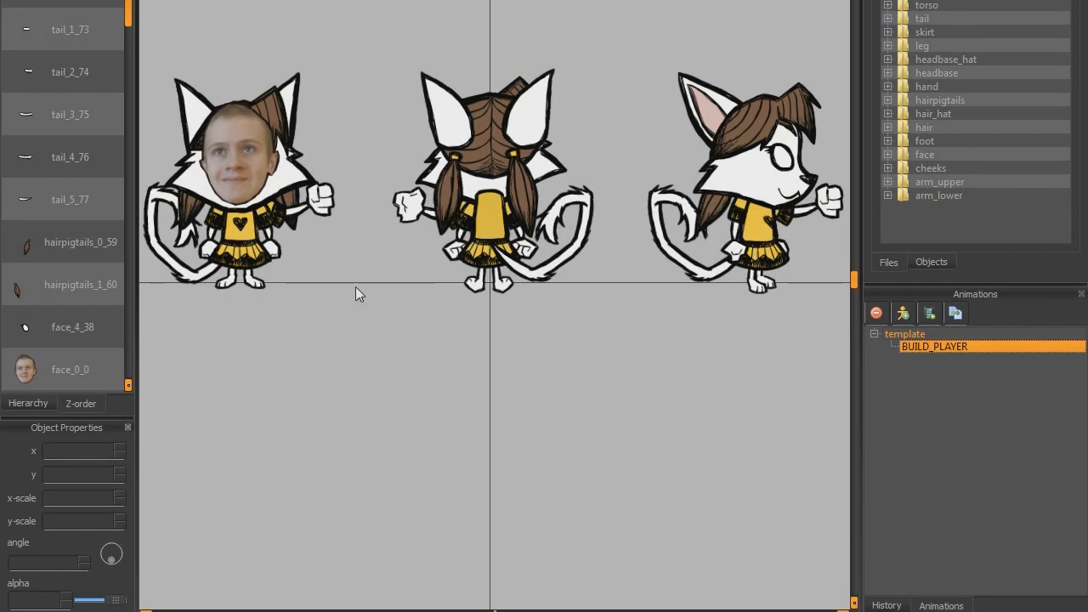
pyautogui.moveTo(387, 391); pyautogui.dragTo(387, 391)
pyautogui.scroll(-2, 378, 323)
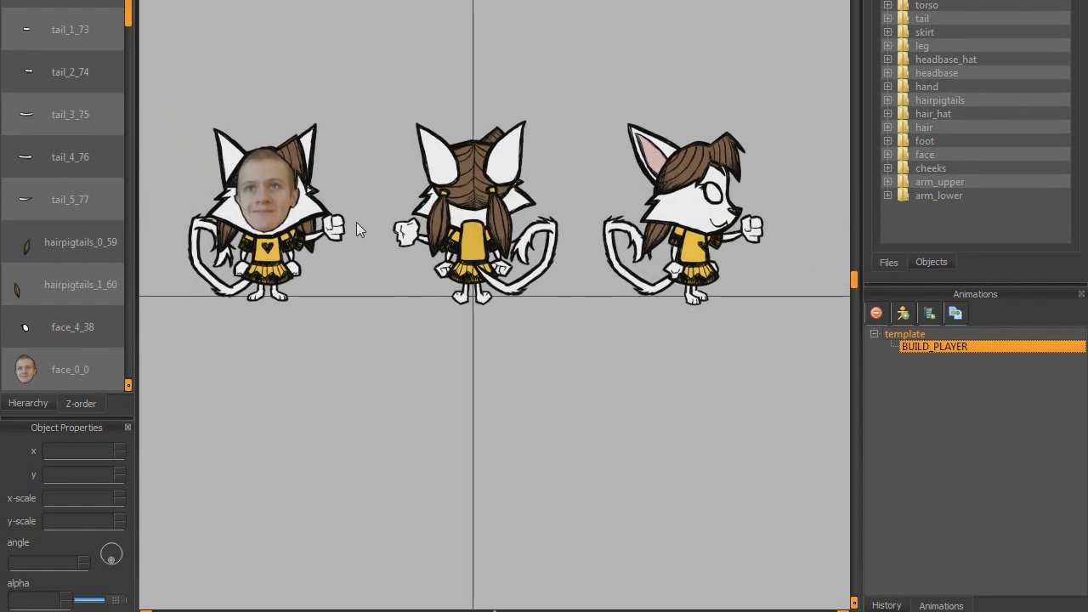
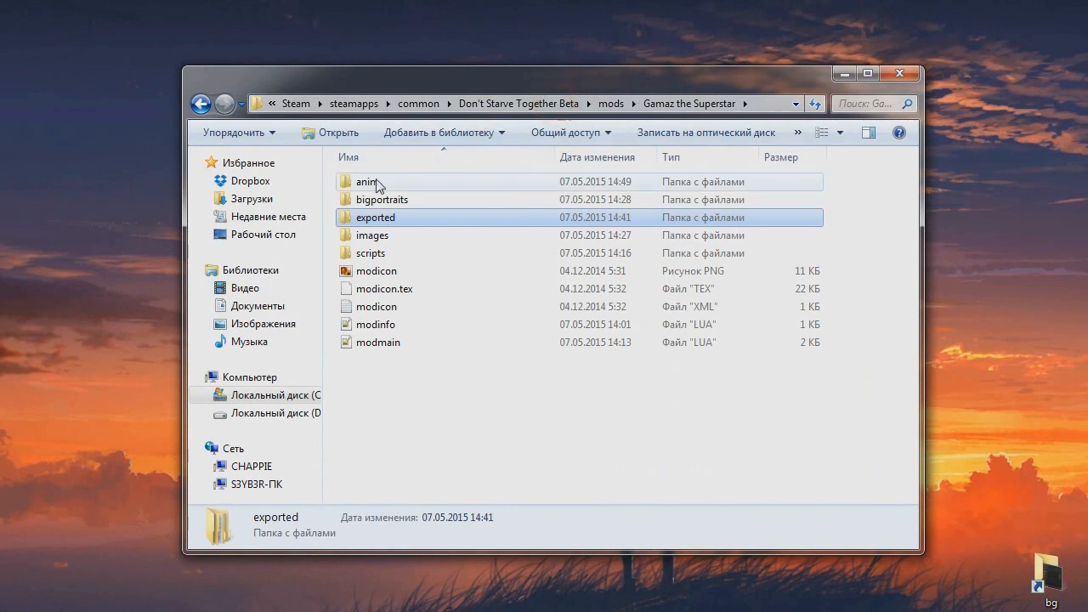
# - Delete the esctemplate and ghost_esctemplate_build archives from the mod's anim folder
pyautogui.doubleClick(377, 181)
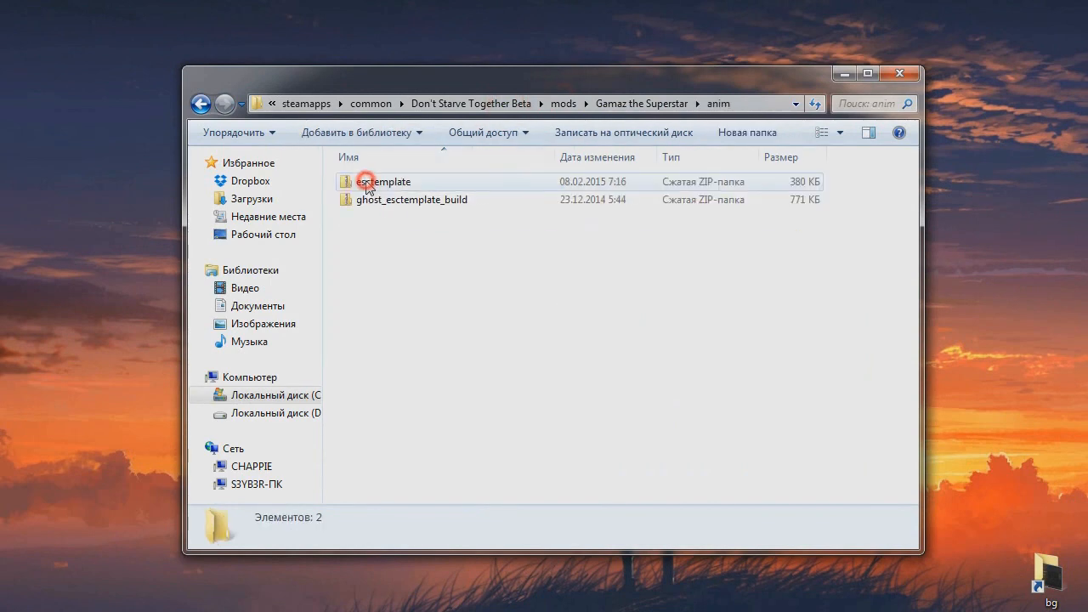
pyautogui.moveTo(468, 278); pyautogui.dragTo(381, 184)
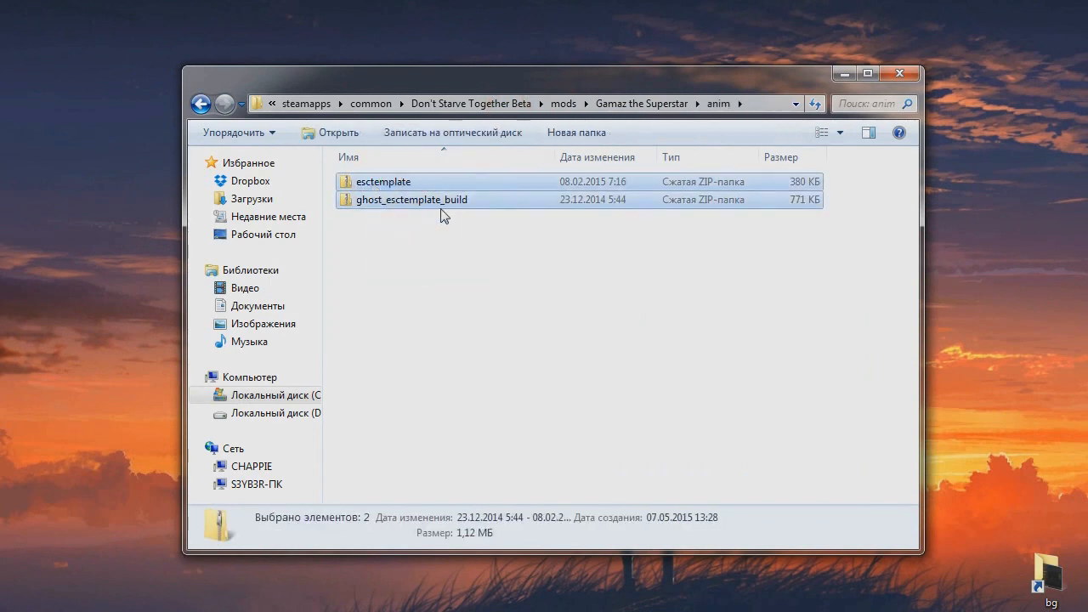
pyautogui.press('Delete')
pyautogui.press('Return')
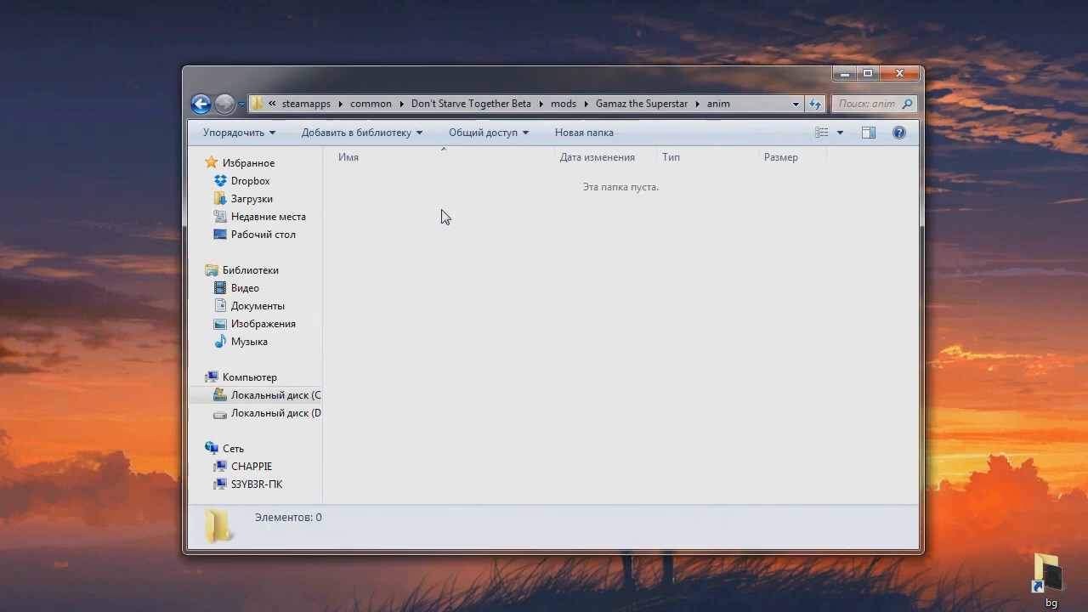
pyautogui.click(580, 303)
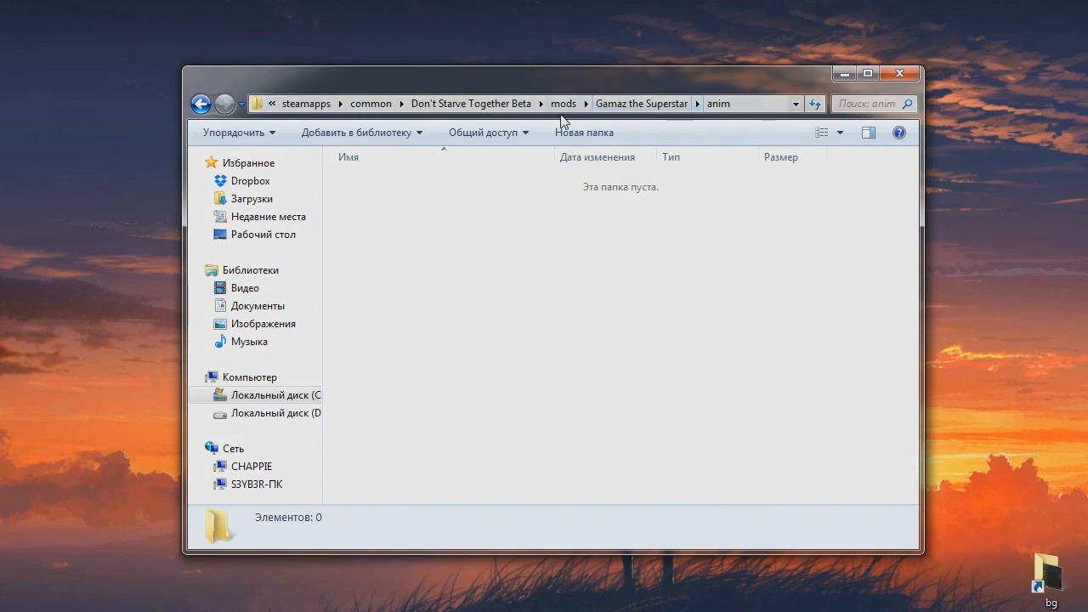
# - Return to the Gamaz the Superstar folder and check the contents of the anim and bigportraits folders
pyautogui.click(642, 102)
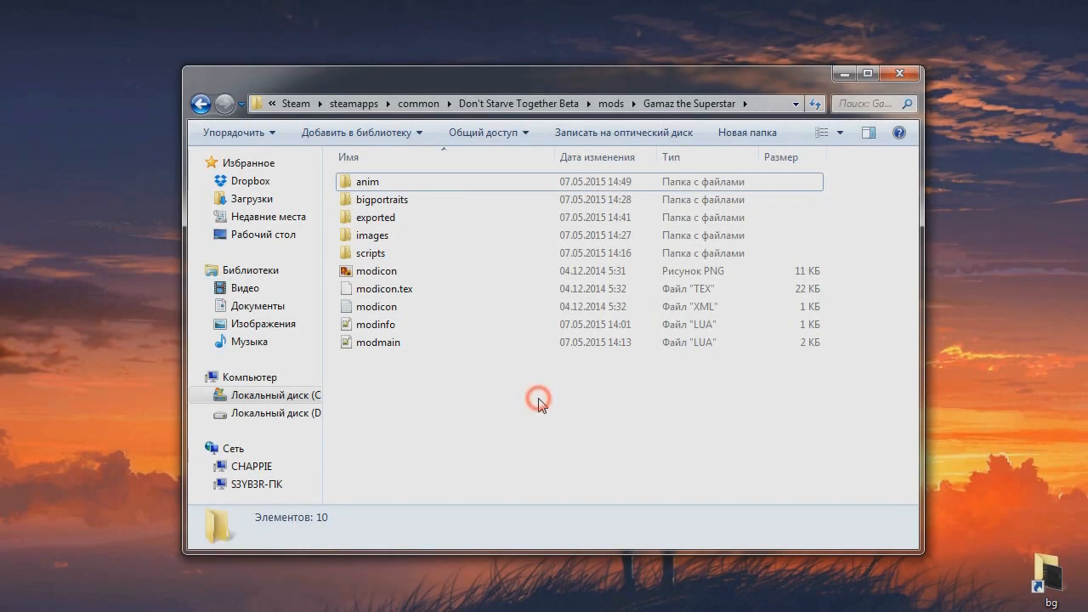
pyautogui.doubleClick(366, 181)
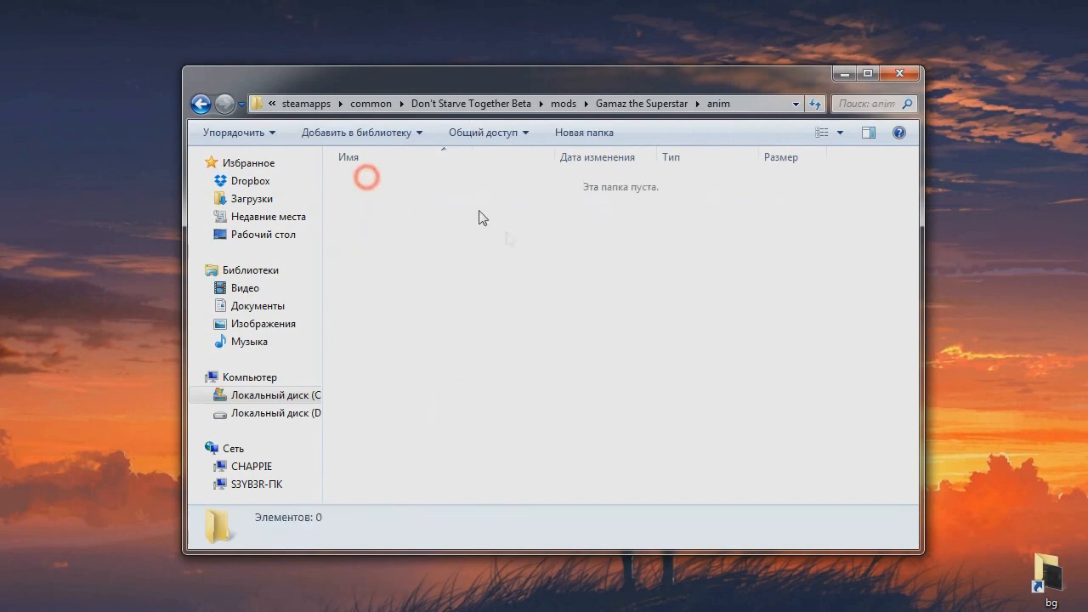
pyautogui.click(200, 104)
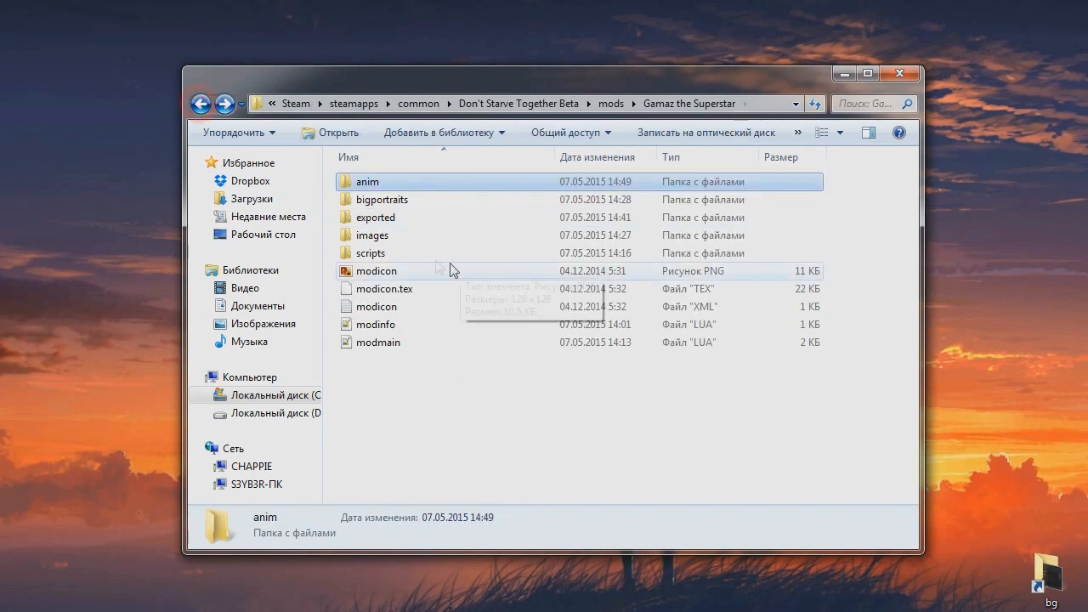
pyautogui.doubleClick(376, 198)
pyautogui.click(201, 104)
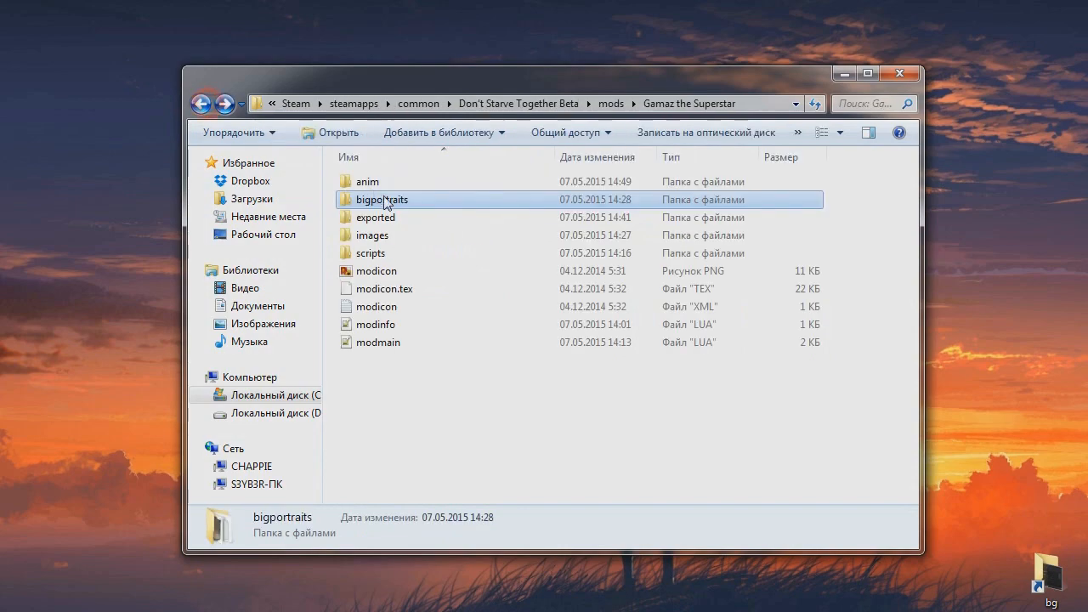
# - Review the file names inside the gamaz, gamaz_cleared and ghost_gamaz_build folders under exported
pyautogui.doubleClick(398, 217)
pyautogui.doubleClick(365, 180)
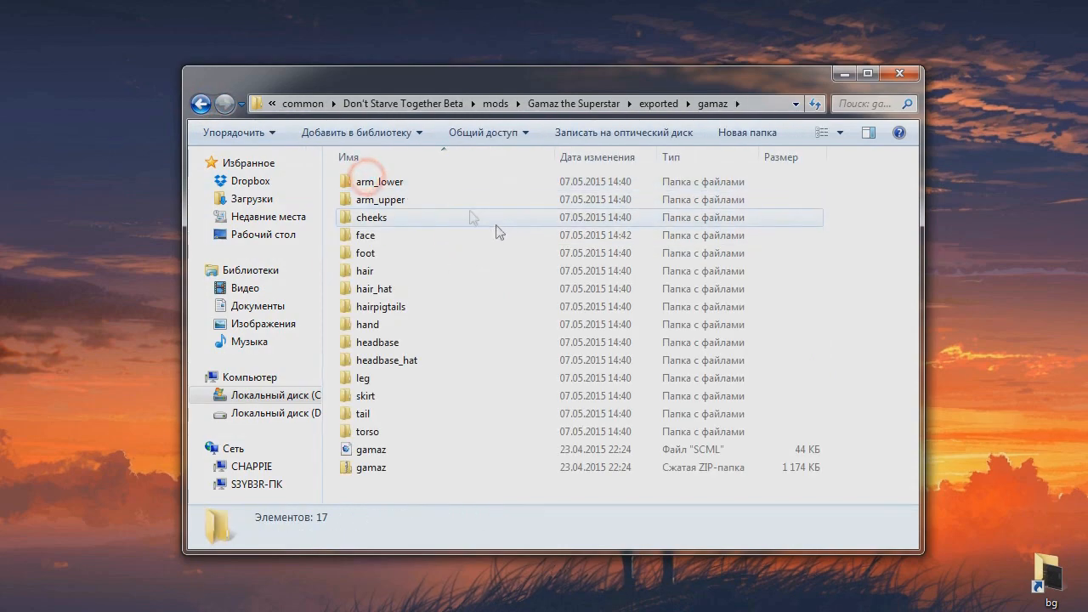
pyautogui.click(380, 451)
pyautogui.click(380, 474)
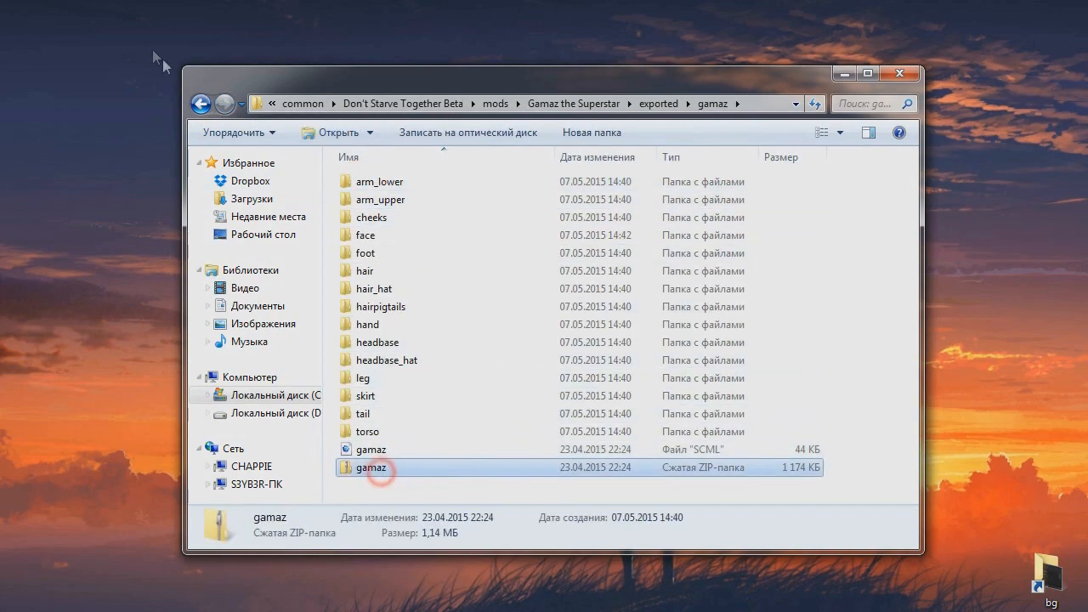
pyautogui.click(201, 103)
pyautogui.doubleClick(374, 199)
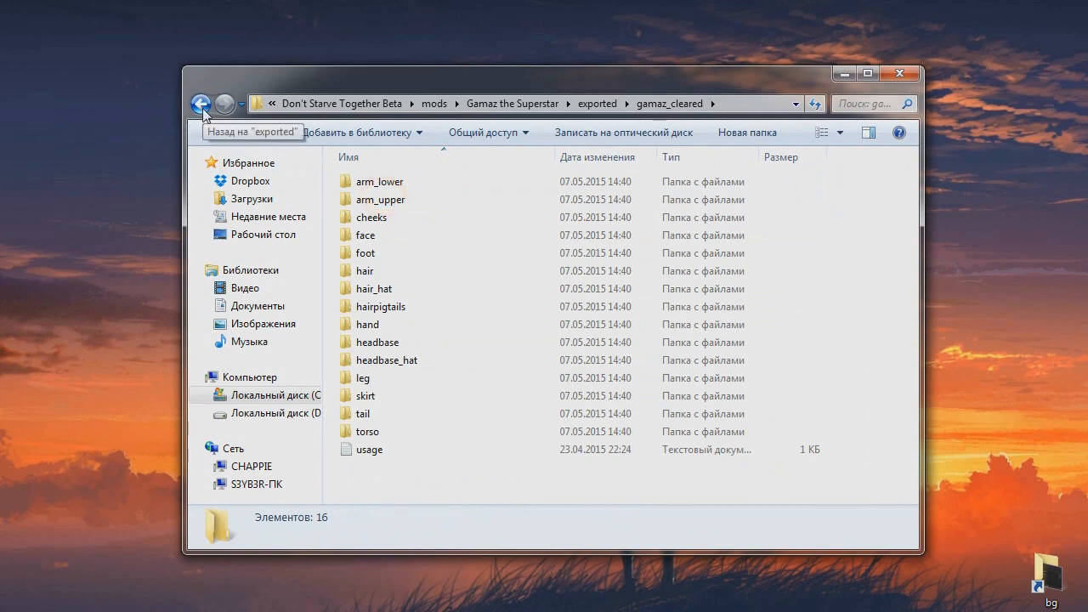
pyautogui.click(200, 104)
pyautogui.doubleClick(374, 216)
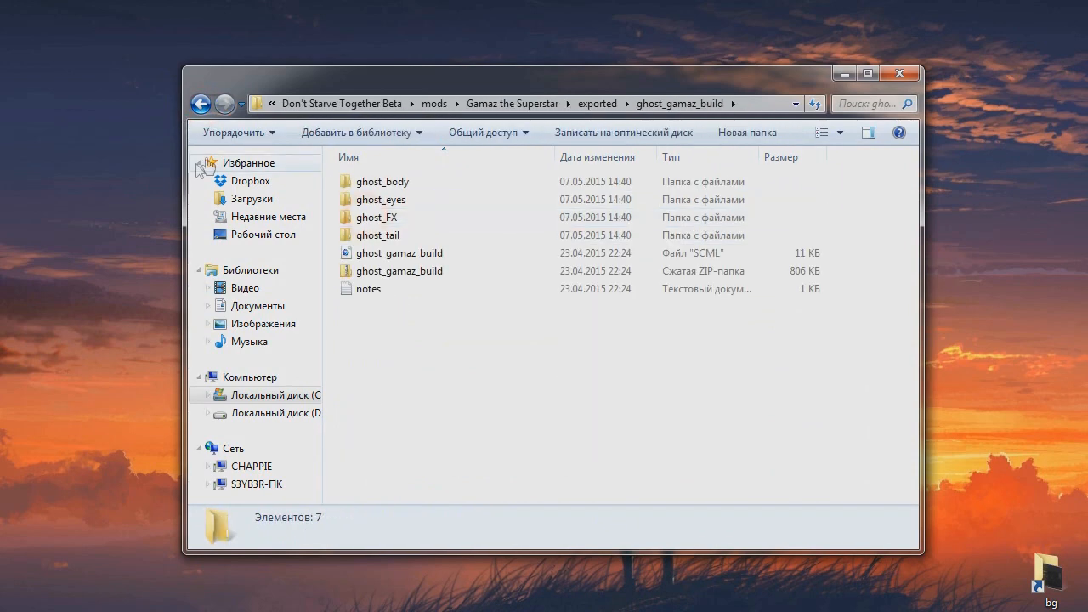
pyautogui.click(200, 103)
pyautogui.click(200, 102)
# - Review the avatars, map_icons, saveslot_portraits and selectscreen_portraits folders inside images, plus the notes file
pyautogui.click(363, 238)
pyautogui.doubleClick(364, 236)
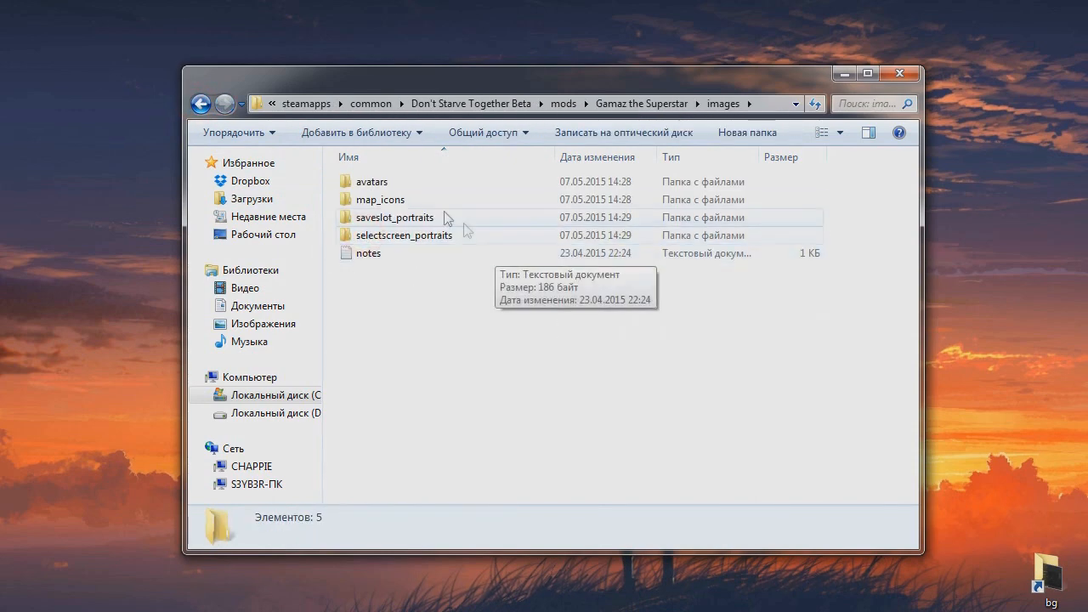
pyautogui.doubleClick(374, 182)
pyautogui.click(200, 103)
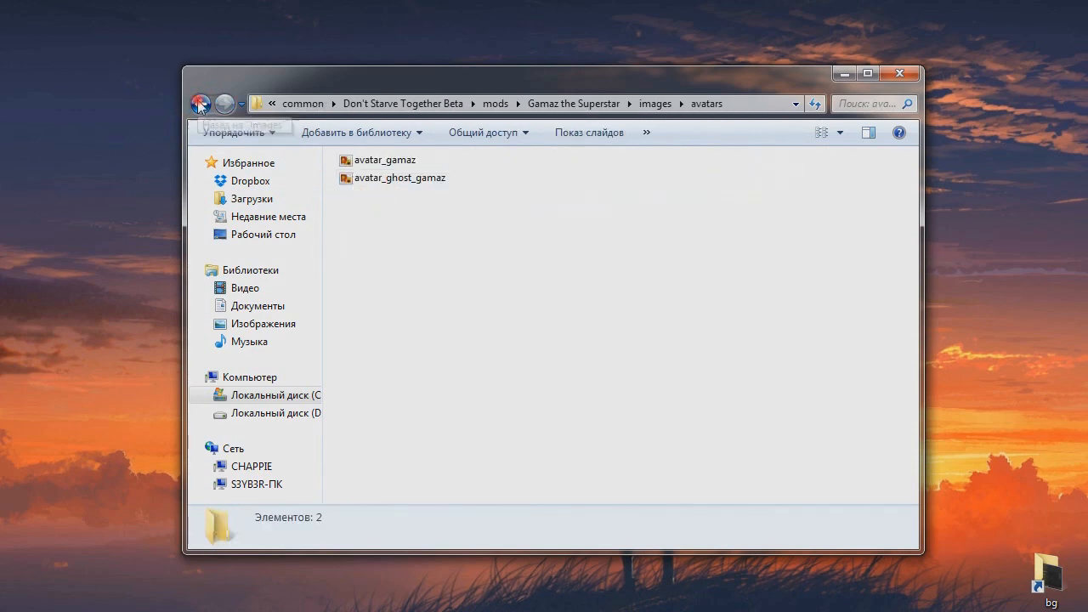
pyautogui.doubleClick(378, 198)
pyautogui.click(201, 105)
pyautogui.doubleClick(413, 217)
pyautogui.click(200, 103)
pyautogui.doubleClick(400, 235)
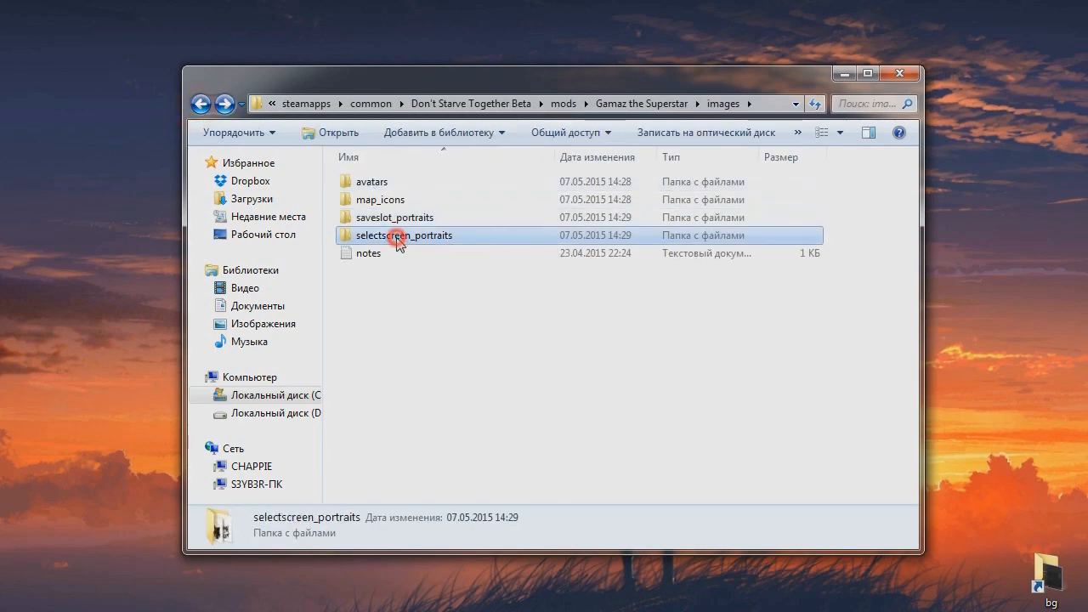
pyautogui.click(201, 103)
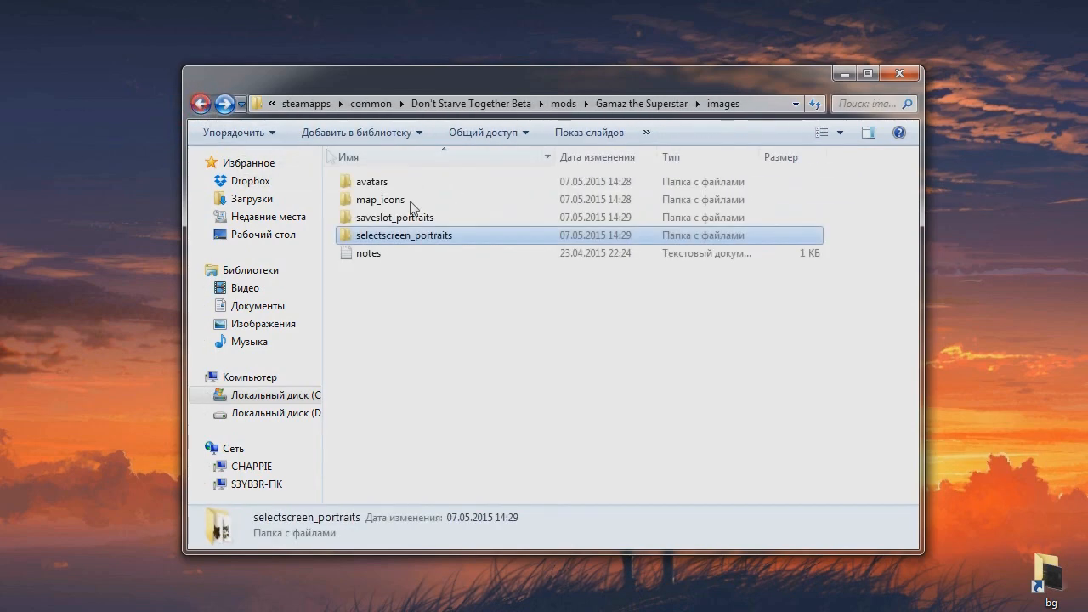
pyautogui.click(369, 254)
pyautogui.press('BackSpace')
# - Check the scripts and prefabs folders and the modinfo, modmain and modicon files in the mod's root folder
pyautogui.doubleClick(376, 253)
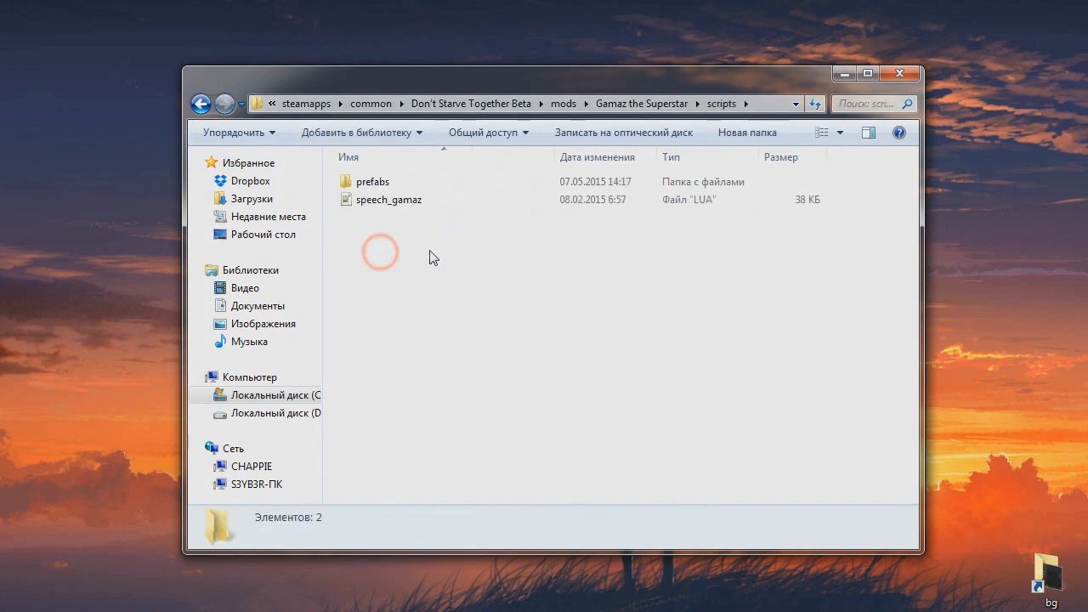
pyautogui.doubleClick(381, 182)
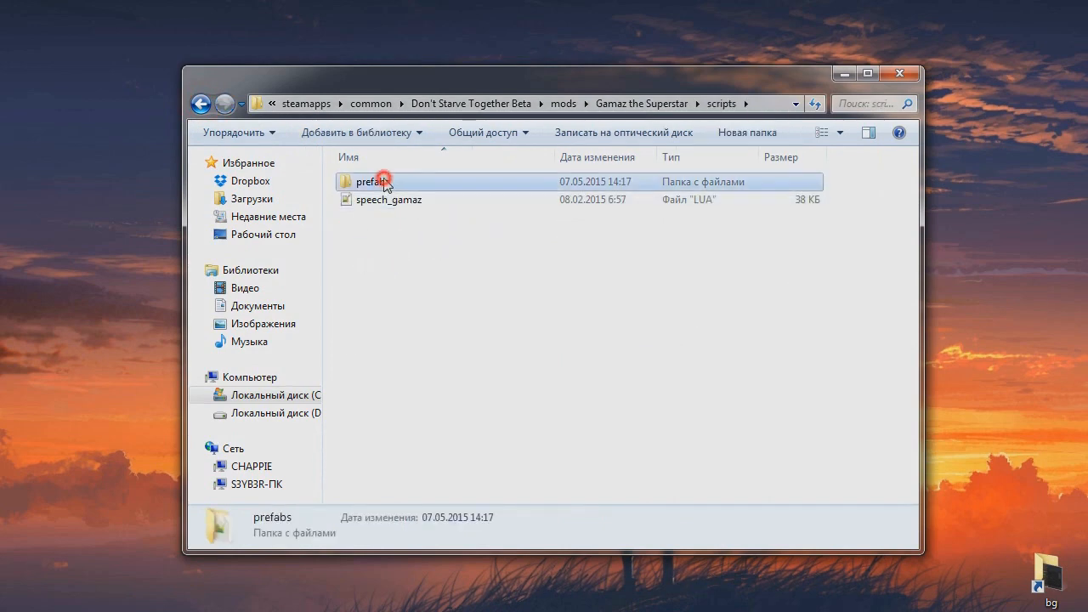
pyautogui.click(200, 103)
pyautogui.click(201, 103)
pyautogui.click(432, 435)
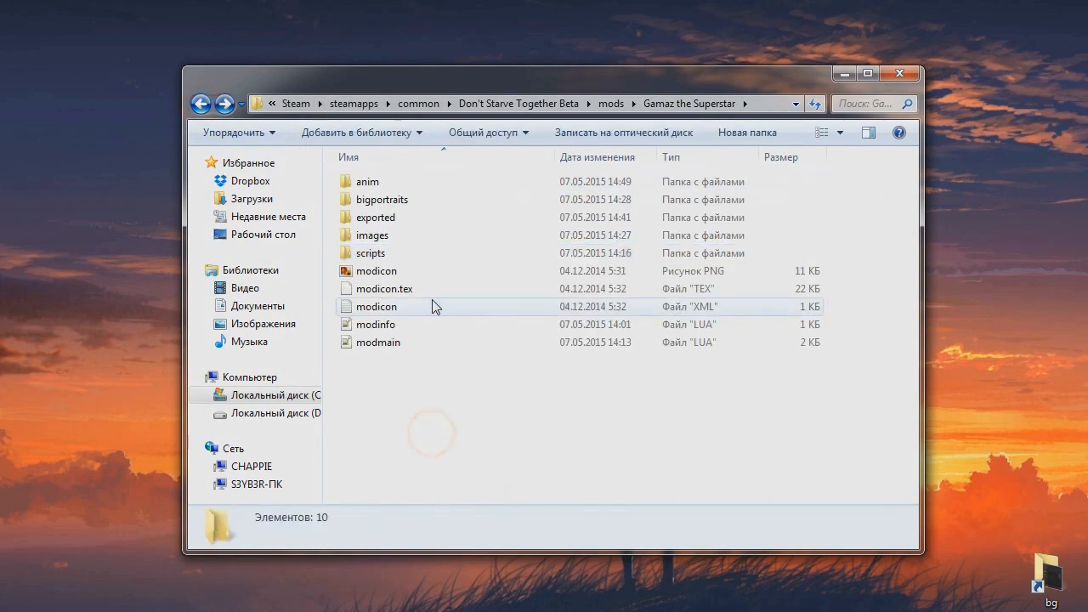
pyautogui.click(408, 324)
pyautogui.click(402, 340)
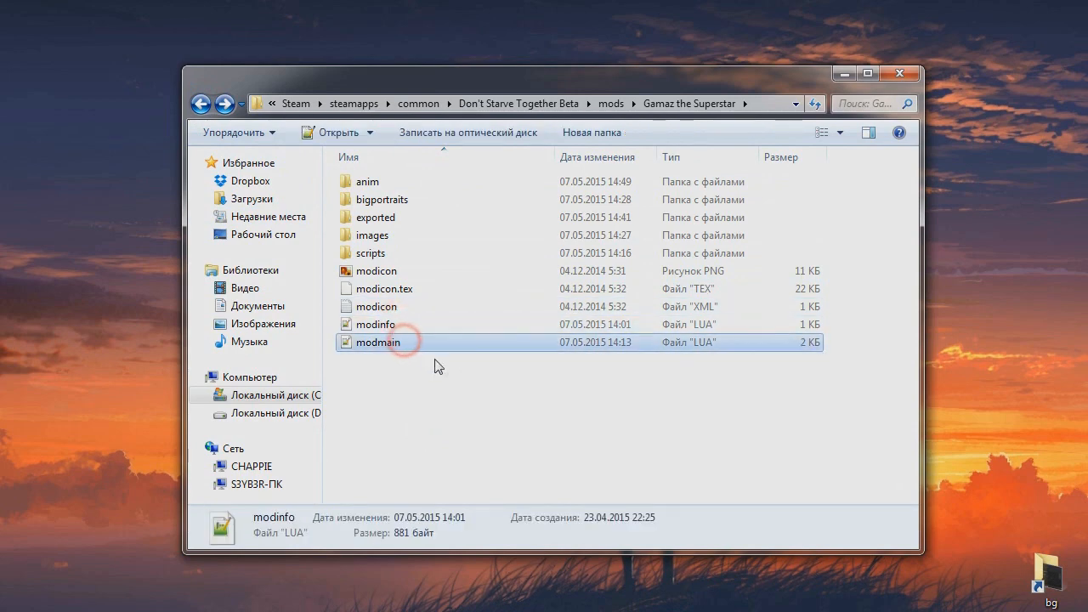
pyautogui.click(415, 270)
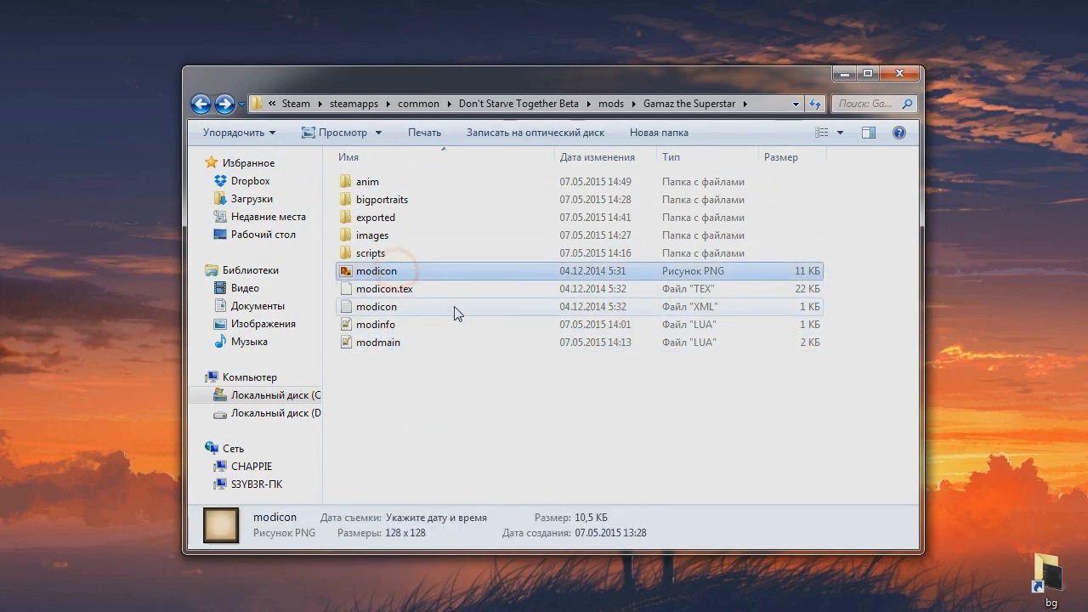
pyautogui.click(408, 288)
pyautogui.click(407, 307)
# - Add the gamaz face PNG to the Gamaz the Superstar folder and delete the original modicon PNG
pyautogui.click(380, 272)
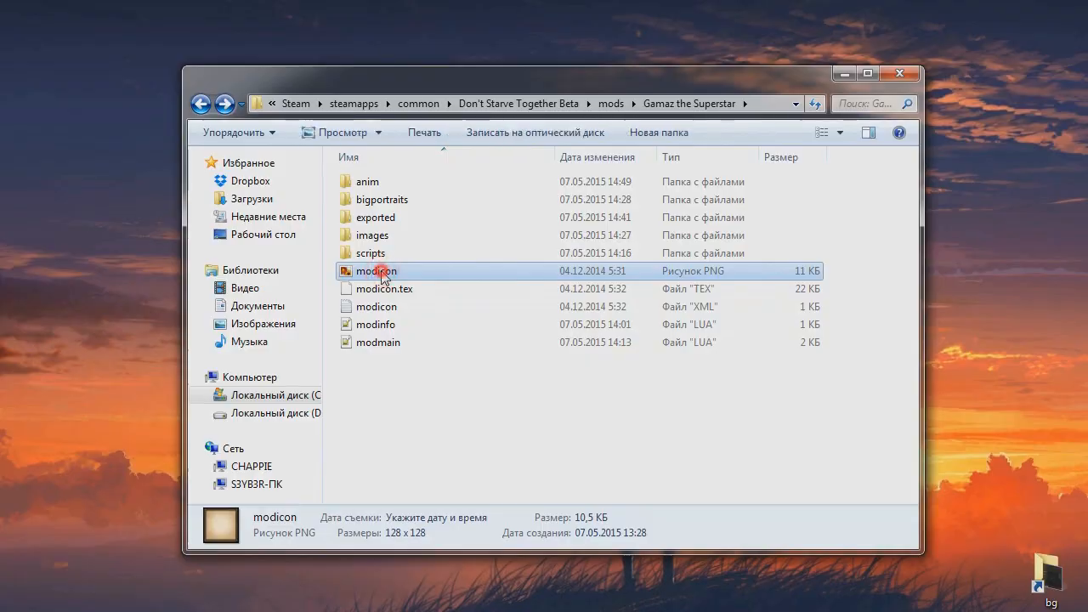
pyautogui.doubleClick(380, 273)
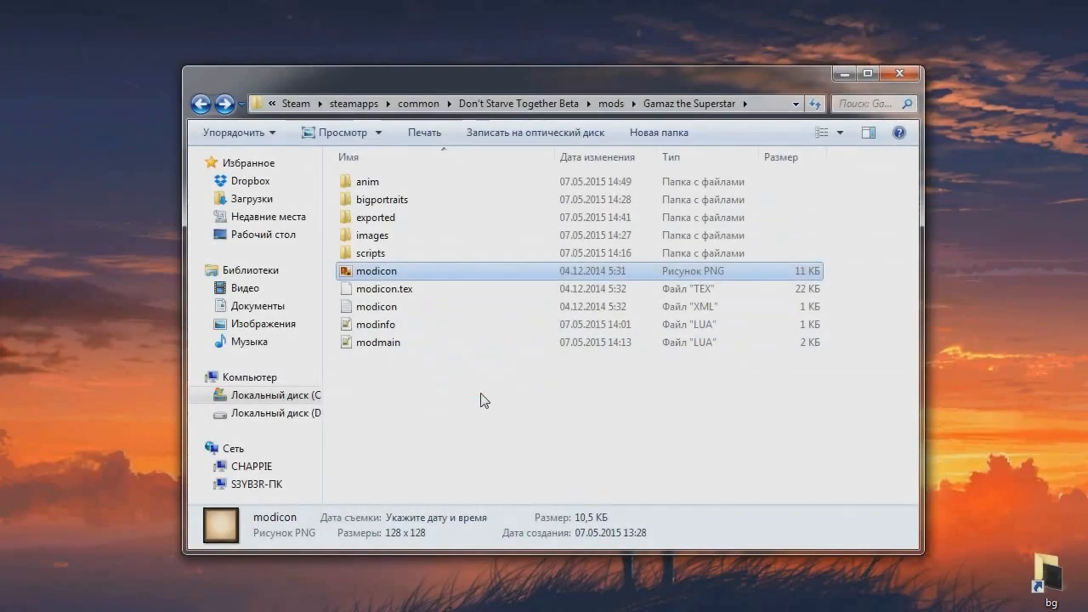
pyautogui.click(478, 455)
pyautogui.click(384, 279)
pyautogui.moveTo(462, 384); pyautogui.dragTo(453, 428)
pyautogui.rightClick(385, 274)
pyautogui.click(374, 290)
pyautogui.press('Delete')
pyautogui.press('Return')
# - Rename the gamaz face PNG in the mod's root folder as modicon
pyautogui.rightClick(374, 270)
pyautogui.click(445, 604)
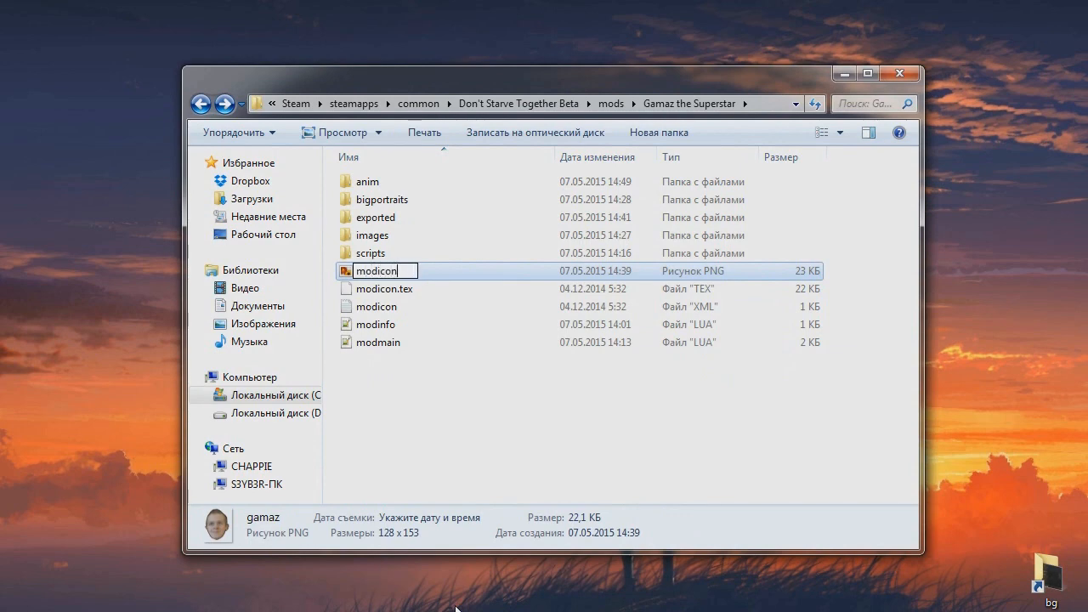
pyautogui.click(510, 405)
pyautogui.click(394, 275)
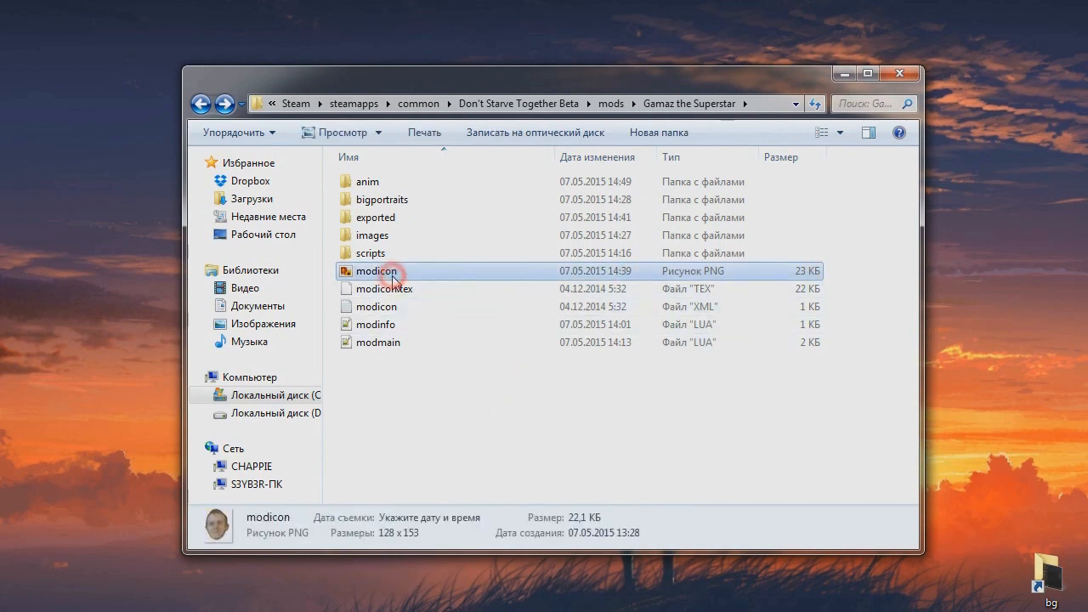
pyautogui.click(505, 453)
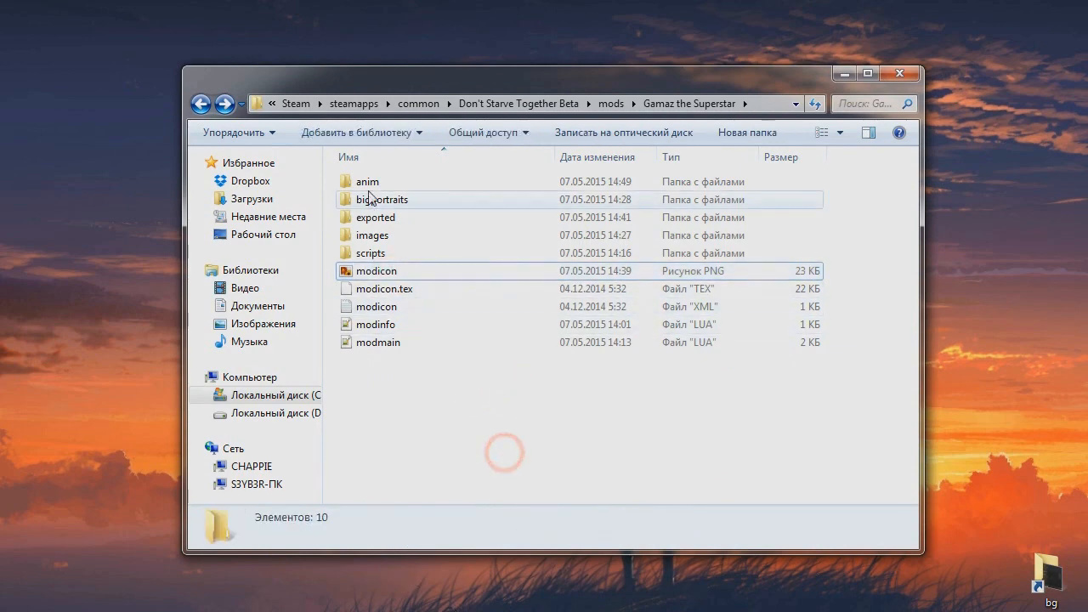
# - Compare the gamaz picture in bigportraits with the modicon PNG and modicon.tex files in the mod's root folder
pyautogui.click(413, 239)
pyautogui.doubleClick(400, 201)
pyautogui.click(366, 197)
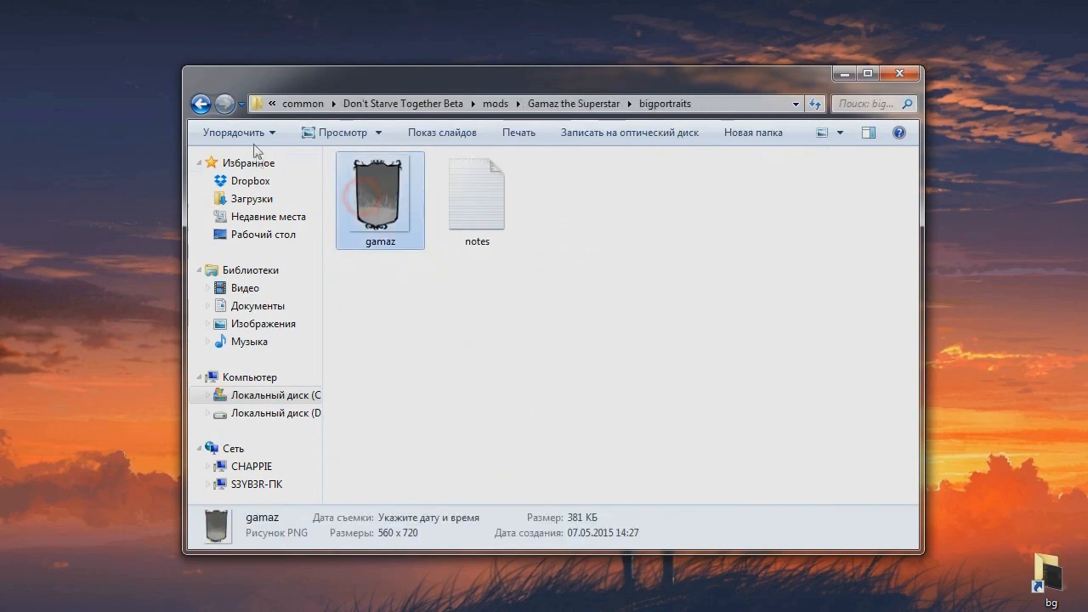
pyautogui.click(201, 104)
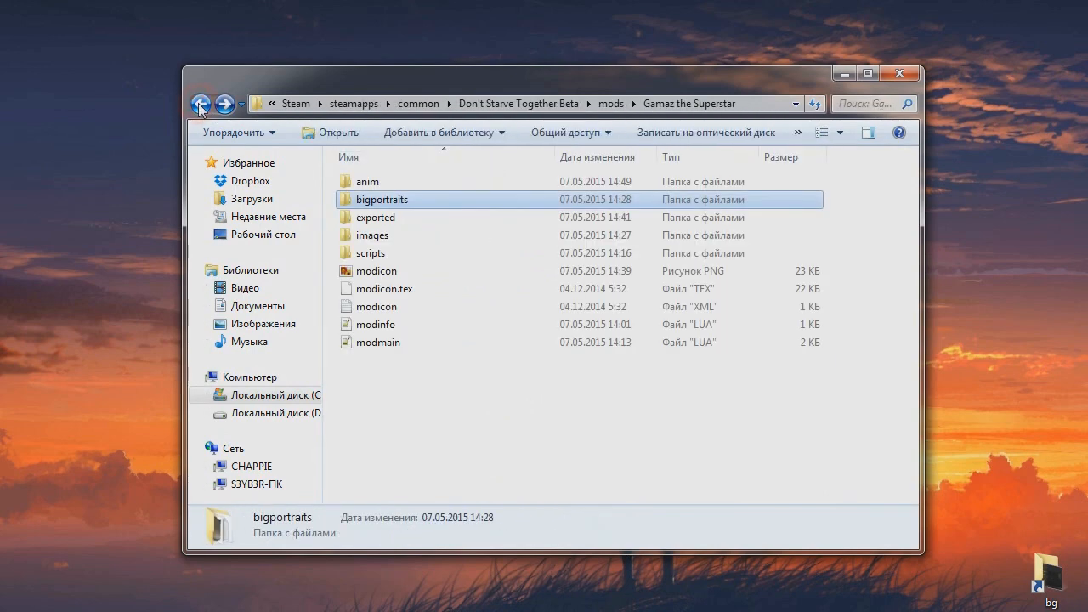
pyautogui.click(381, 272)
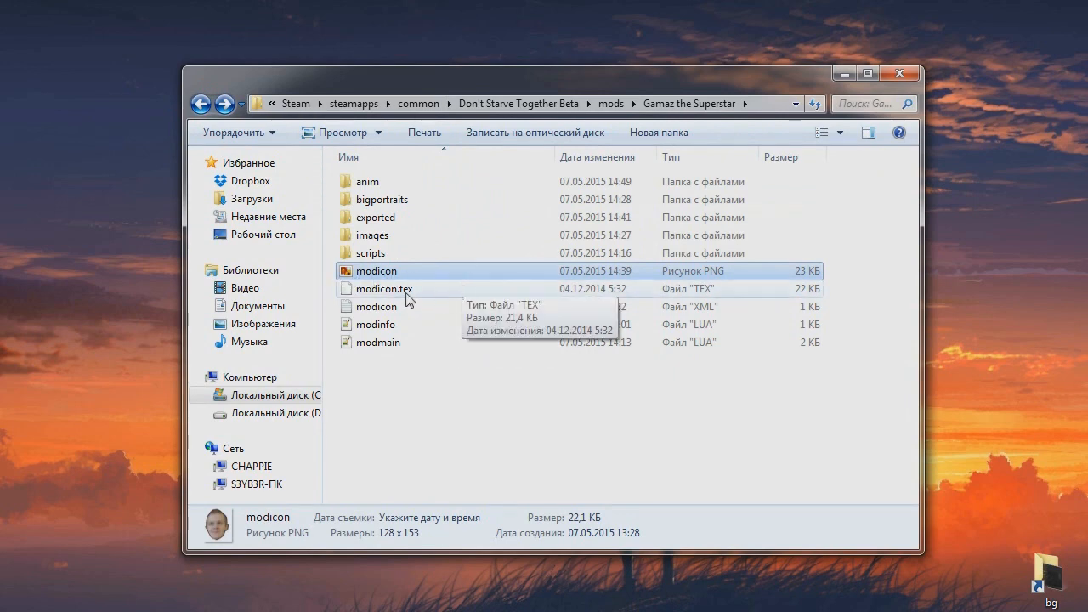
pyautogui.click(406, 292)
pyautogui.click(407, 428)
pyautogui.click(381, 271)
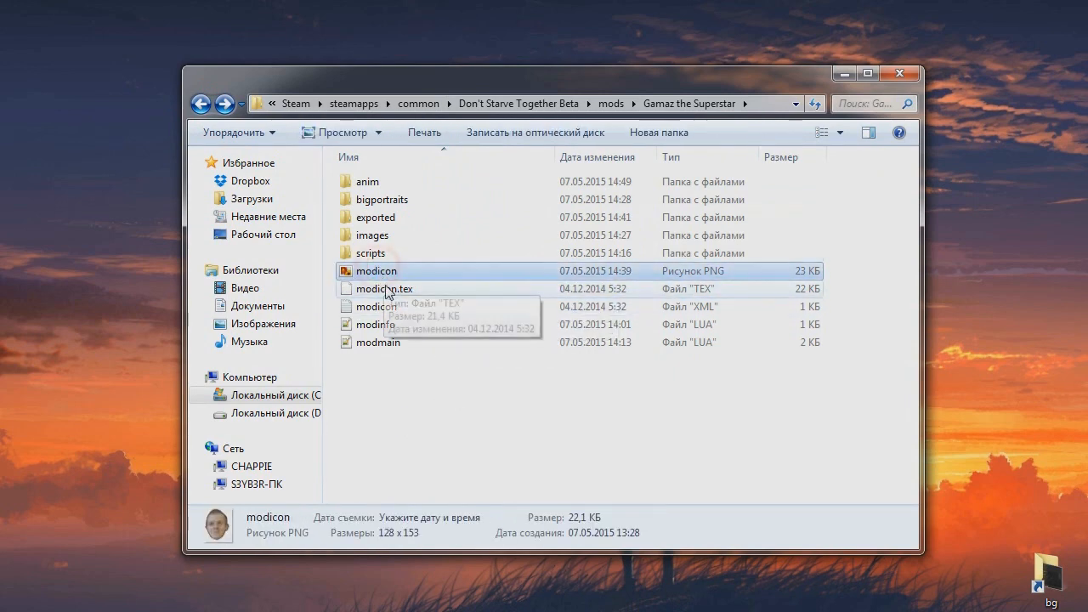
pyautogui.click(408, 291)
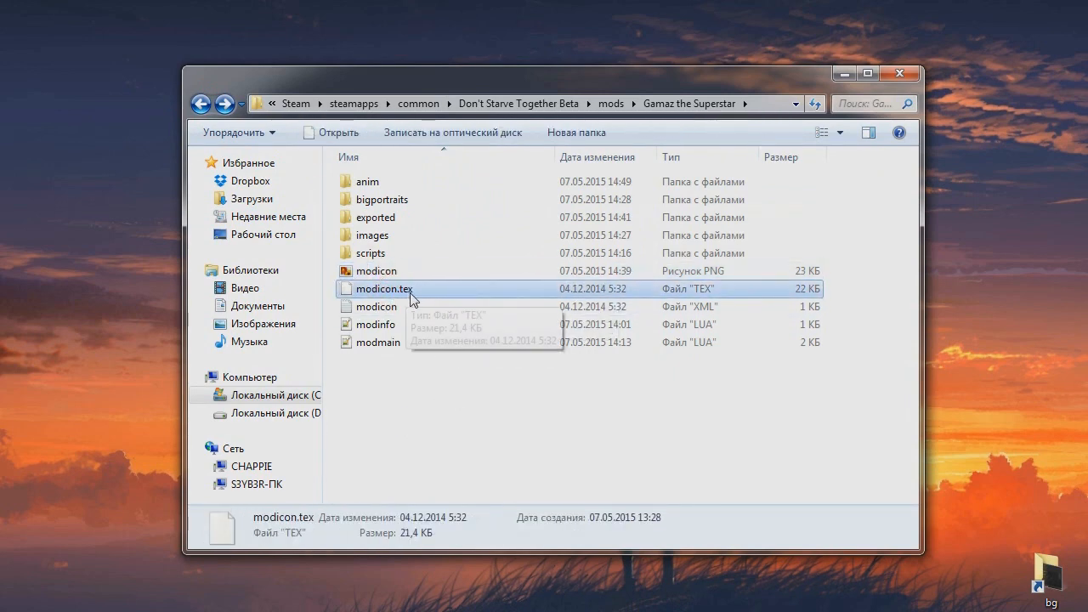
pyautogui.click(481, 408)
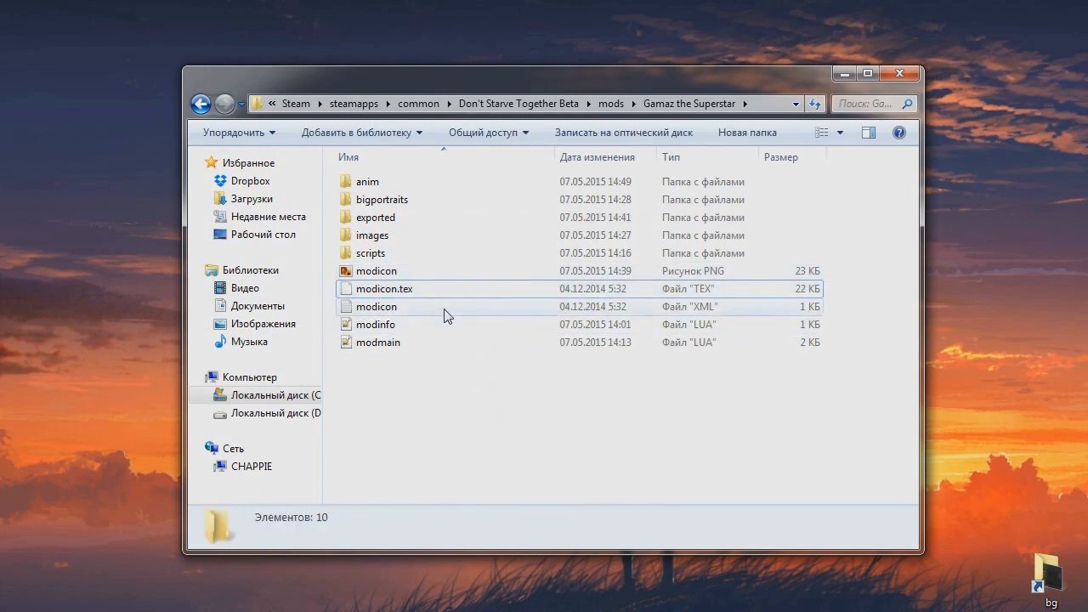
pyautogui.click(410, 272)
pyautogui.click(497, 419)
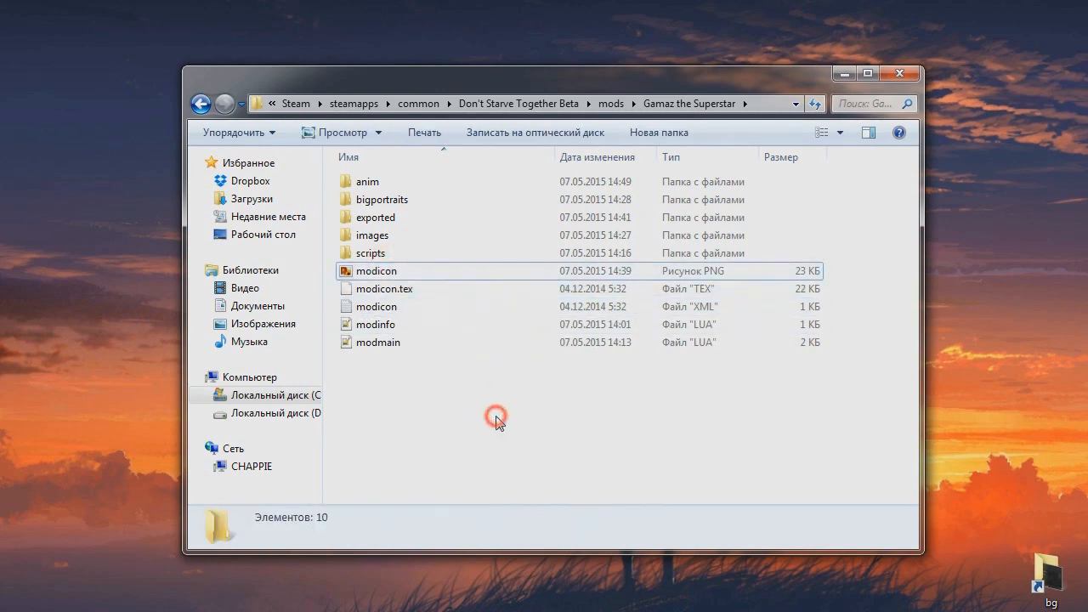
pyautogui.click(472, 420)
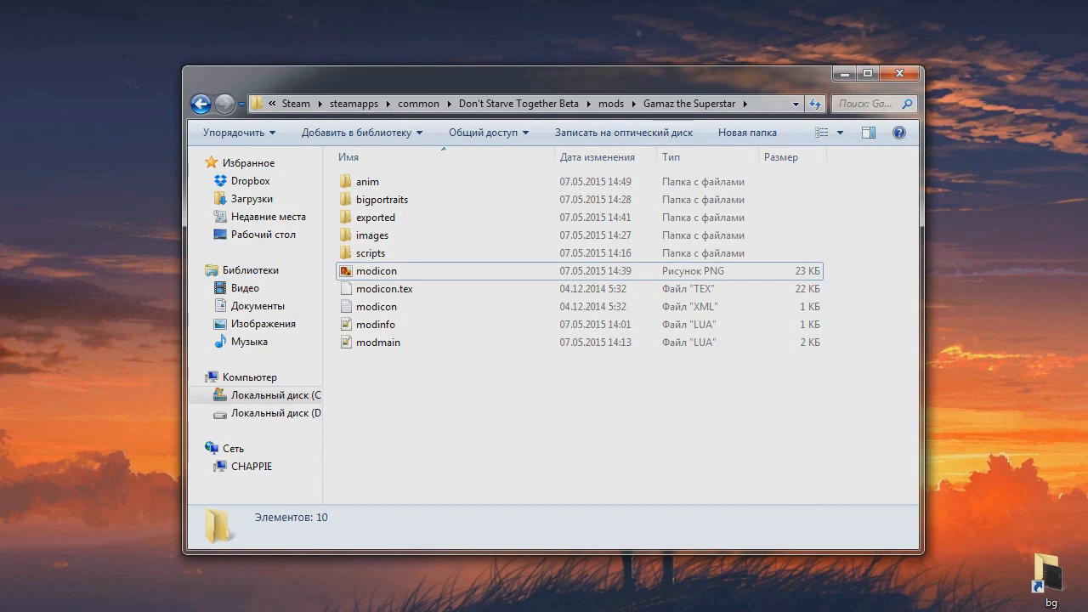
# - Launch TEXCreator from the DST Modding soft folder and place its window fully in view
pyautogui.doubleClick(397, 287)
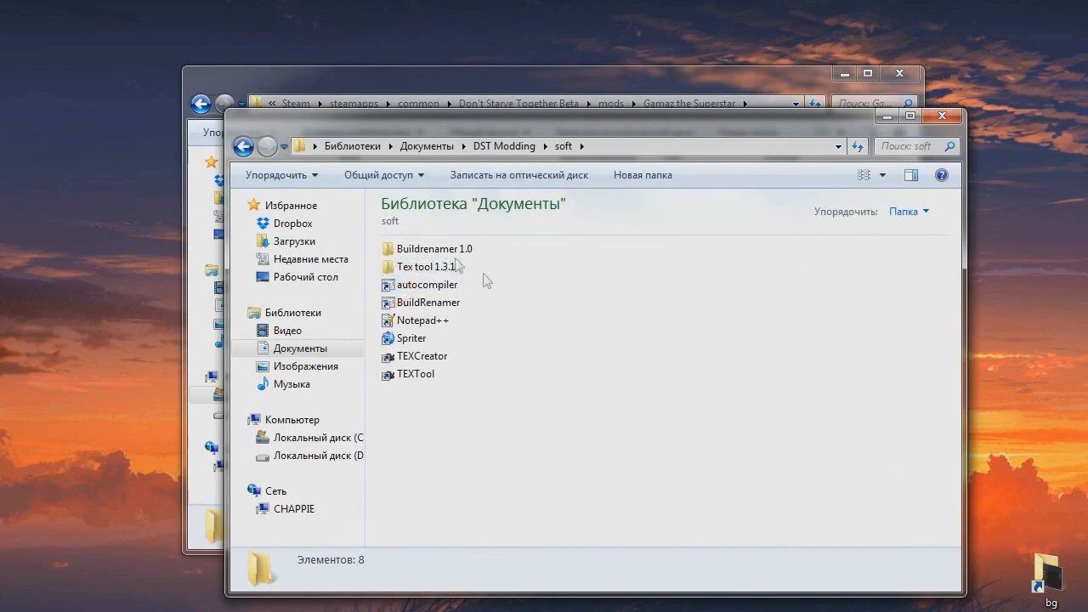
pyautogui.click(421, 357)
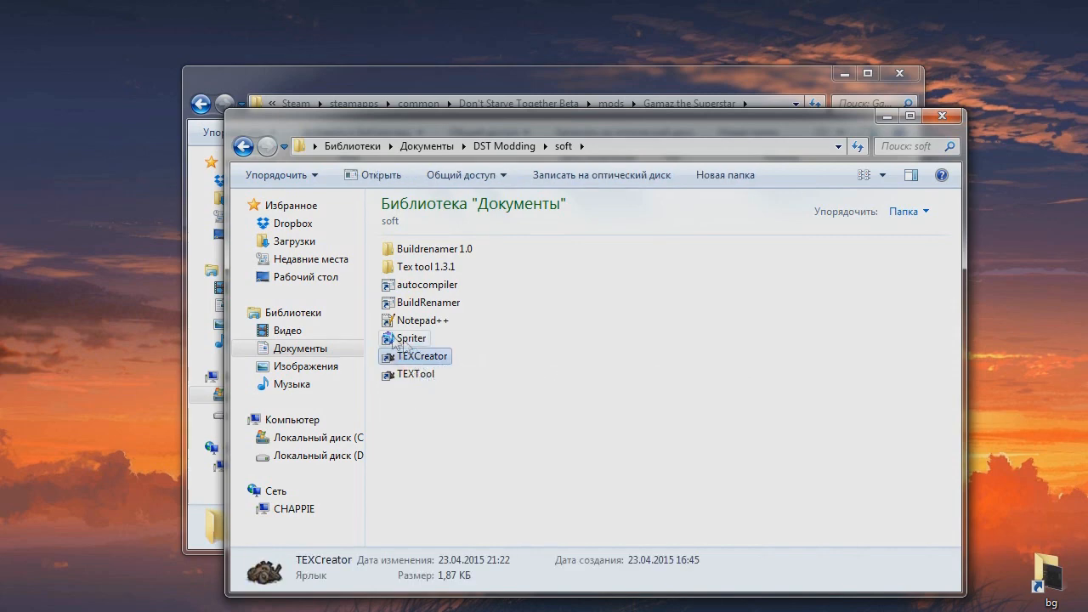
pyautogui.doubleClick(417, 357)
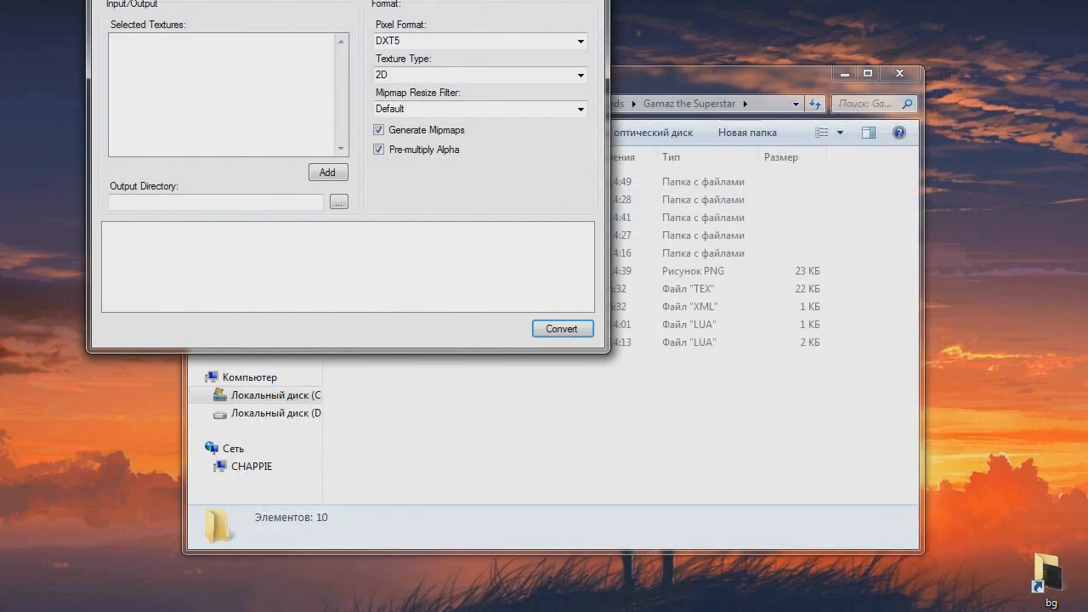
pyautogui.moveTo(437, 0); pyautogui.dragTo(537, 142)
pyautogui.click(396, 281)
pyautogui.moveTo(629, 462); pyautogui.dragTo(629, 522)
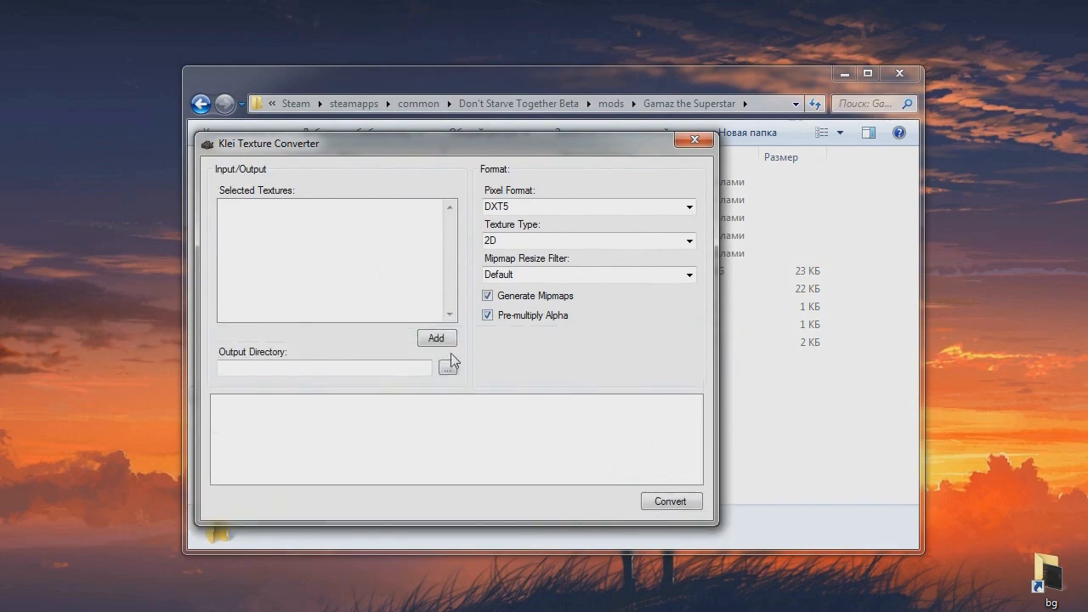
# - Add the modicon PNG from the Gamaz the Superstar mod folder as the texture to convert
pyautogui.click(436, 338)
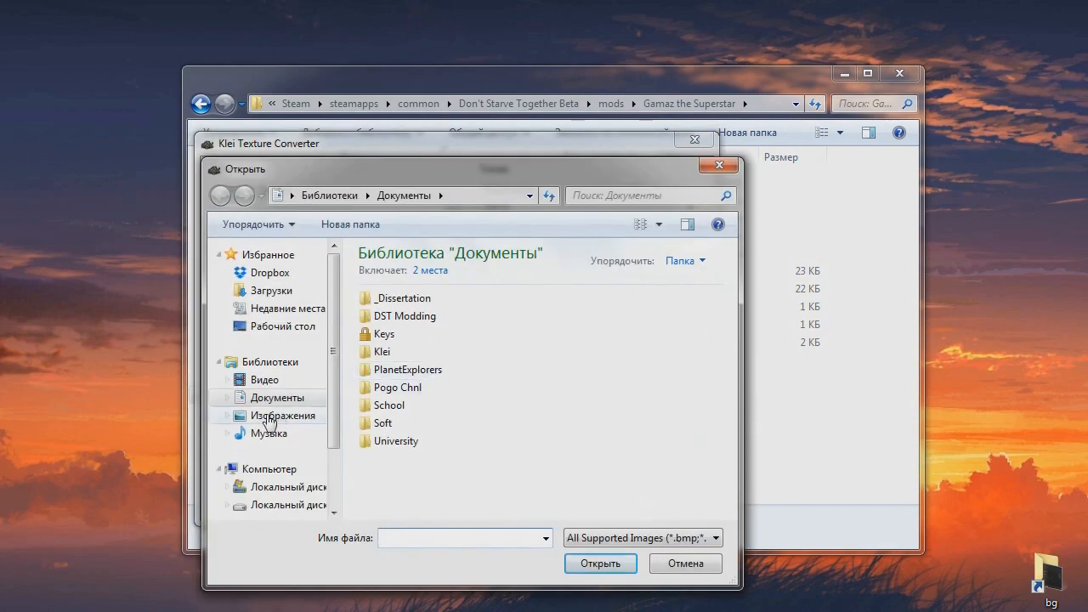
pyautogui.click(277, 330)
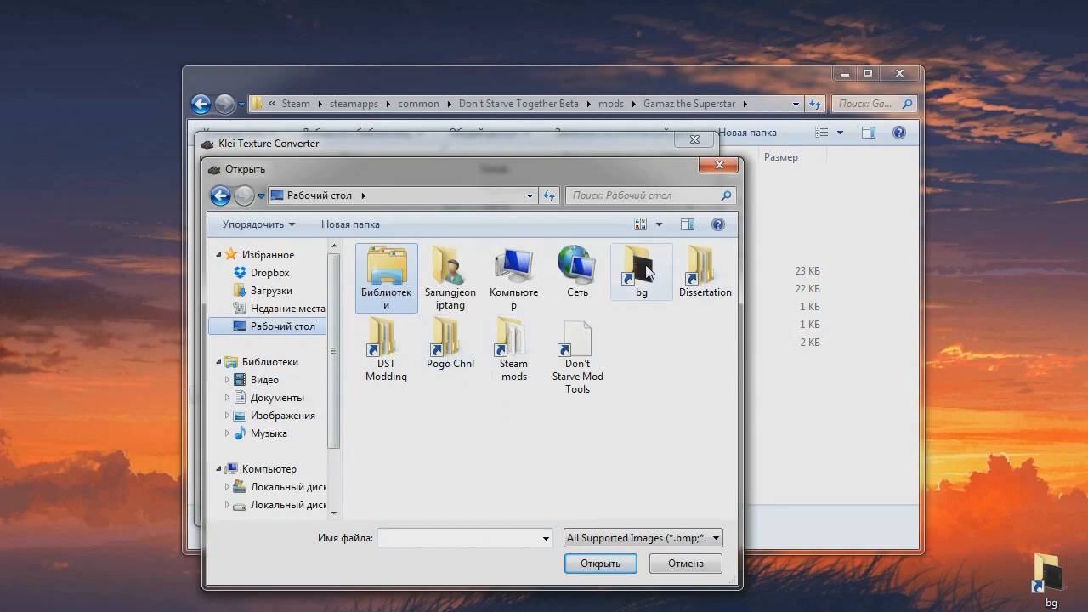
pyautogui.doubleClick(510, 338)
pyautogui.doubleClick(425, 274)
pyautogui.click(396, 363)
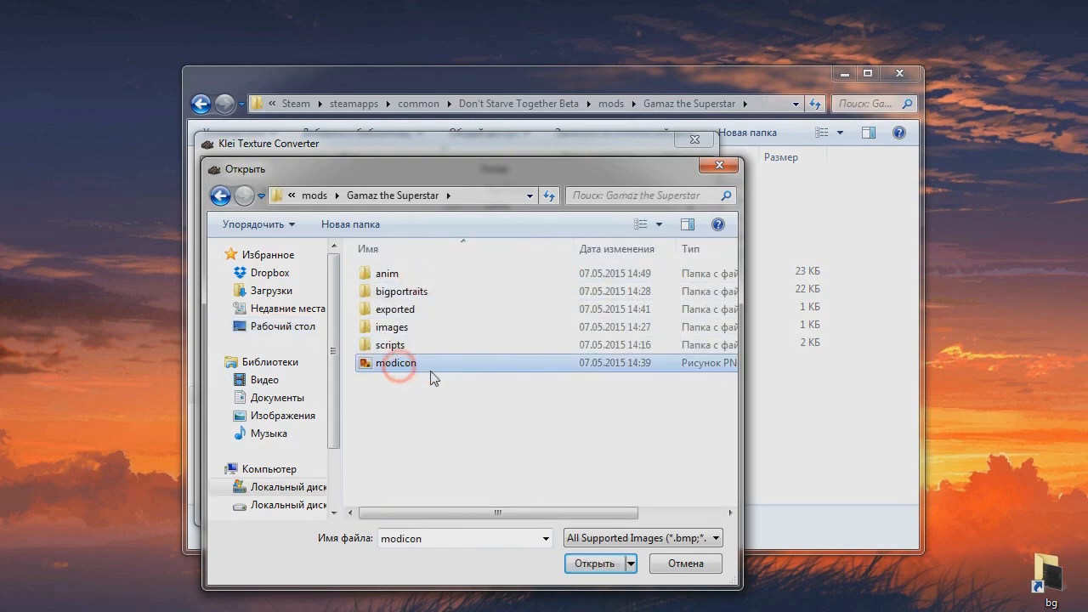
pyautogui.click(608, 570)
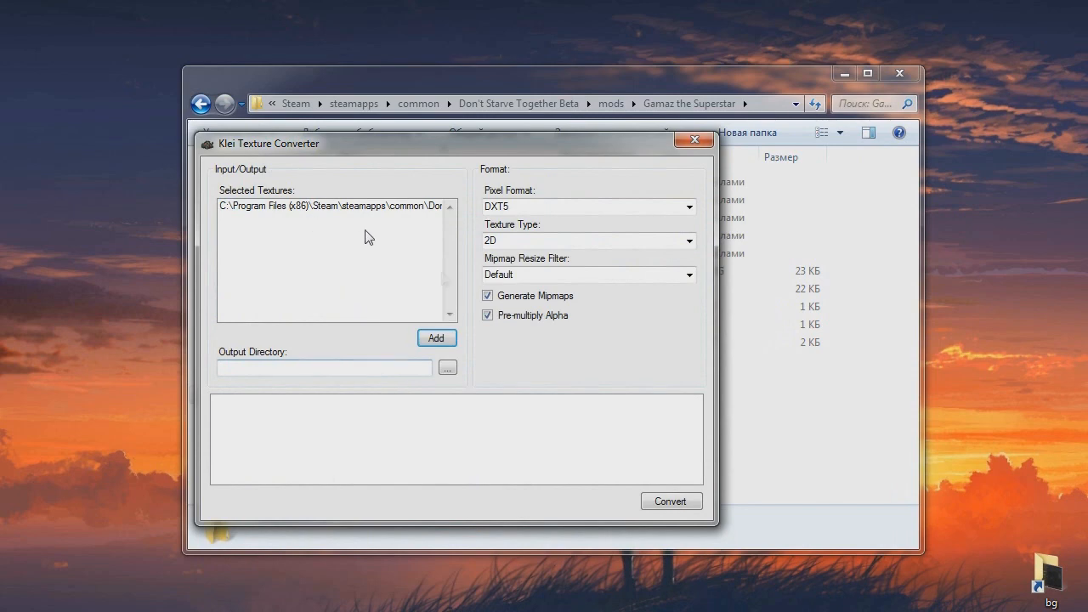
# - Set the output directory to the desktop and convert the modicon texture with the DXT5 pixel format
pyautogui.click(447, 369)
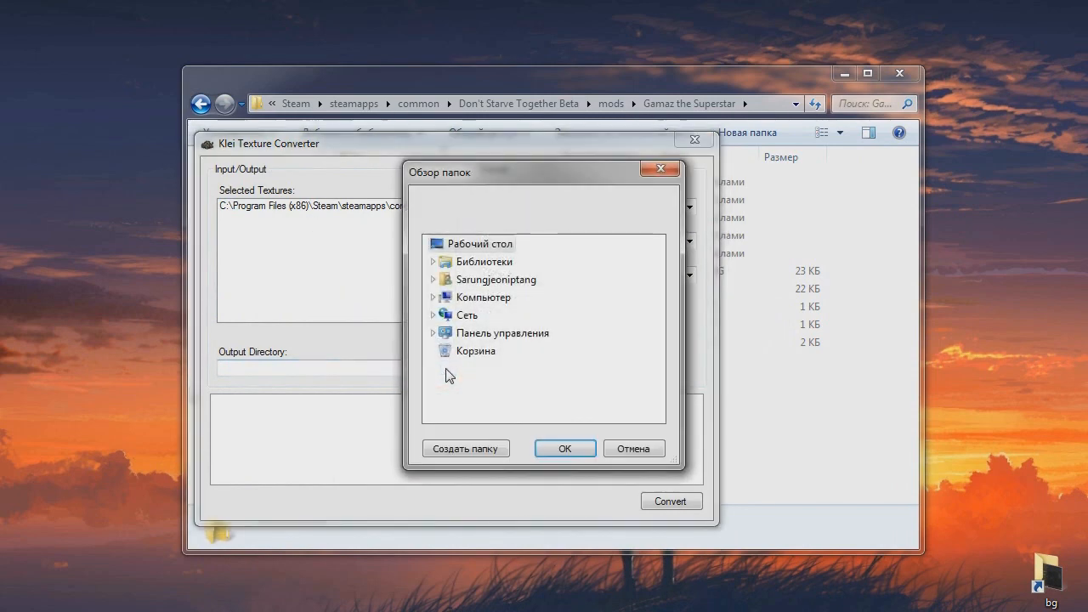
pyautogui.click(482, 243)
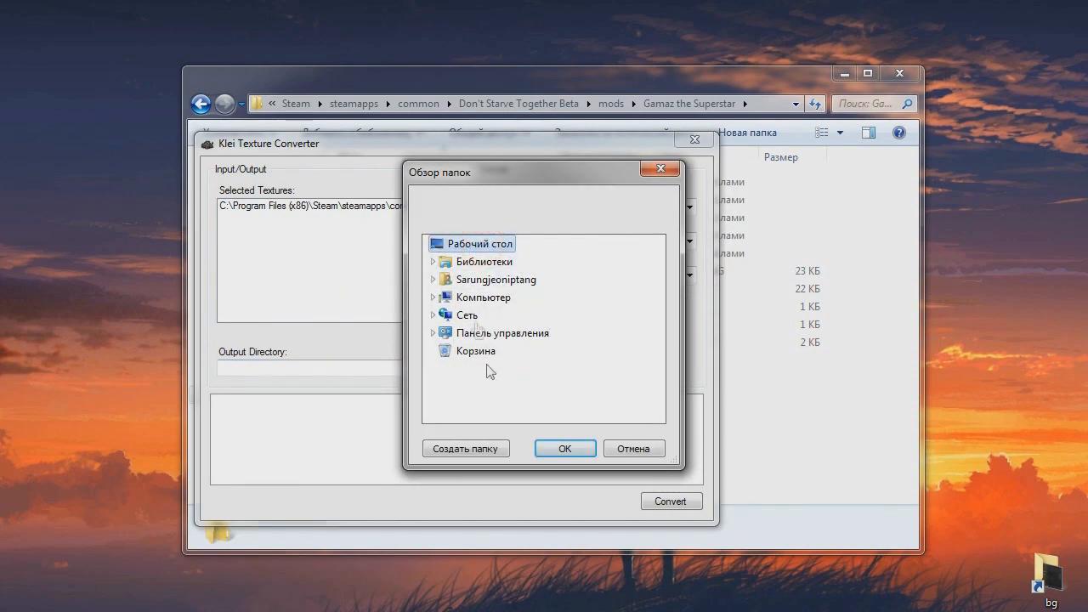
pyautogui.click(557, 446)
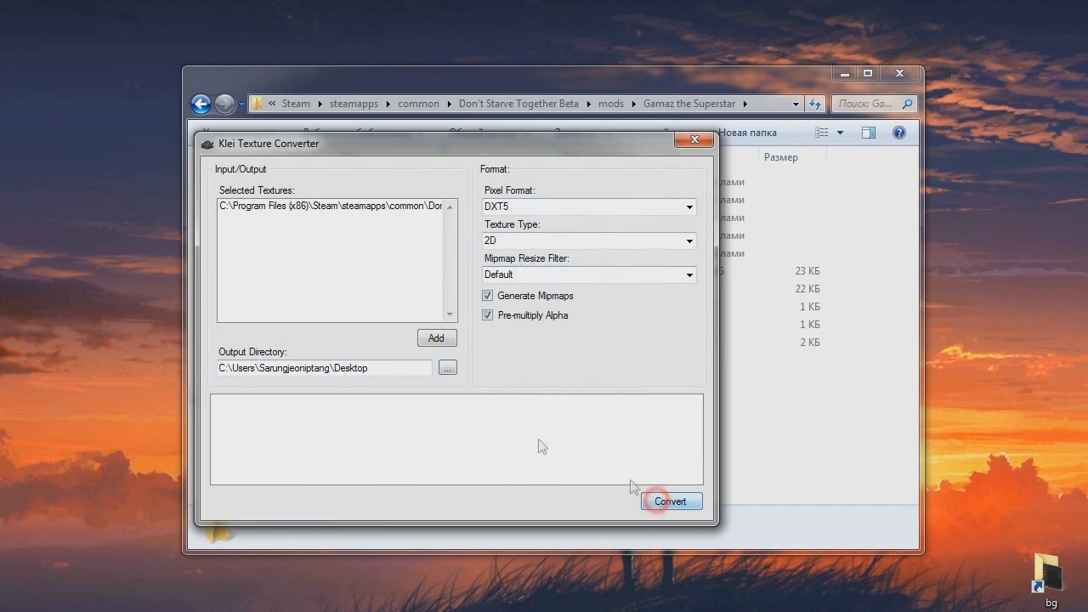
pyautogui.click(657, 501)
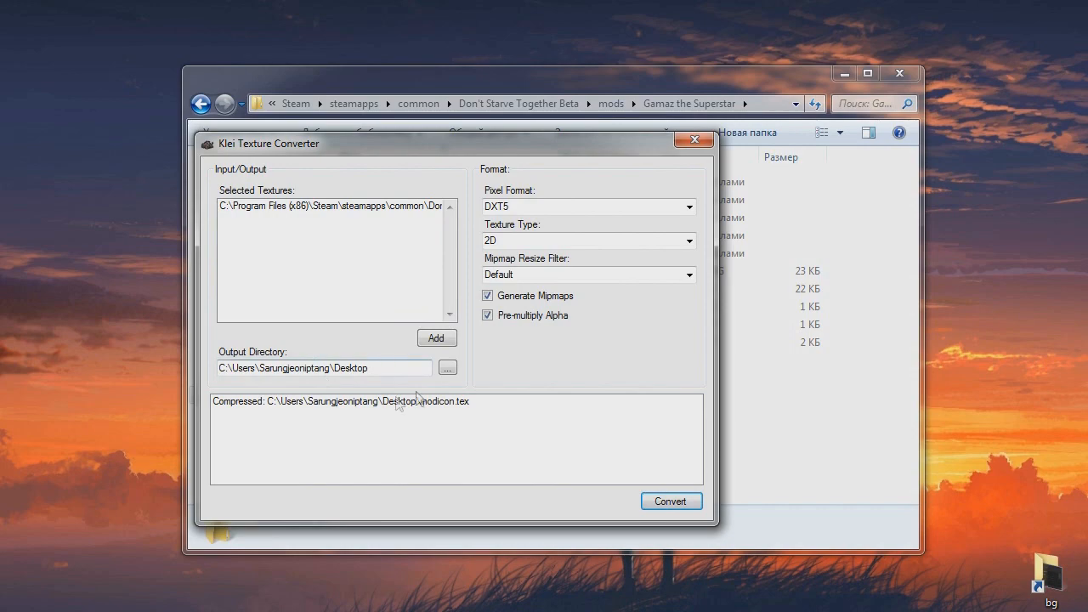
pyautogui.click(467, 417)
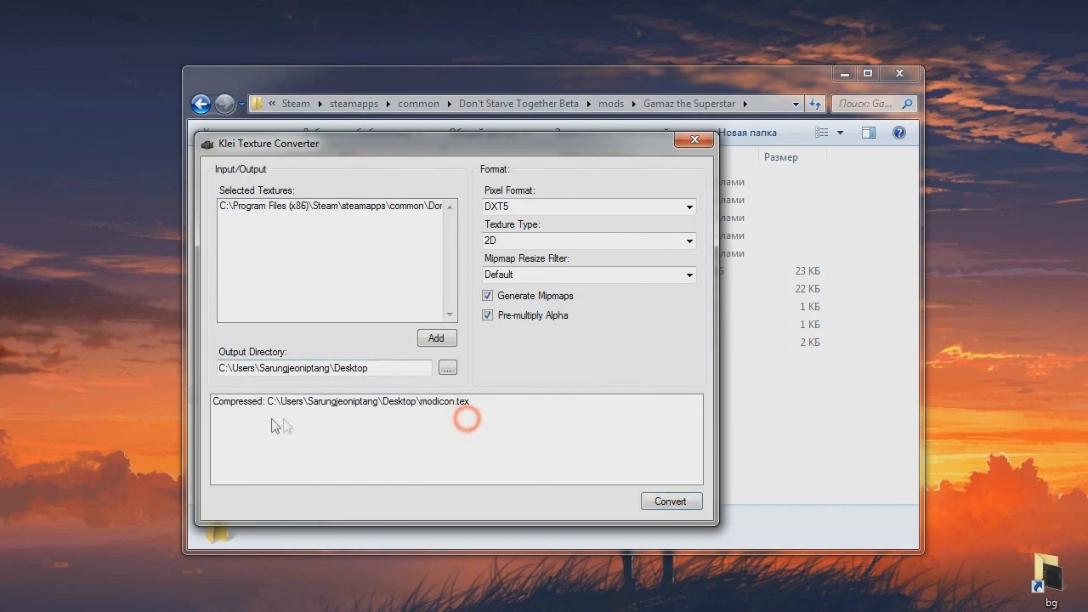
pyautogui.click(227, 402)
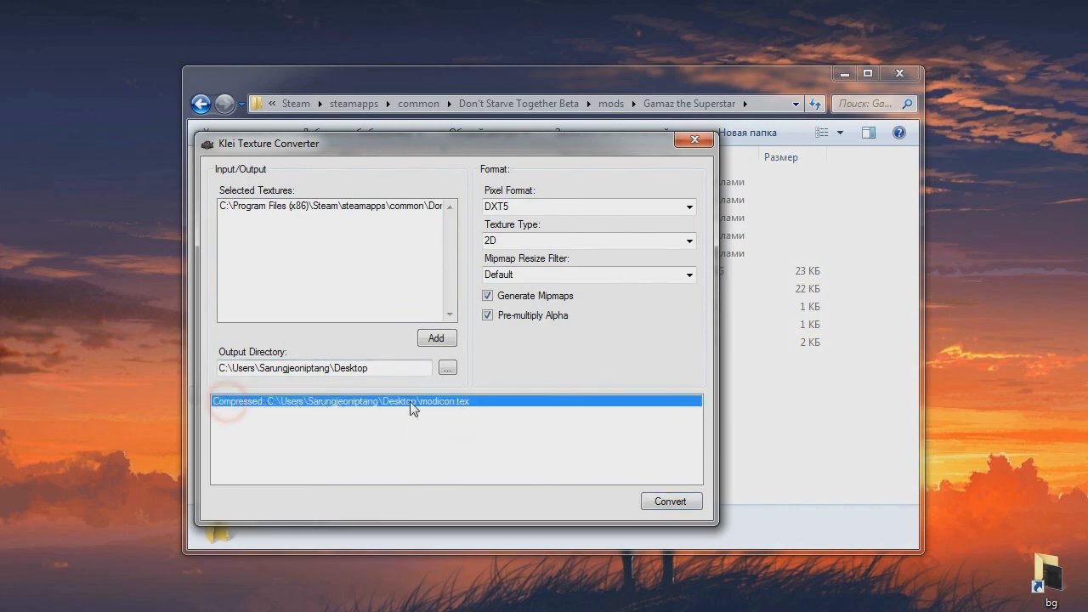
# - Close the texture converter and move the new modicon.tex from the desktop into the mod's root folder, replacing the old file
pyautogui.click(695, 139)
pyautogui.click(119, 243)
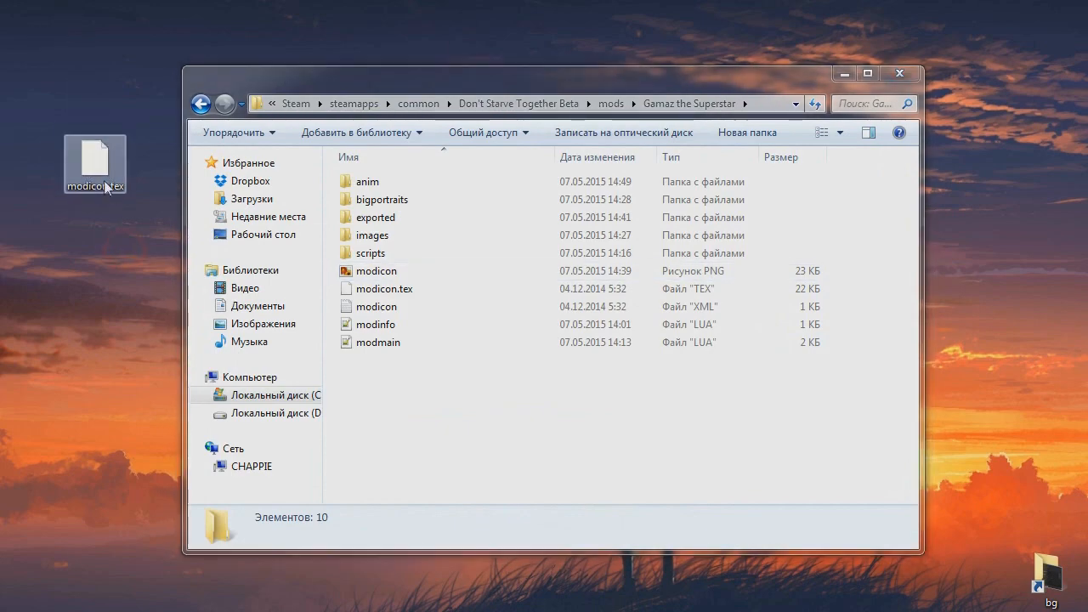
pyautogui.moveTo(122, 159); pyautogui.dragTo(466, 401)
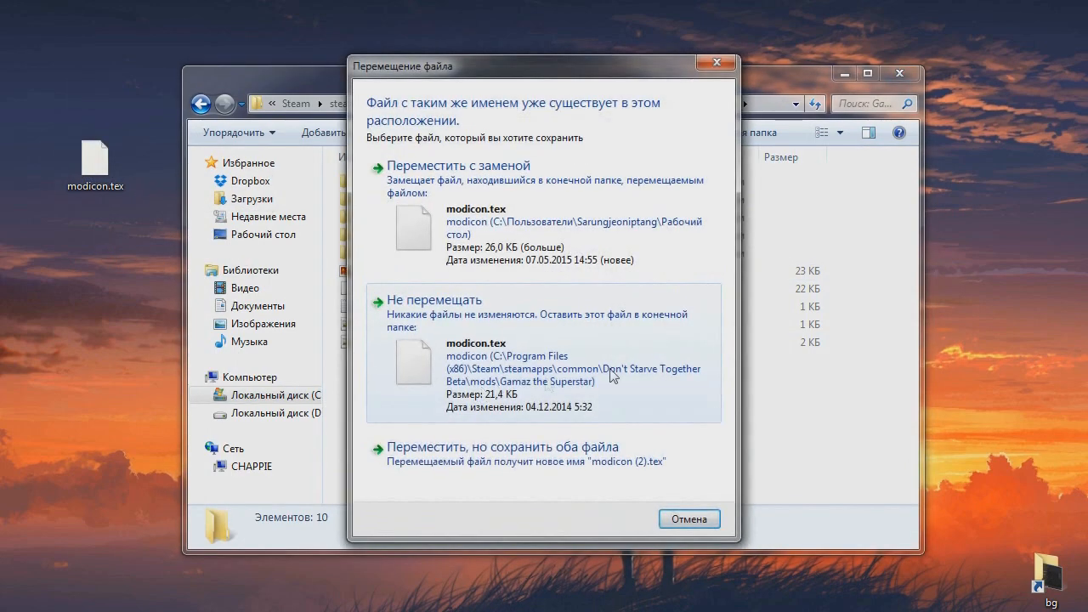
pyautogui.click(401, 209)
pyautogui.click(413, 400)
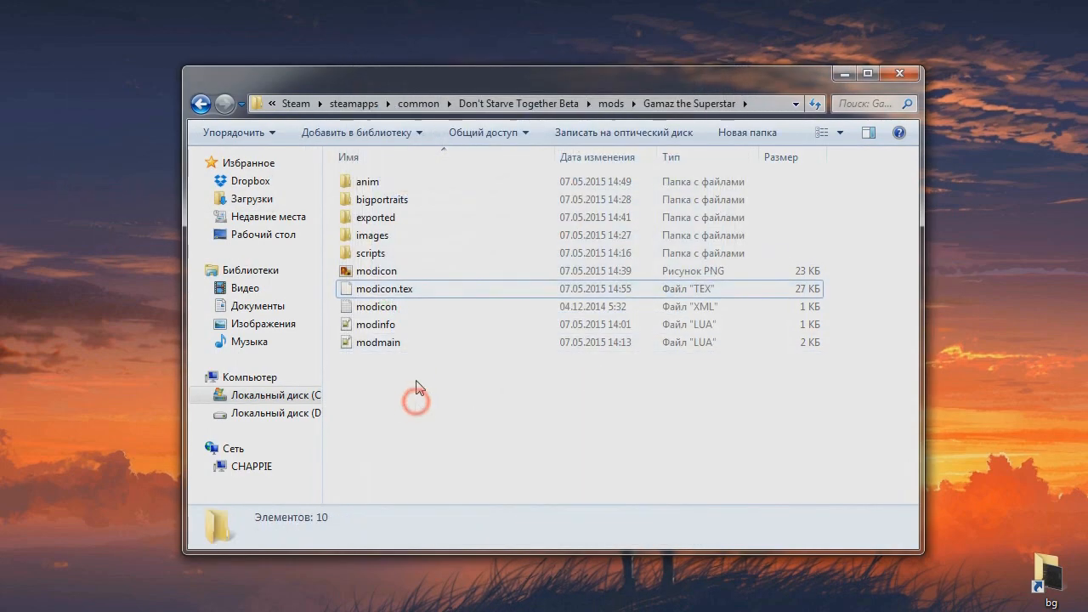
# - Check the replaced modicon.tex and the modicon PNG in the mod's root folder, and the contents of the anim folder
pyautogui.click(420, 400)
pyautogui.click(378, 289)
pyautogui.click(377, 270)
pyautogui.click(434, 435)
pyautogui.click(388, 288)
pyautogui.click(388, 272)
pyautogui.click(469, 406)
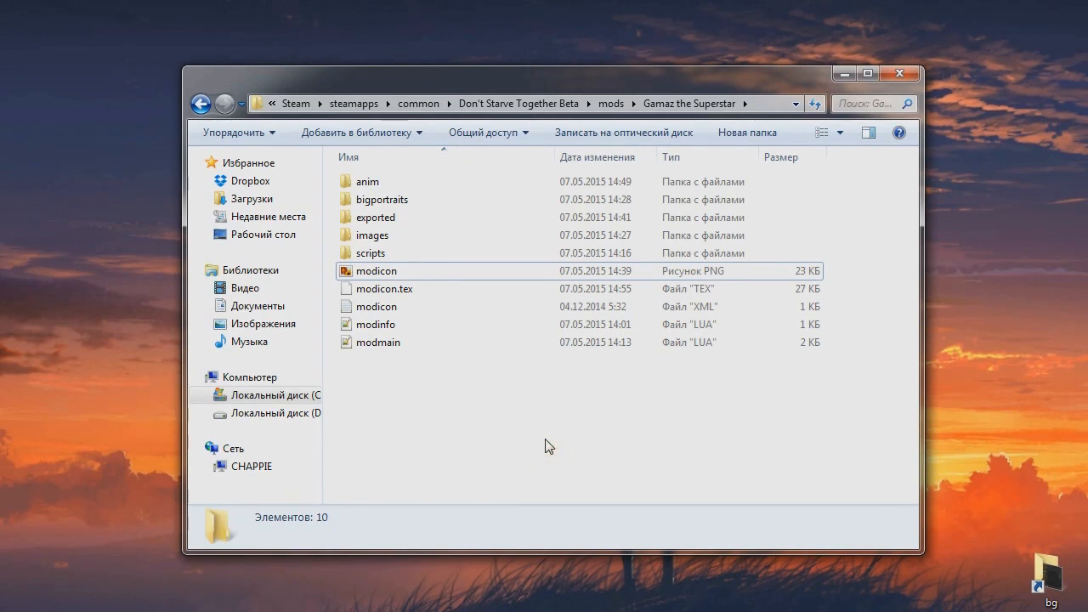
pyautogui.doubleClick(394, 183)
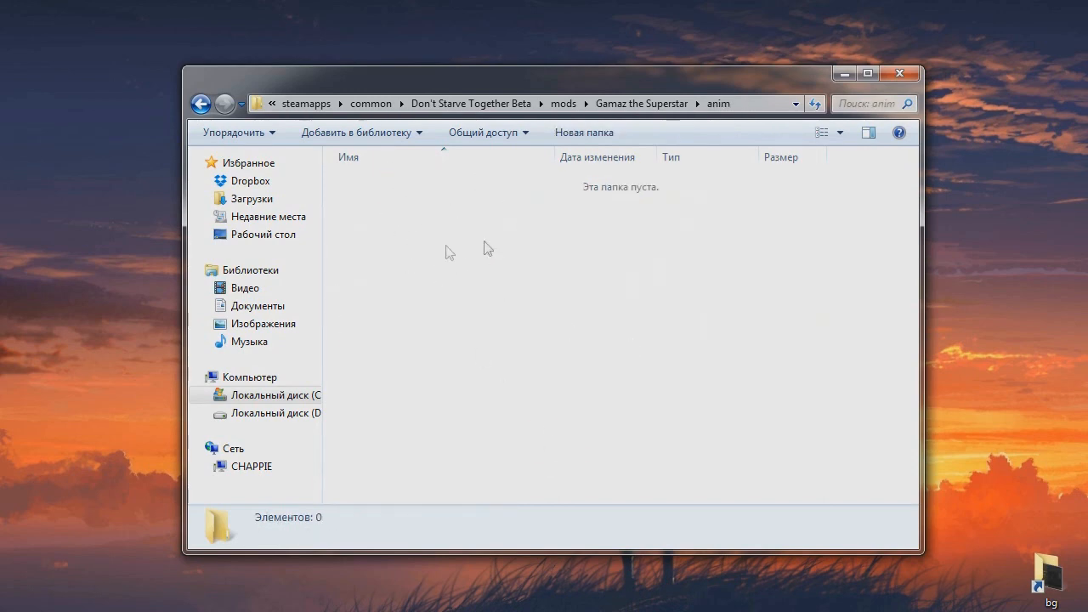
pyautogui.click(199, 105)
pyautogui.click(414, 425)
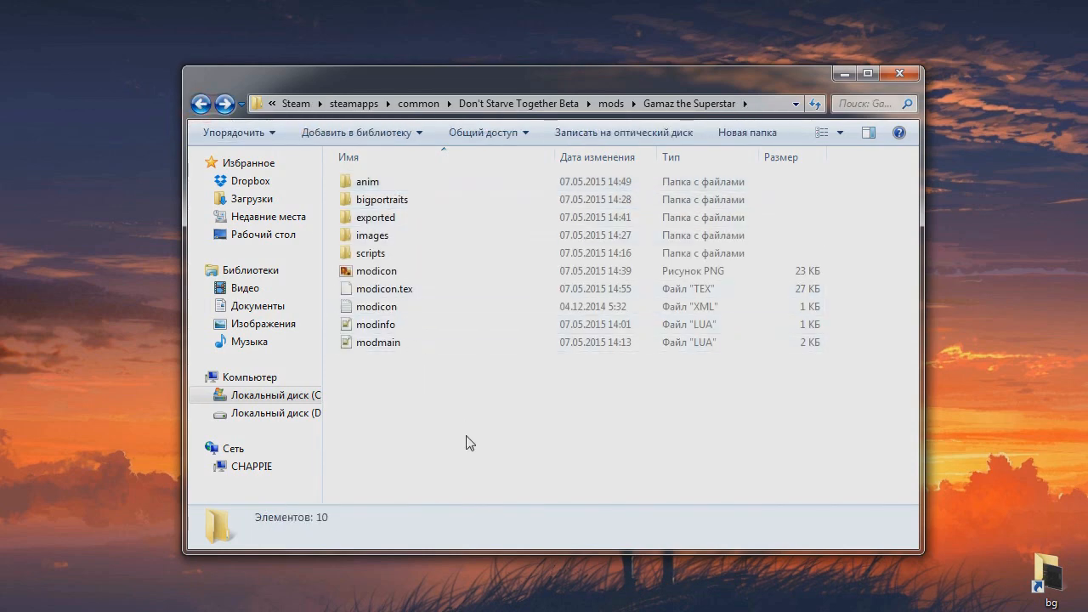
# - Open a cmd command prompt and arrange it and the mod folder window so both can be used
pyautogui.press('super')
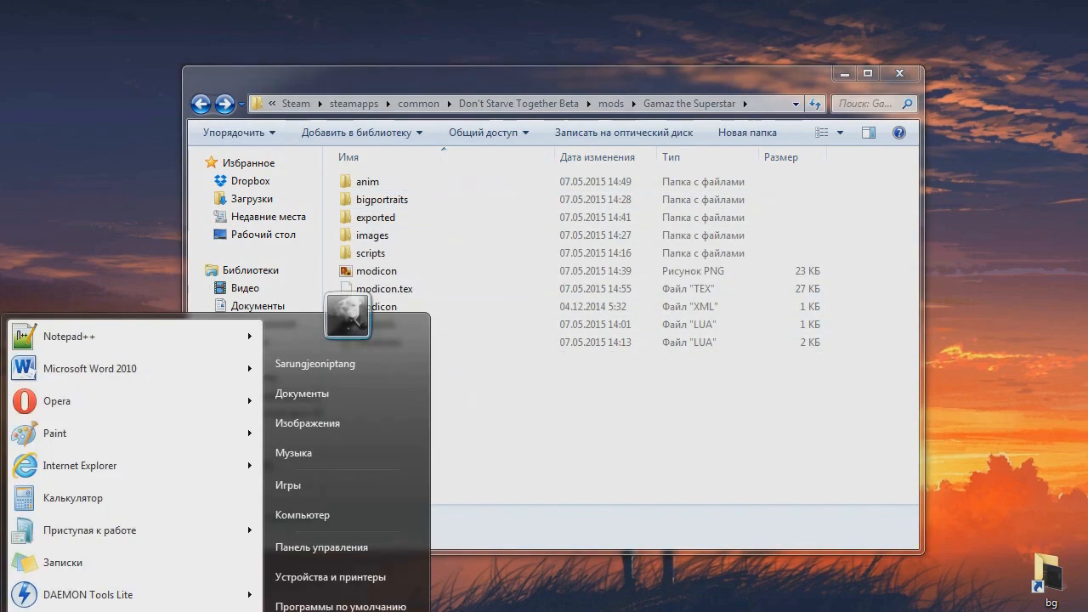
pyautogui.write('cmd')
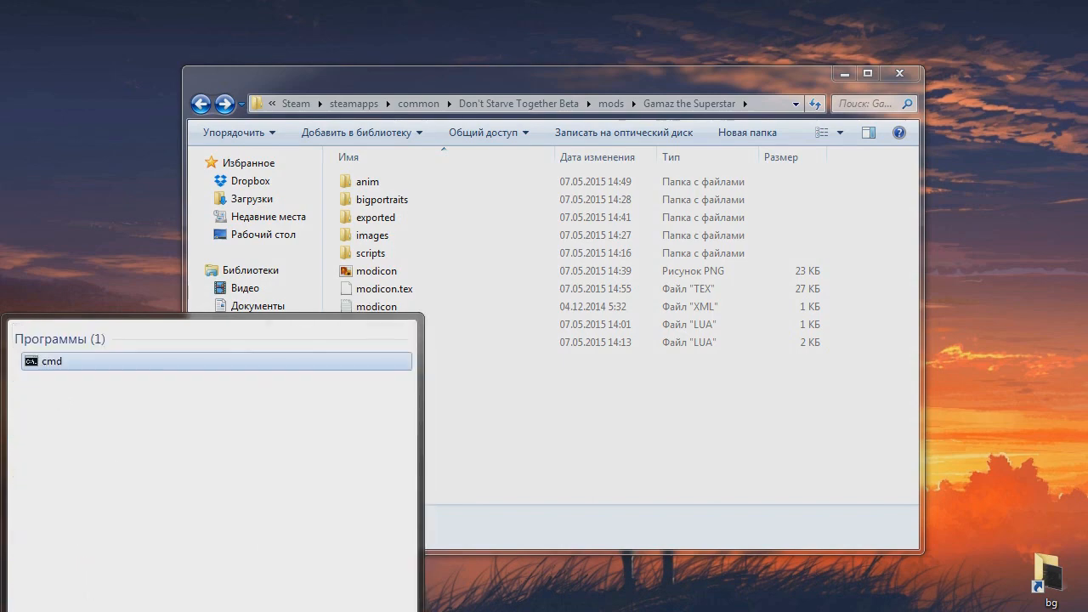
pyautogui.press('Return')
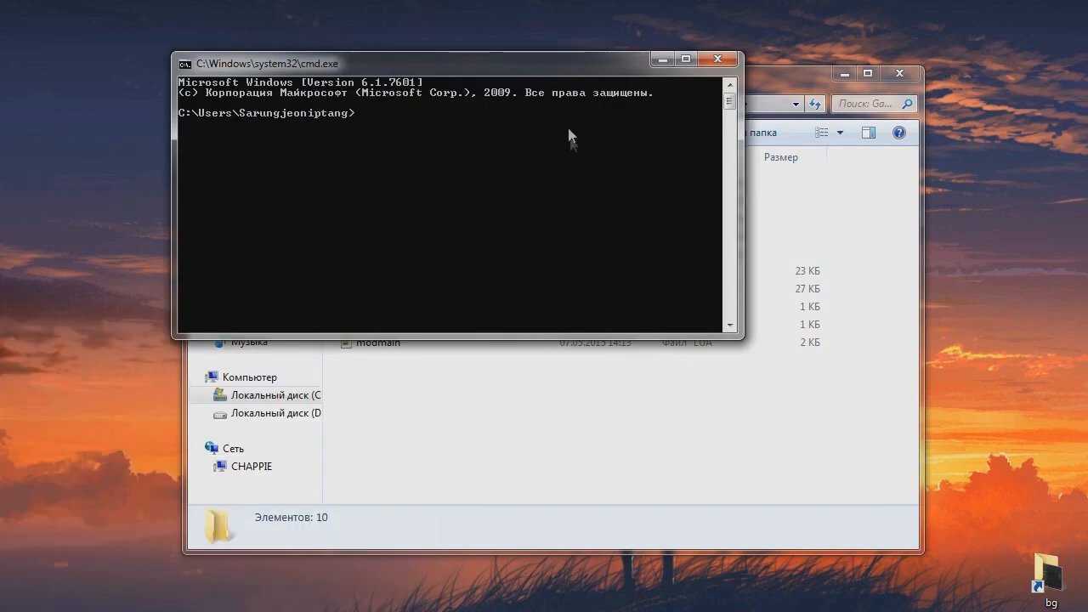
pyautogui.moveTo(562, 66); pyautogui.dragTo(614, 206)
pyautogui.moveTo(537, 203); pyautogui.dragTo(345, 281)
pyautogui.moveTo(596, 80); pyautogui.dragTo(731, 32)
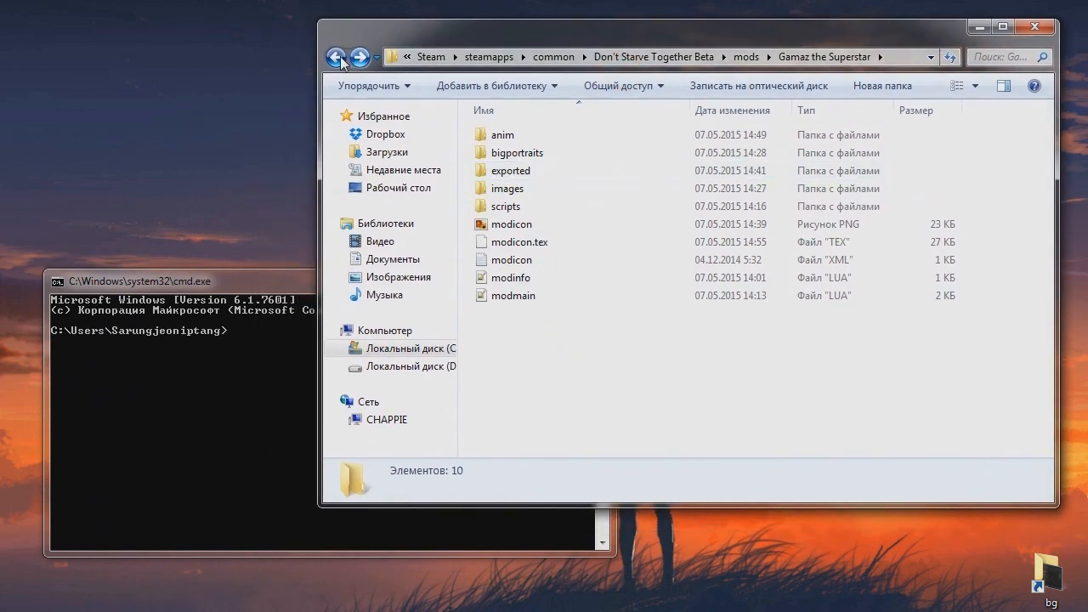
# - Browse on drive C to Program Files (x86)\Steam\steamapps\common\Don't Starve Mod Tools and open the mod_tools folder
pyautogui.click(411, 349)
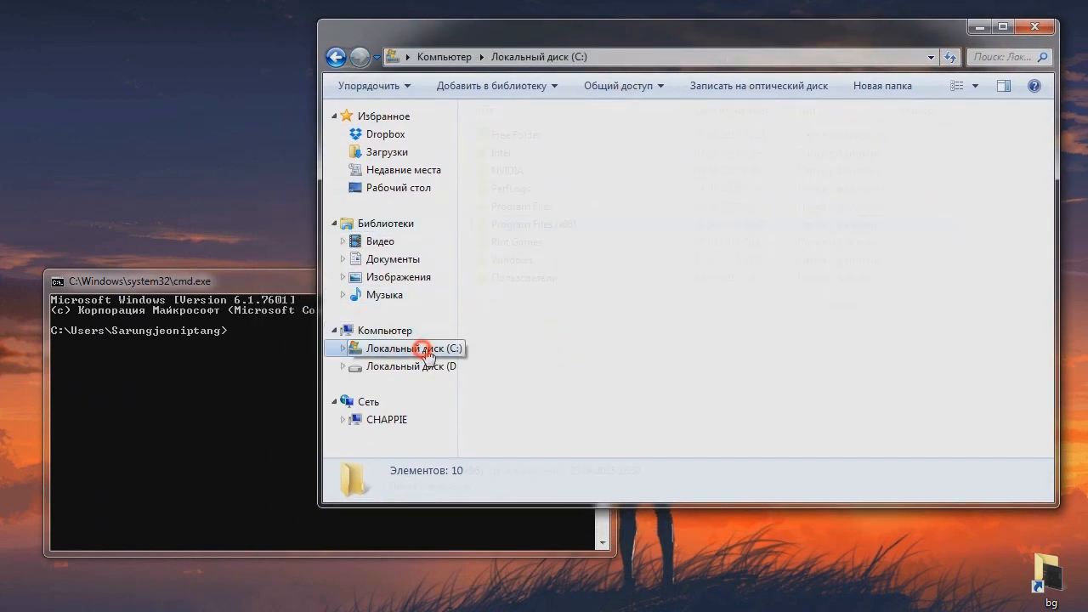
pyautogui.click(533, 225)
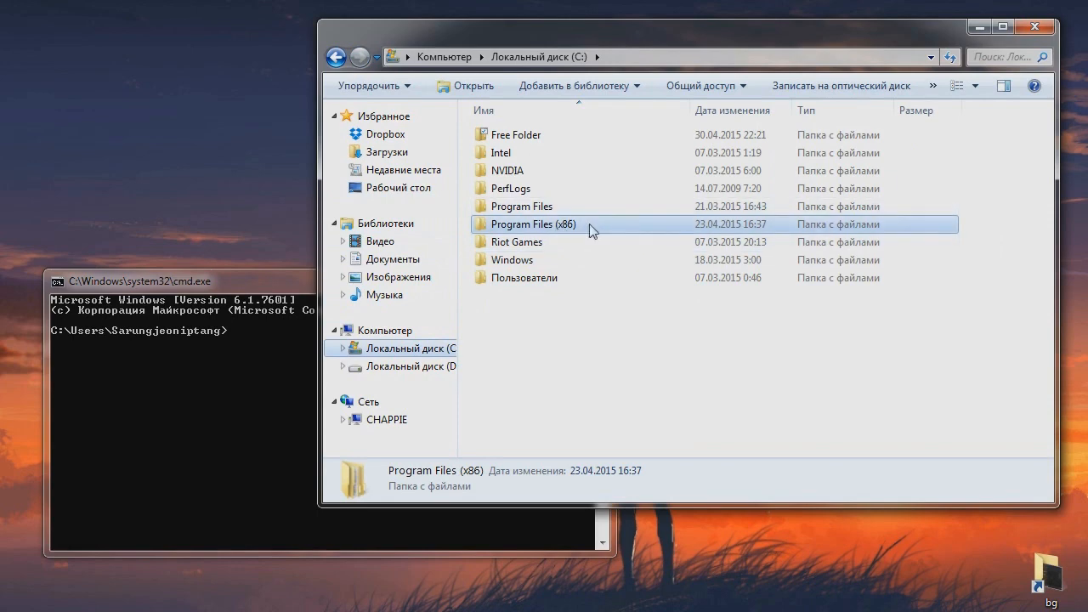
pyautogui.doubleClick(525, 226)
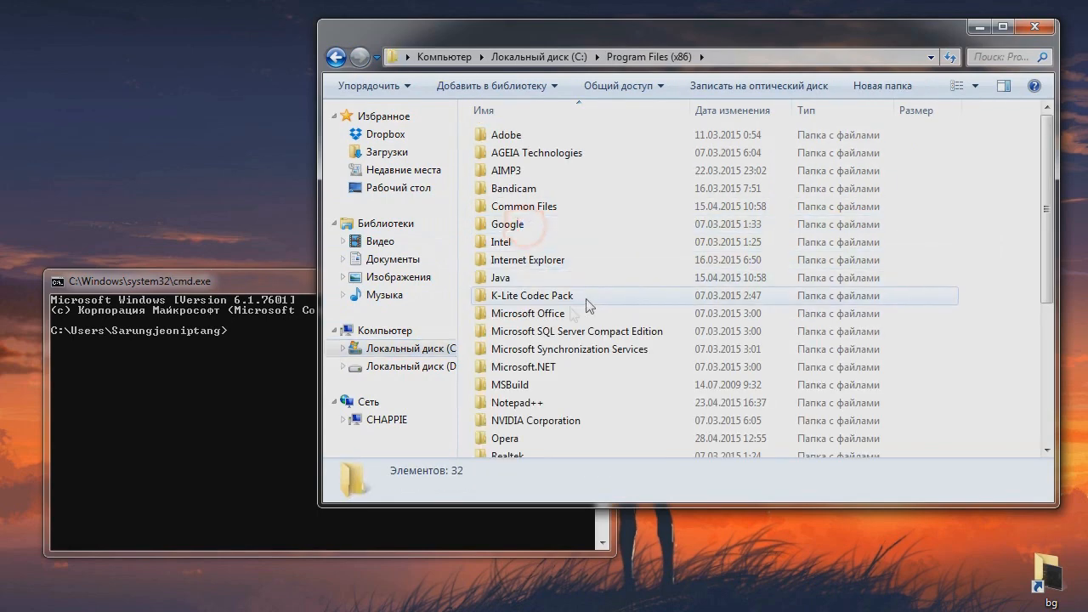
pyautogui.click(493, 312)
pyautogui.scroll(-3, 493, 311)
pyautogui.doubleClick(506, 376)
pyautogui.click(500, 309)
pyautogui.scroll(-2, 500, 323)
pyautogui.click(536, 361)
pyautogui.doubleClick(535, 358)
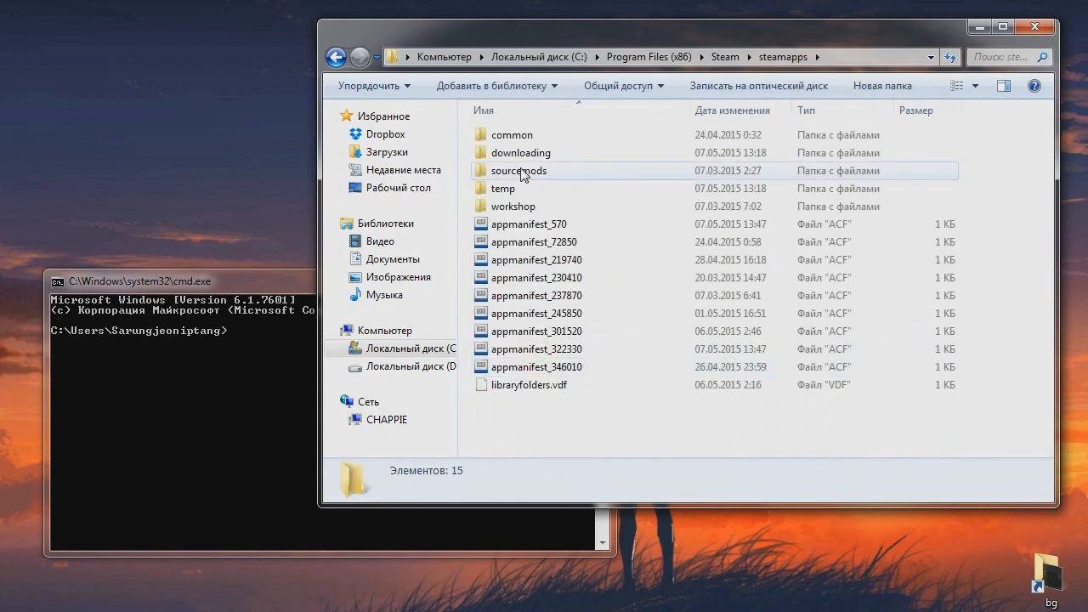
pyautogui.doubleClick(520, 136)
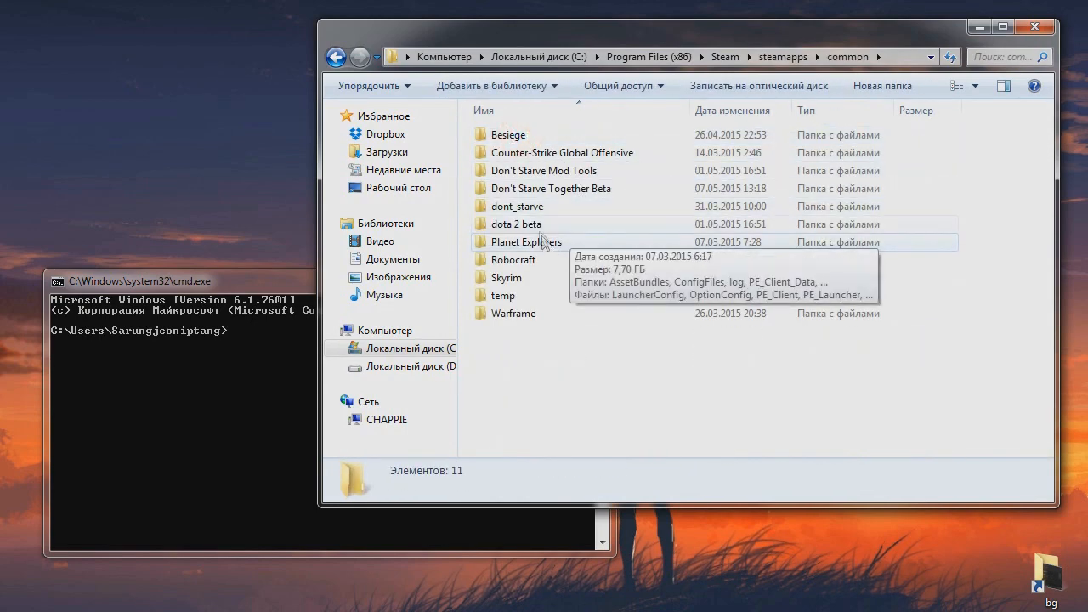
pyautogui.doubleClick(496, 173)
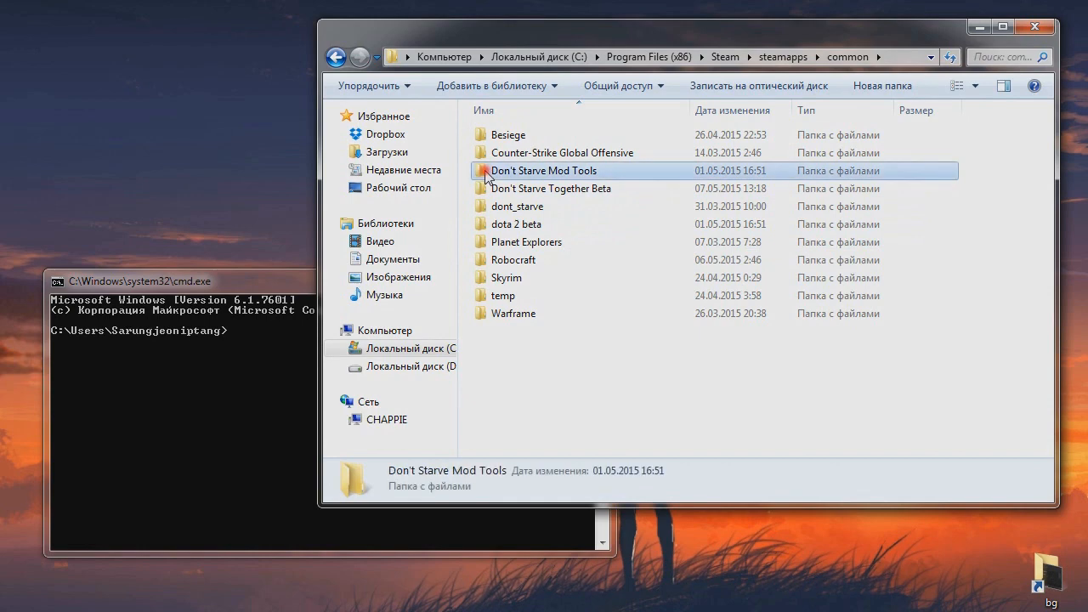
pyautogui.doubleClick(481, 153)
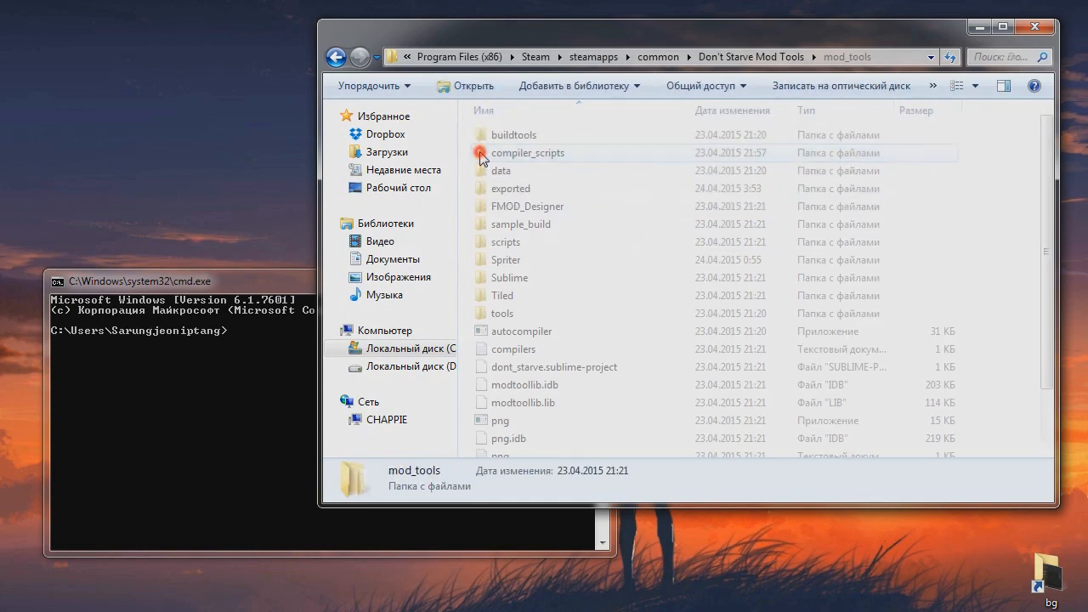
# - Insert the path of the scml application from the mod_tools folder into the command prompt
pyautogui.click(501, 417)
pyautogui.scroll(-1, 549, 378)
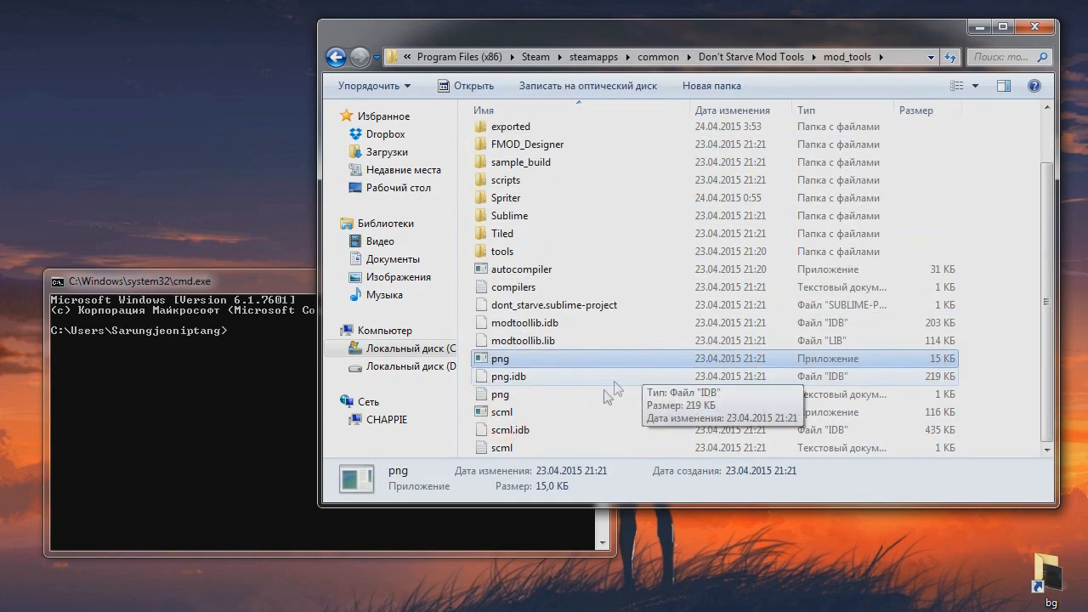
pyautogui.click(580, 416)
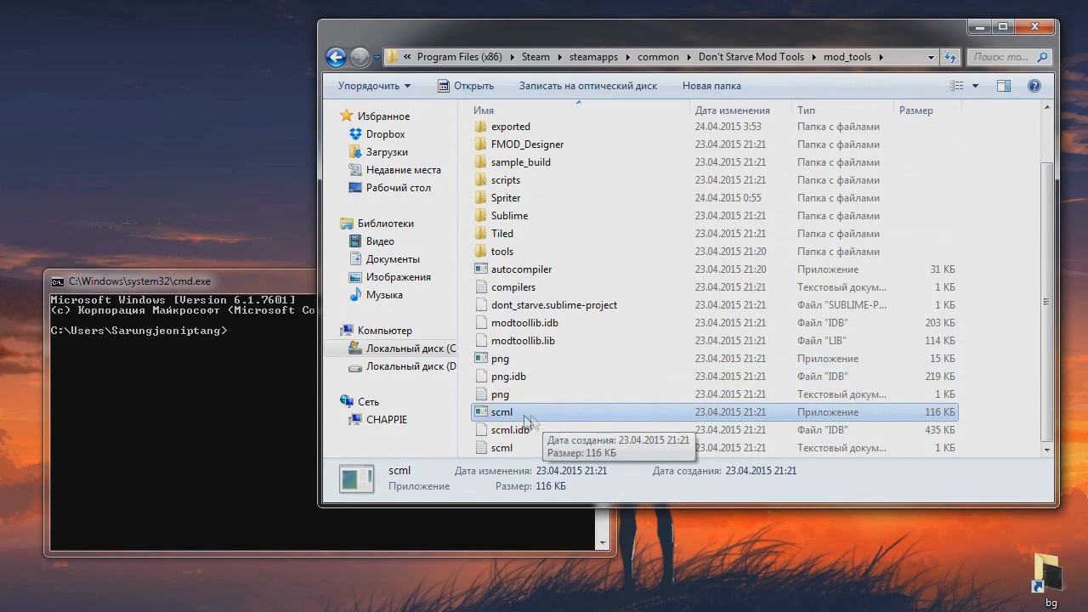
pyautogui.moveTo(545, 418); pyautogui.dragTo(266, 340)
pyautogui.click(306, 351)
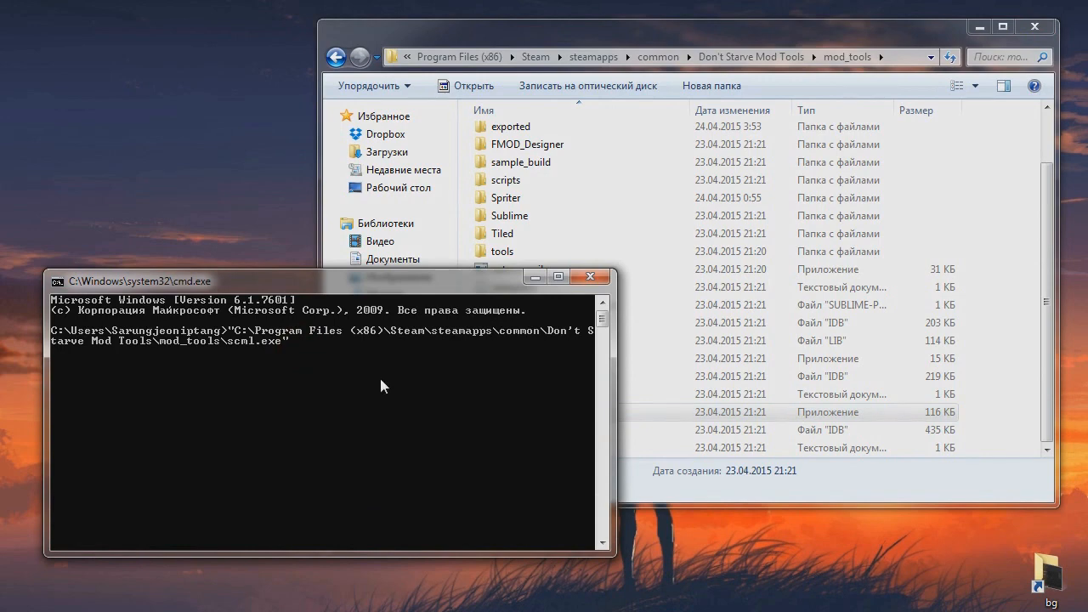
# - Browse through the desktop's Steam mods shortcut to Gamaz the Superstar\exported and open the gamaz folder
pyautogui.click(654, 29)
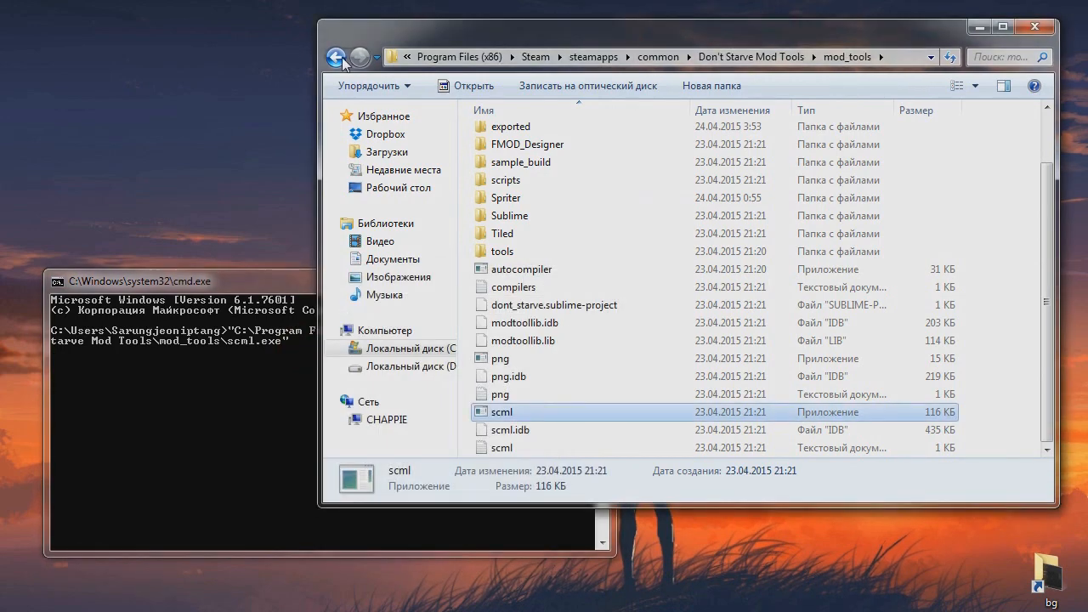
pyautogui.click(336, 57)
pyautogui.click(336, 57)
pyautogui.click(336, 57)
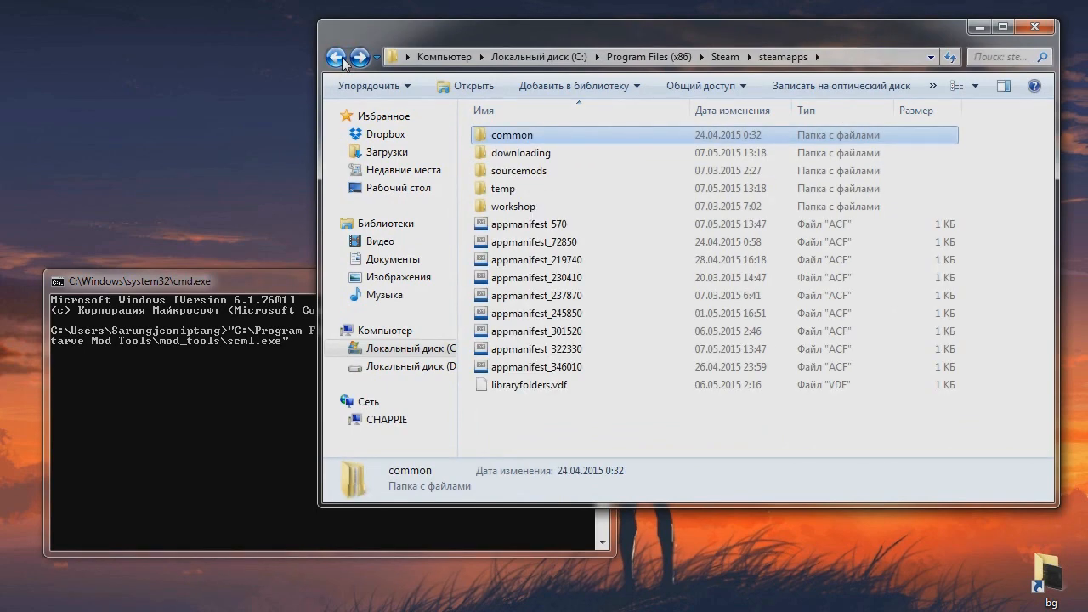
pyautogui.click(336, 57)
pyautogui.click(336, 57)
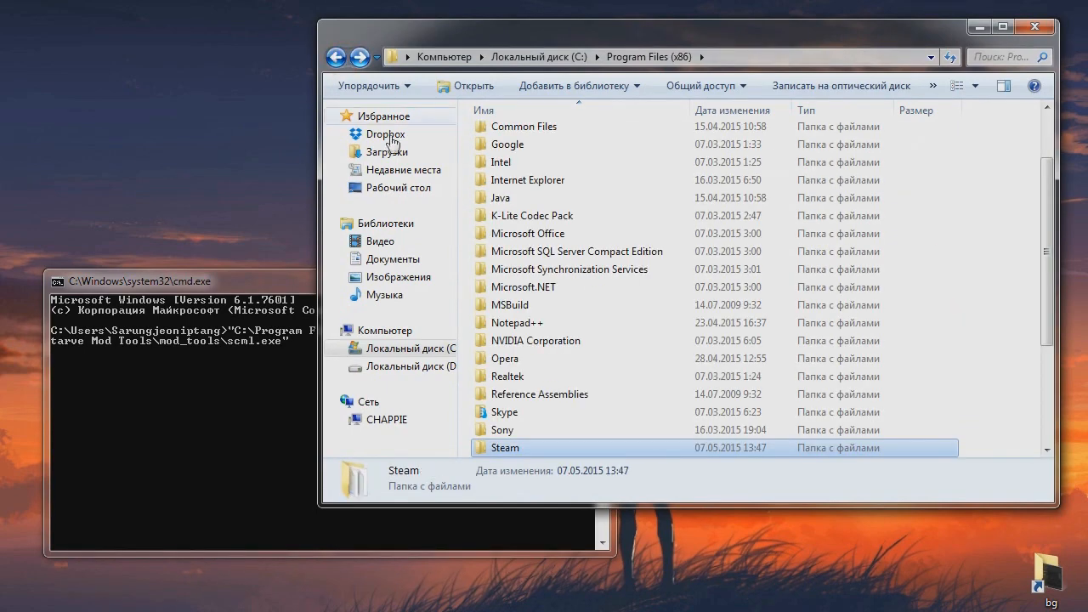
pyautogui.click(410, 185)
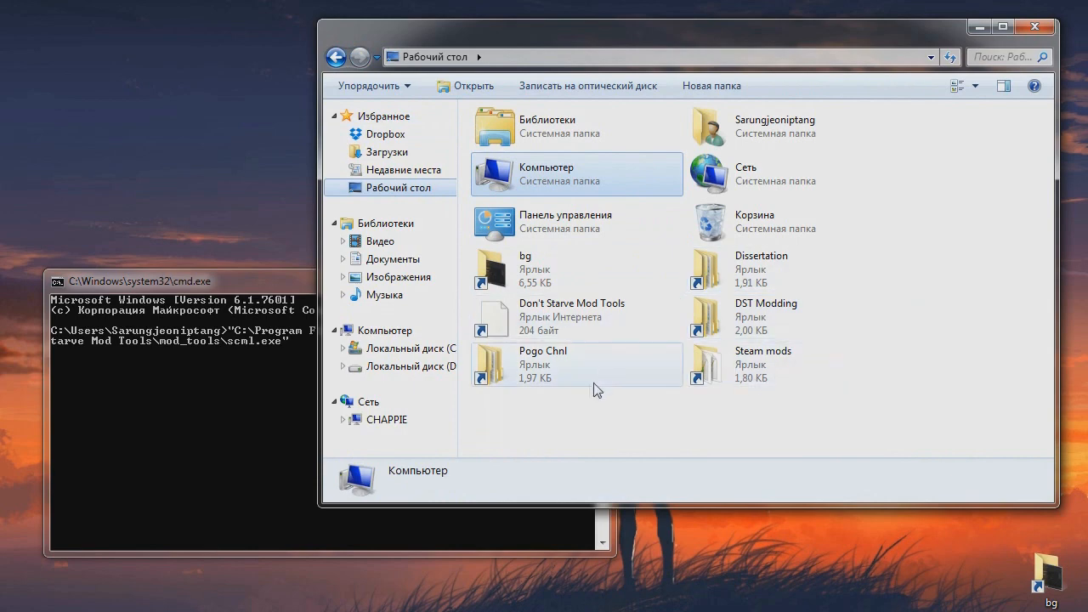
pyautogui.doubleClick(720, 377)
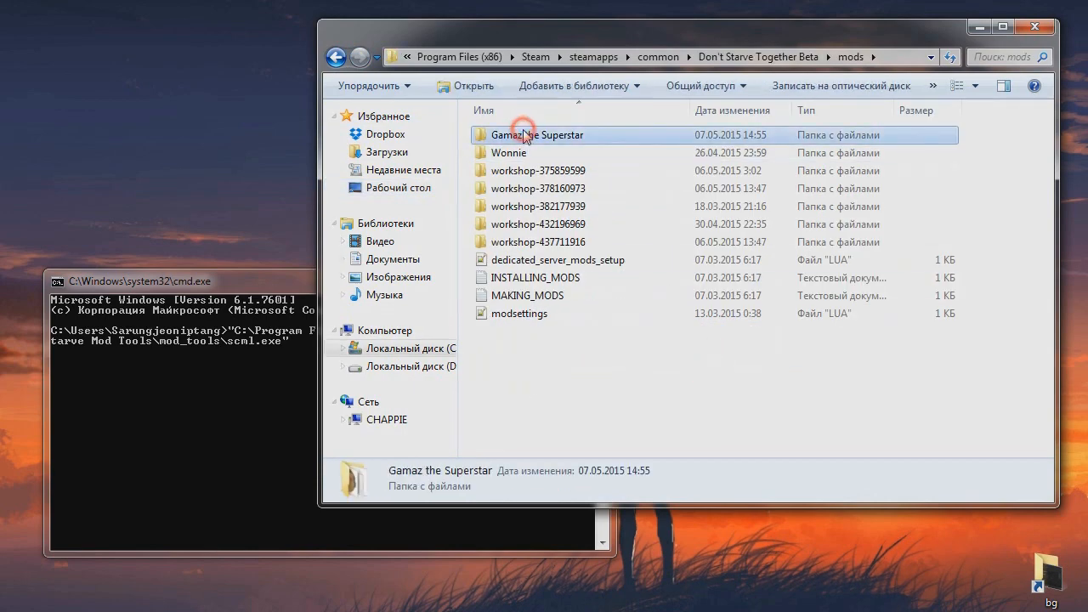
pyautogui.doubleClick(518, 136)
pyautogui.doubleClick(527, 172)
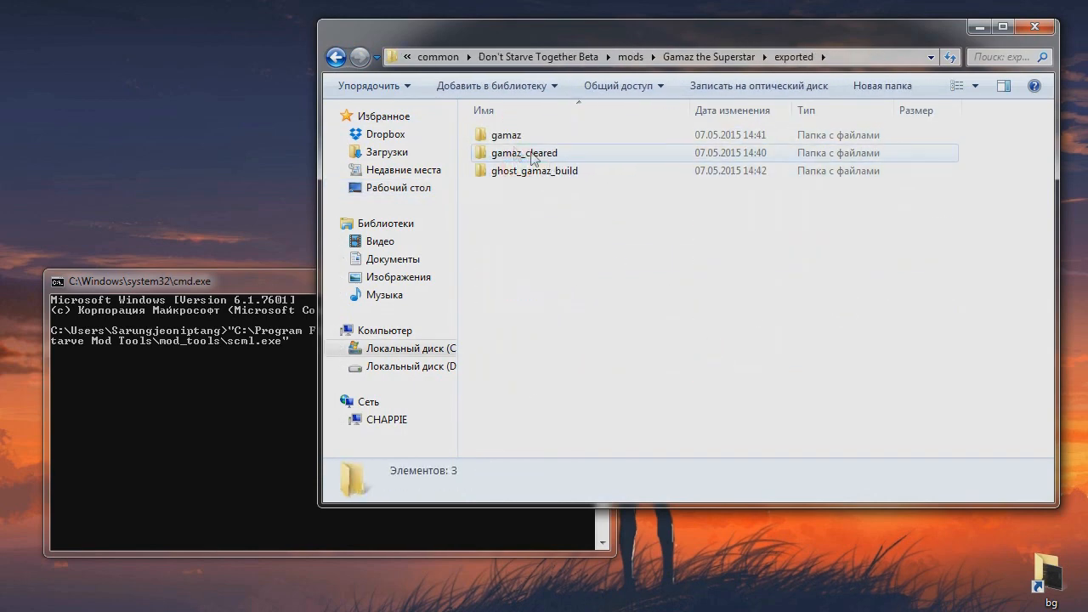
pyautogui.doubleClick(480, 136)
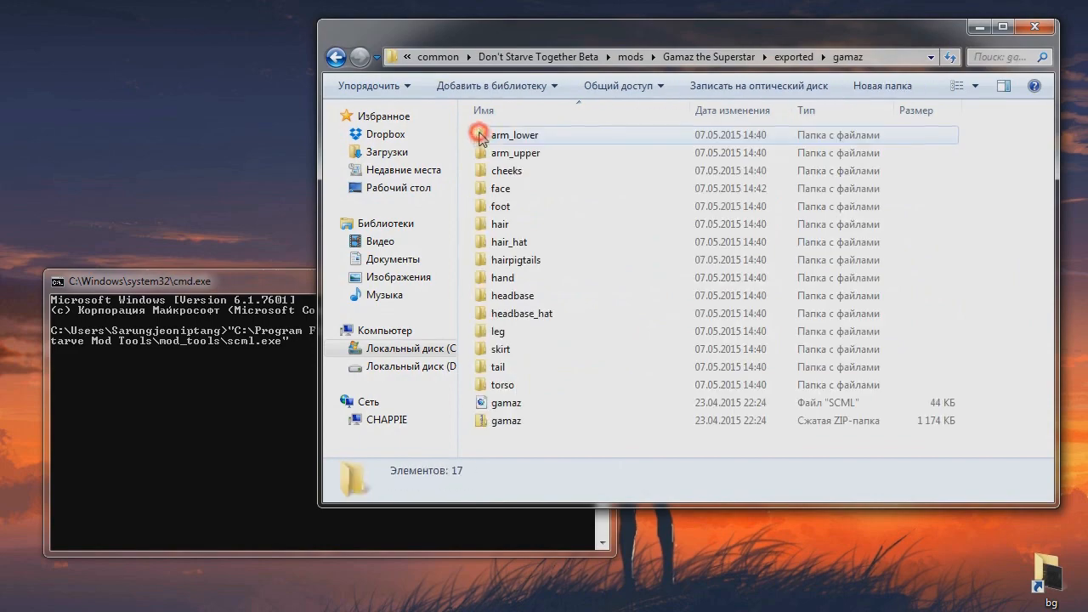
# - Add the path of the gamaz SCML file to the command and arrange the windows so the whole command is readable
pyautogui.click(506, 403)
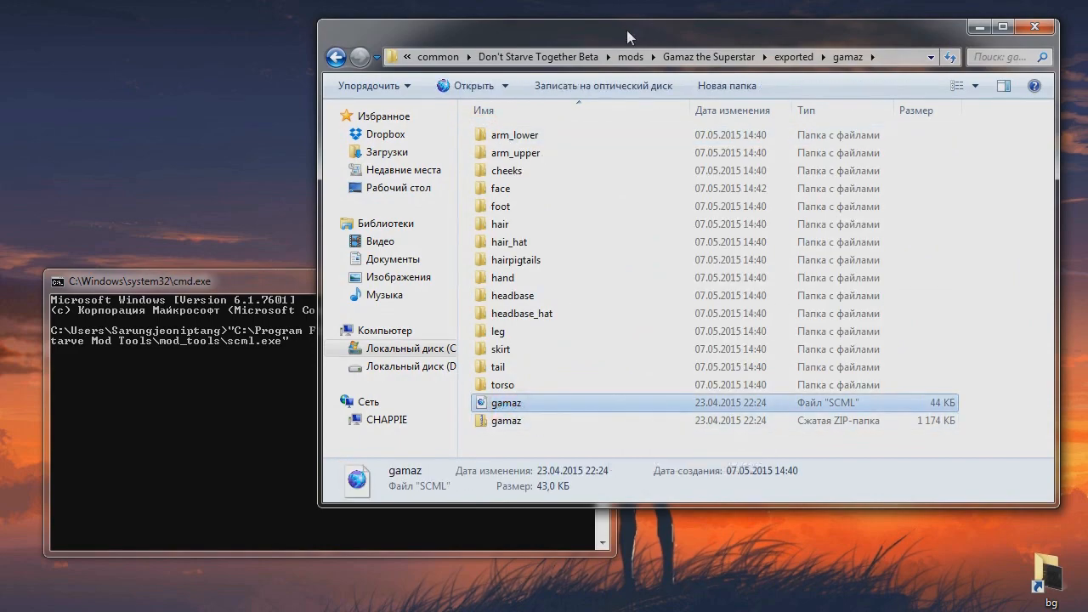
pyautogui.moveTo(626, 36); pyautogui.dragTo(663, 44)
pyautogui.moveTo(539, 409); pyautogui.dragTo(328, 352)
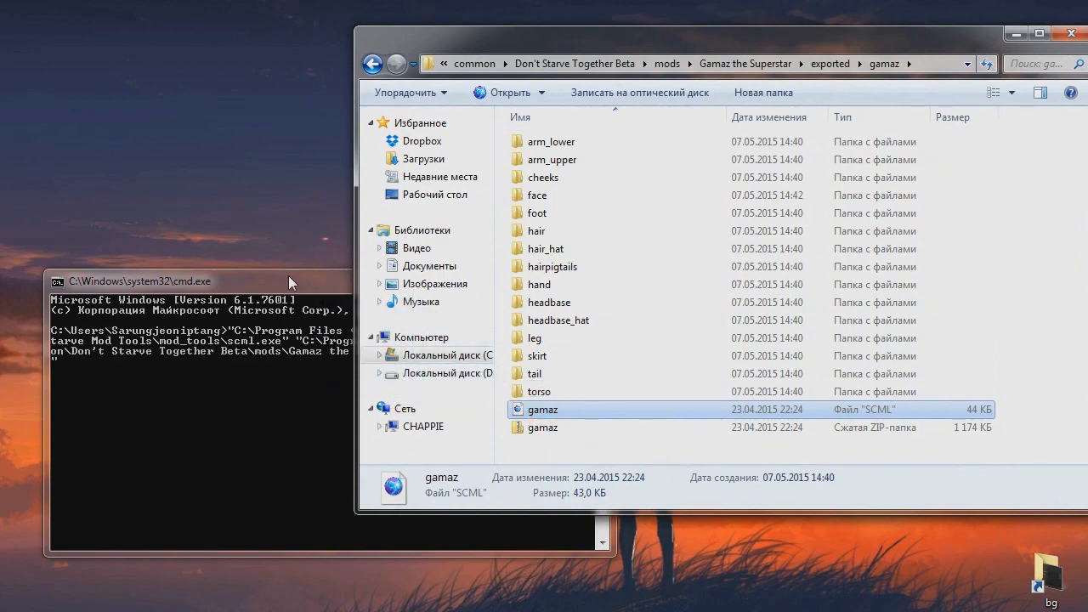
pyautogui.moveTo(289, 277); pyautogui.dragTo(303, 250)
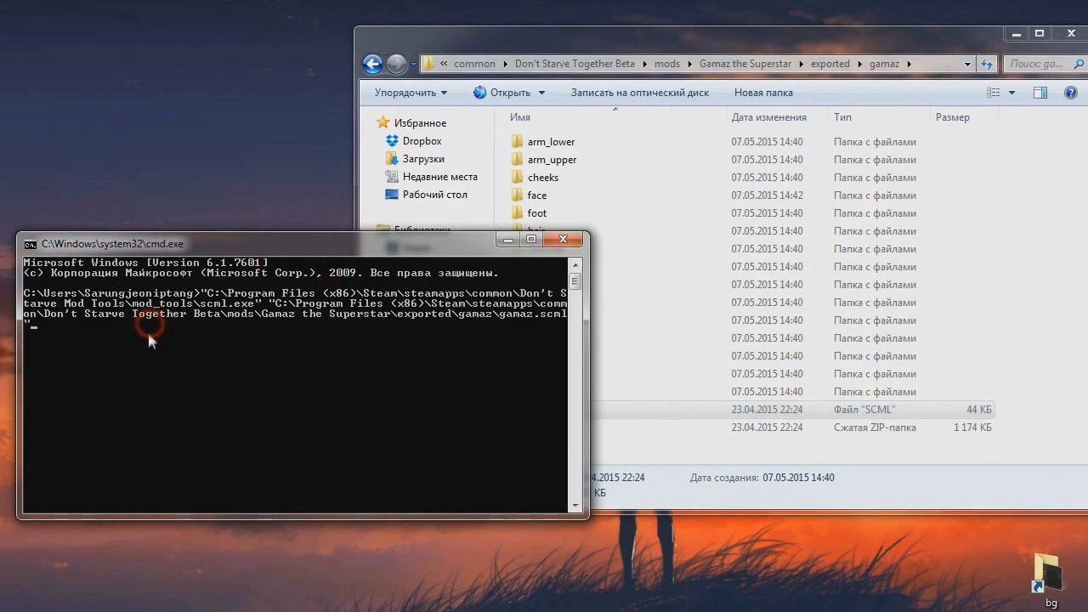
# - Append the path of the Gamaz the Superstar folder in mods as the output location and run the command
pyautogui.click(793, 445)
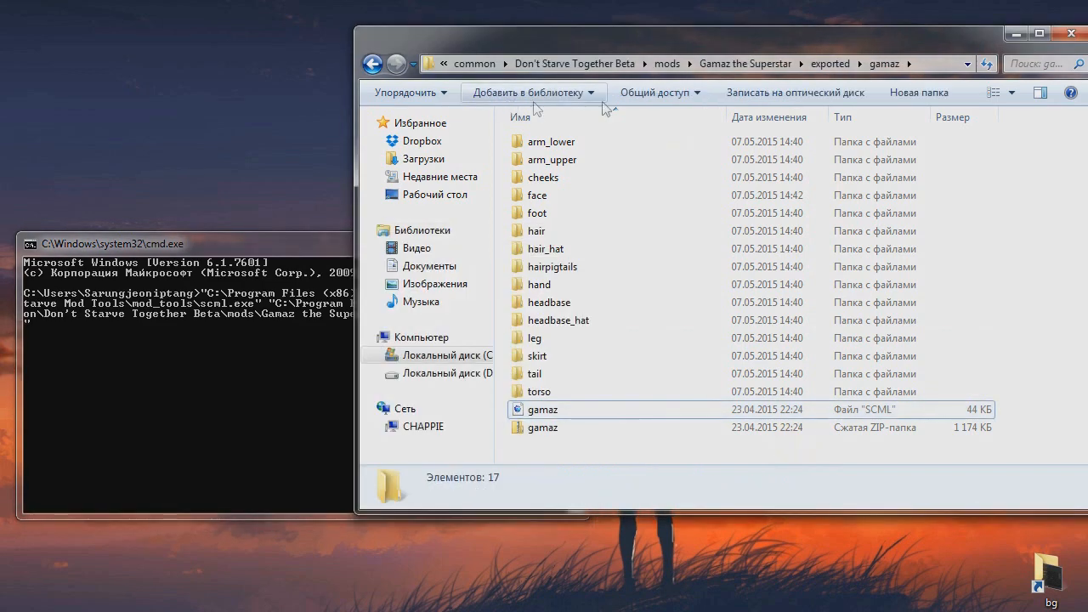
pyautogui.click(748, 64)
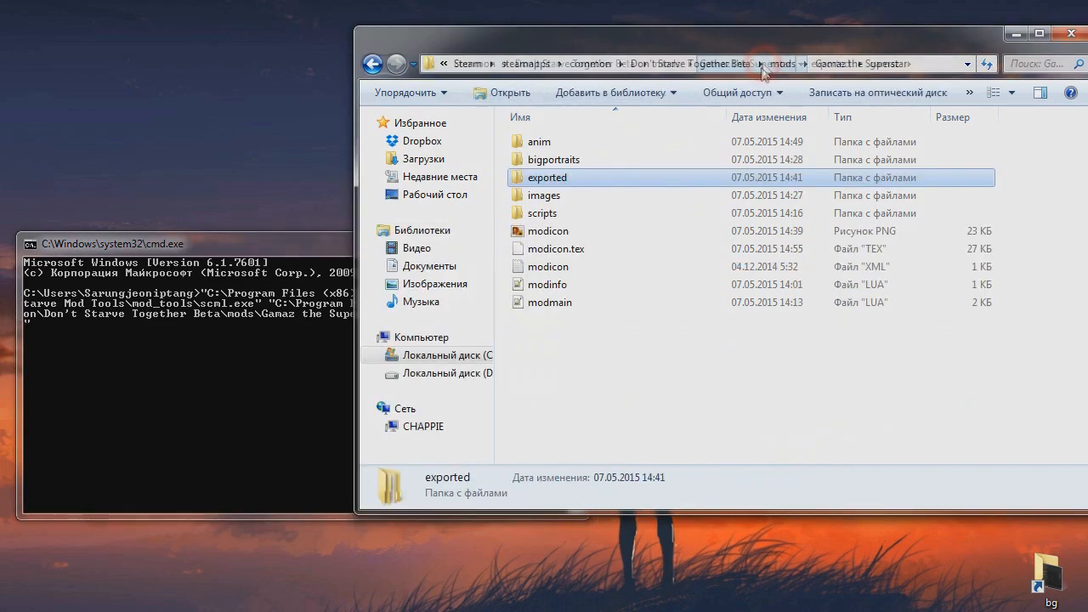
pyautogui.click(783, 64)
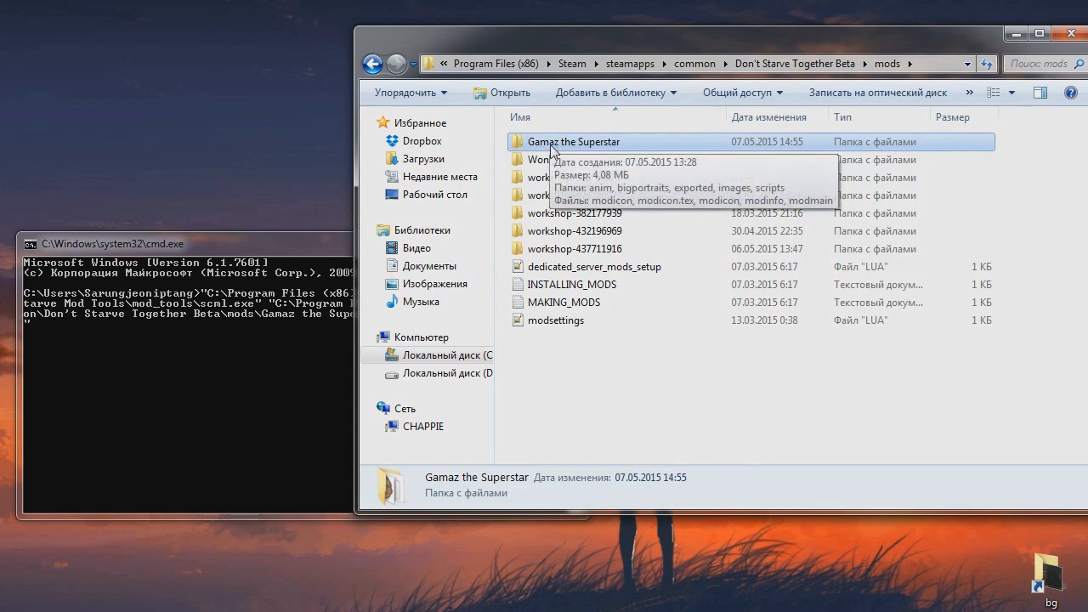
pyautogui.moveTo(553, 144); pyautogui.dragTo(269, 342)
pyautogui.click(269, 357)
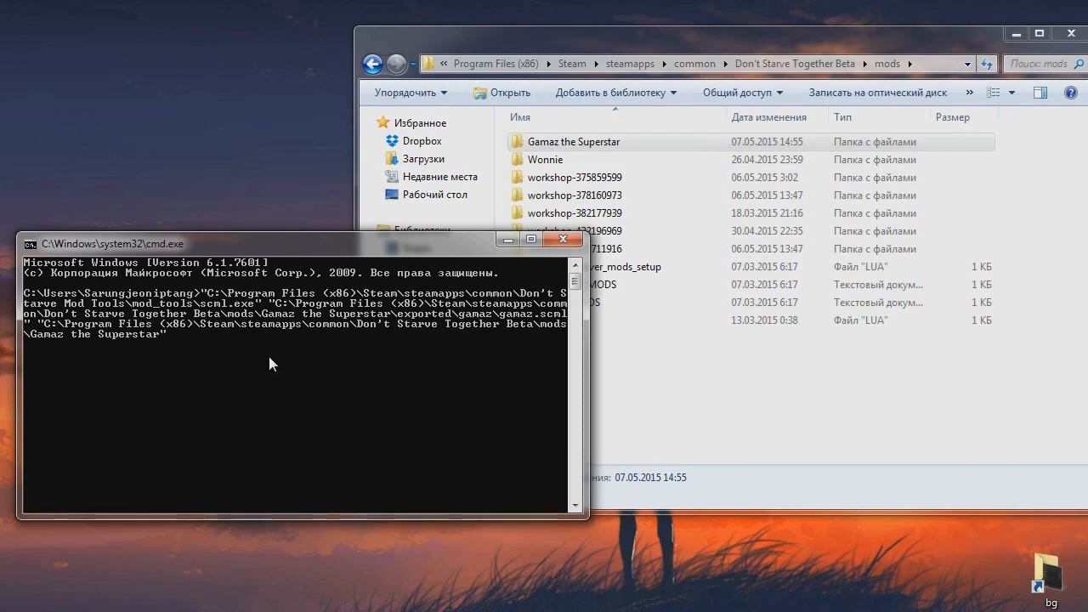
pyautogui.press('Return')
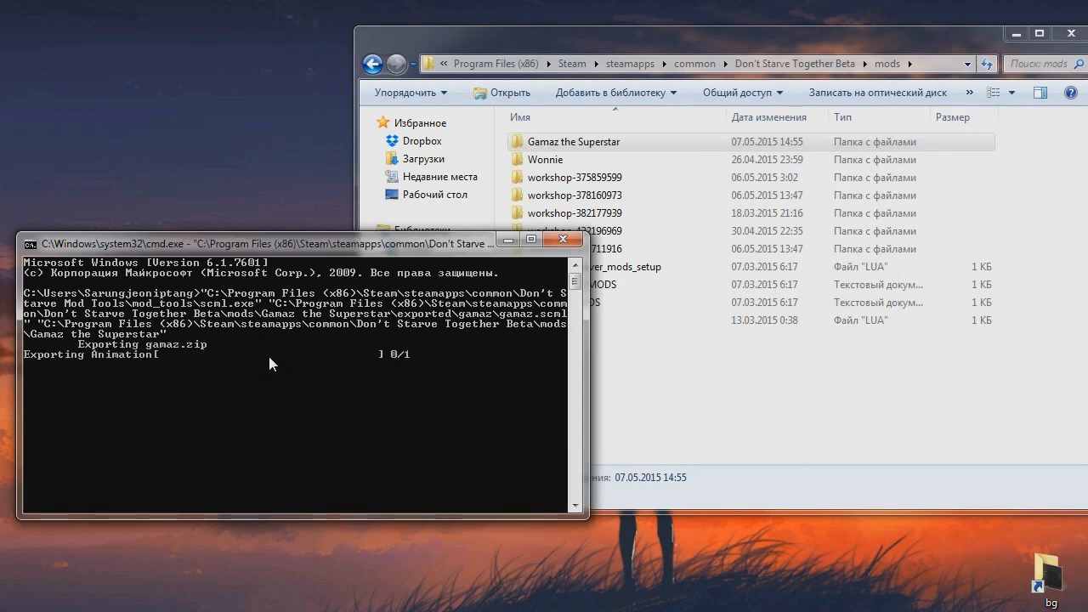
# - Check the mod's anim folder for the compiled gamaz archive and review the compiler output in the command prompt
pyautogui.doubleClick(552, 141)
pyautogui.doubleClick(561, 141)
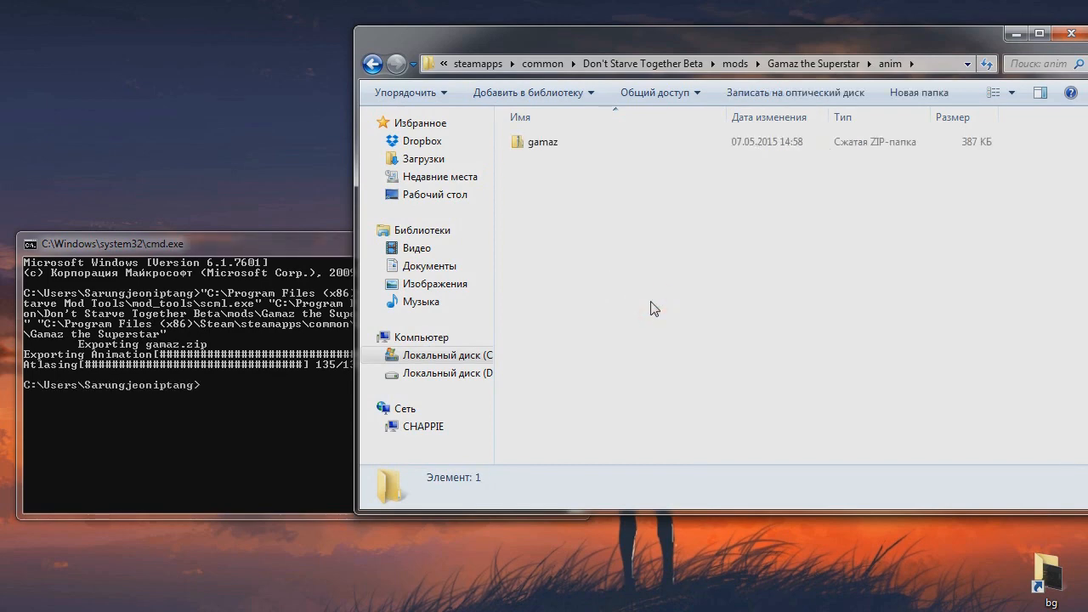
pyautogui.click(341, 247)
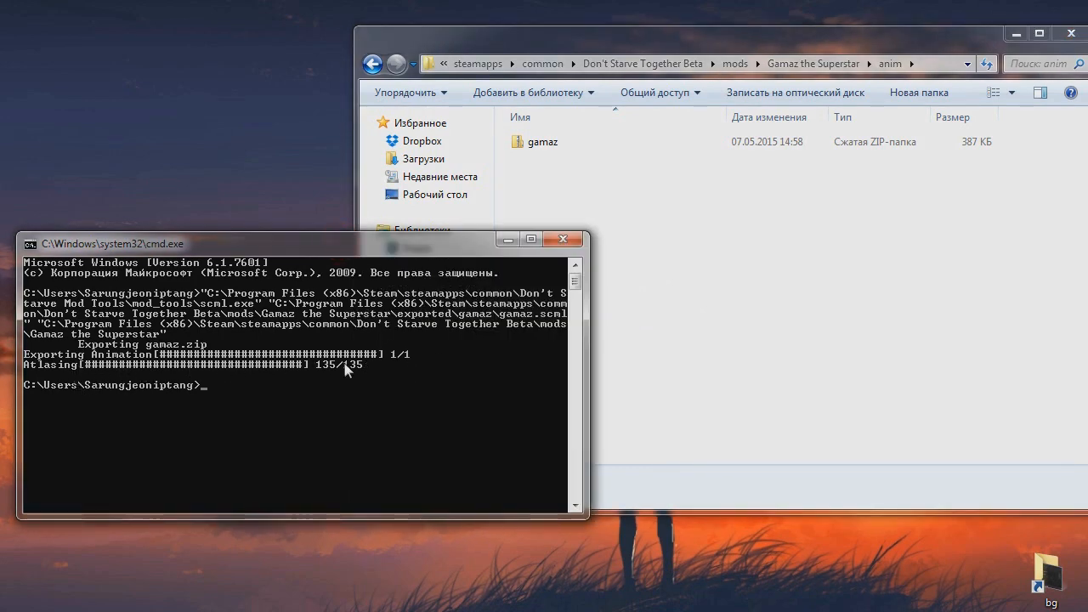
pyautogui.click(551, 144)
pyautogui.click(728, 254)
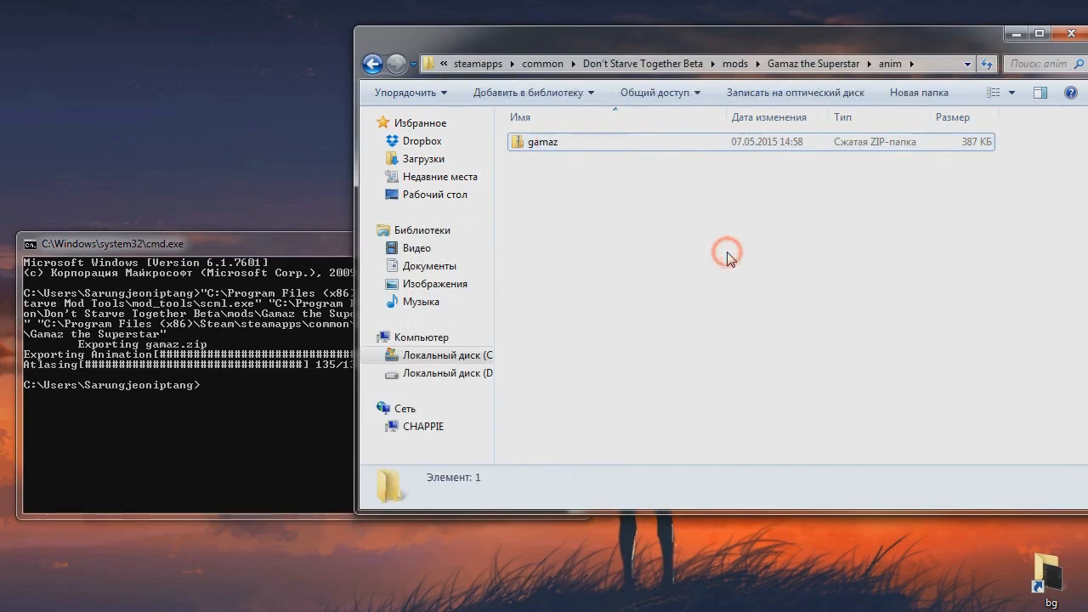
pyautogui.click(372, 66)
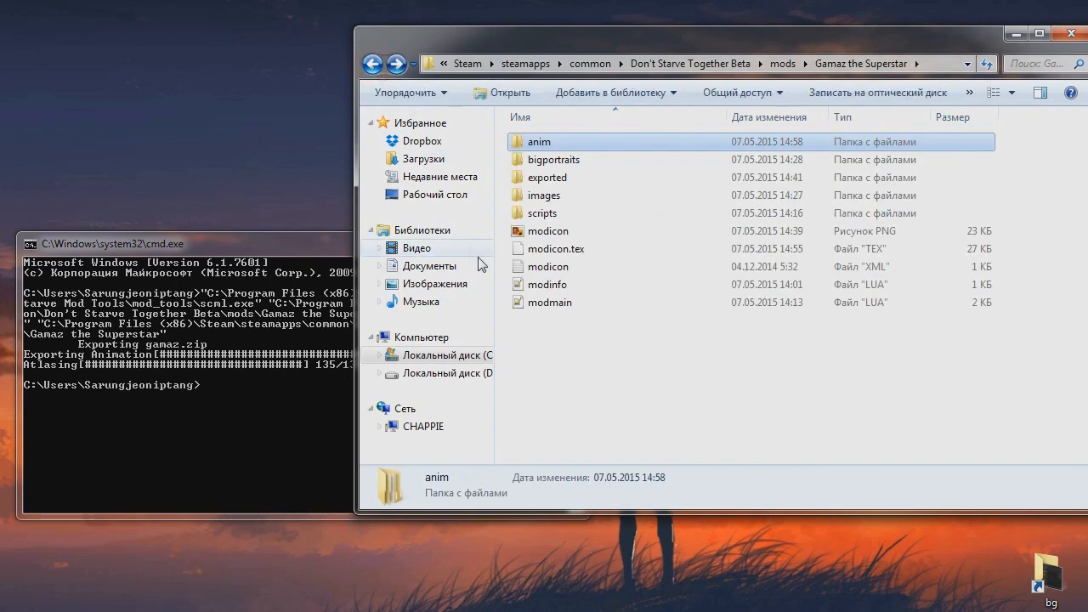
# - Open the Steam folder inside Program Files (x86) on drive C
pyautogui.click(437, 199)
pyautogui.click(783, 435)
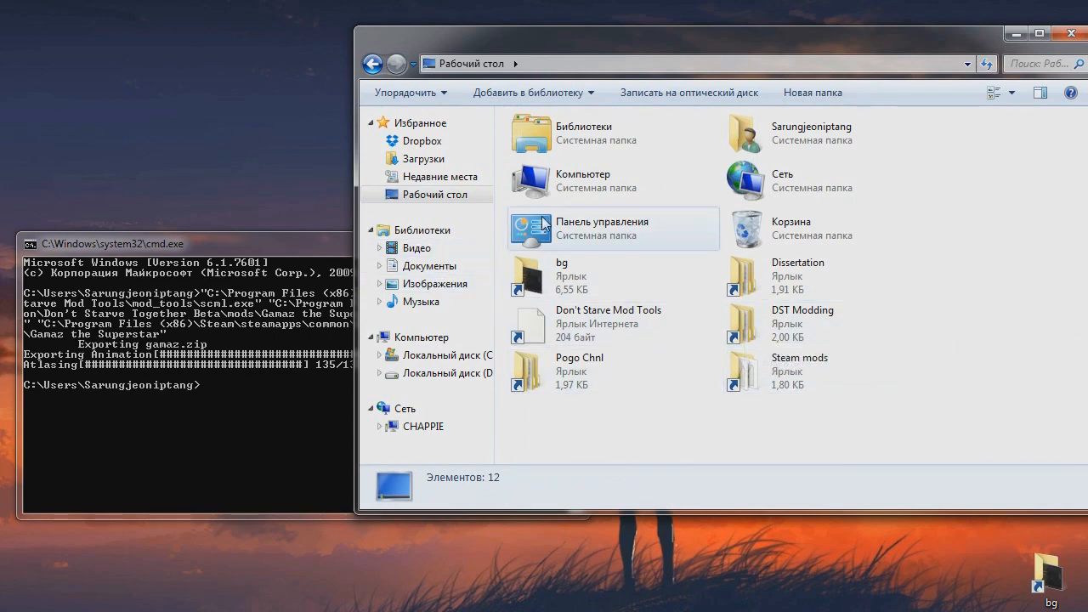
pyautogui.click(448, 355)
pyautogui.doubleClick(569, 230)
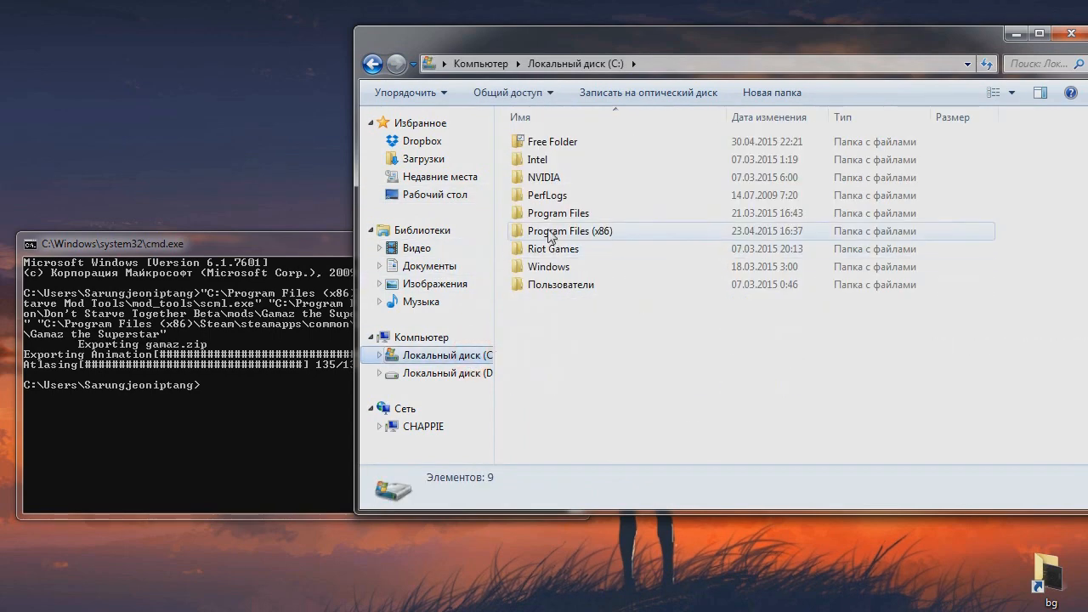
pyautogui.click(565, 371)
pyautogui.scroll(-3, 633, 378)
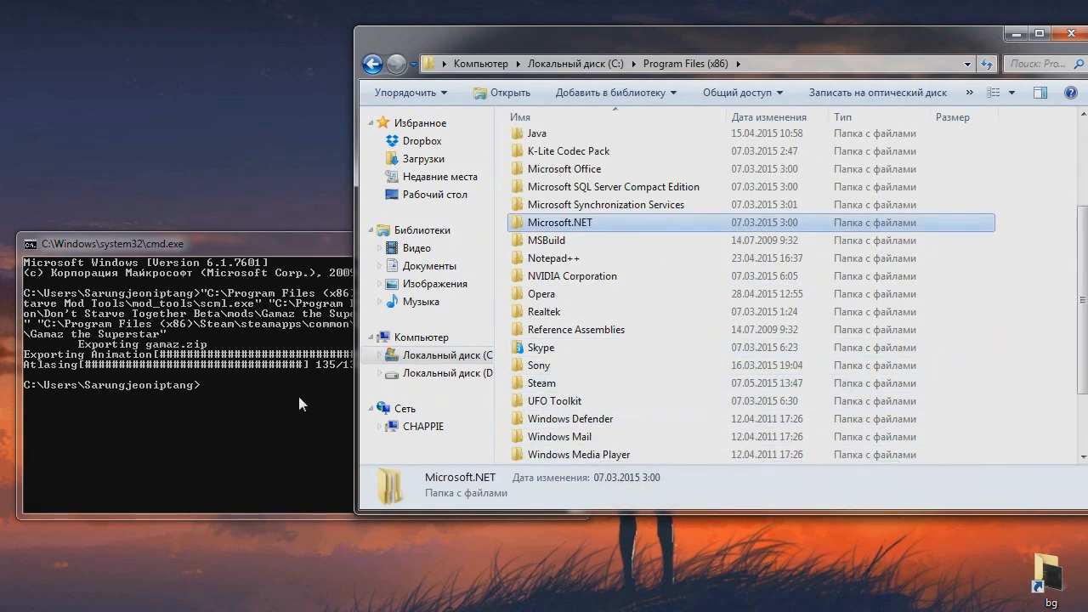
pyautogui.scroll(-2, 595, 391)
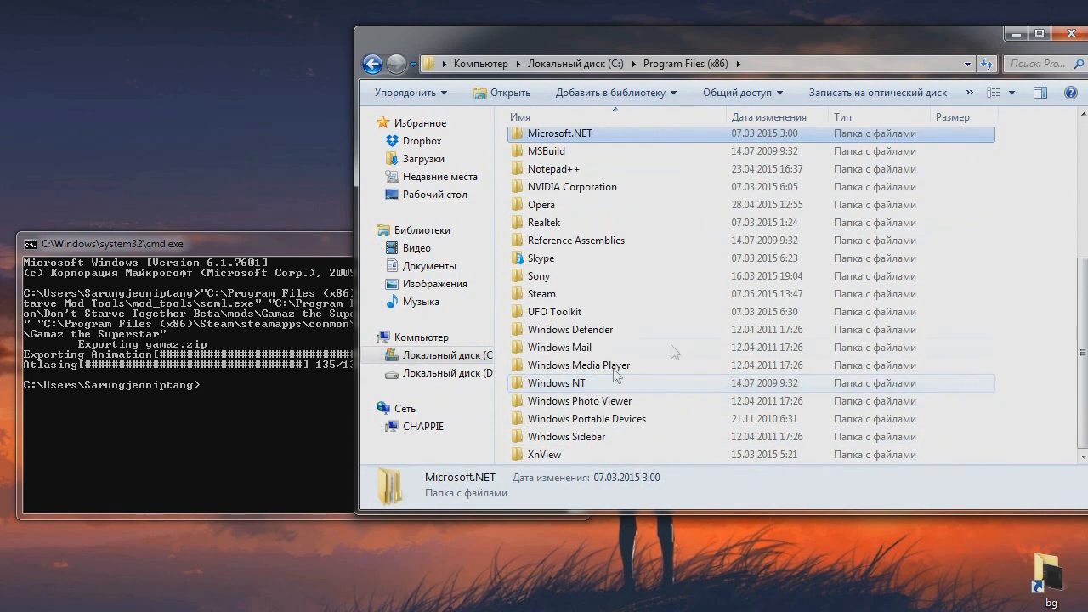
pyautogui.doubleClick(595, 293)
# - Go into steamapps\common\Don't Starve Mod Tools and open the mod_tools folder
pyautogui.click(568, 275)
pyautogui.scroll(-2, 568, 275)
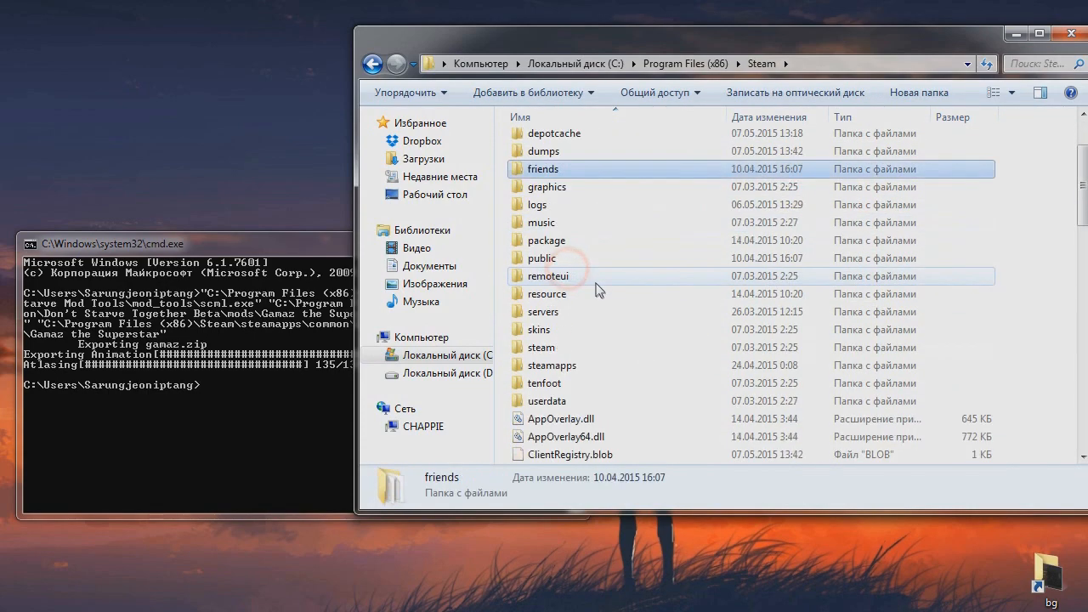
pyautogui.doubleClick(536, 366)
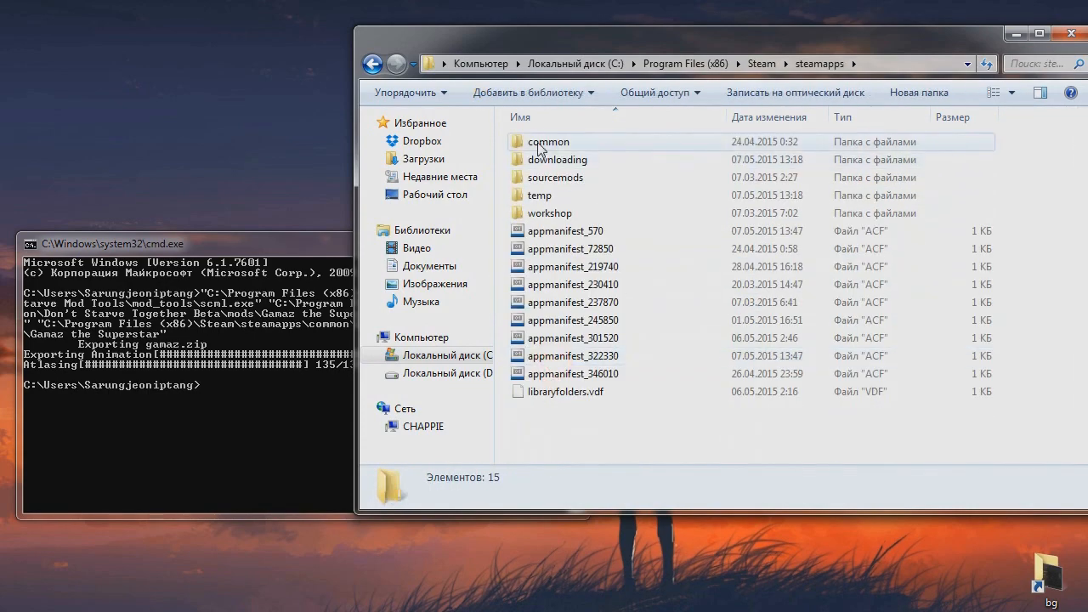
pyautogui.doubleClick(536, 142)
pyautogui.doubleClick(548, 178)
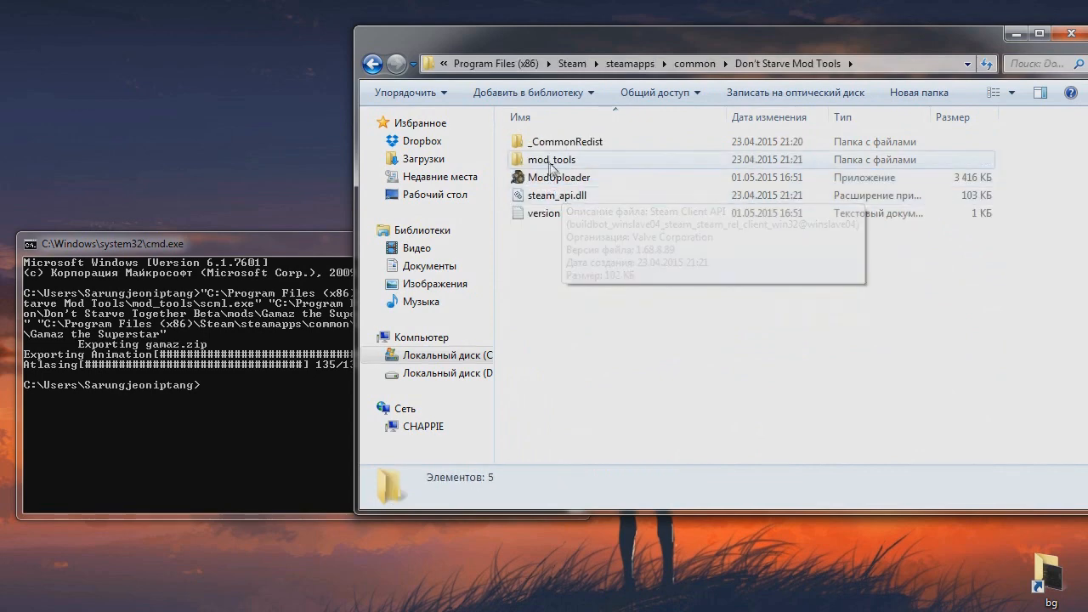
pyautogui.doubleClick(544, 160)
# - Start a second compile command by inserting the scml application's path at the new prompt
pyautogui.click(540, 361)
pyautogui.scroll(-1, 609, 425)
pyautogui.moveTo(537, 419); pyautogui.dragTo(267, 419)
pyautogui.click(318, 409)
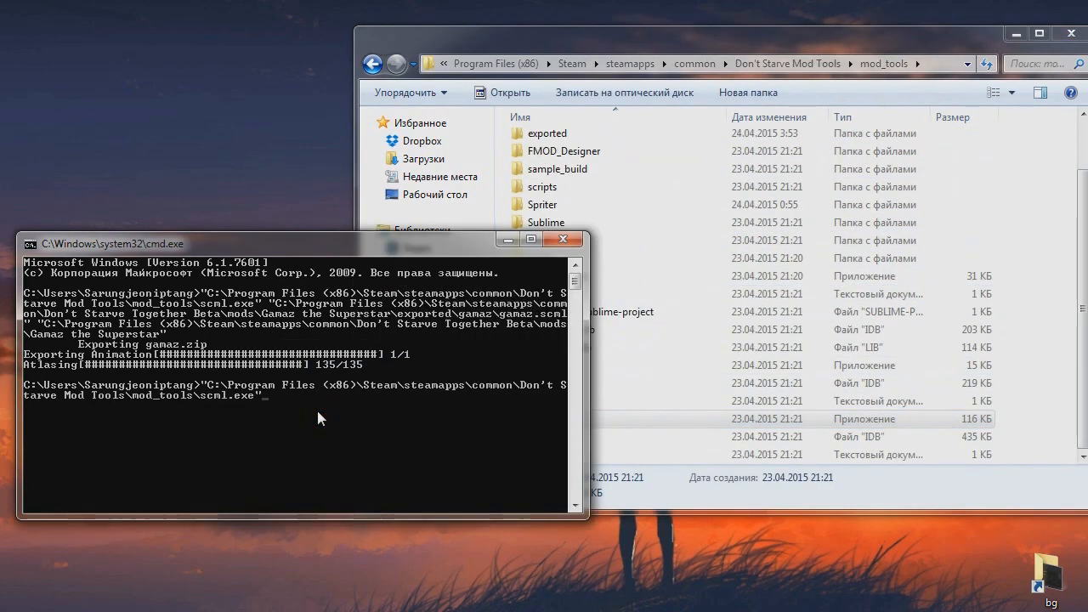
# - Return to the Gamaz the Superstar mod through the Steam mods shortcut and open exported\ghost_gamaz_build
pyautogui.click(700, 39)
pyautogui.click(371, 64)
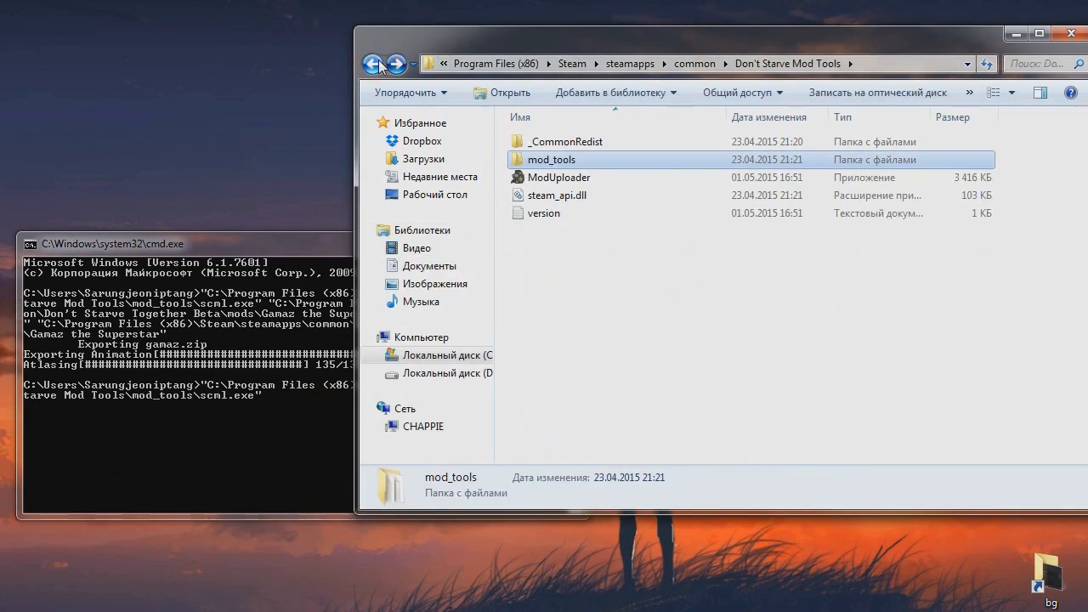
pyautogui.click(371, 64)
pyautogui.click(433, 201)
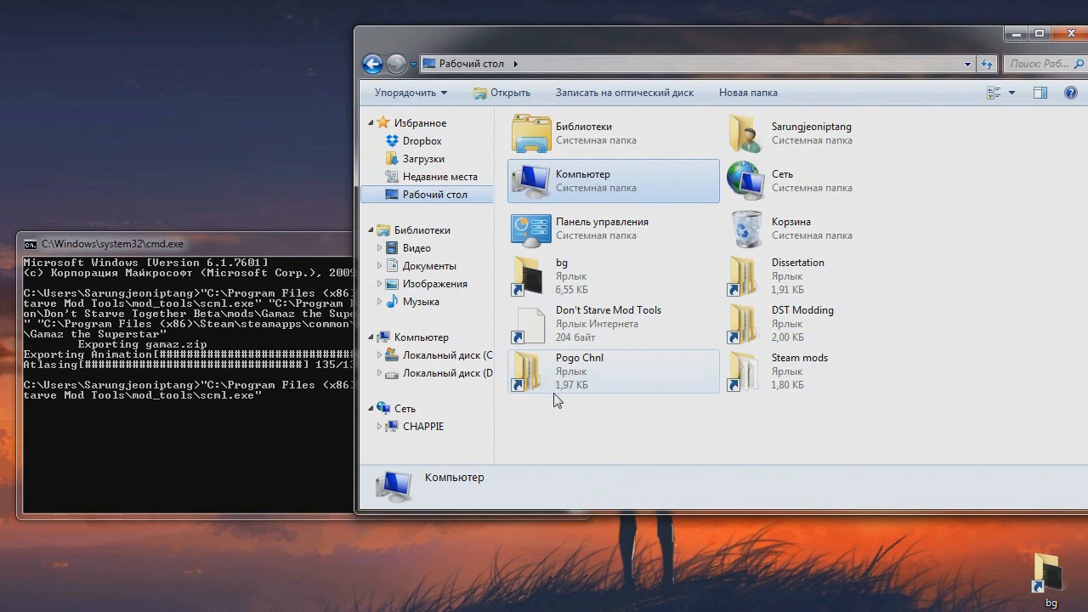
pyautogui.click(739, 372)
pyautogui.doubleClick(739, 372)
pyautogui.doubleClick(619, 144)
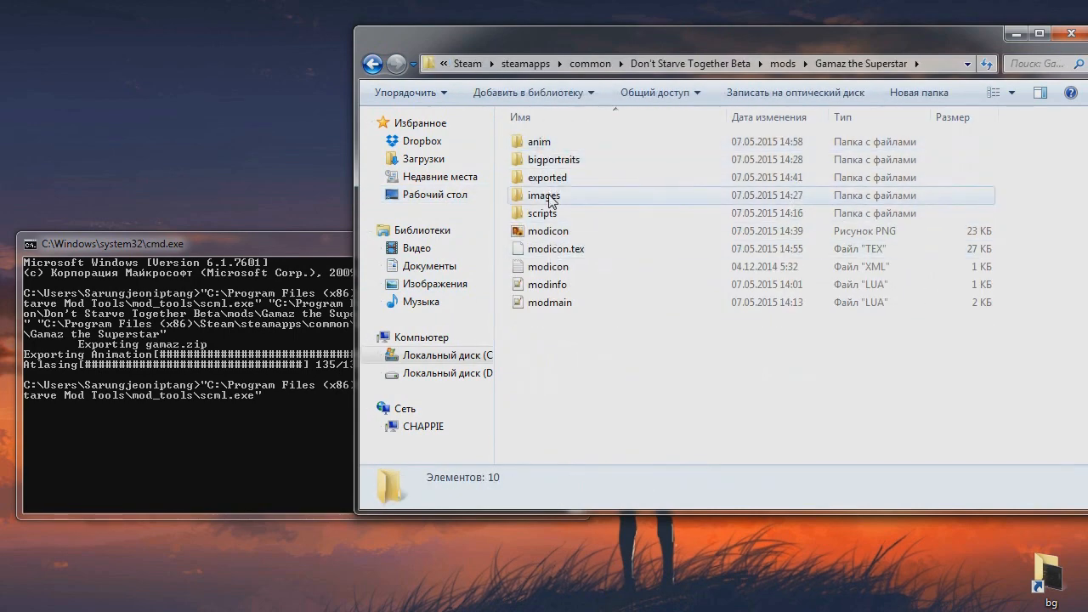
pyautogui.doubleClick(548, 178)
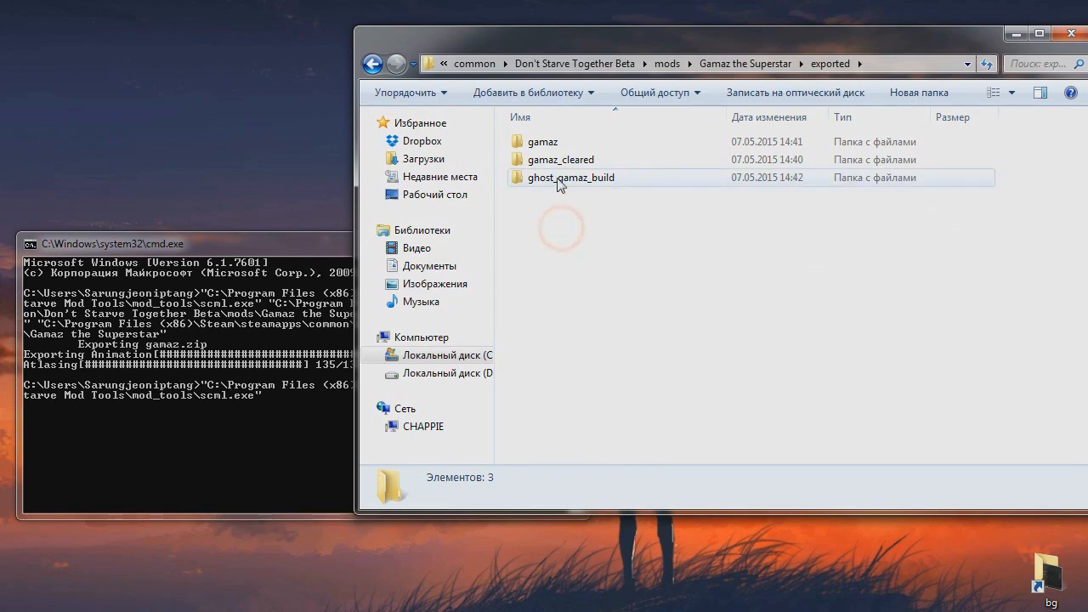
pyautogui.click(557, 181)
pyautogui.click(594, 214)
pyautogui.doubleClick(554, 177)
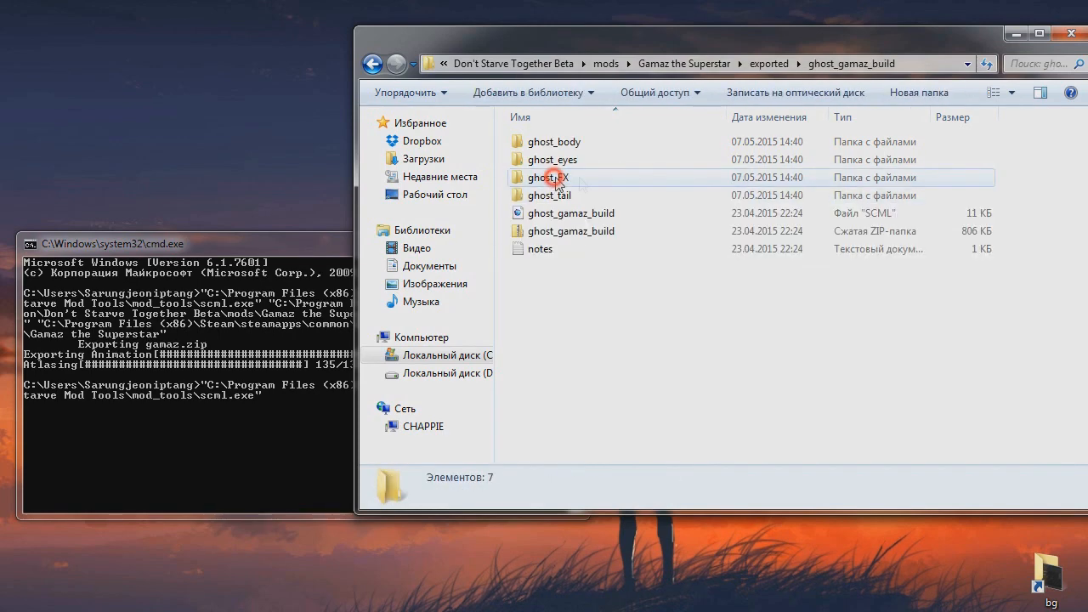
# - Append the path of ghost_gamaz_build.scml from exported\ghost_gamaz_build to the scml compile command
pyautogui.click(561, 219)
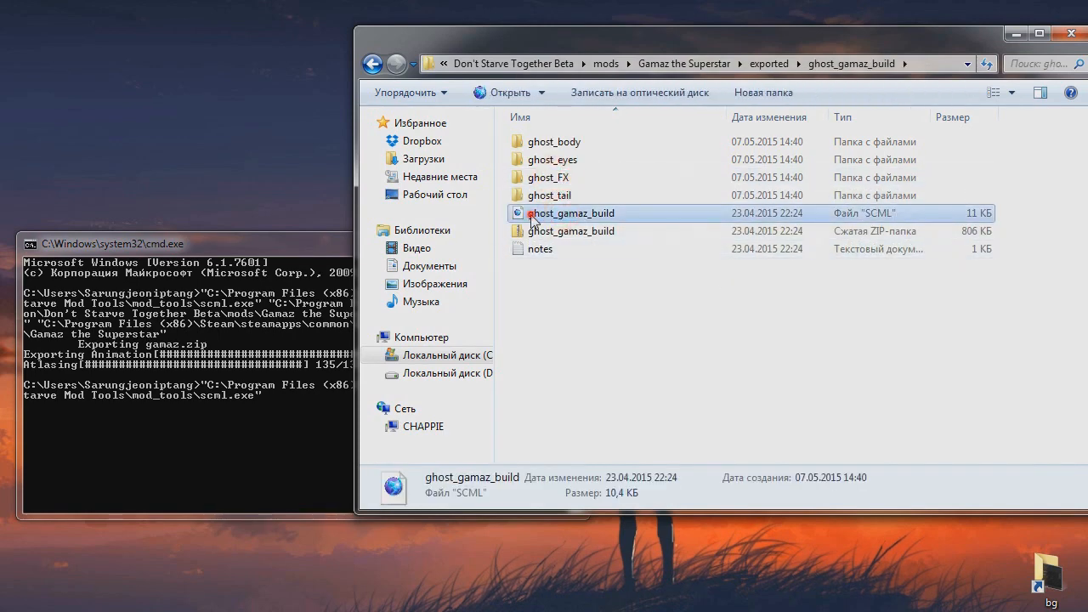
pyautogui.moveTo(316, 400); pyautogui.dragTo(314, 402)
pyautogui.click(271, 438)
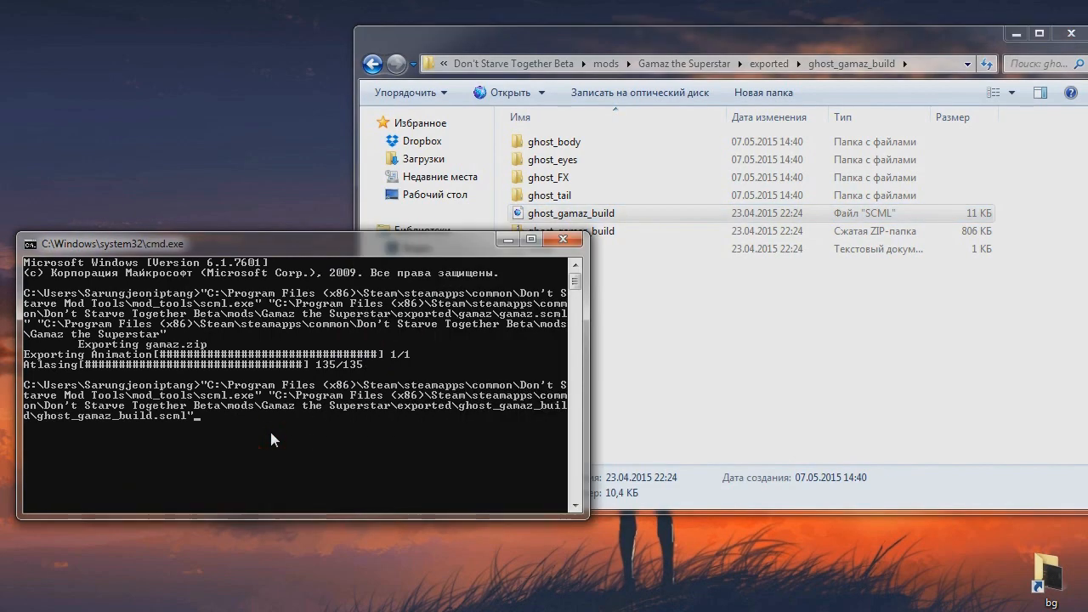
# - Add the Gamaz the Superstar folder from mods as the command's output path and run the ghost build compile
pyautogui.click(724, 379)
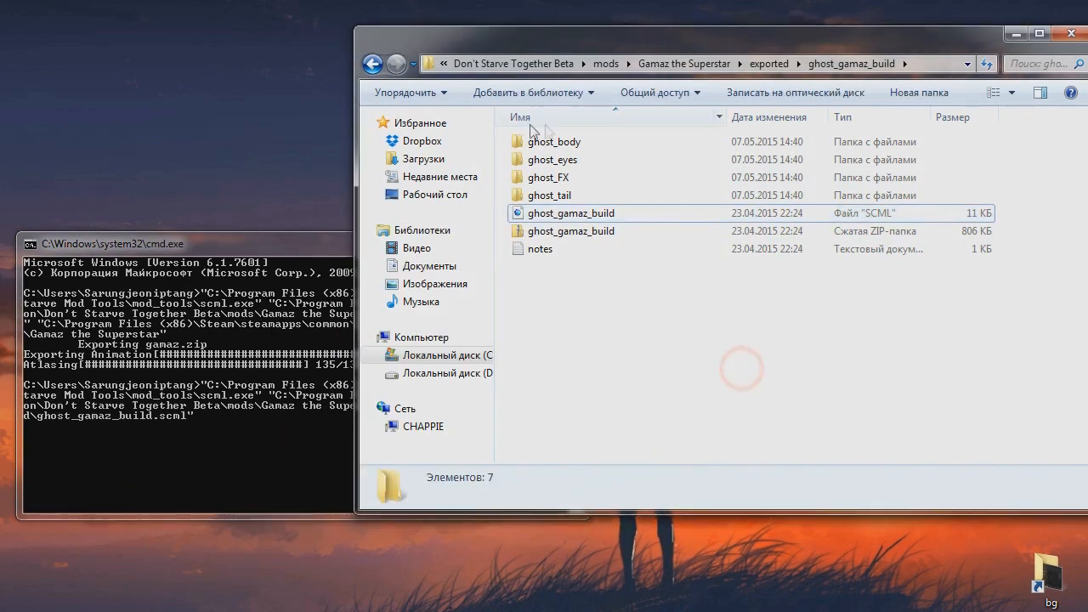
pyautogui.click(707, 68)
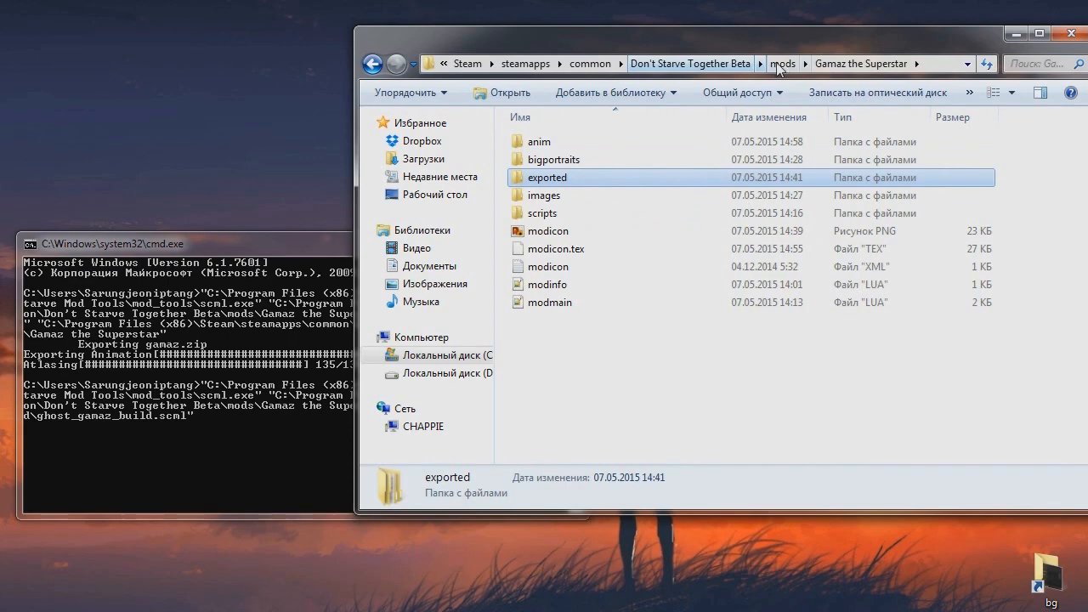
pyautogui.click(781, 65)
pyautogui.click(571, 141)
pyautogui.moveTo(243, 437); pyautogui.dragTo(246, 440)
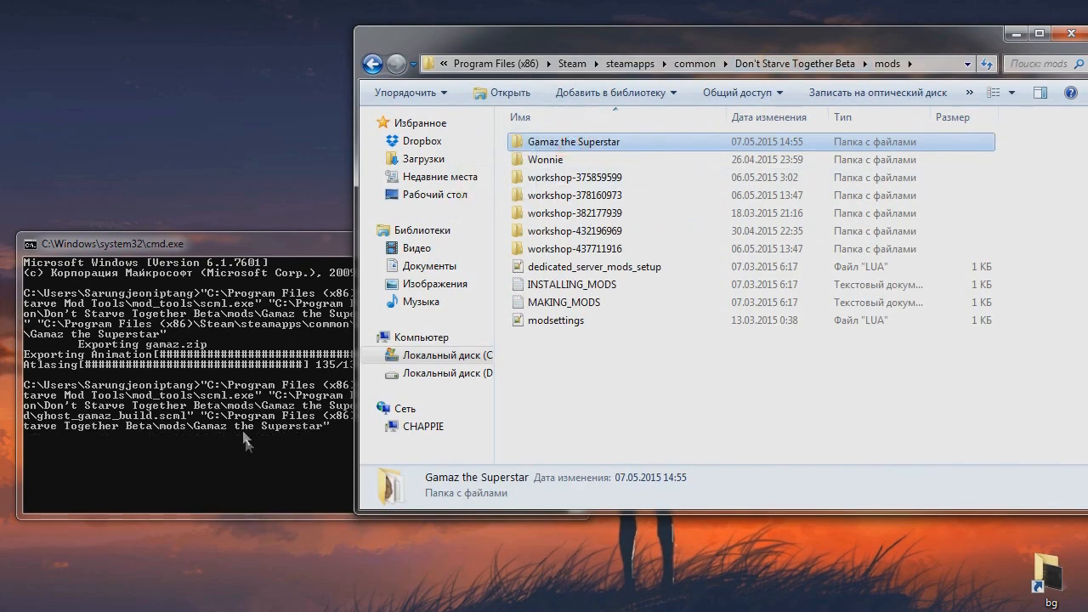
pyautogui.click(315, 459)
pyautogui.press('Return')
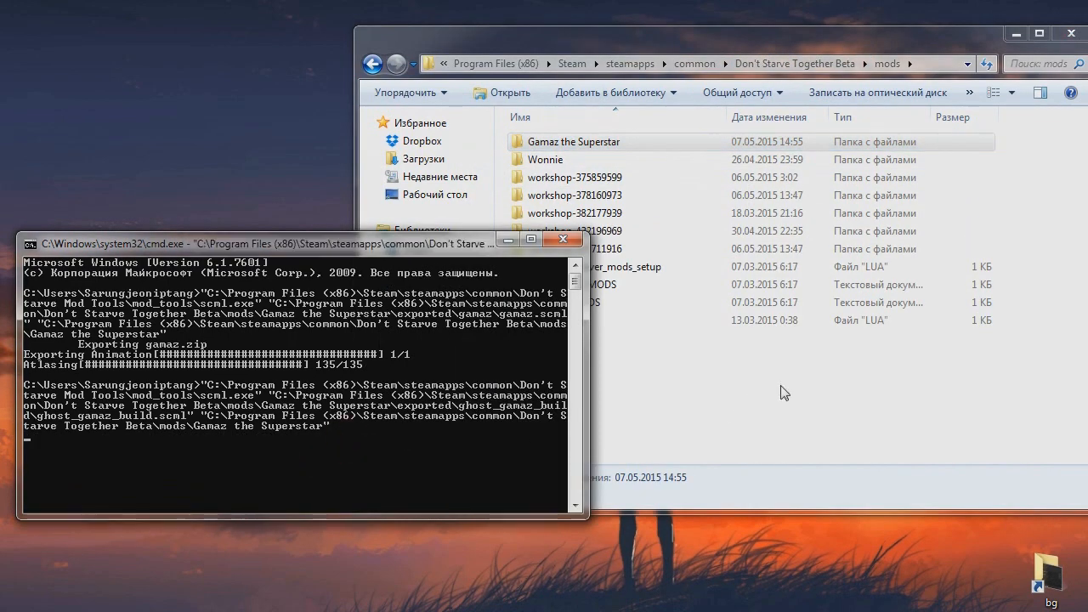
# - Open the Gamaz the Superstar anim folder and check the compiled gamaz and ghost_gamaz_build archives
pyautogui.click(823, 393)
pyautogui.doubleClick(593, 143)
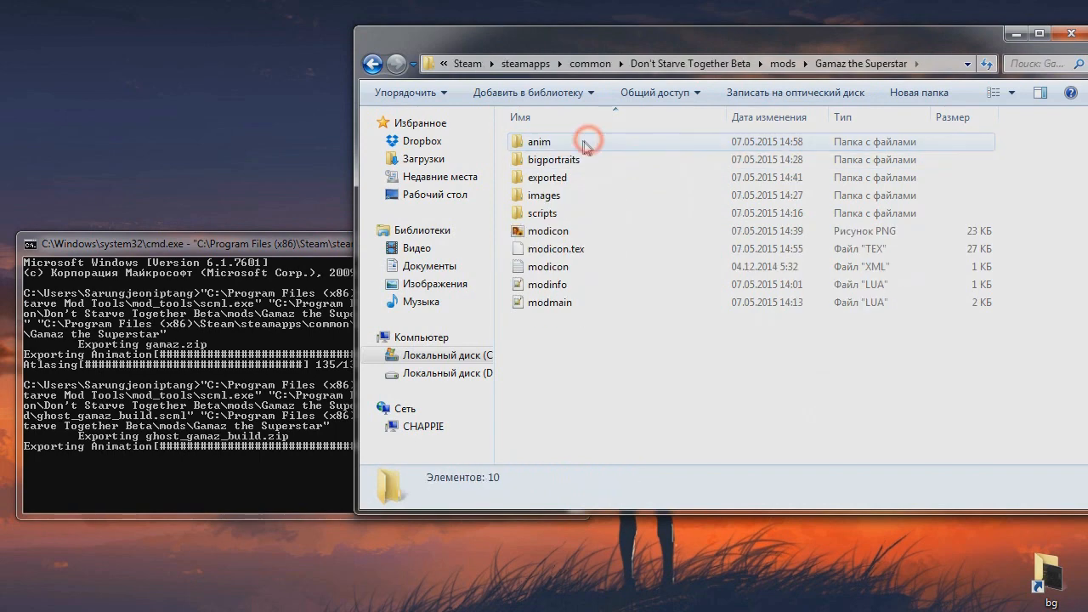
pyautogui.doubleClick(583, 141)
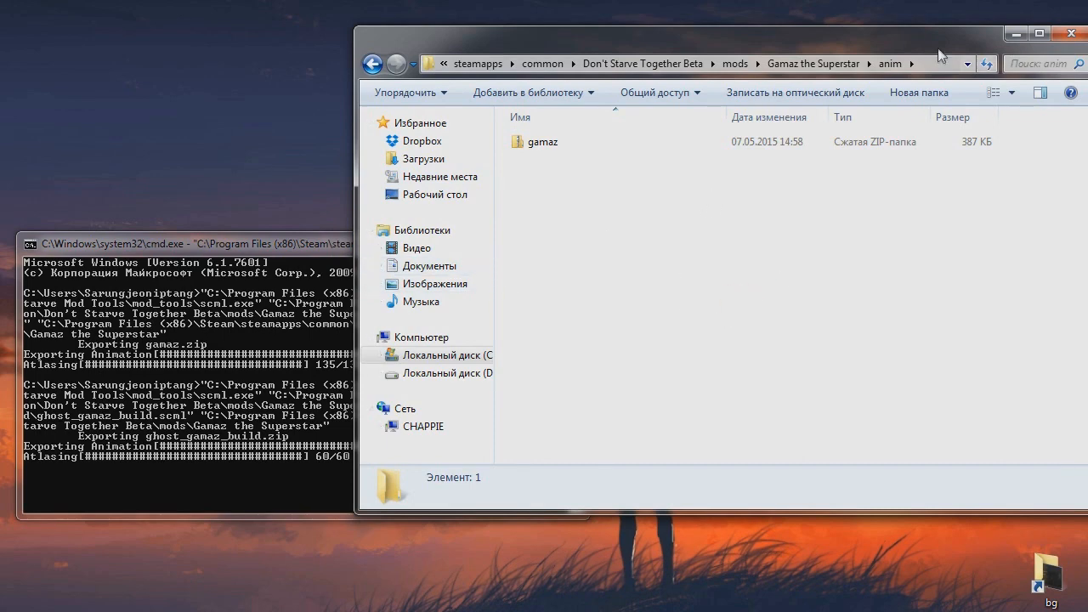
pyautogui.moveTo(950, 35); pyautogui.dragTo(883, 66)
pyautogui.moveTo(1028, 95); pyautogui.dragTo(942, 94)
pyautogui.moveTo(822, 63); pyautogui.dragTo(870, 72)
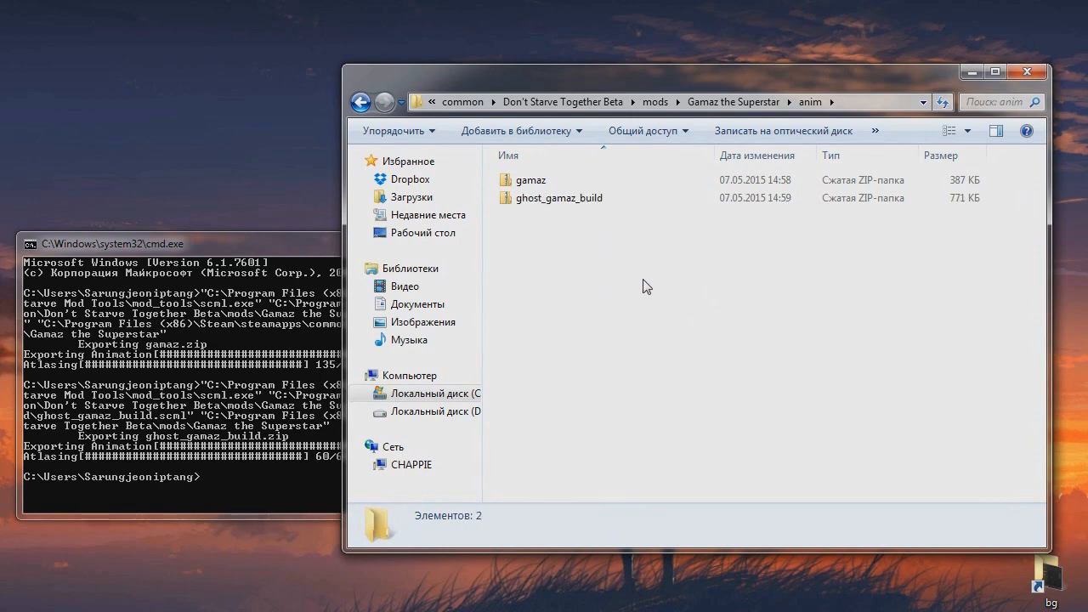
pyautogui.click(532, 179)
pyautogui.click(544, 199)
pyautogui.click(576, 255)
pyautogui.click(535, 198)
# - Look through the mod's bigportraits folder and the gamaz_cleared folder inside exported
pyautogui.click(360, 102)
pyautogui.click(523, 200)
pyautogui.doubleClick(523, 200)
pyautogui.click(361, 102)
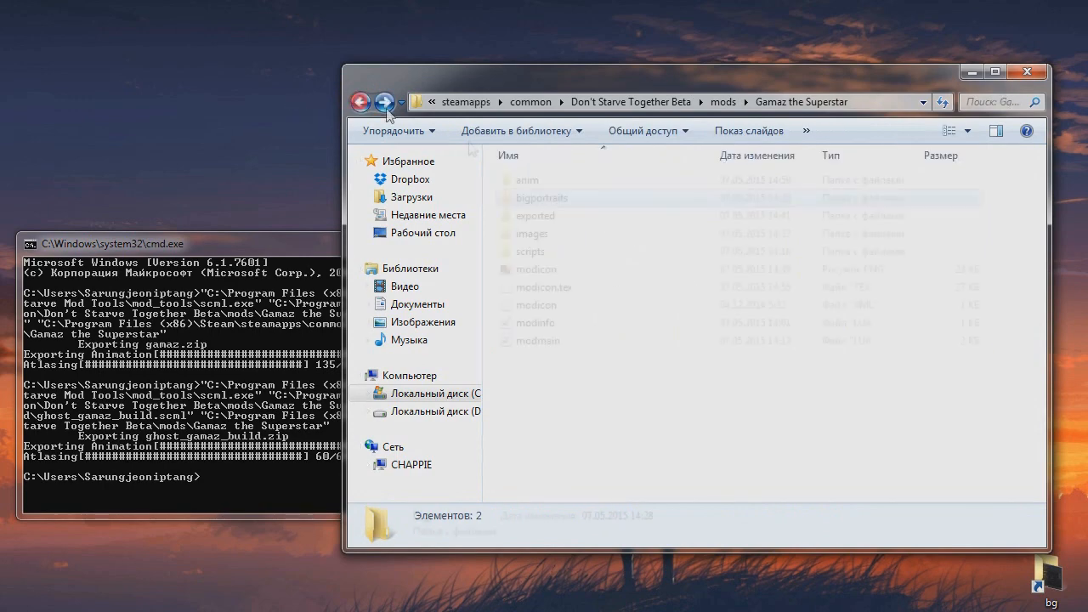
pyautogui.doubleClick(553, 216)
pyautogui.doubleClick(561, 198)
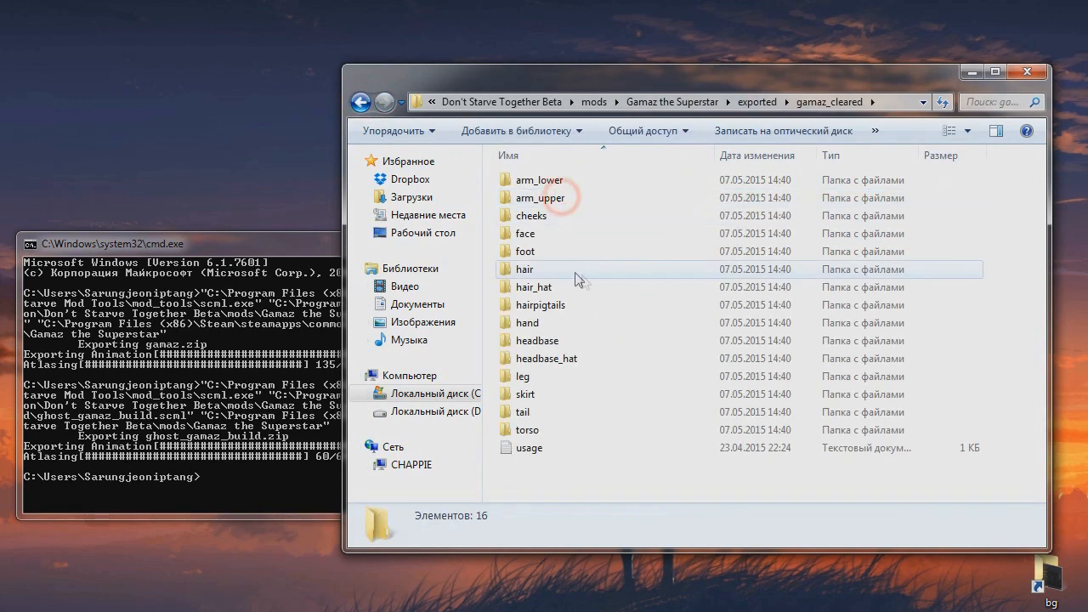
pyautogui.click(360, 102)
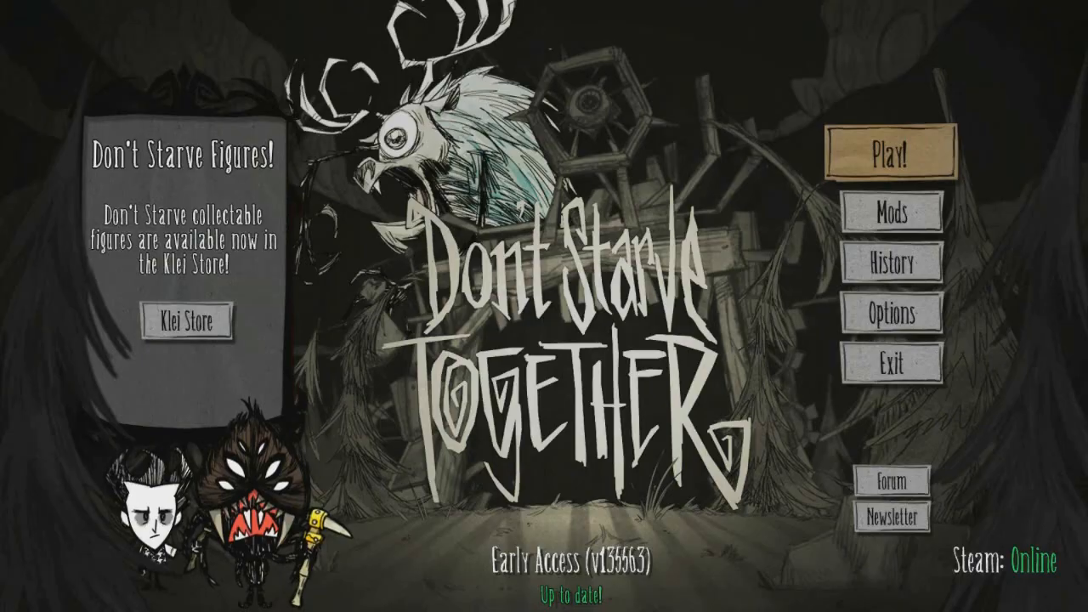
# - In Don't Starve Together, enable the Gamaz the Superstar mod and apply the mod changes
pyautogui.click(892, 212)
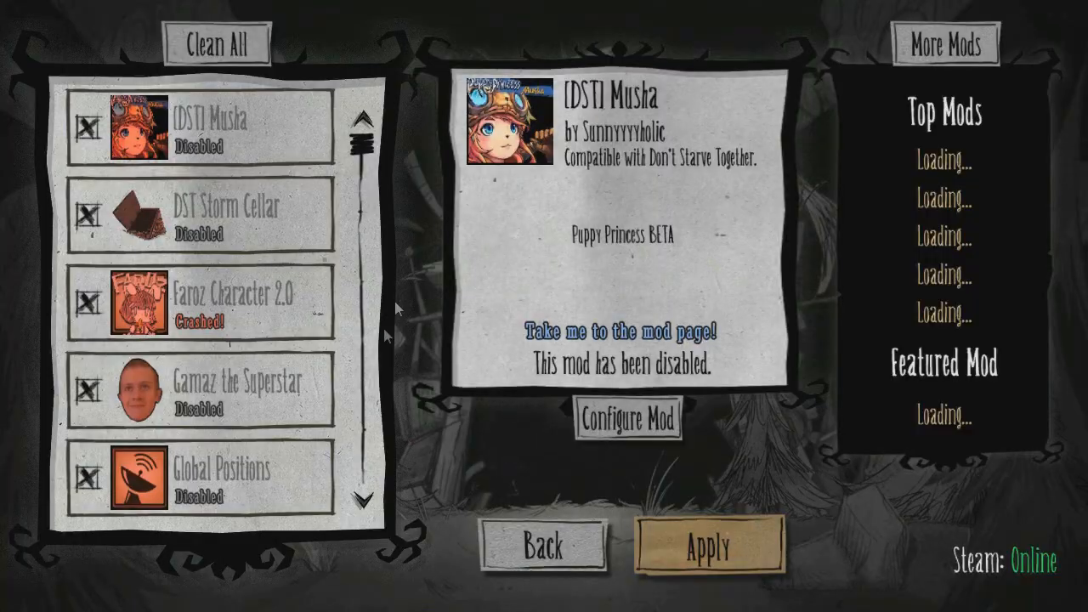
pyautogui.click(103, 390)
pyautogui.click(104, 390)
pyautogui.click(544, 367)
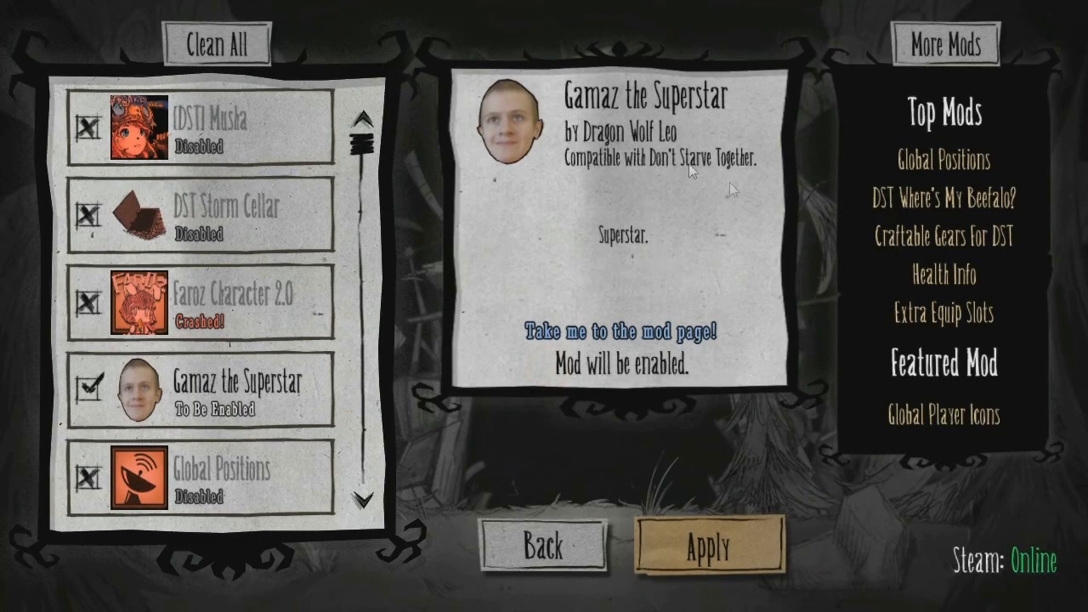
pyautogui.click(706, 540)
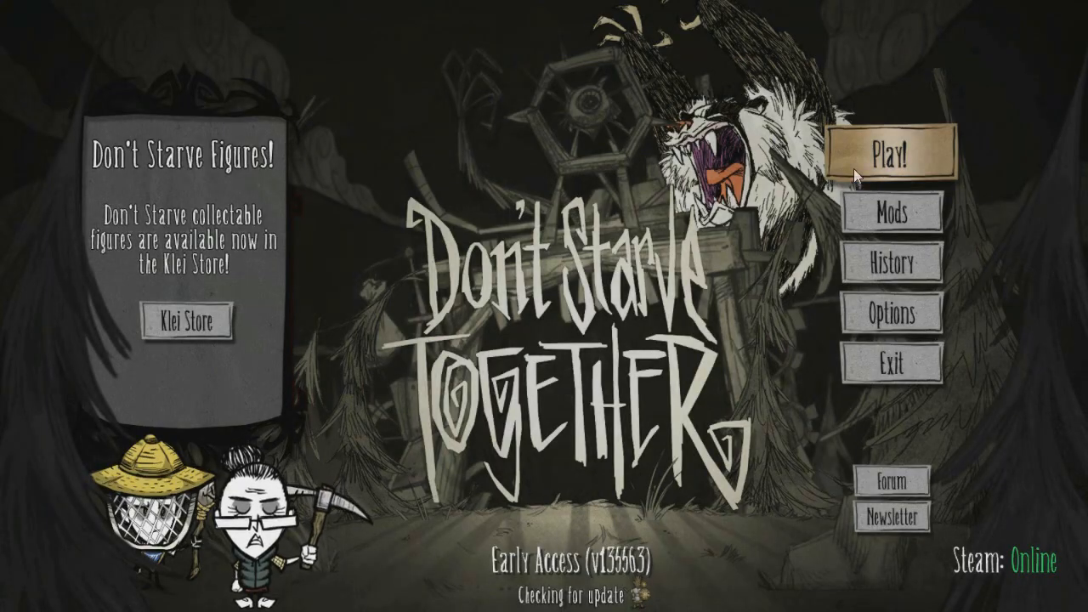
# - Host a server from the server browser and start its world
pyautogui.click(859, 163)
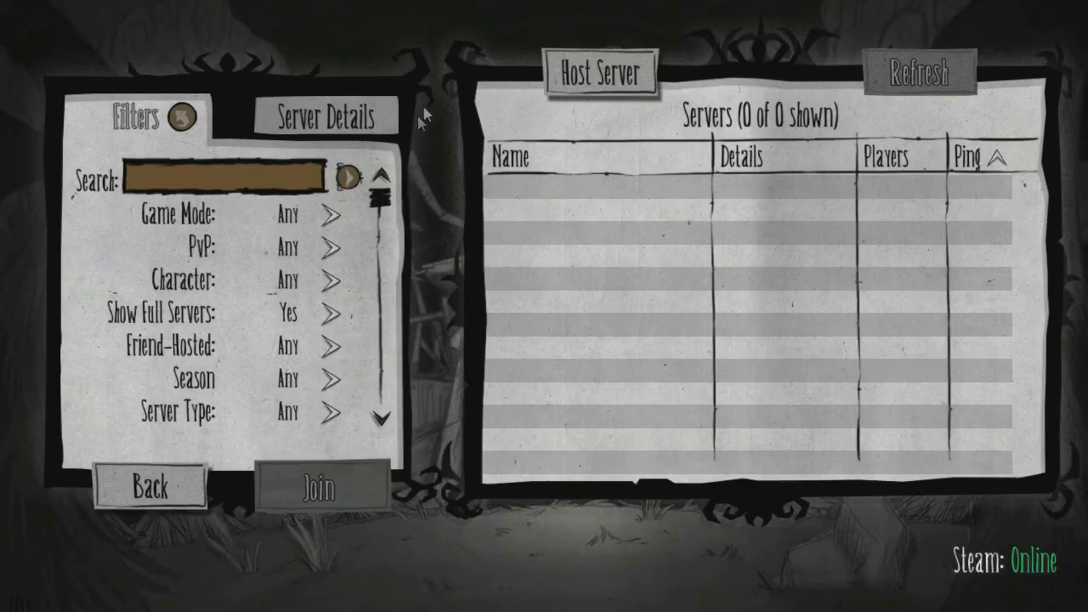
pyautogui.click(603, 73)
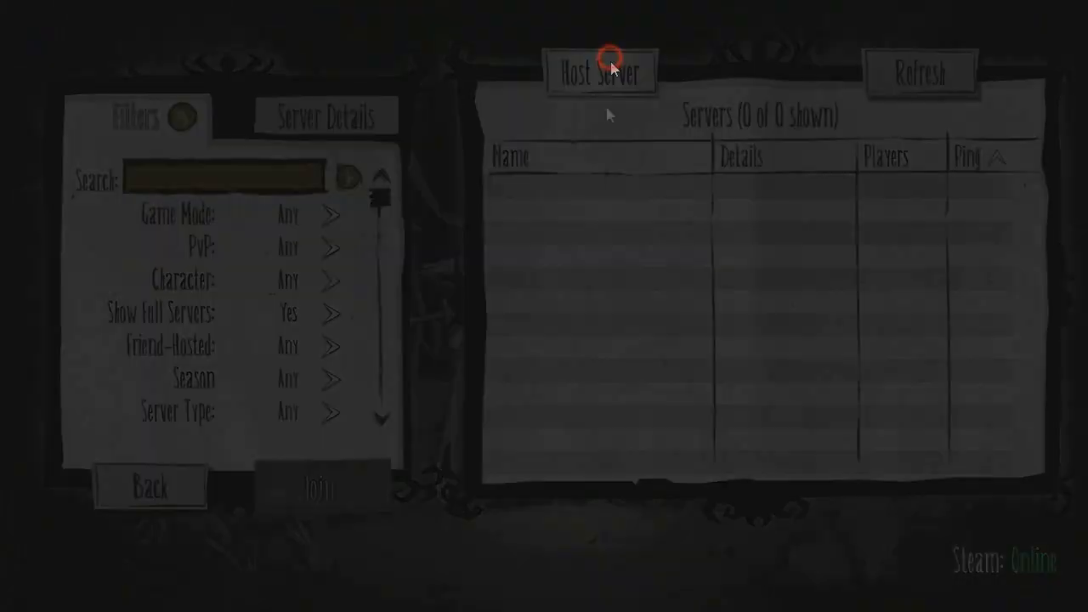
pyautogui.click(386, 350)
pyautogui.click(363, 496)
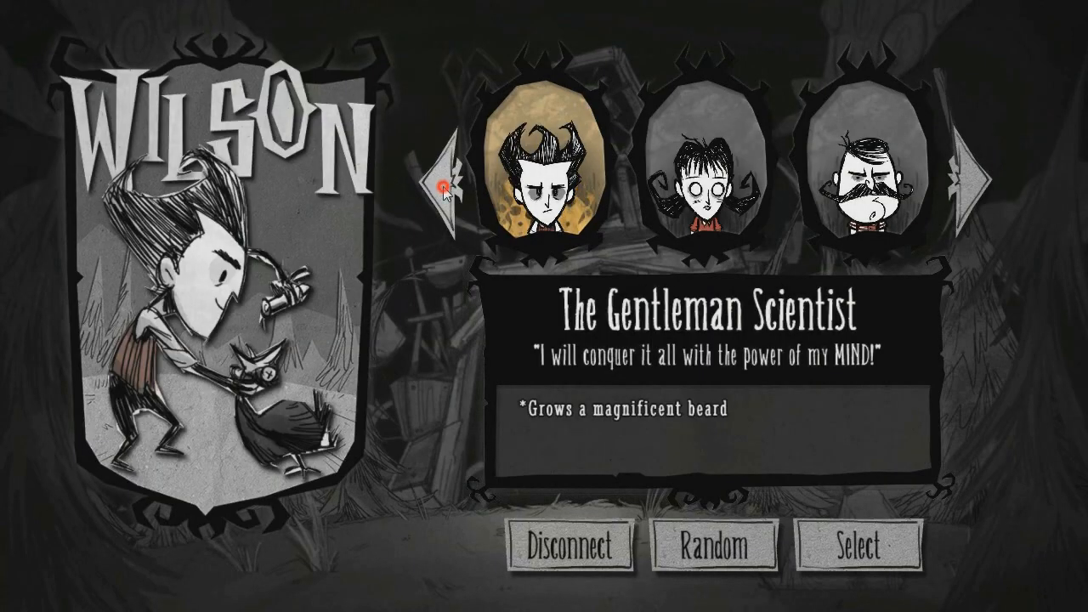
# - Select the Superstar character for the world and walk it away from the spawn portal
pyautogui.click(444, 189)
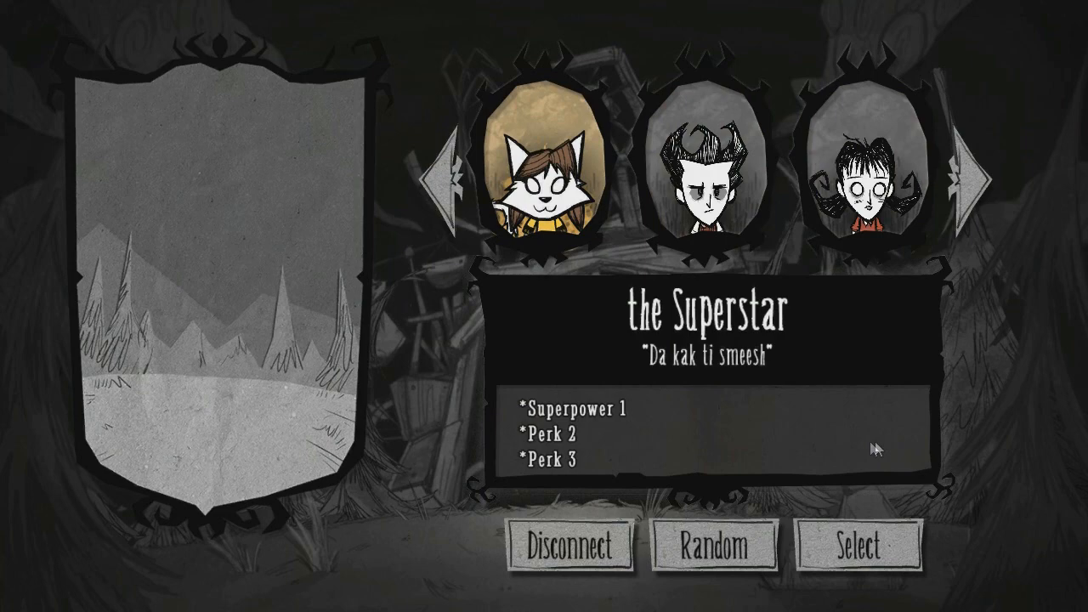
pyautogui.click(858, 546)
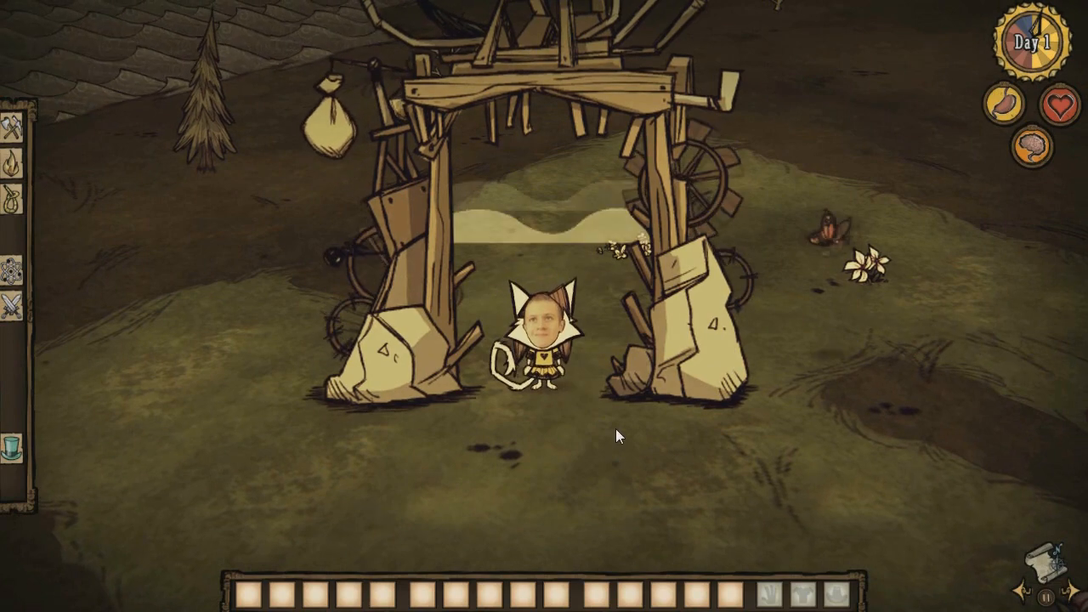
pyautogui.click(625, 480)
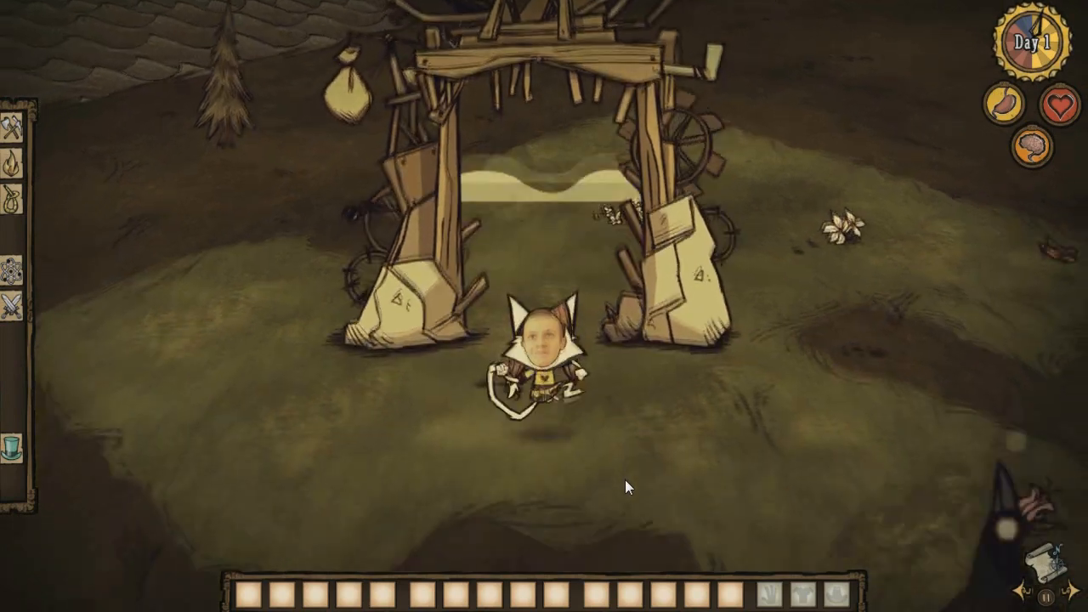